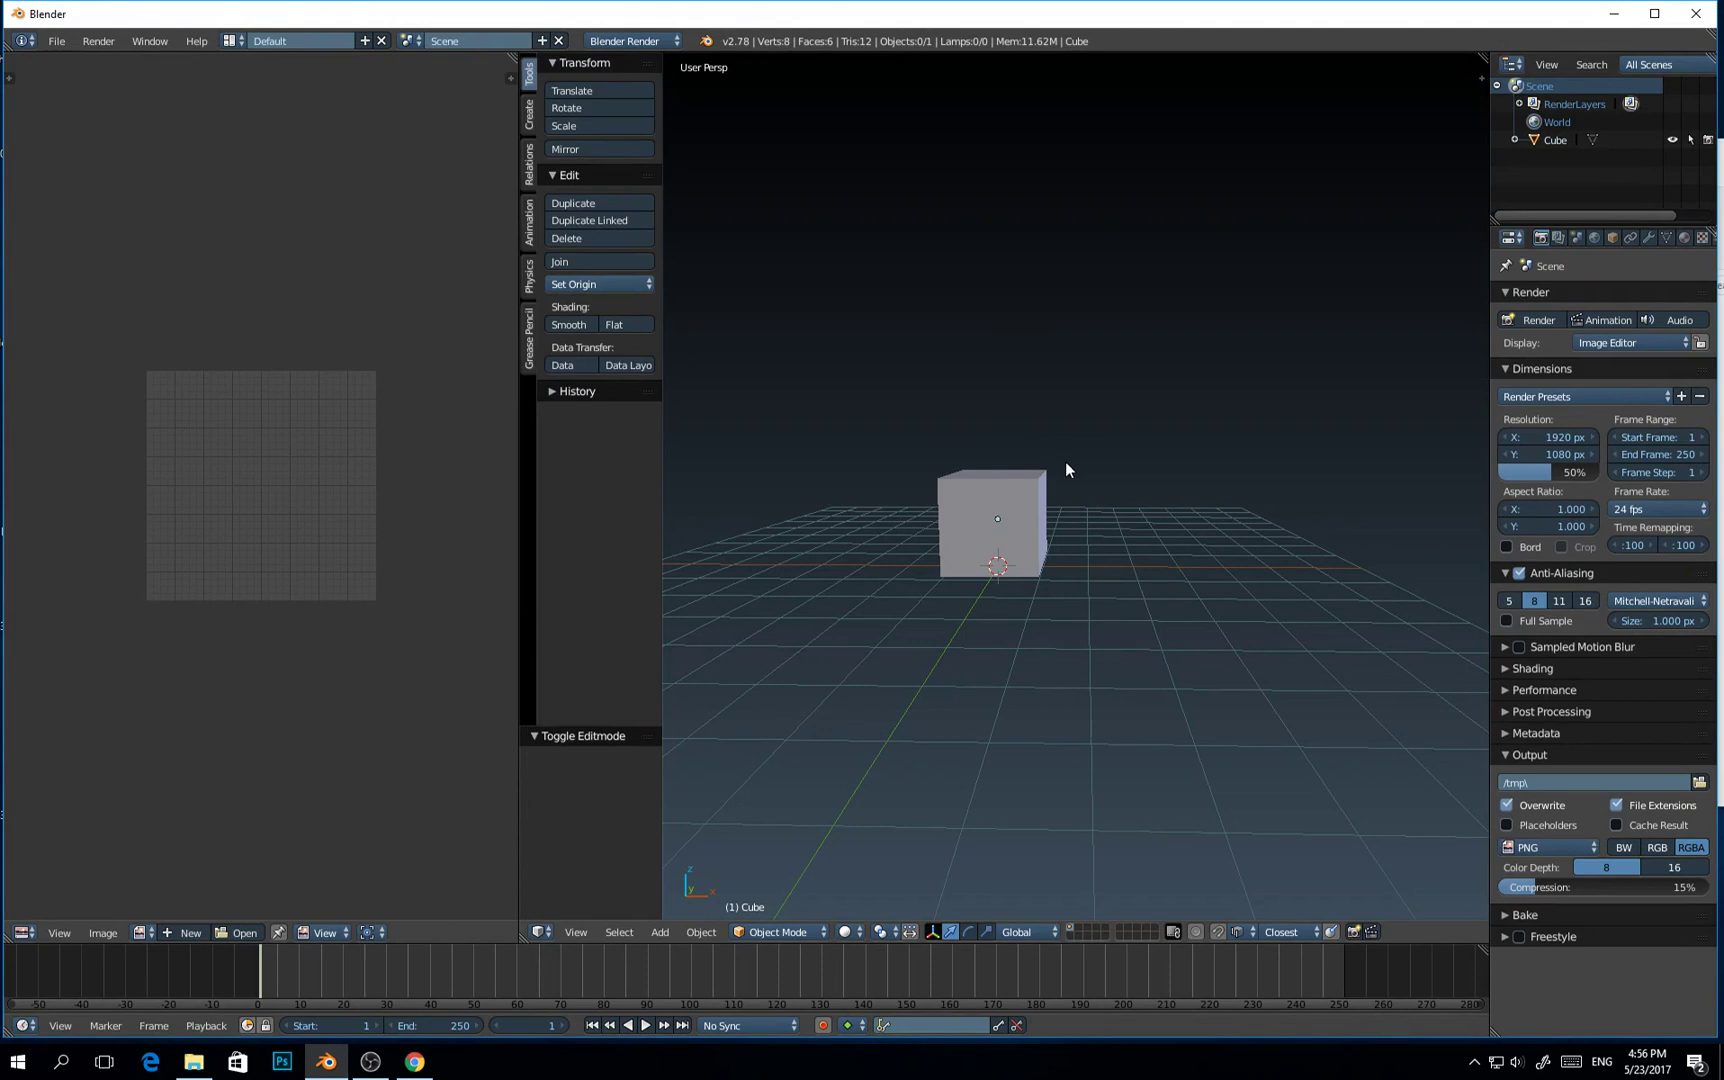
Narrow the image editor slightly so the 3D viewport with the cube gets more width
middle_click_drag(1032, 482, 937, 527)
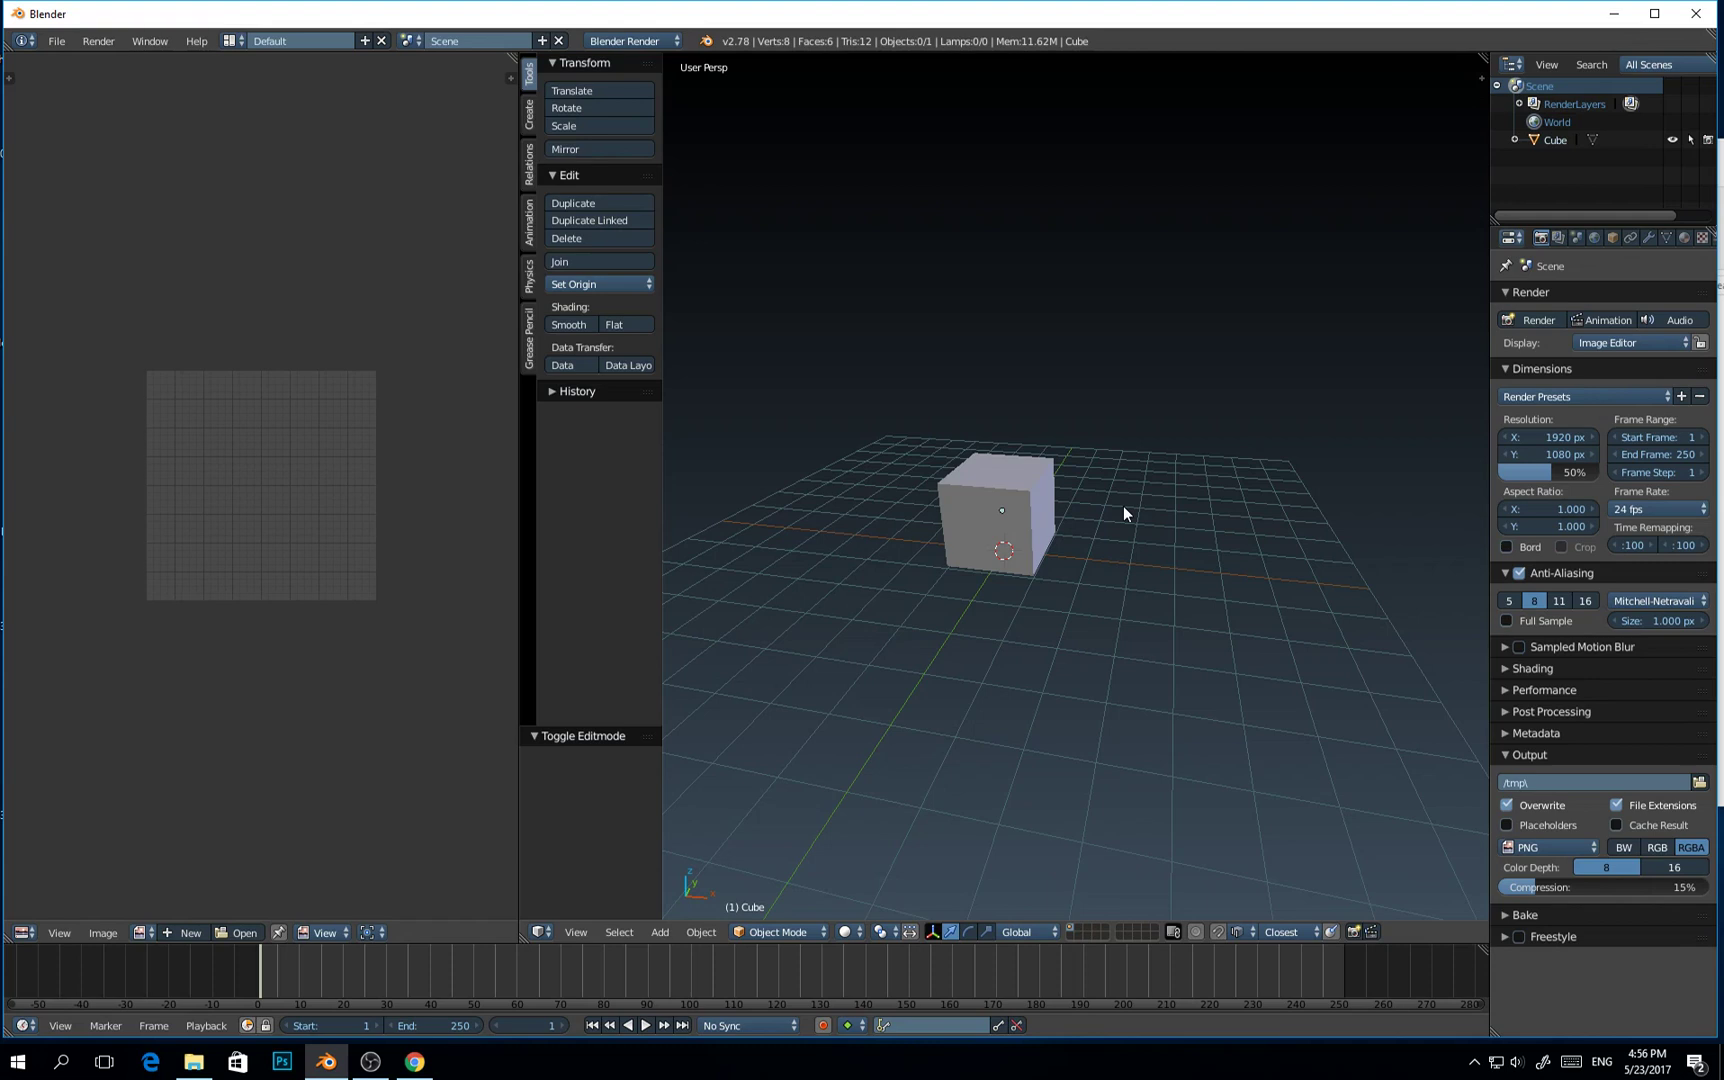
middle_click_drag(1126, 499, 690, 326)
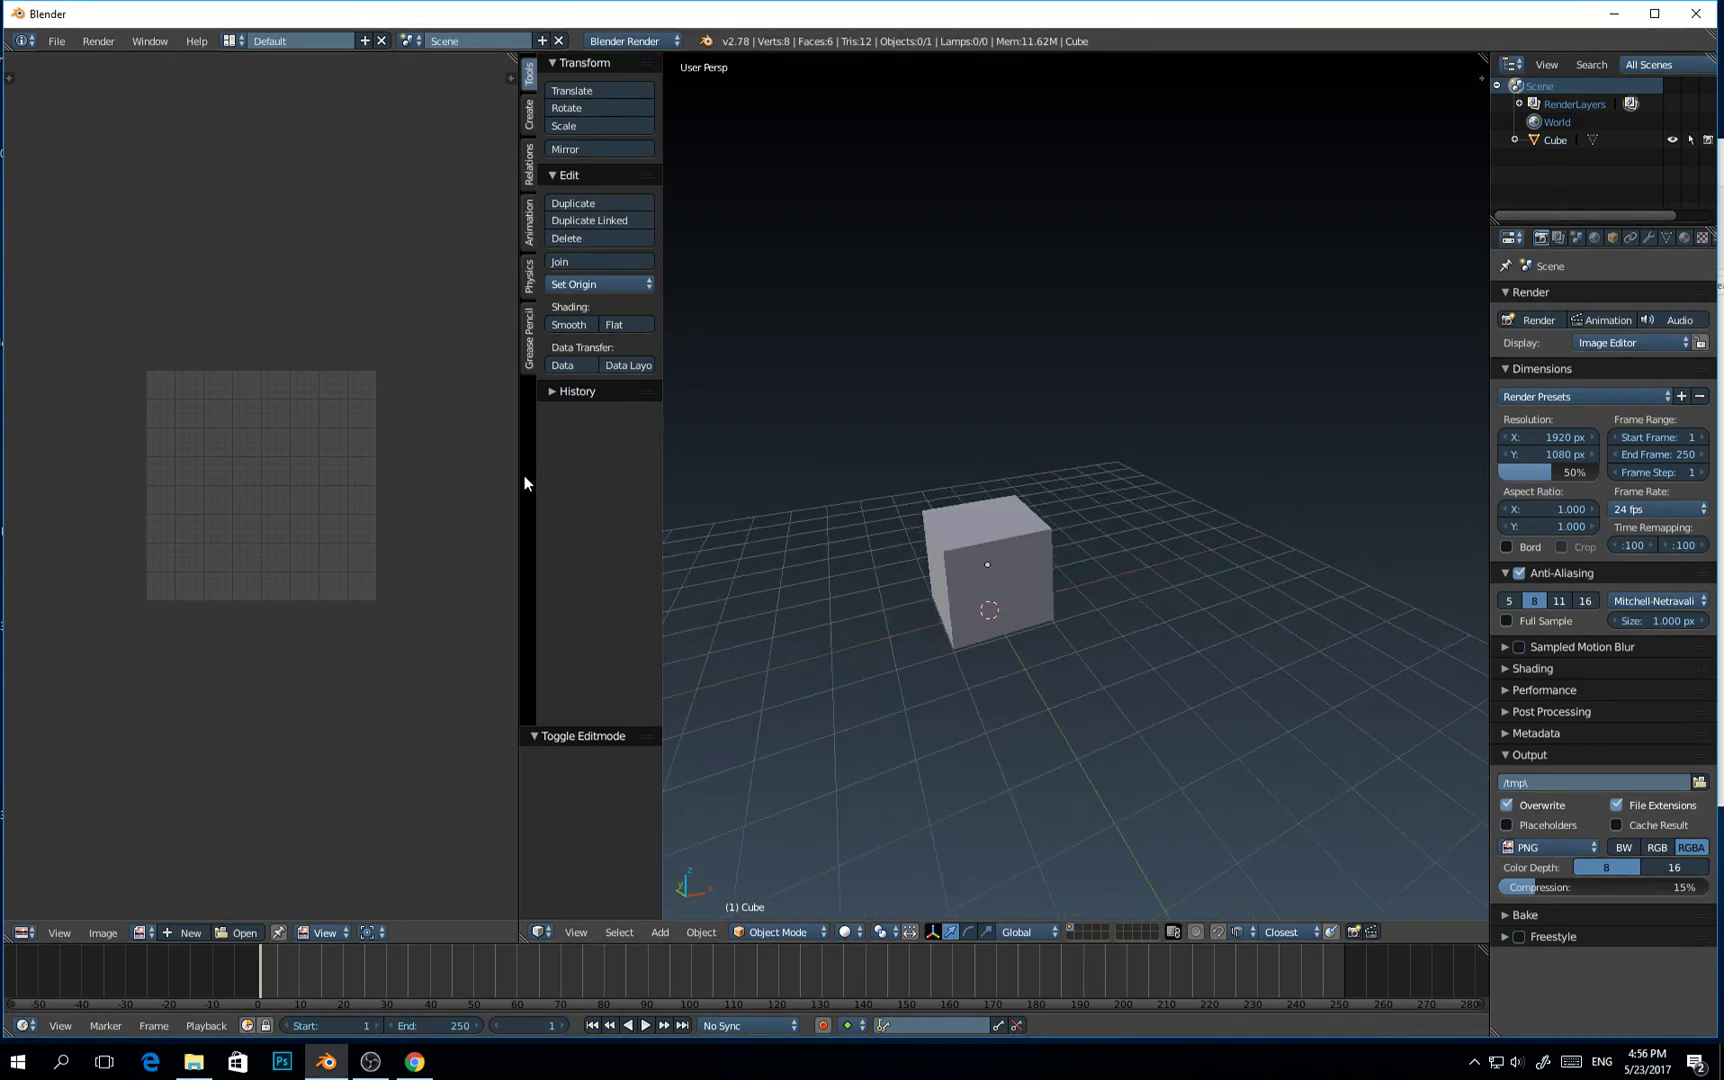
left_click_drag(521, 482, 484, 478)
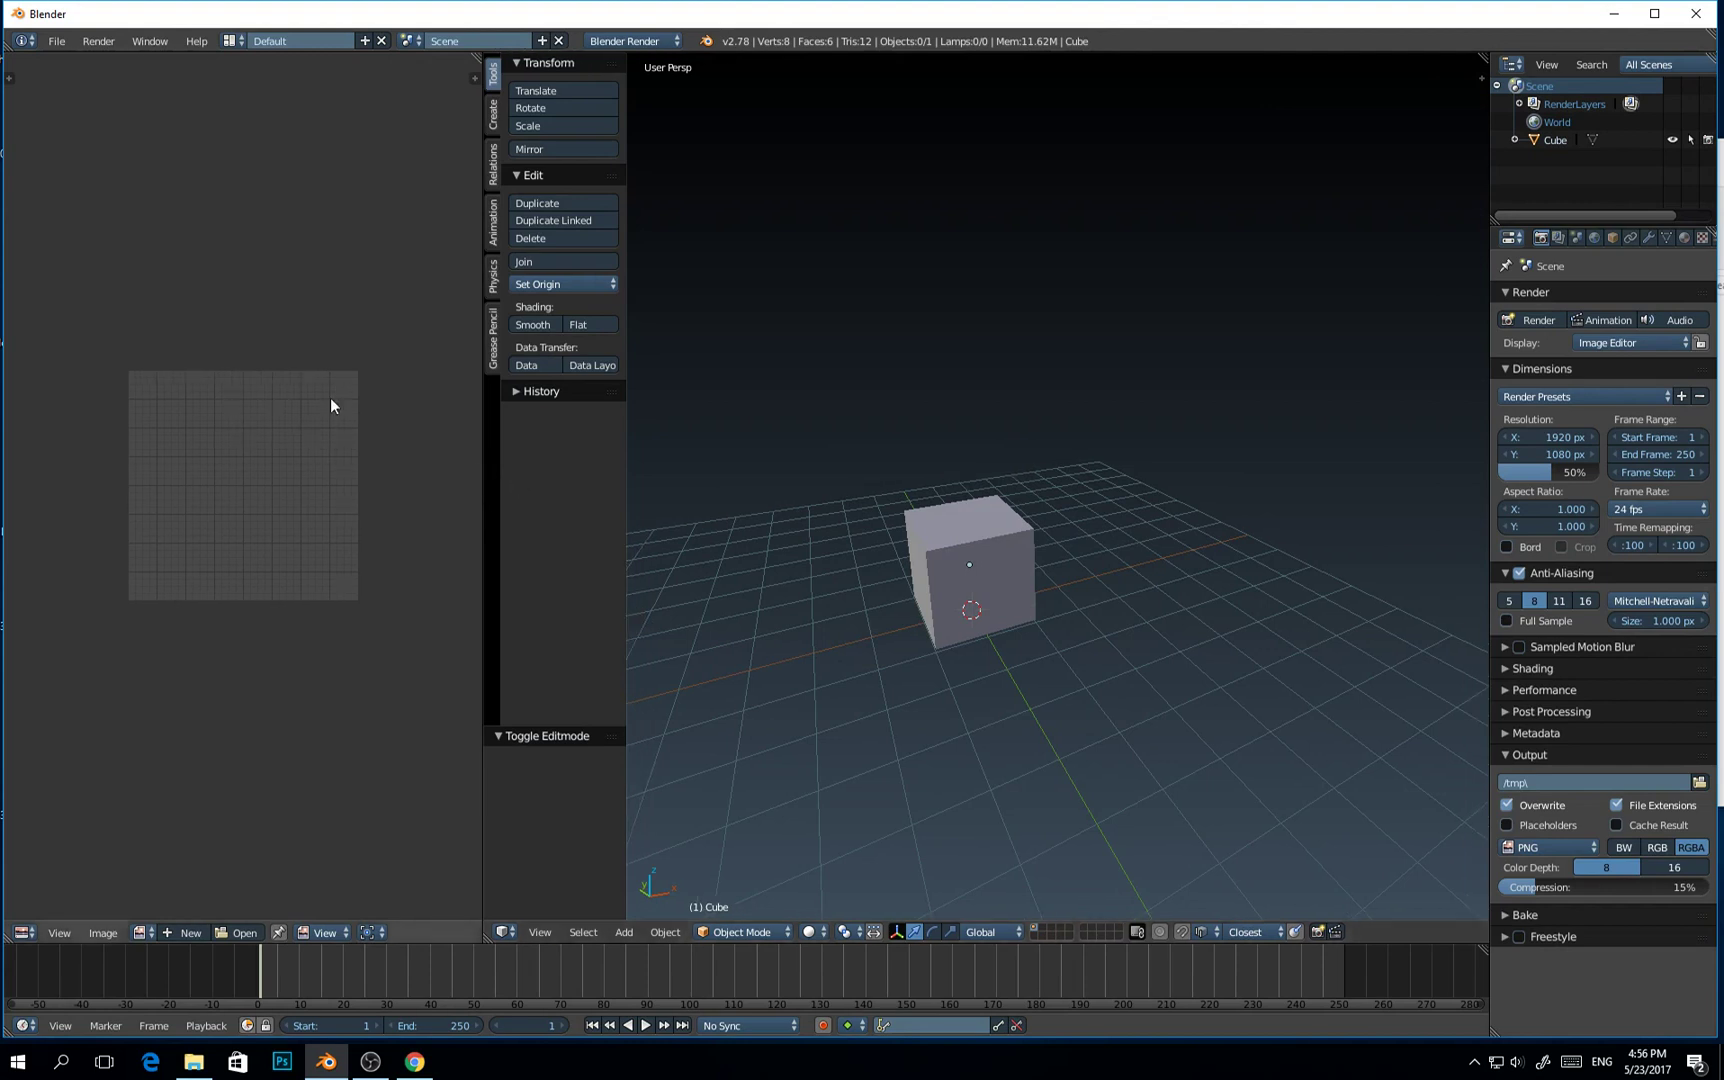
Search the add-ons in the user preferences for "pie" and close the preferences
left_click(53, 46)
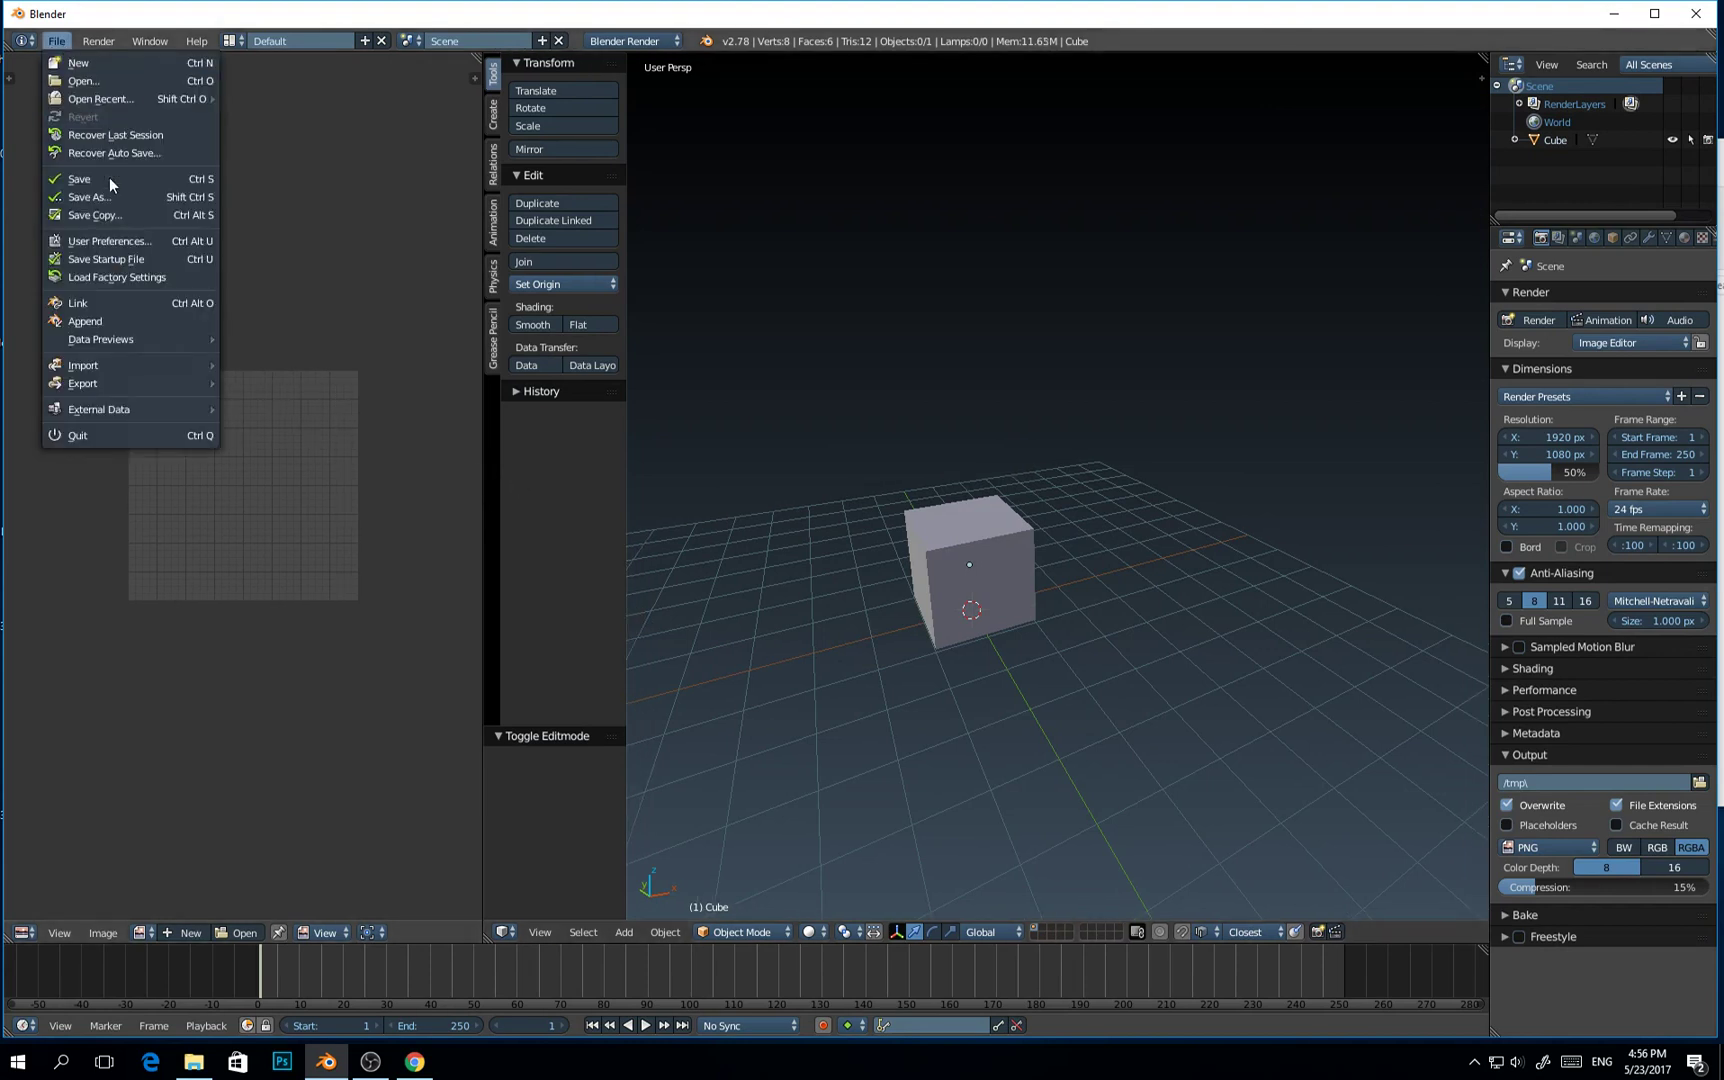
left_click(140, 246)
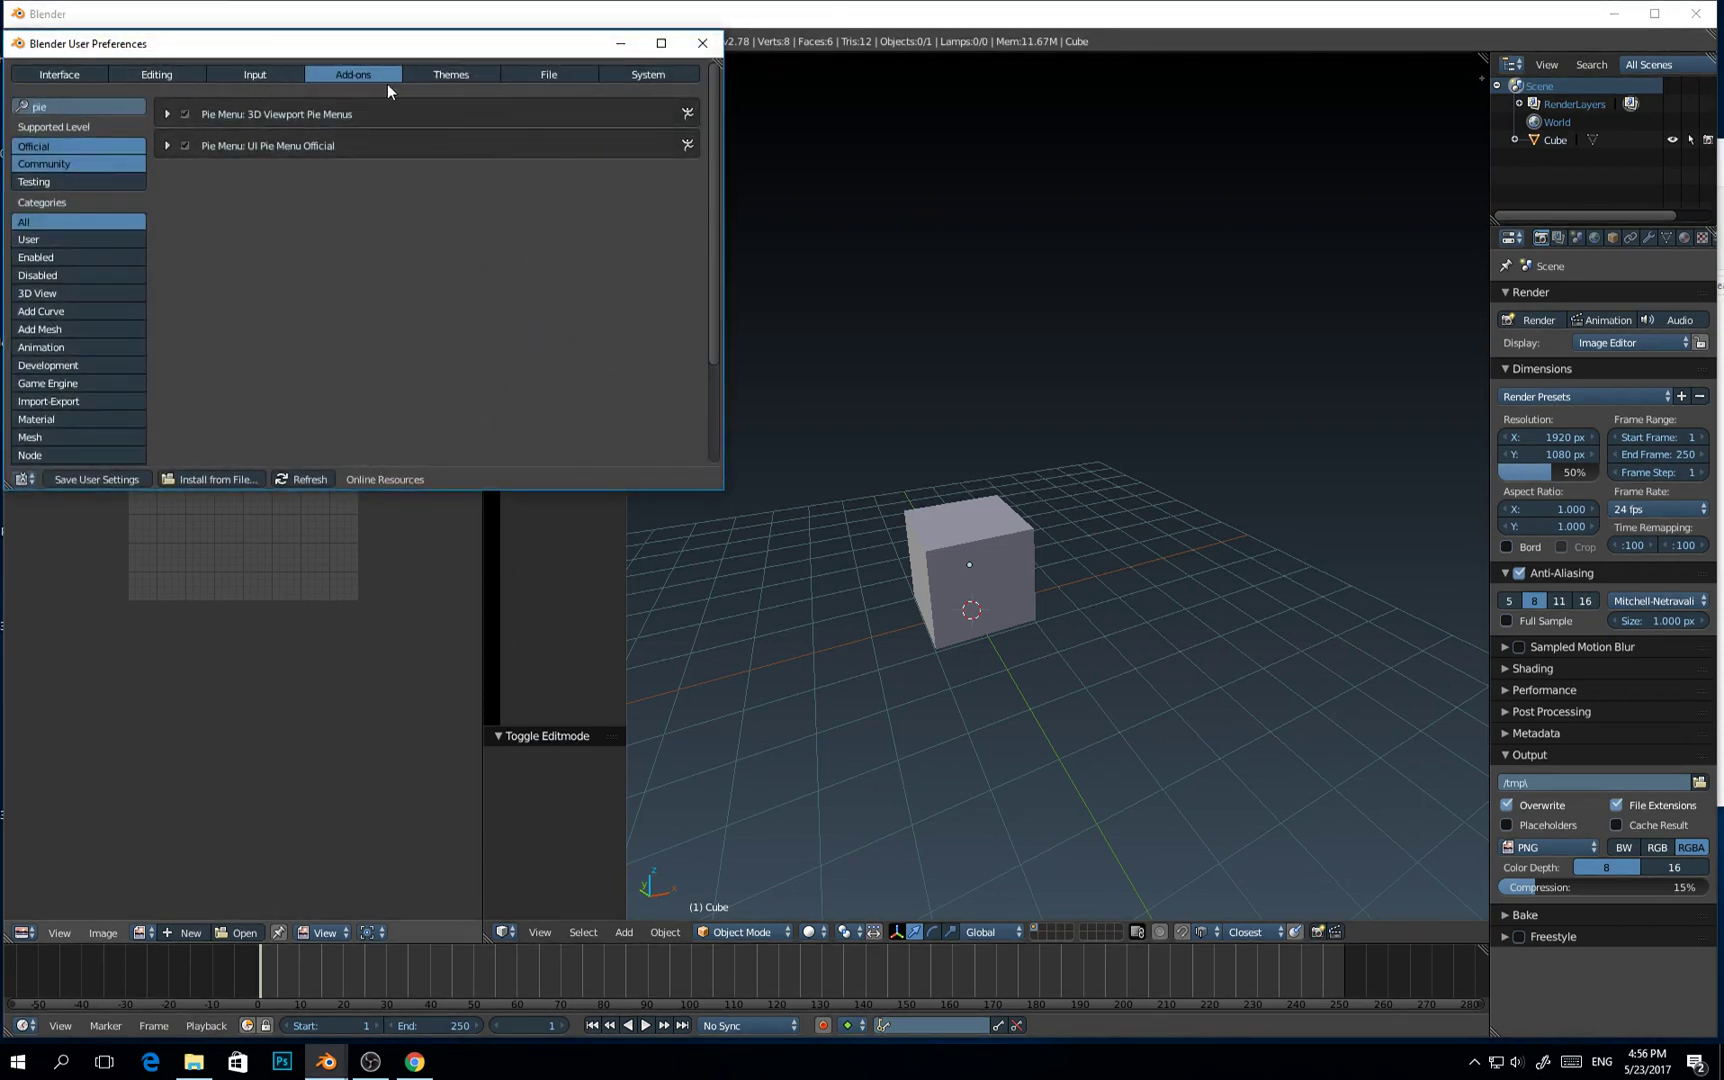
left_click(70, 107)
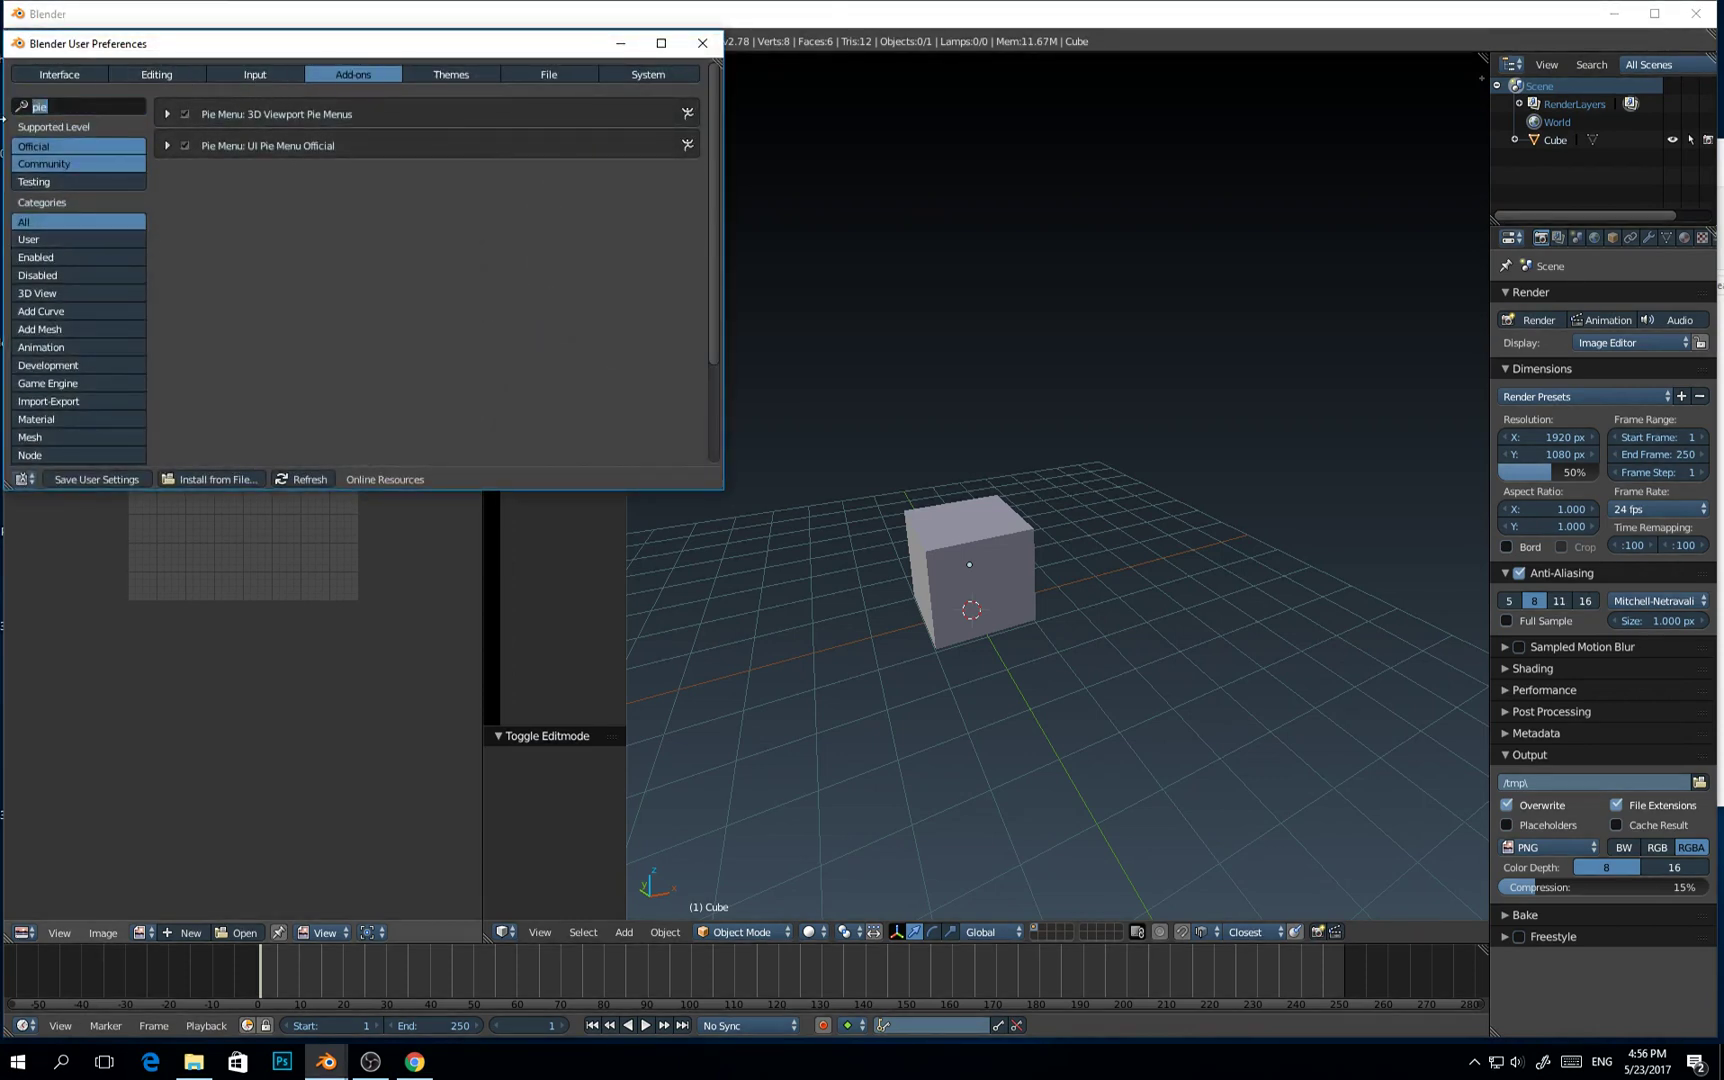
type("pie")
left_click_drag(380, 43, 431, 61)
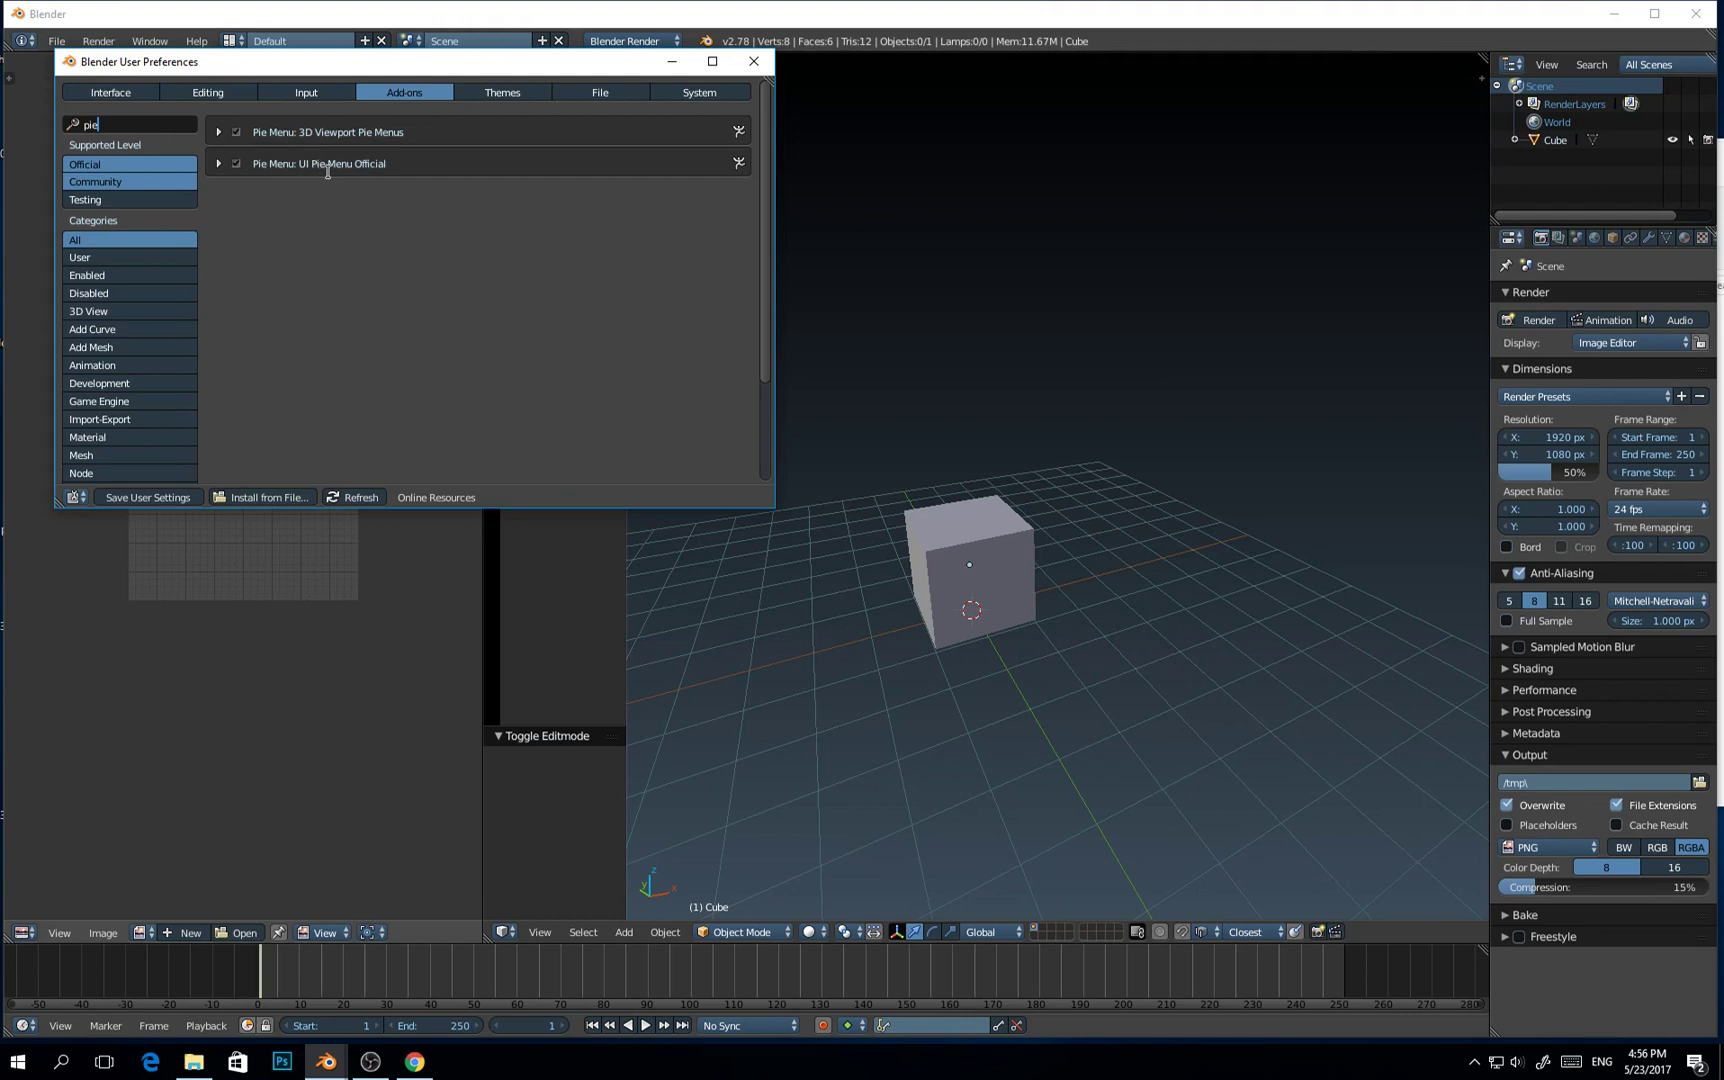
key("Return")
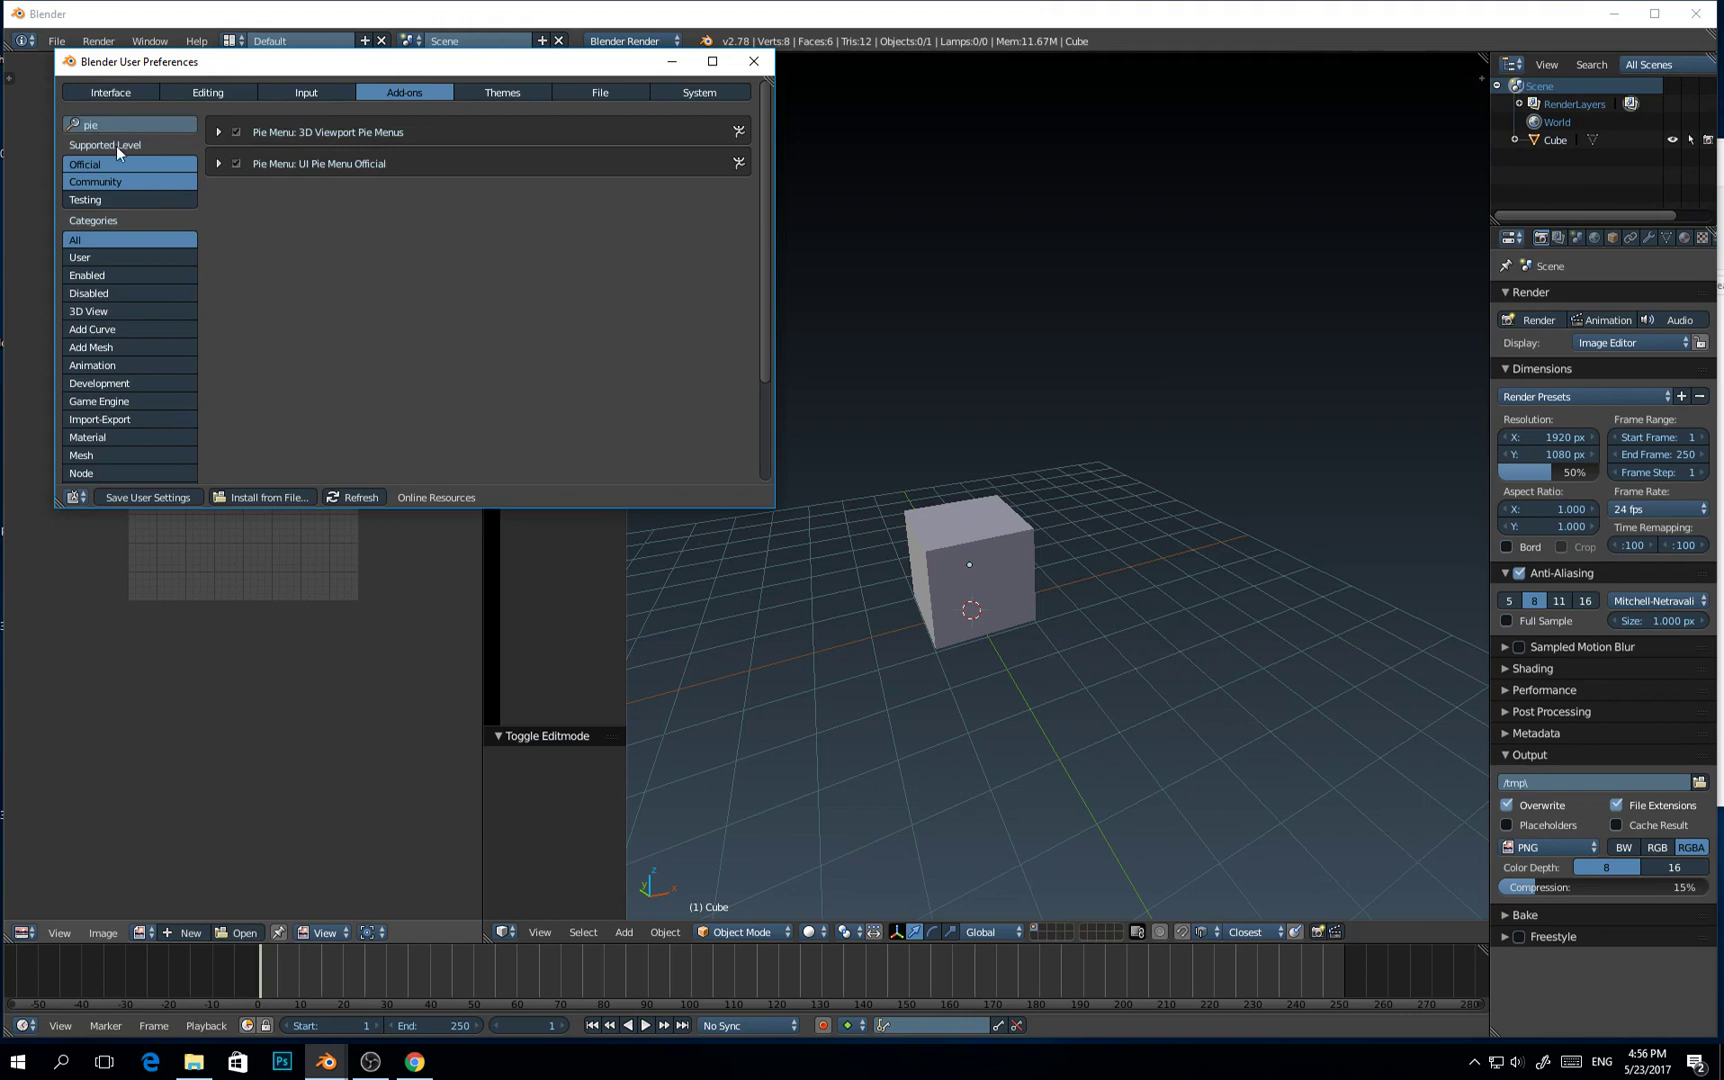
left_click(754, 61)
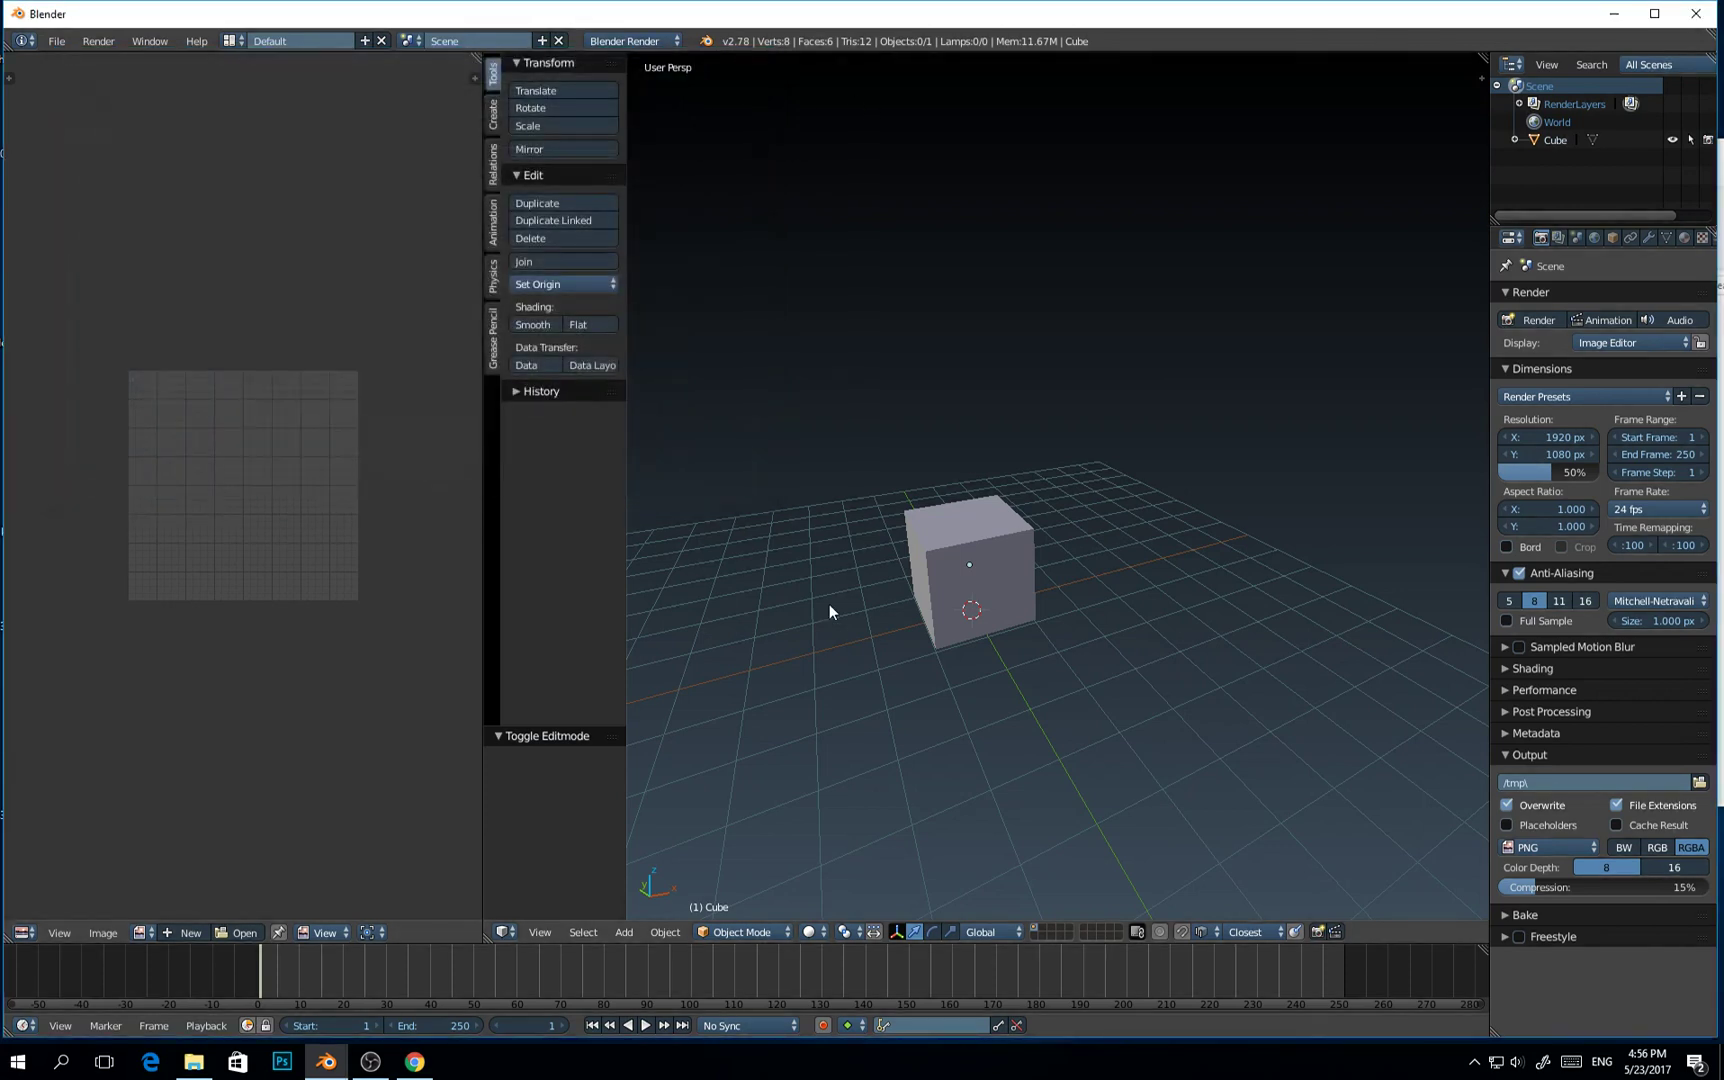
Bring up the mode pie menu without changing mode, and switch the cube's view to Right using the view pie menu
middle_click_drag(828, 603, 1089, 527)
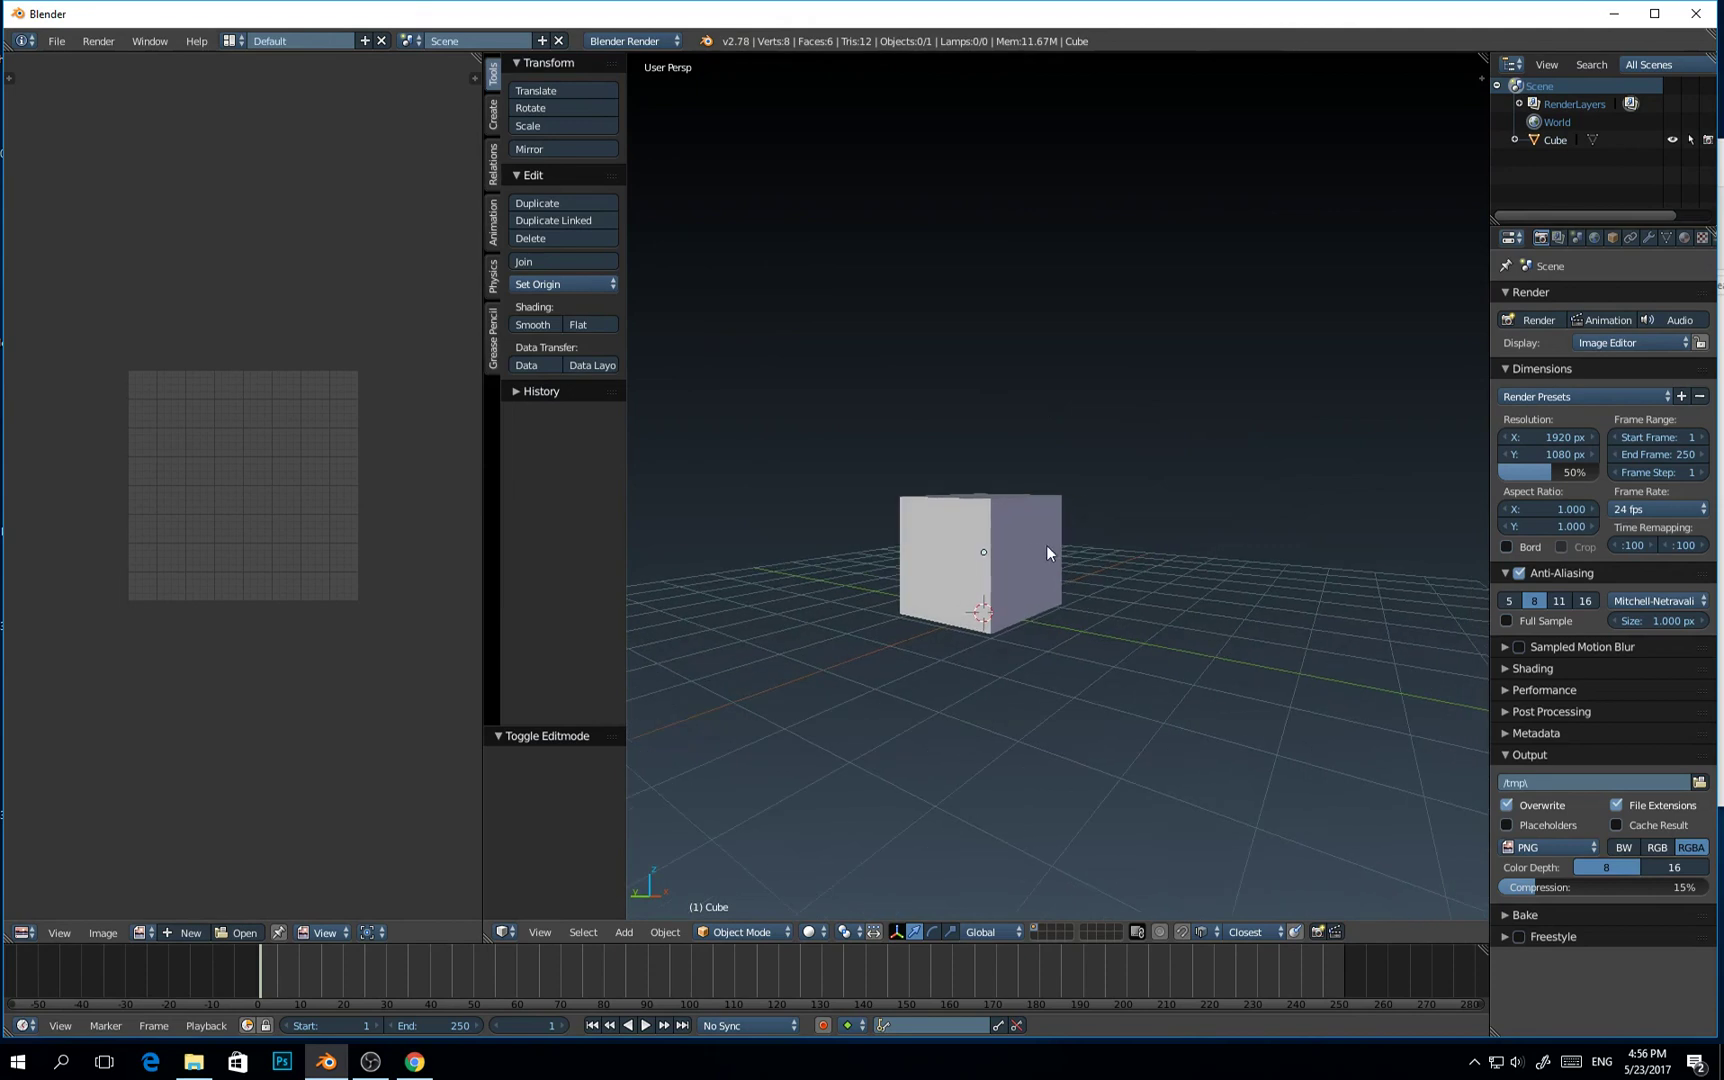
middle_click_drag(1139, 566, 1019, 573)
key("Tab")
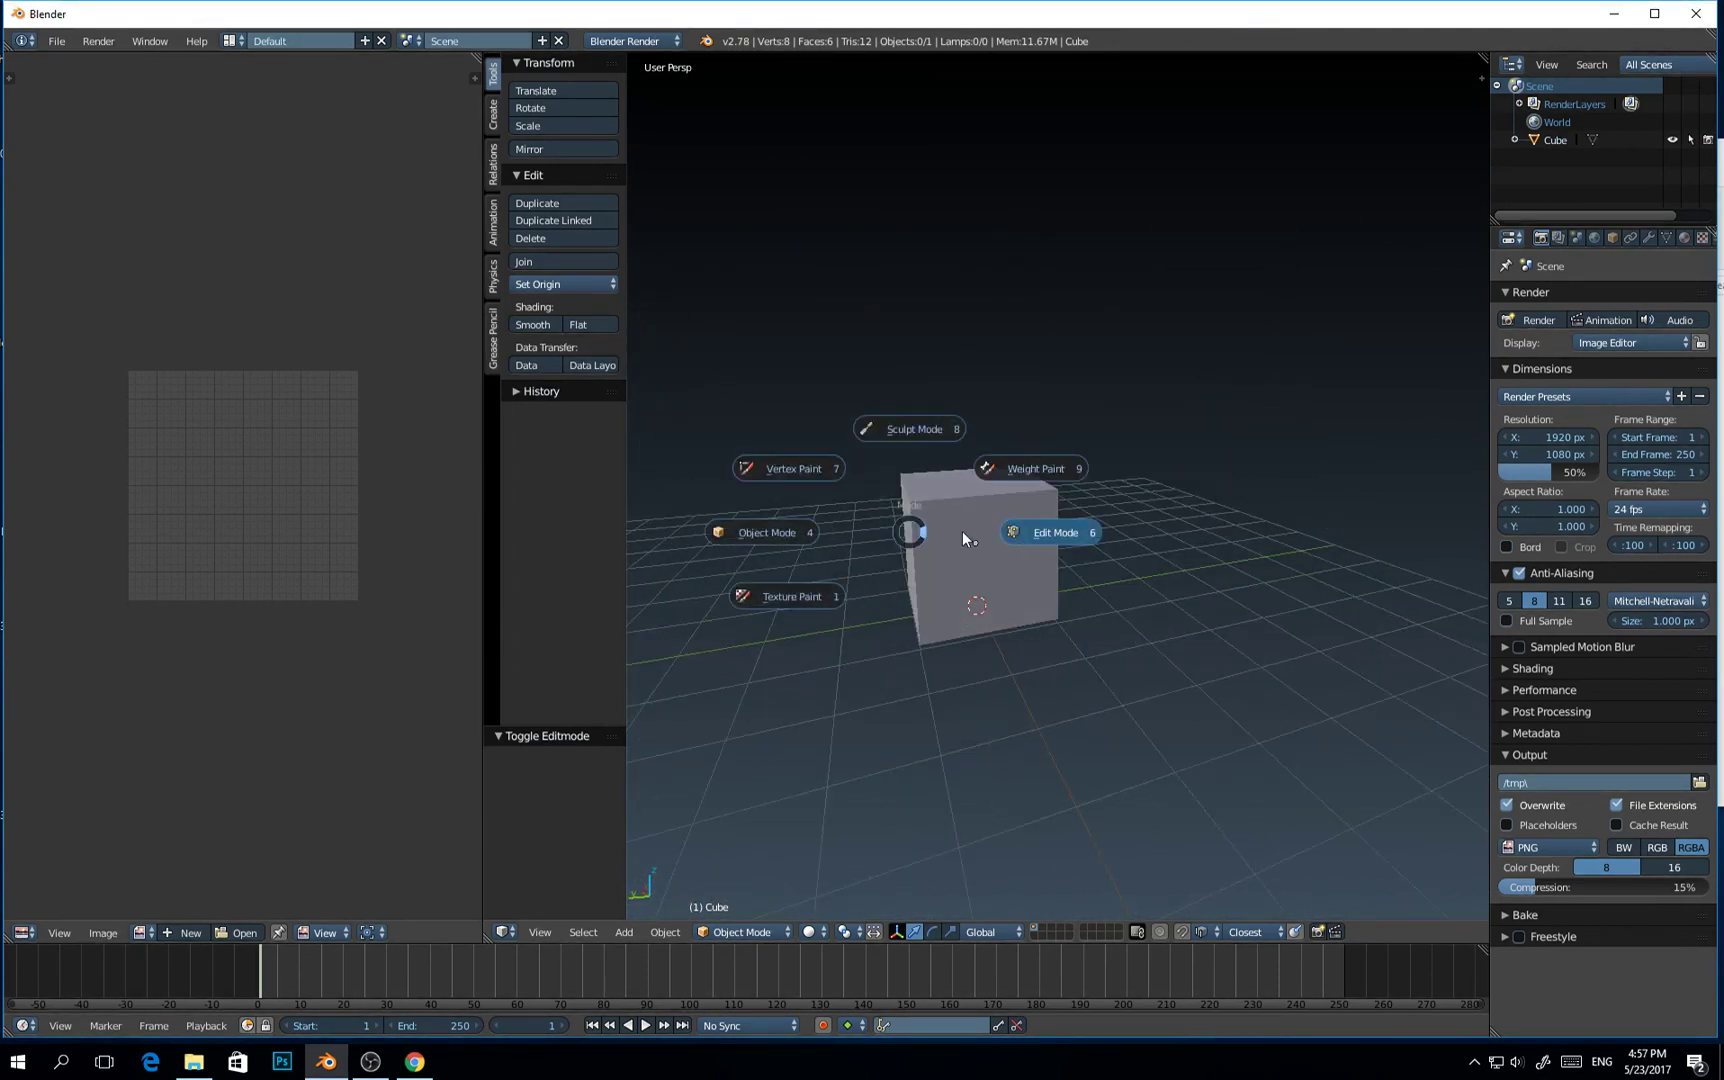
left_click(910, 538)
key("q")
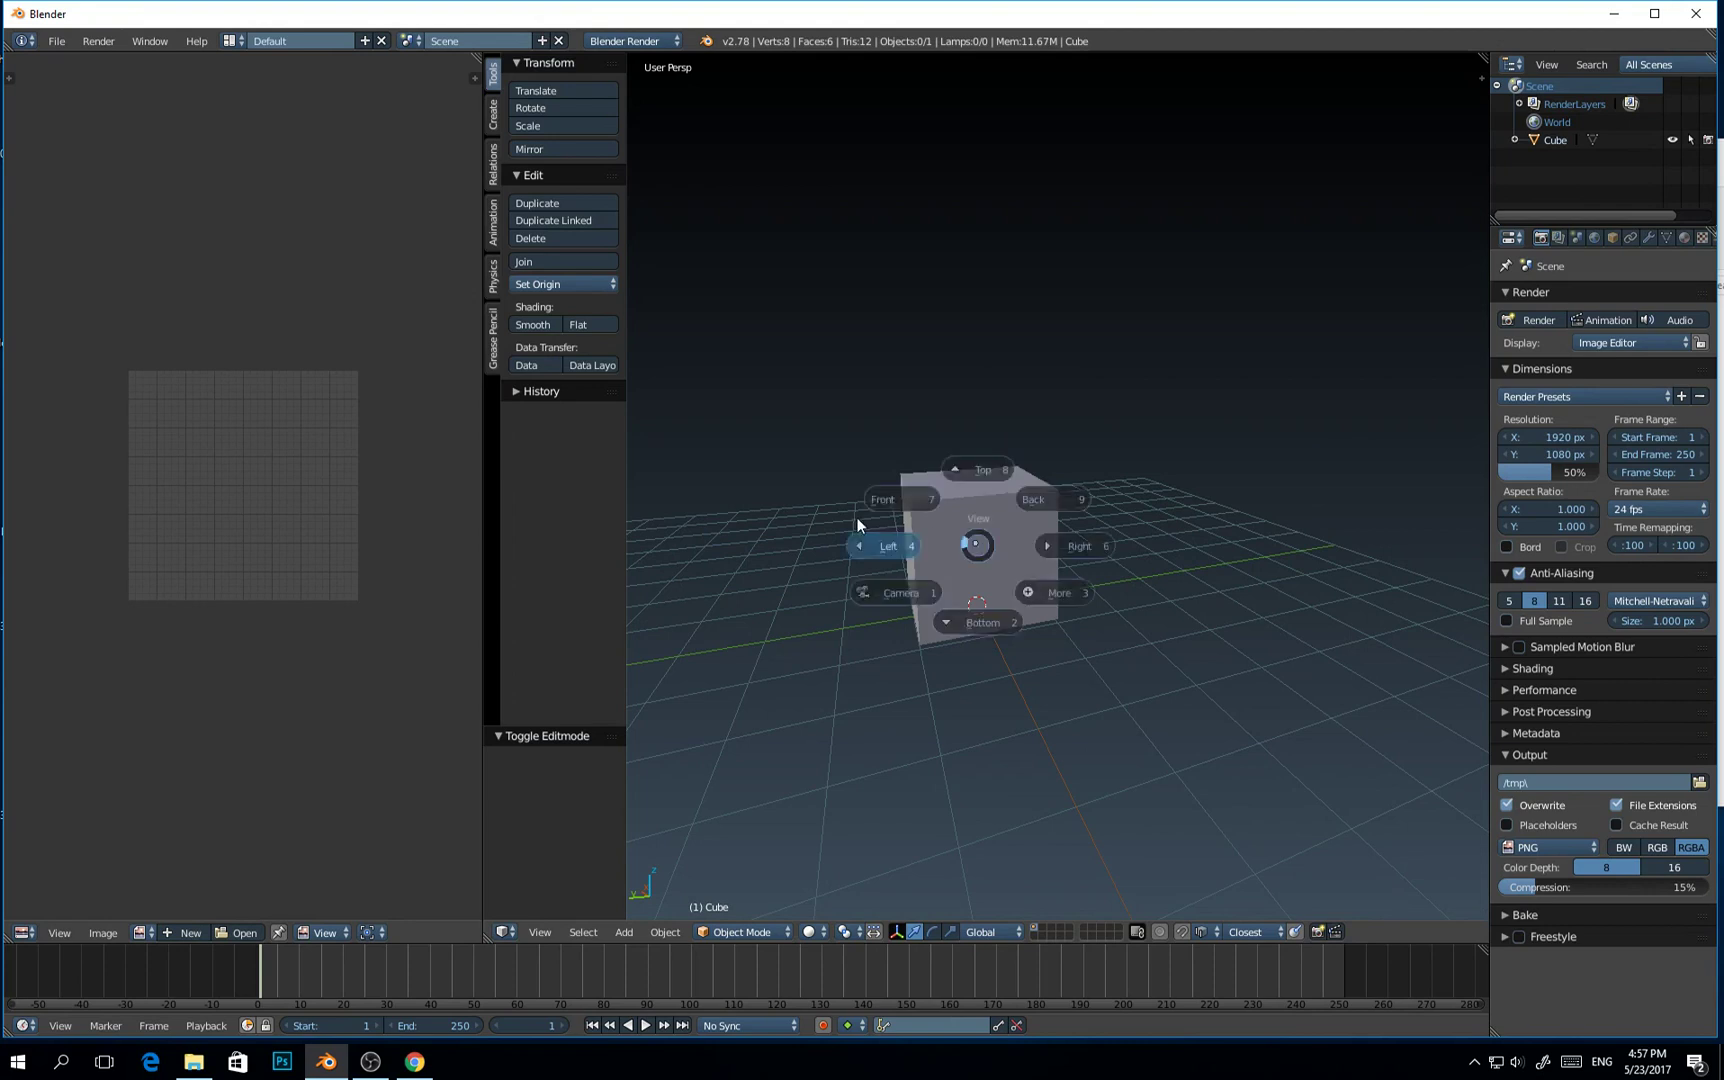
left_click(1106, 551)
middle_click_drag(1133, 543, 978, 552)
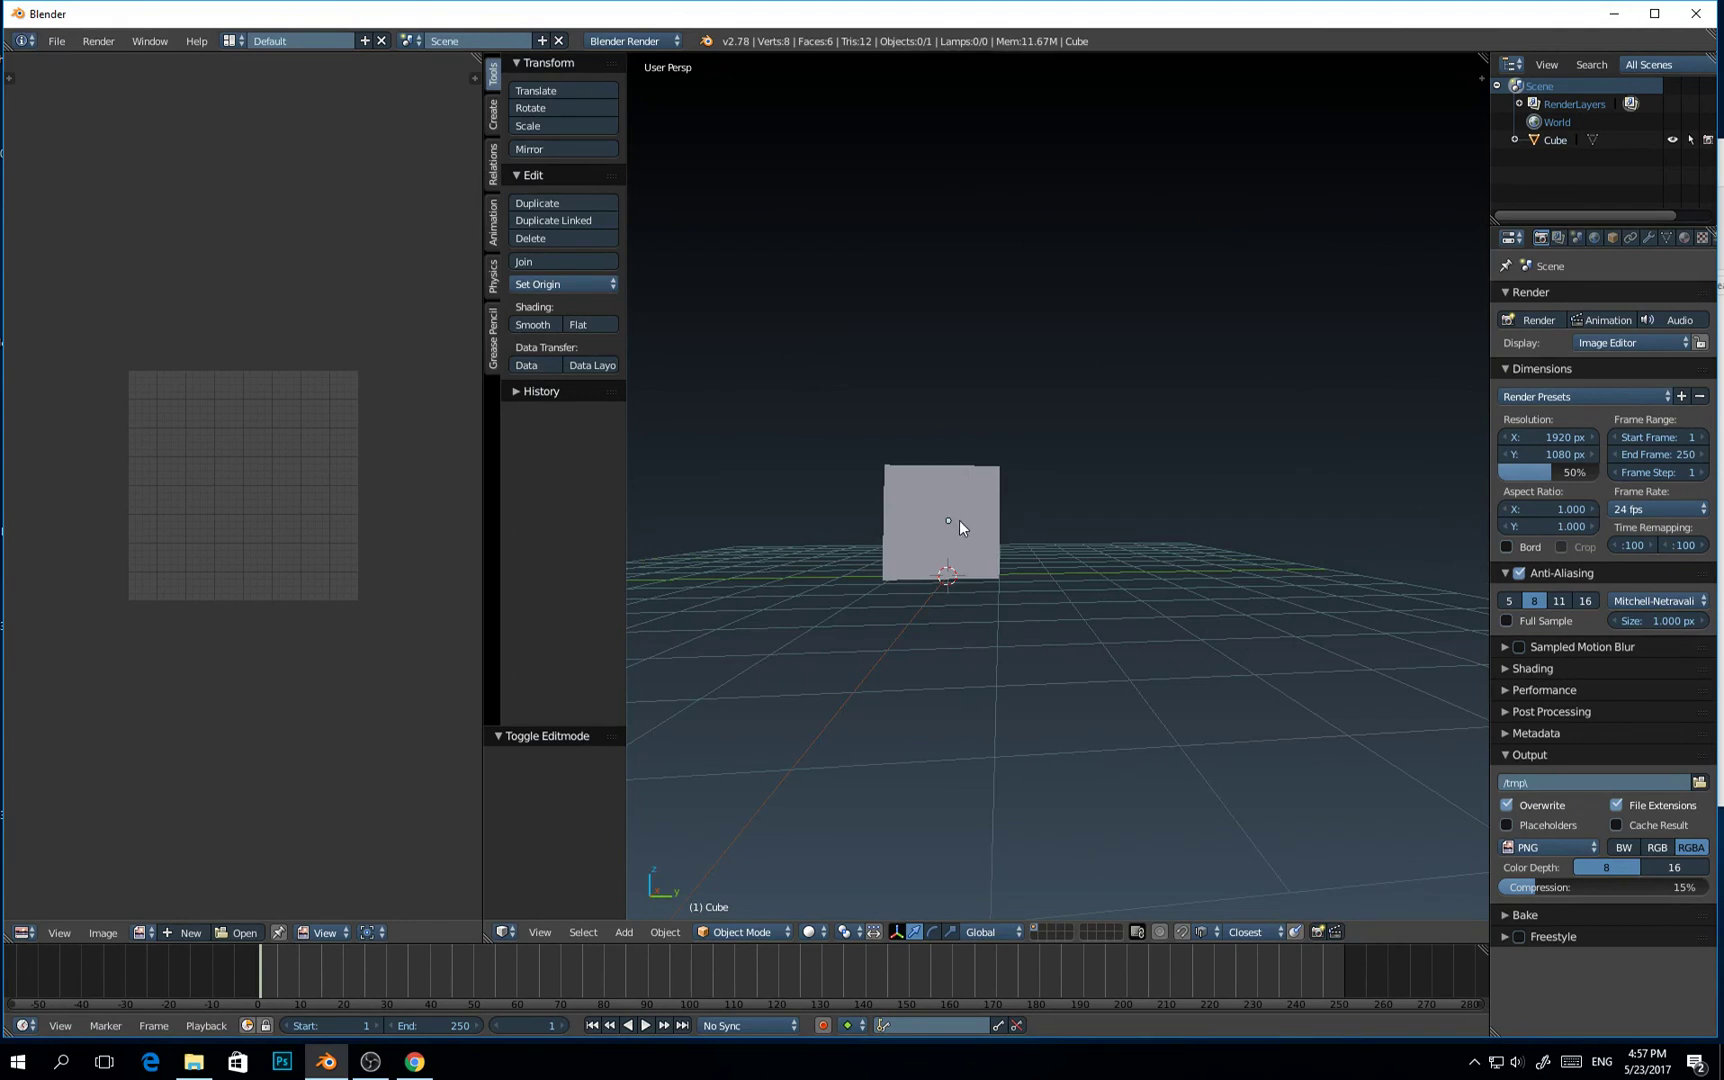
Use the mode pie menu to switch the cube to Sculpt Mode, Edit Mode and back to Object Mode
key("ctrl+Tab")
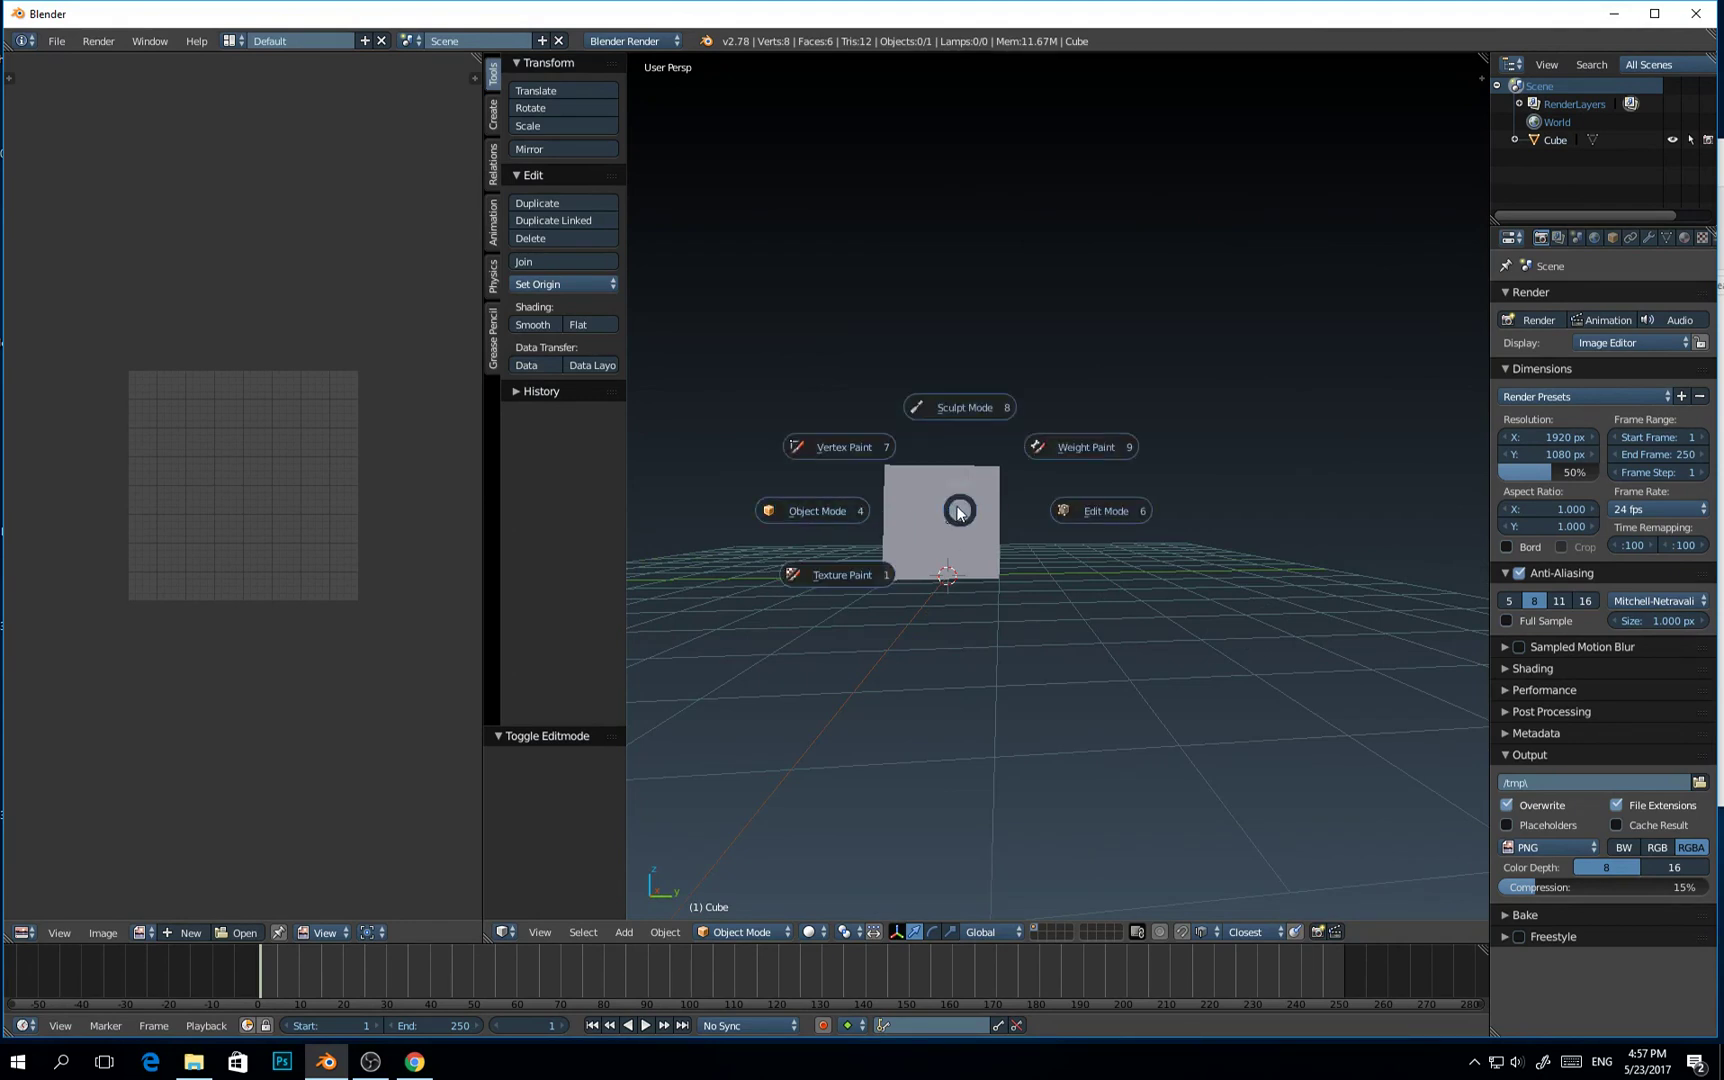
left_click(960, 410)
key("ctrl+Tab")
left_click(1095, 428)
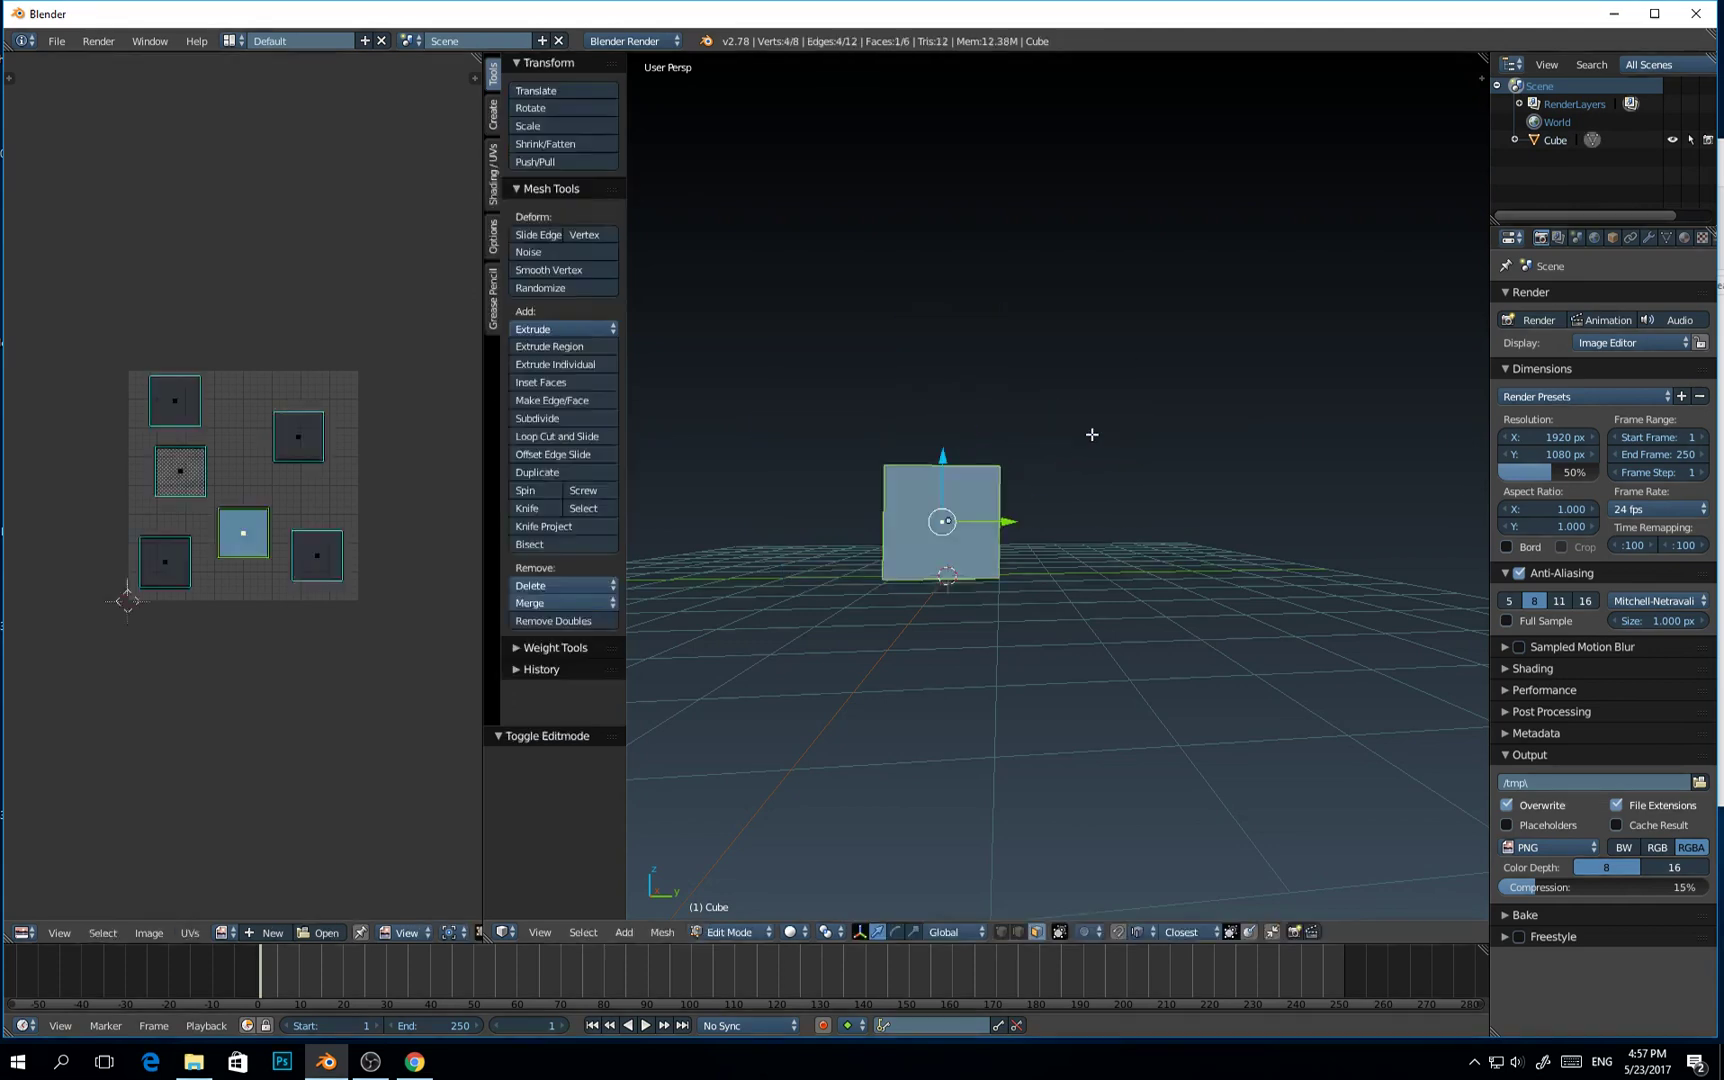
key("ctrl+Tab")
left_click(900, 448)
middle_click_drag(981, 515, 997, 498)
key("ctrl+Tab")
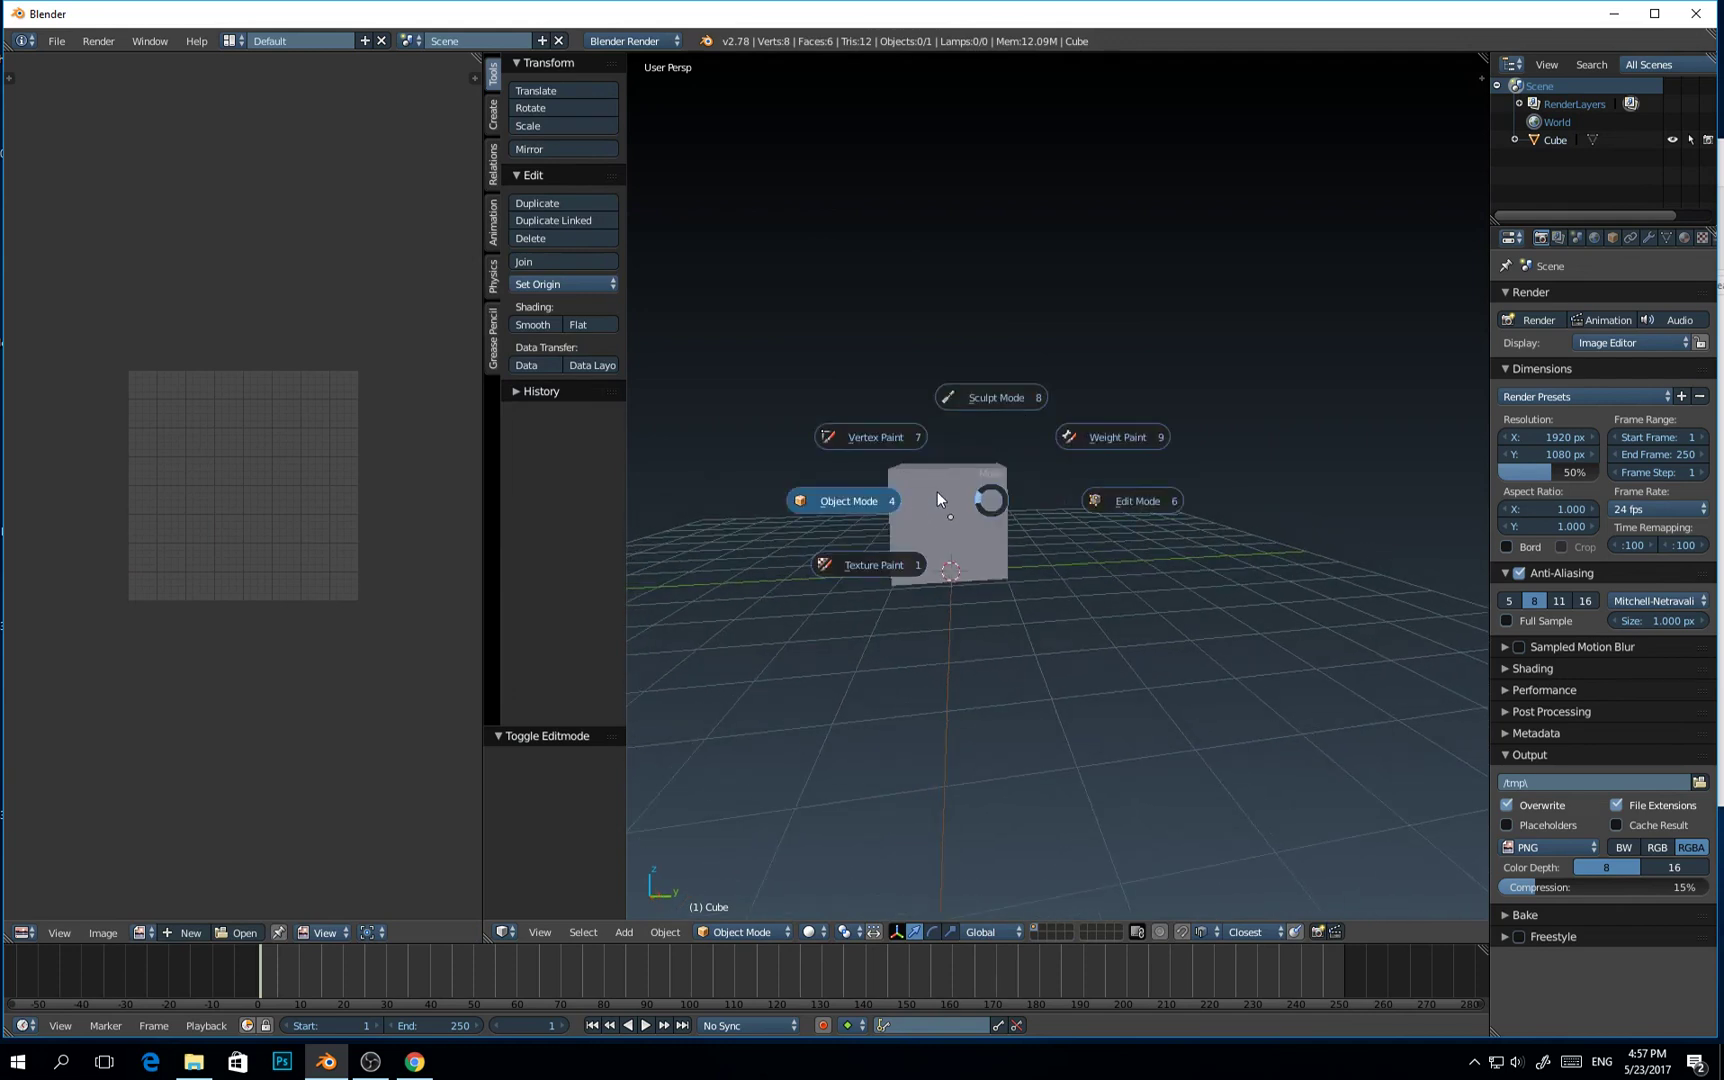
left_click(997, 504)
mouse_move(997, 504)
middle_mouse_down()
mouse_move(1000, 565)
mouse_move(1178, 560)
mouse_move(964, 512)
middle_mouse_up()
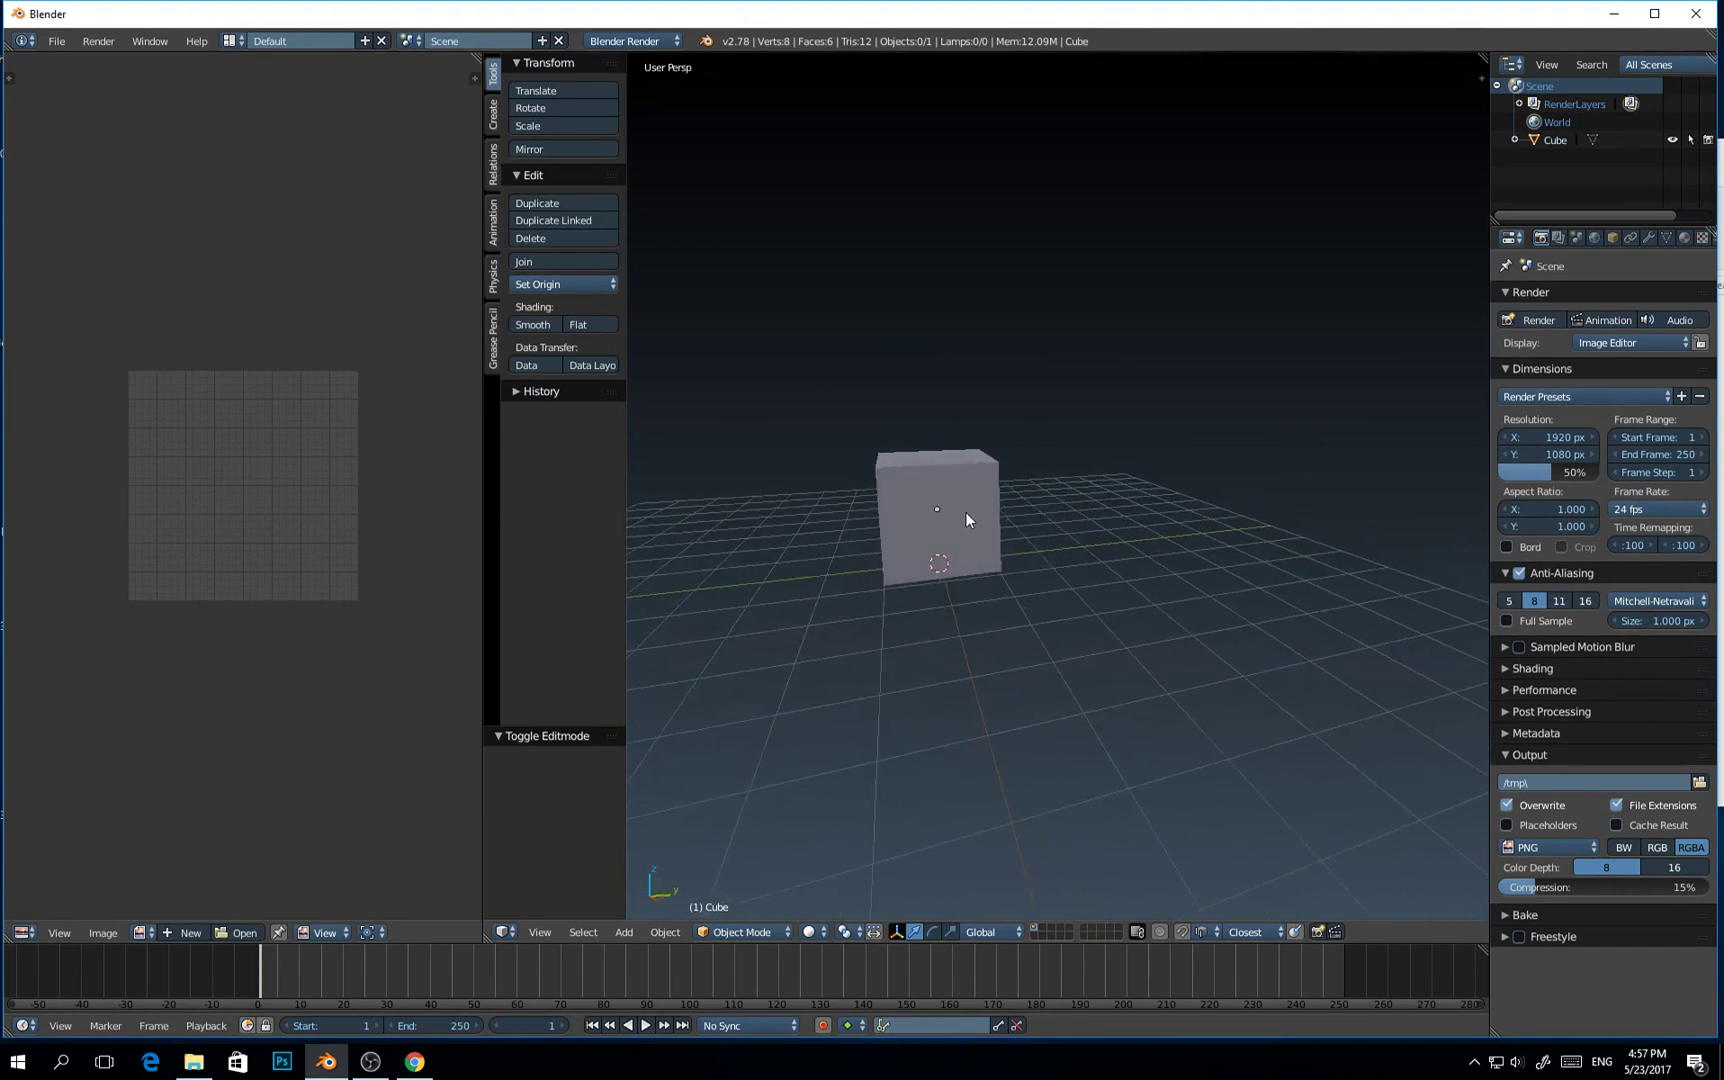
Switch the viewport to Top view and to Right view, and toggle it from perspective to orthographic
key("q")
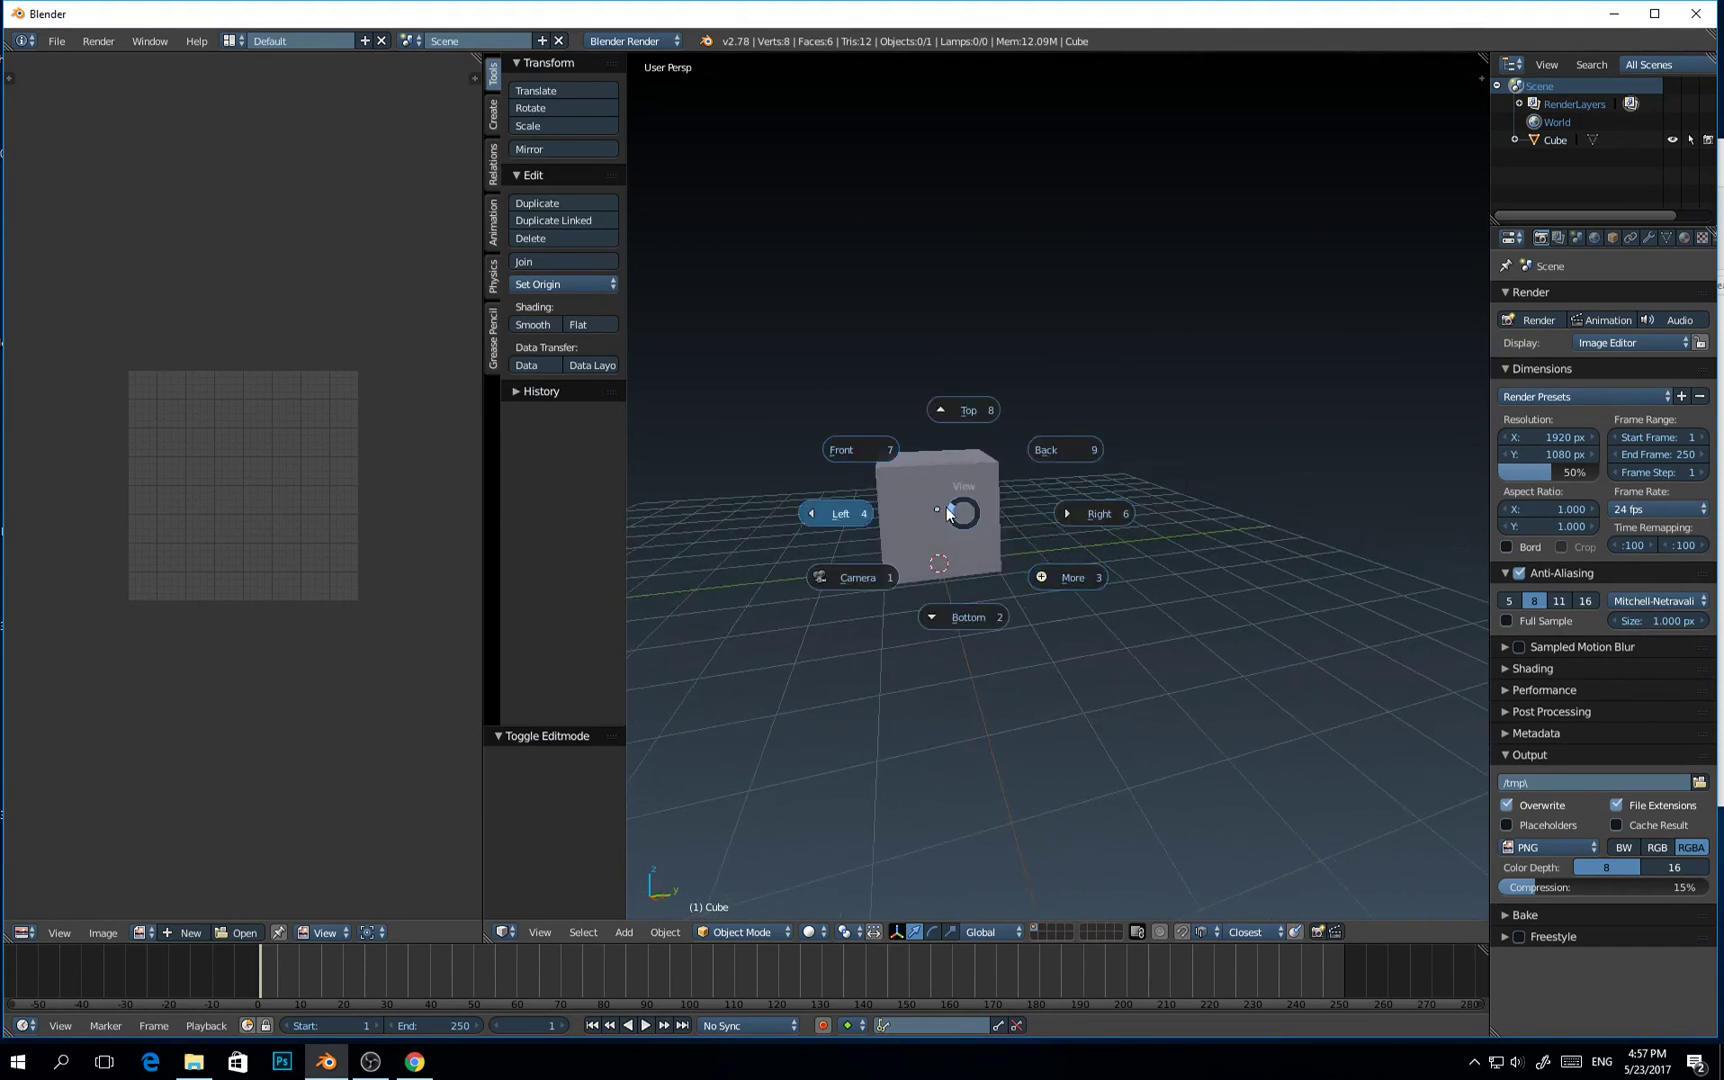
left_click(948, 449)
key("q")
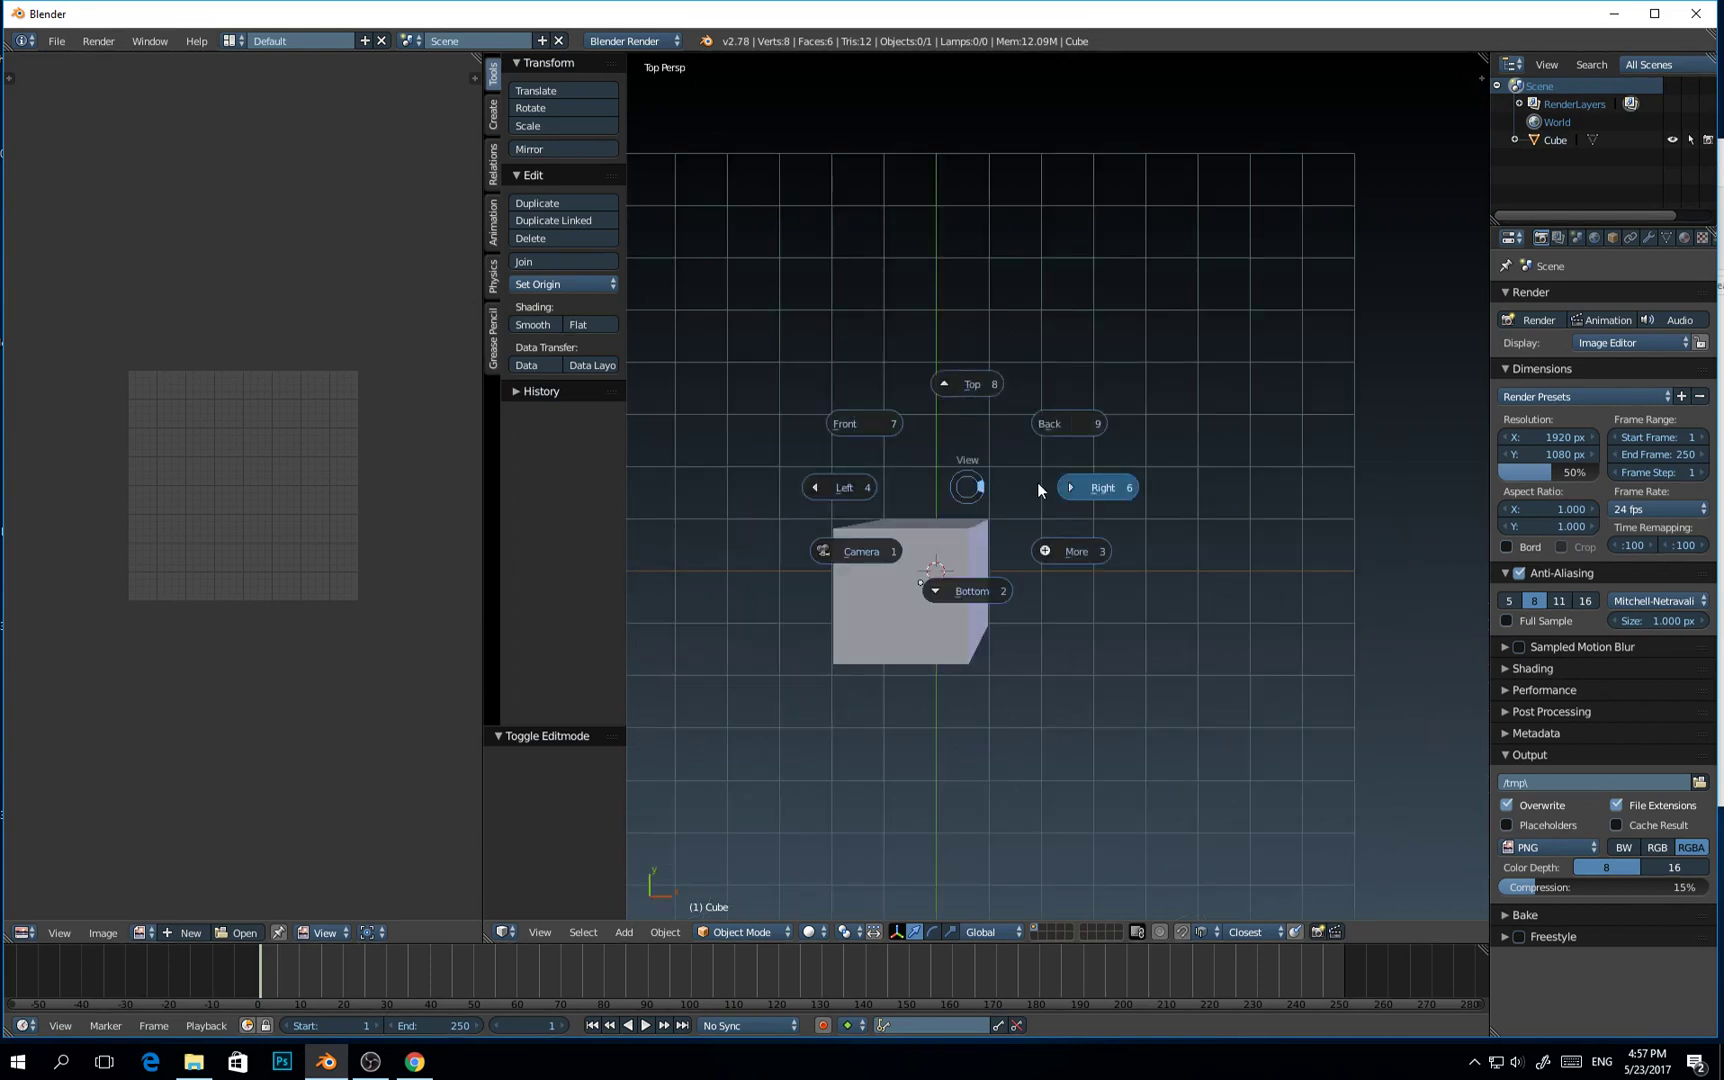
left_click(1068, 492)
key("q")
left_click(1149, 574)
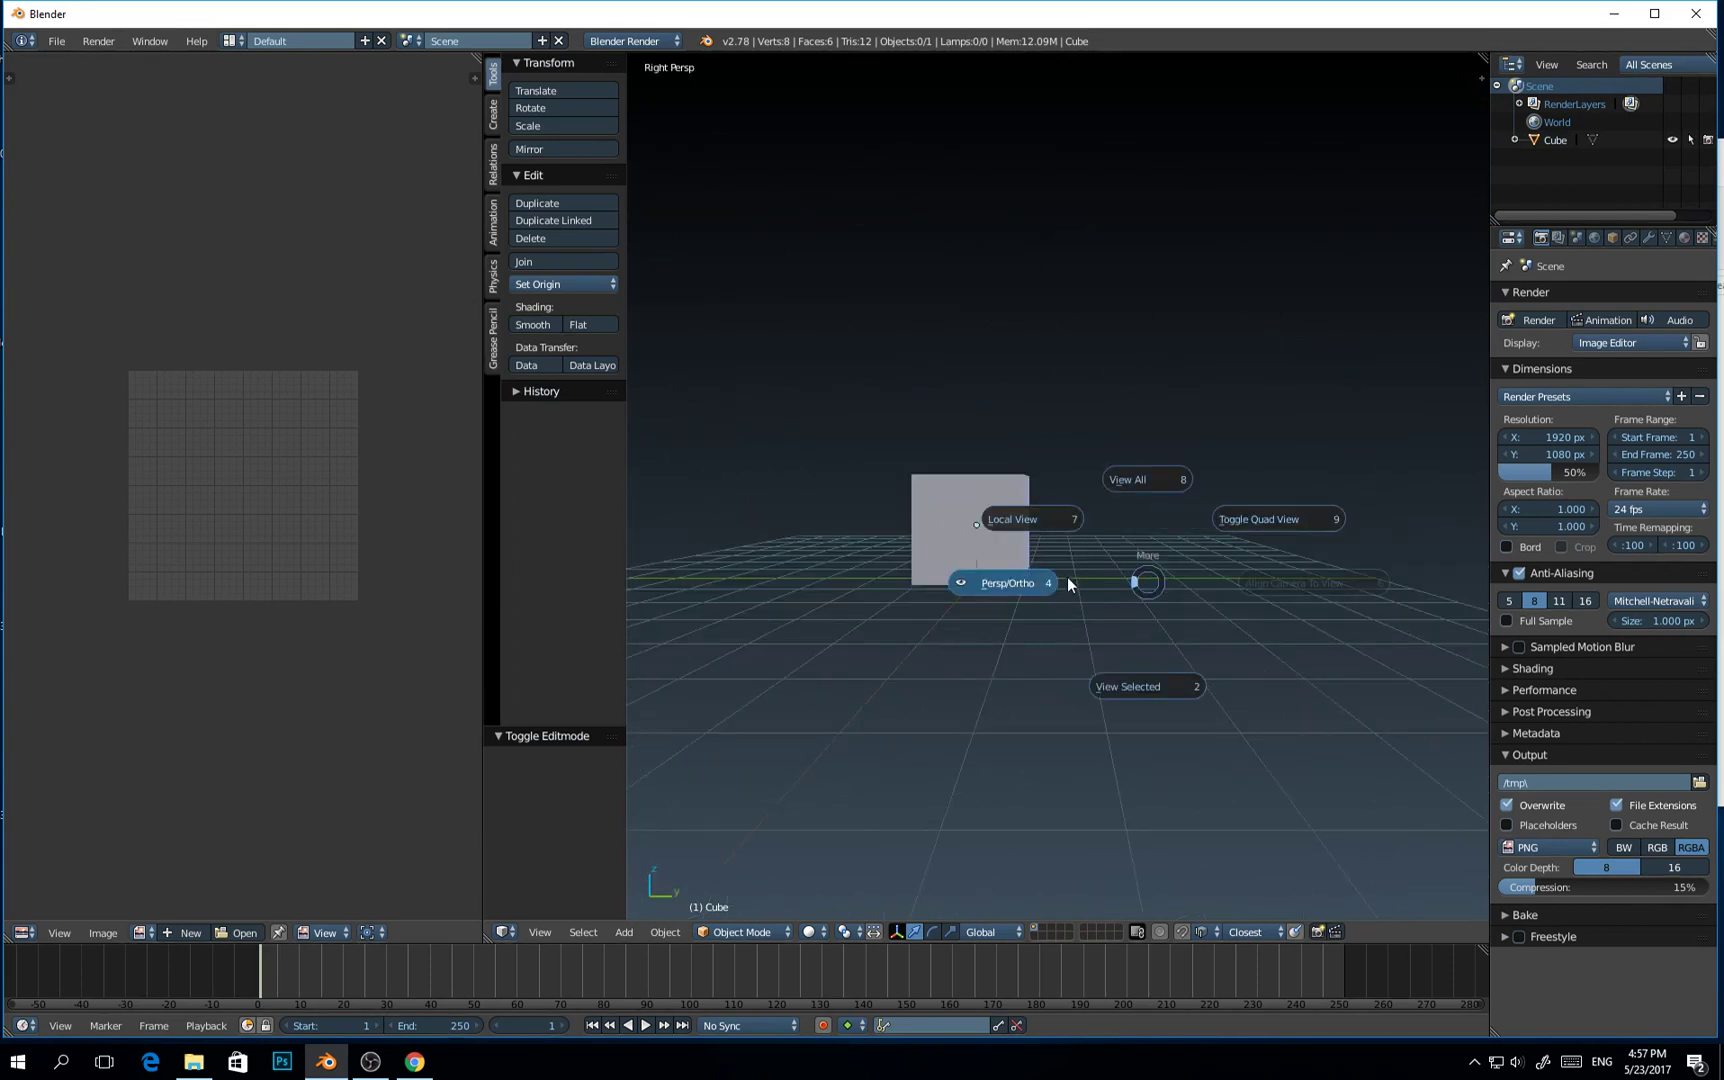
left_click(1038, 585)
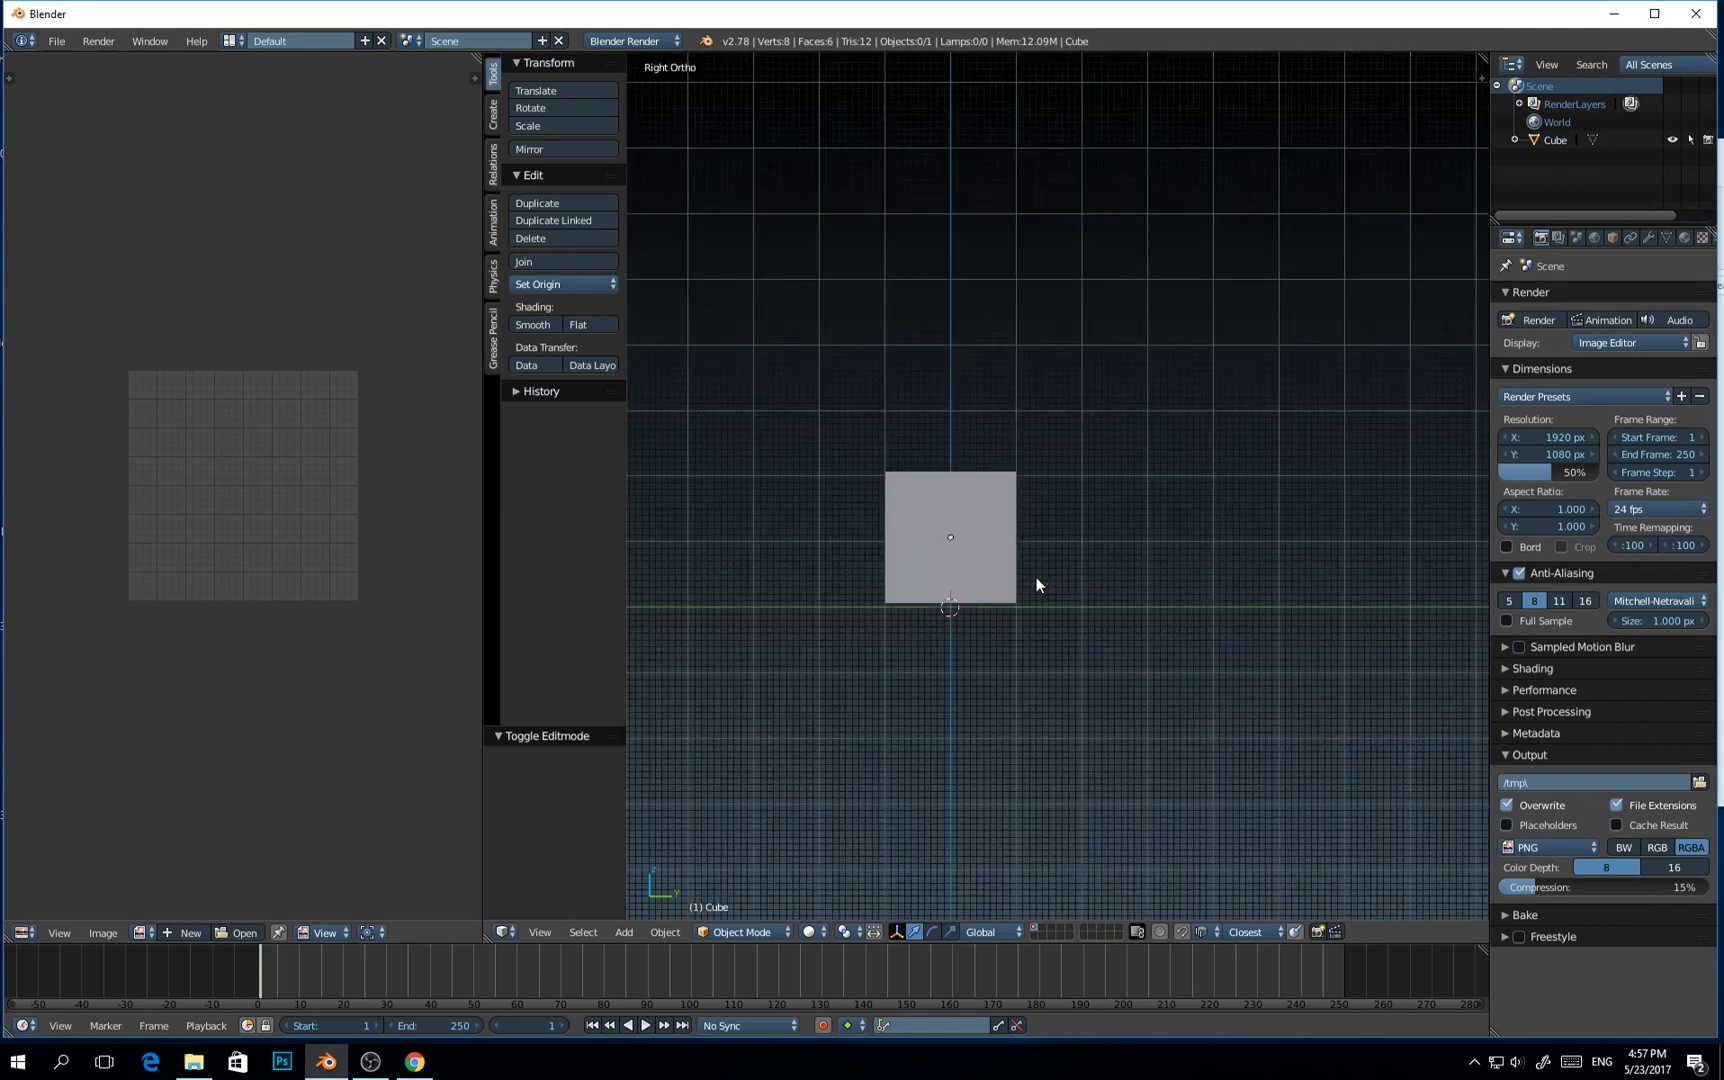
Switch the viewport to Front view and to Left view, and orbit to see the cube from above
scroll(1021, 548, "down", 2)
middle_click_drag(1034, 527, 826, 450)
key("KP_1")
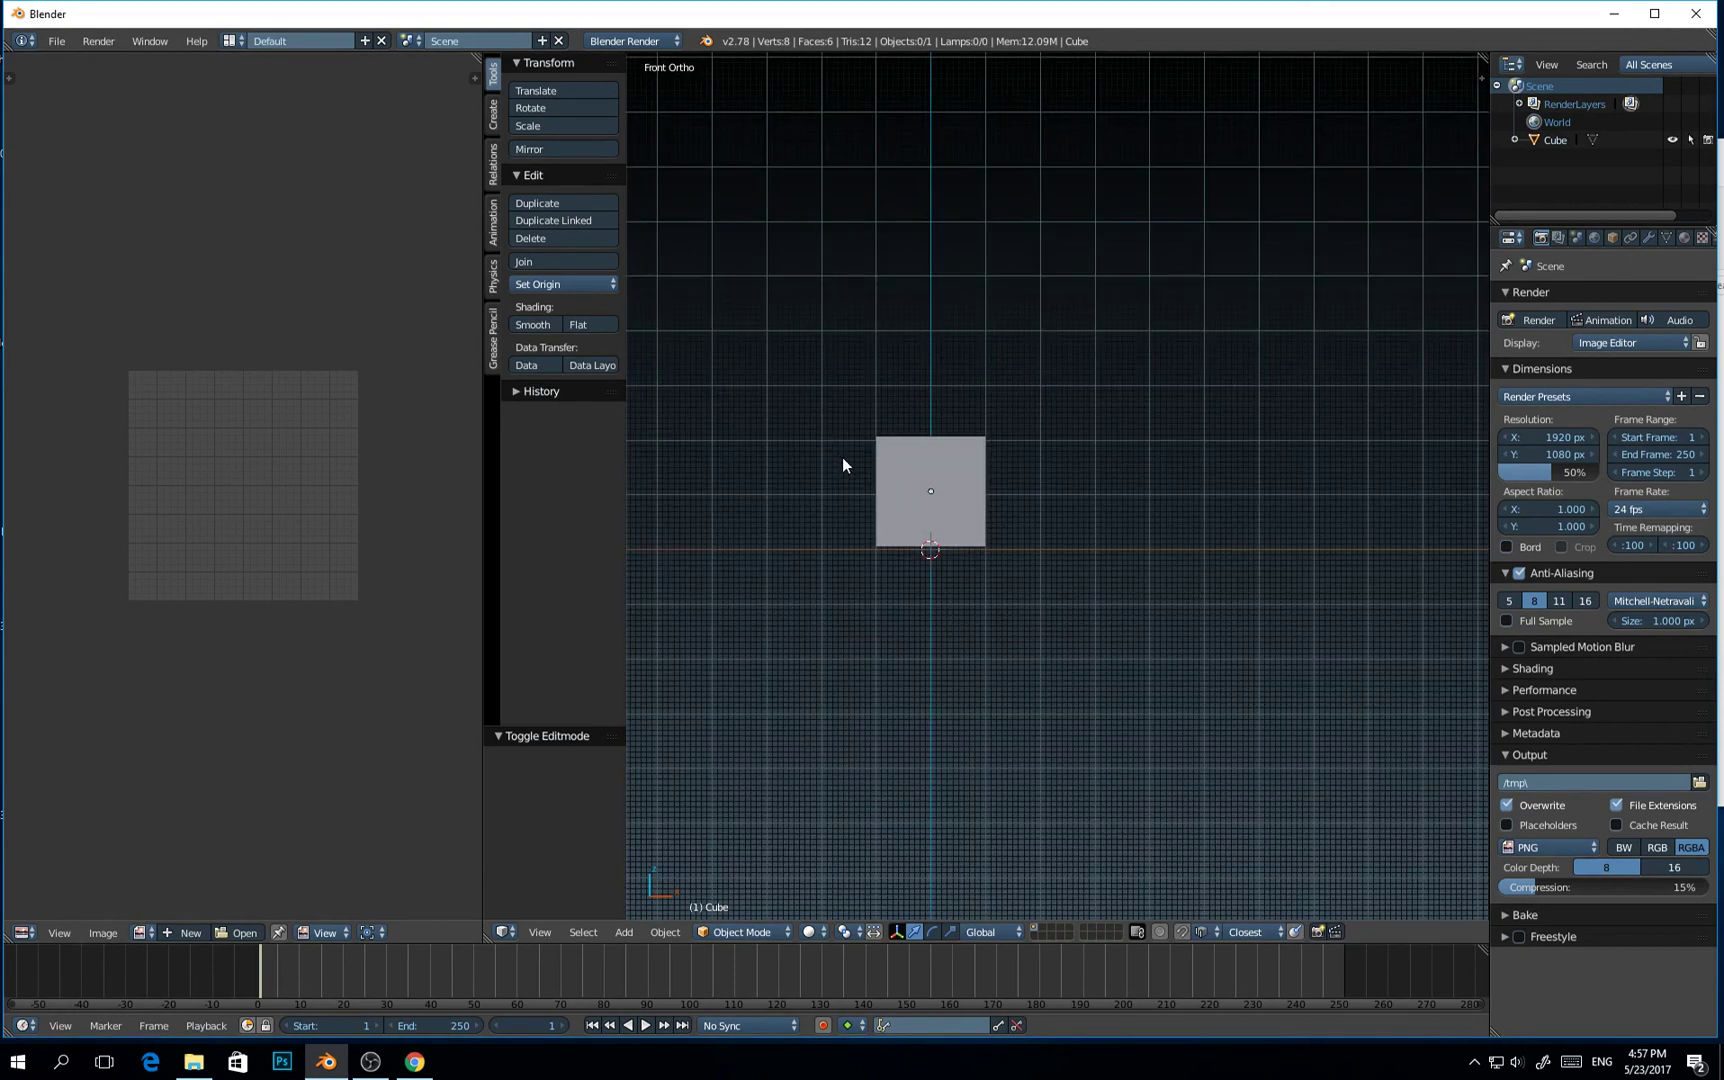
key("q")
left_click(743, 467)
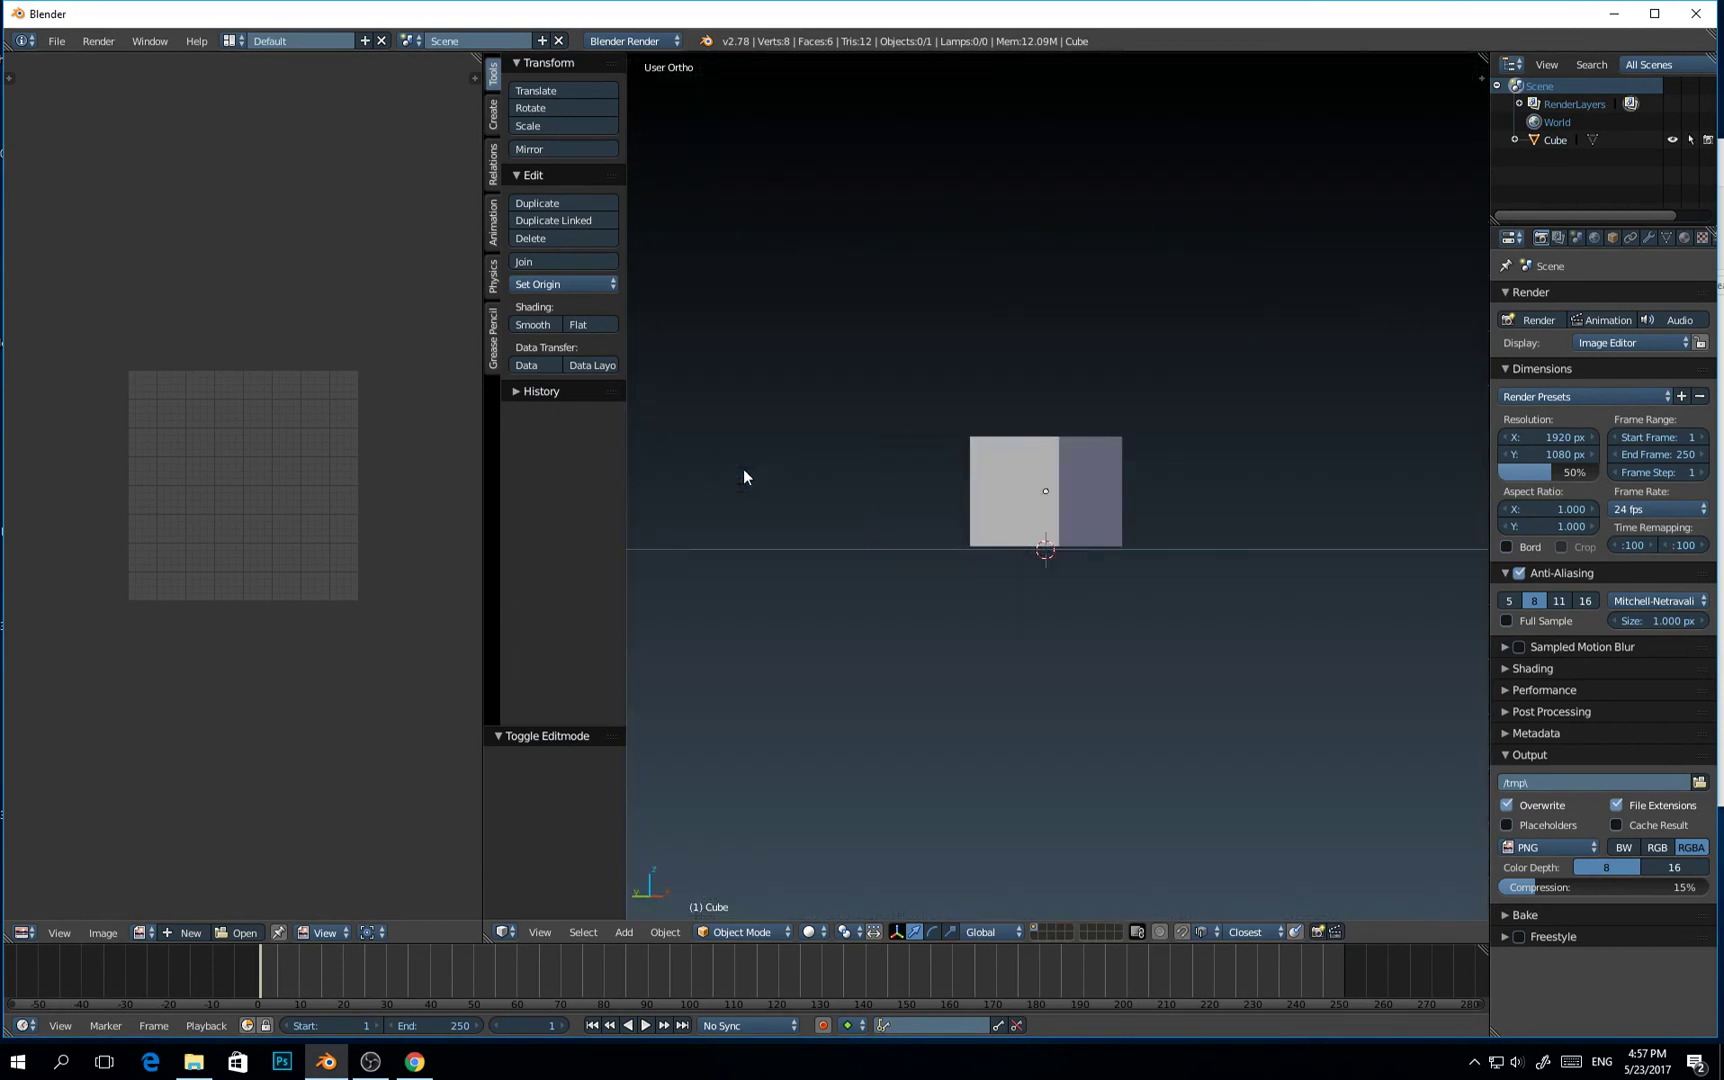
middle_click_drag(959, 463, 851, 563)
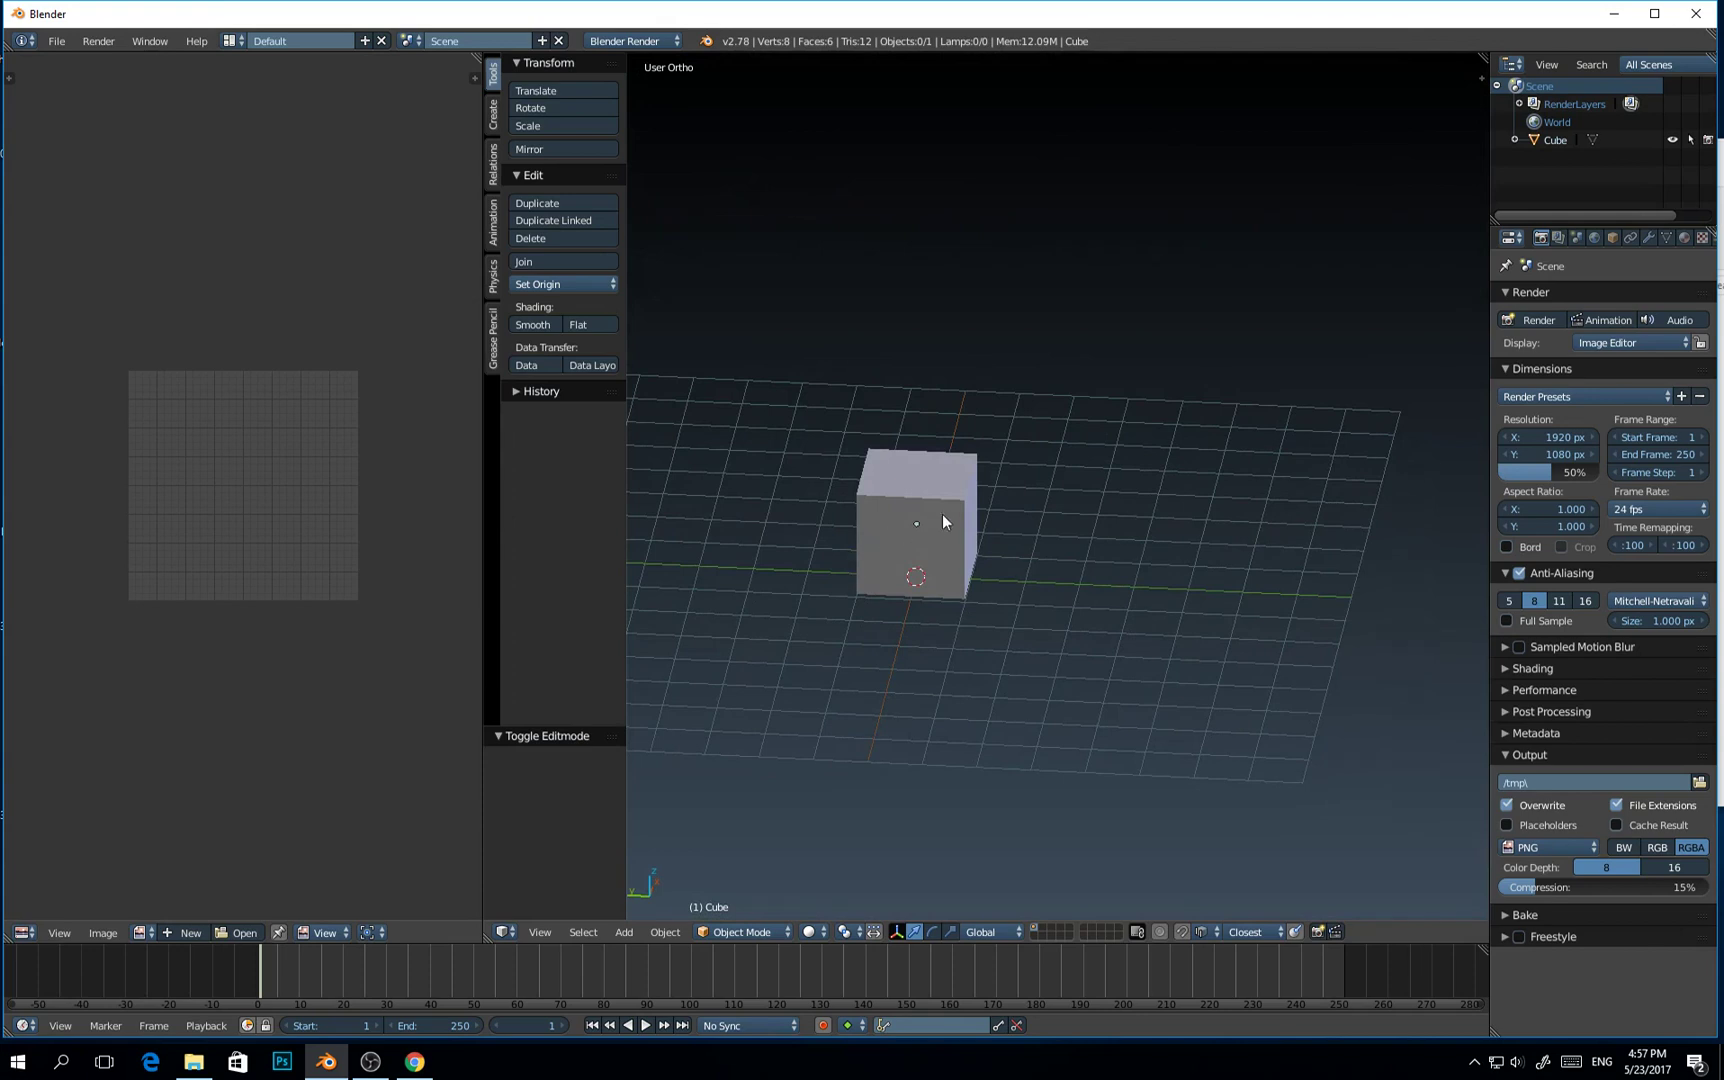
middle_click_drag(908, 461, 939, 517)
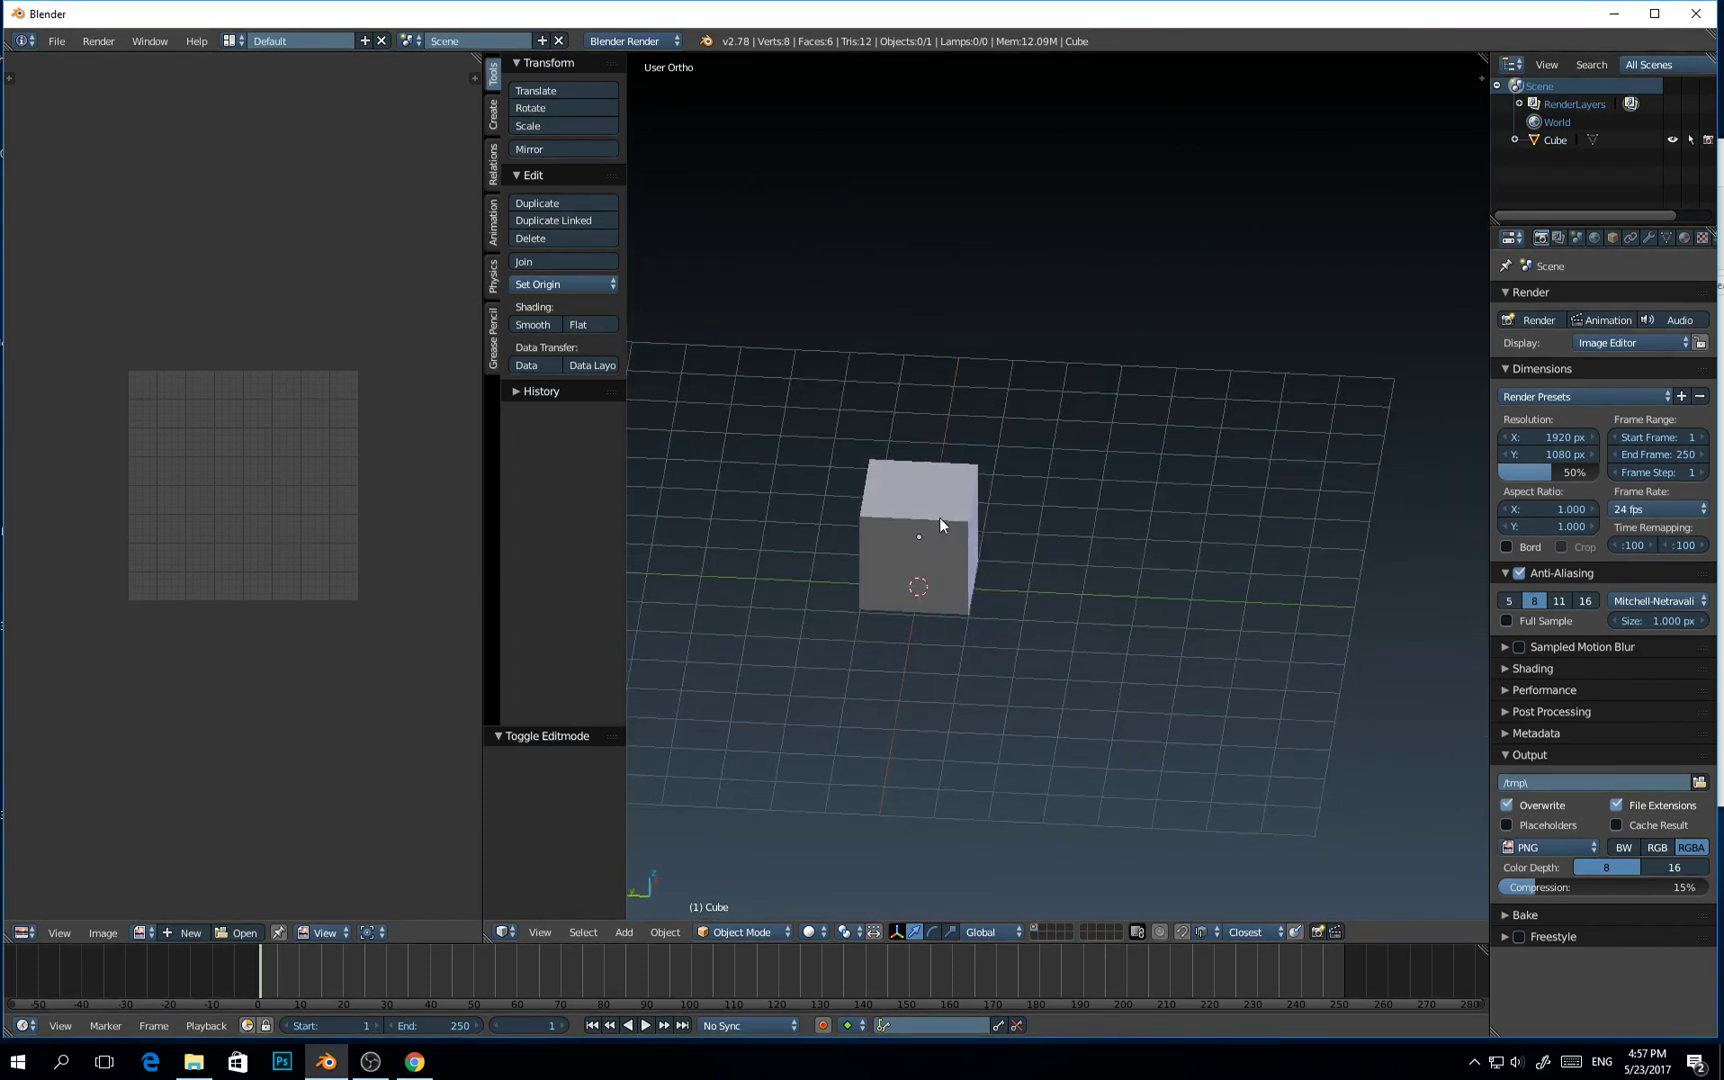
Set the color picker type in the system preferences to Circle (HSL) and back to Square (SV + H)
left_click(60, 40)
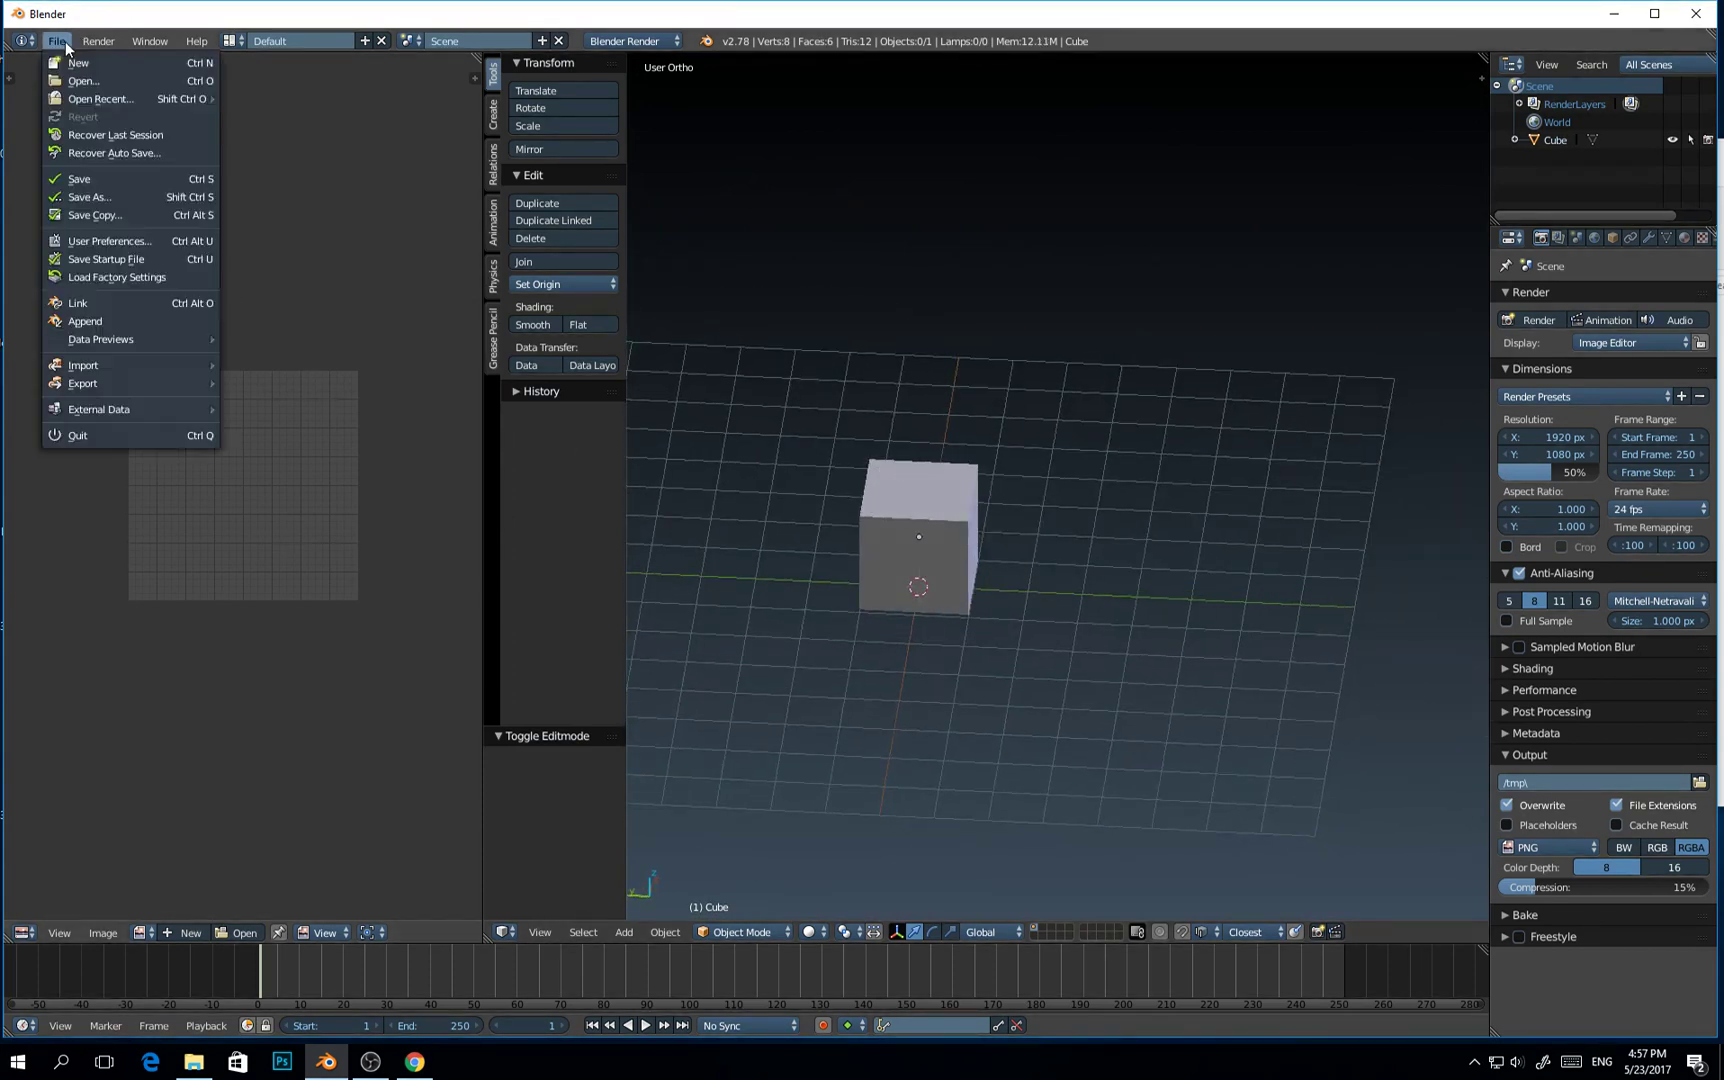
left_click(160, 240)
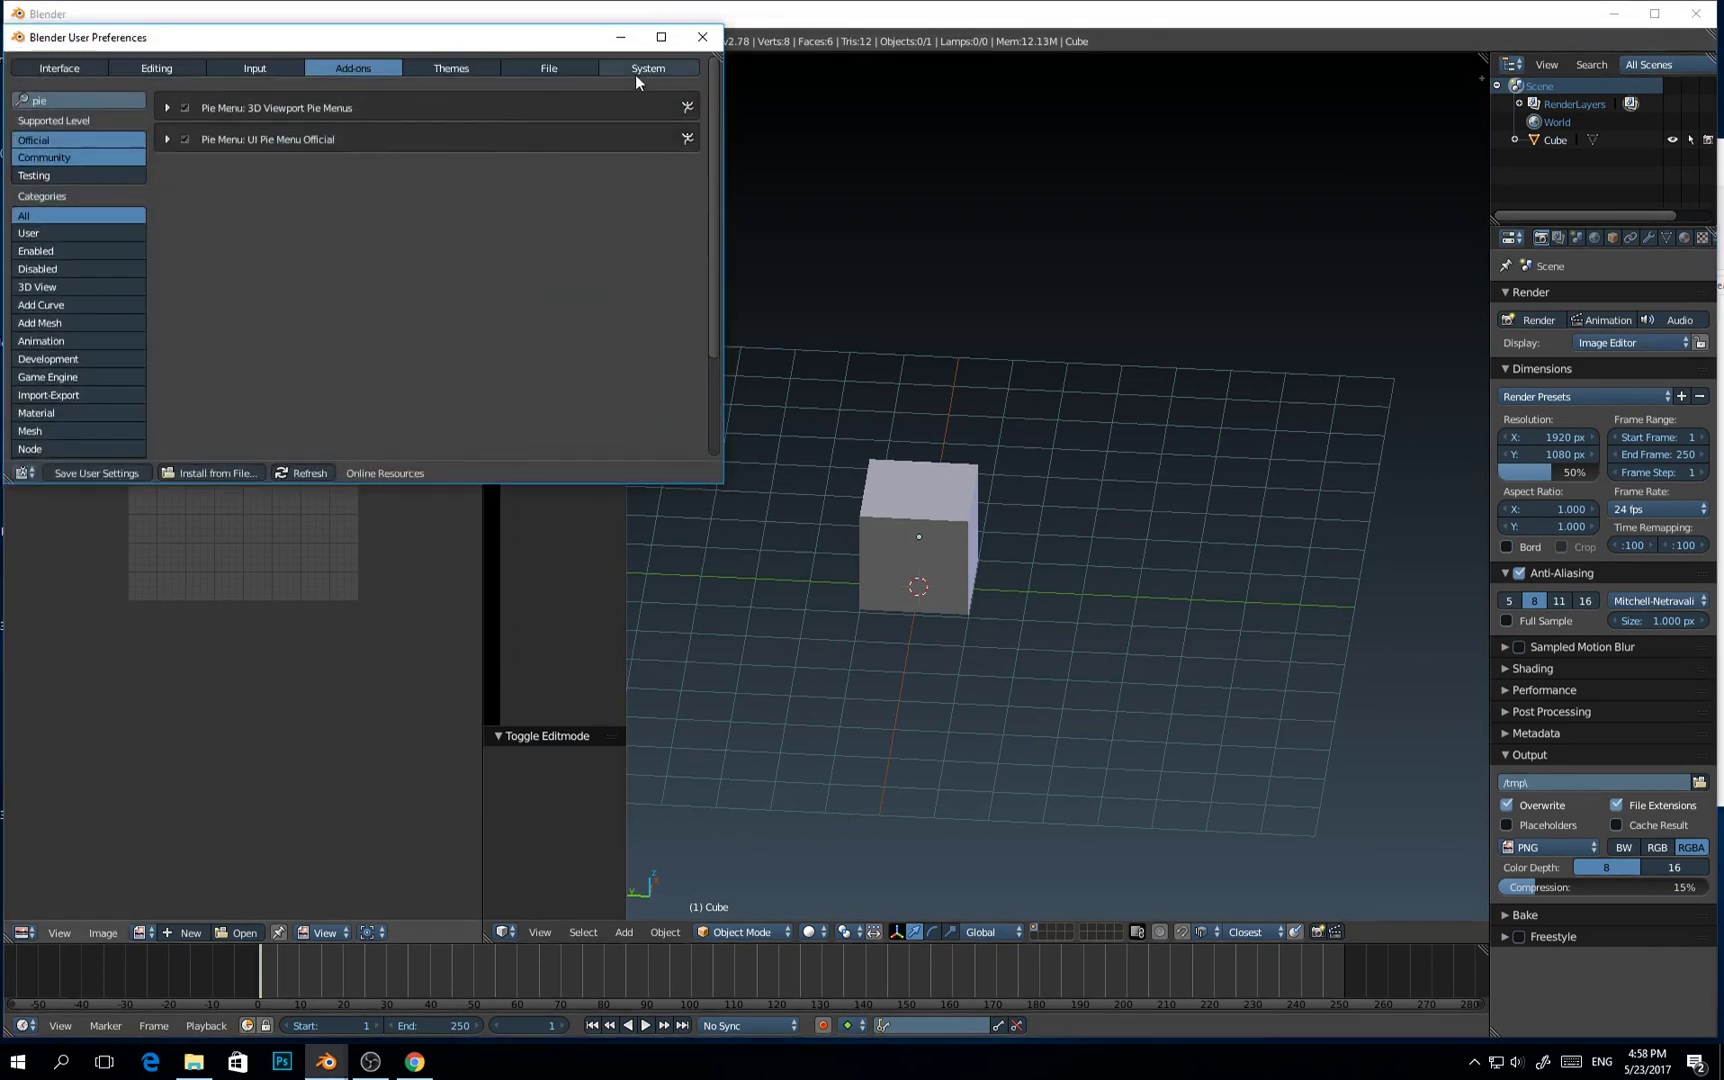
left_click(641, 72)
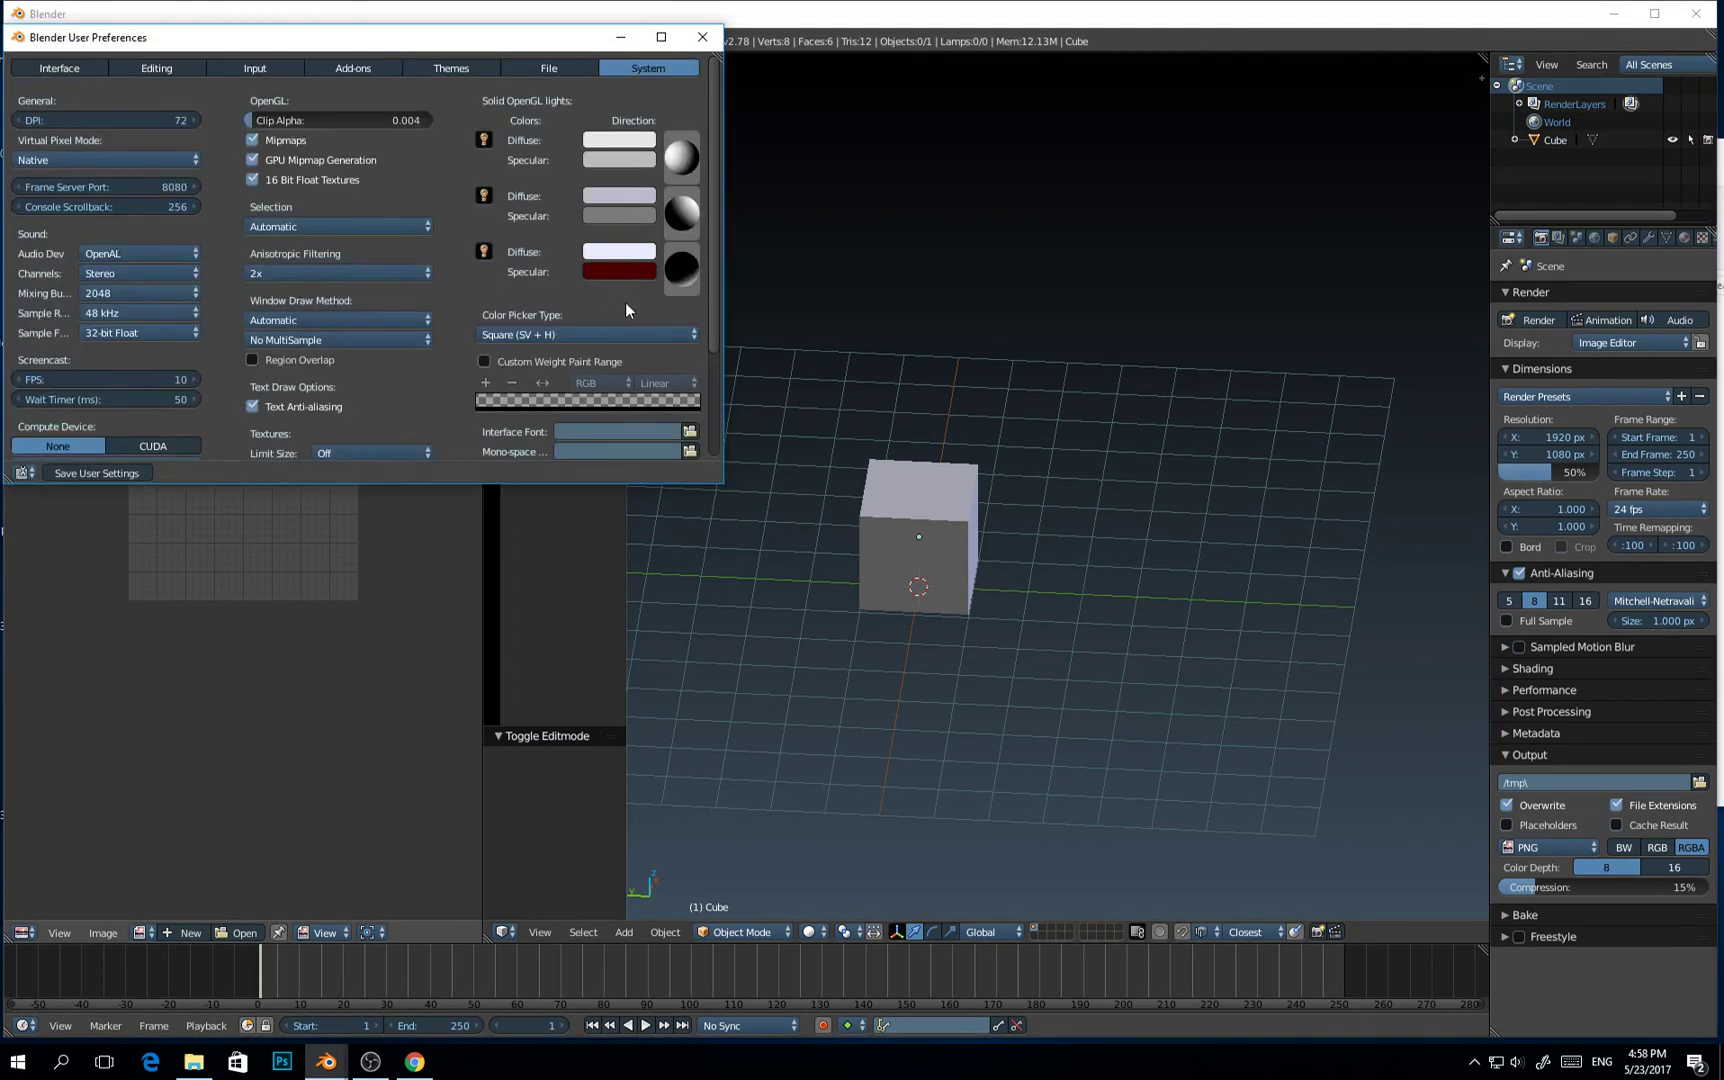
left_click(562, 333)
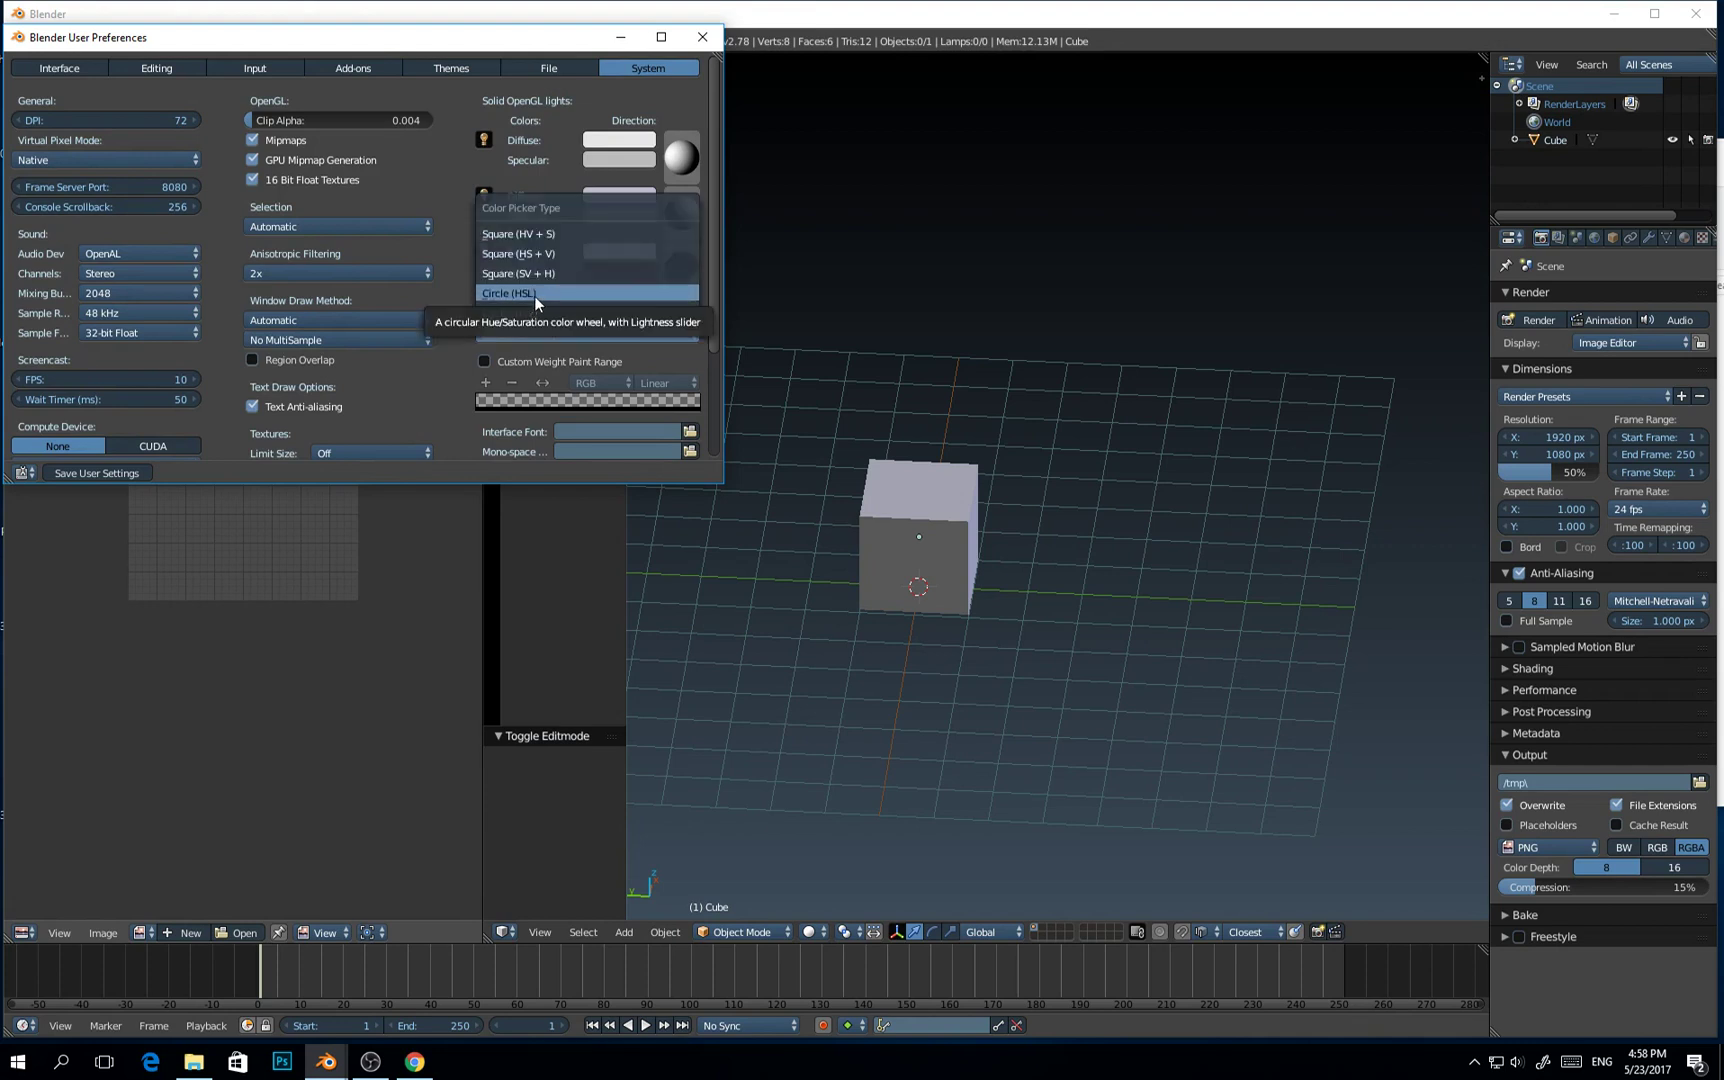
left_click(533, 296)
left_click(546, 326)
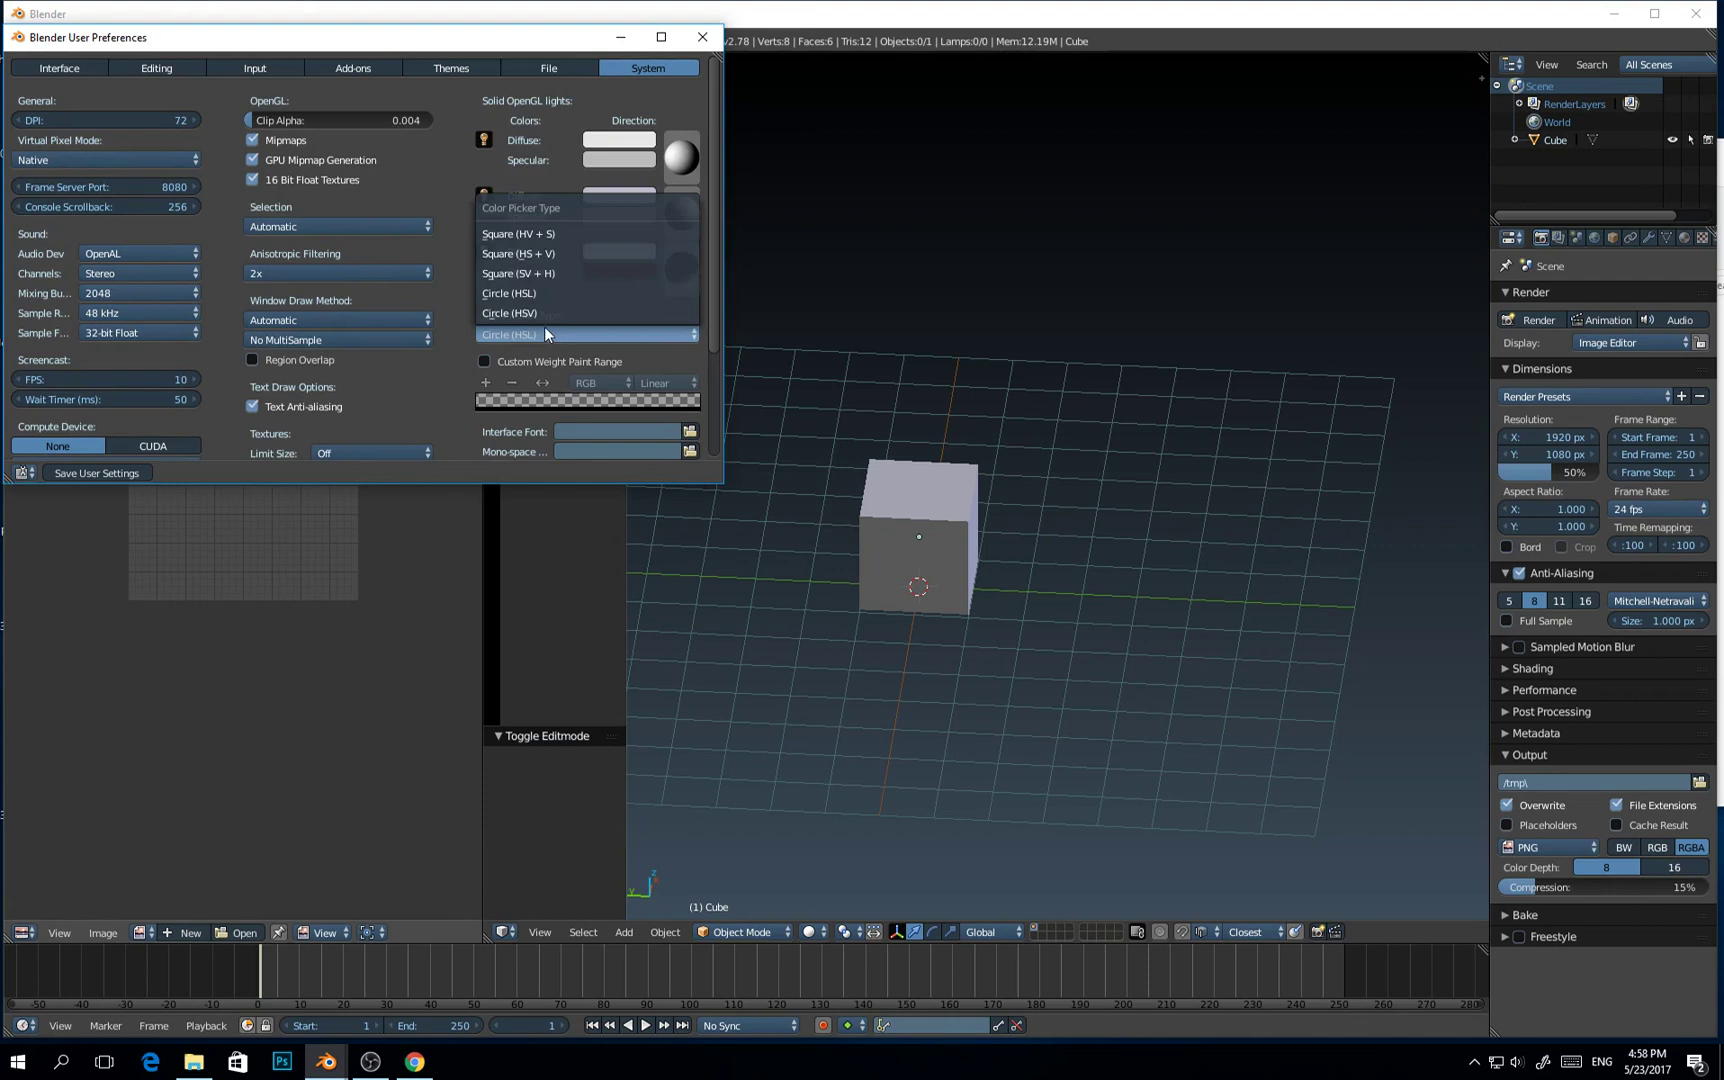
left_click(540, 272)
left_click_drag(694, 45, 751, 106)
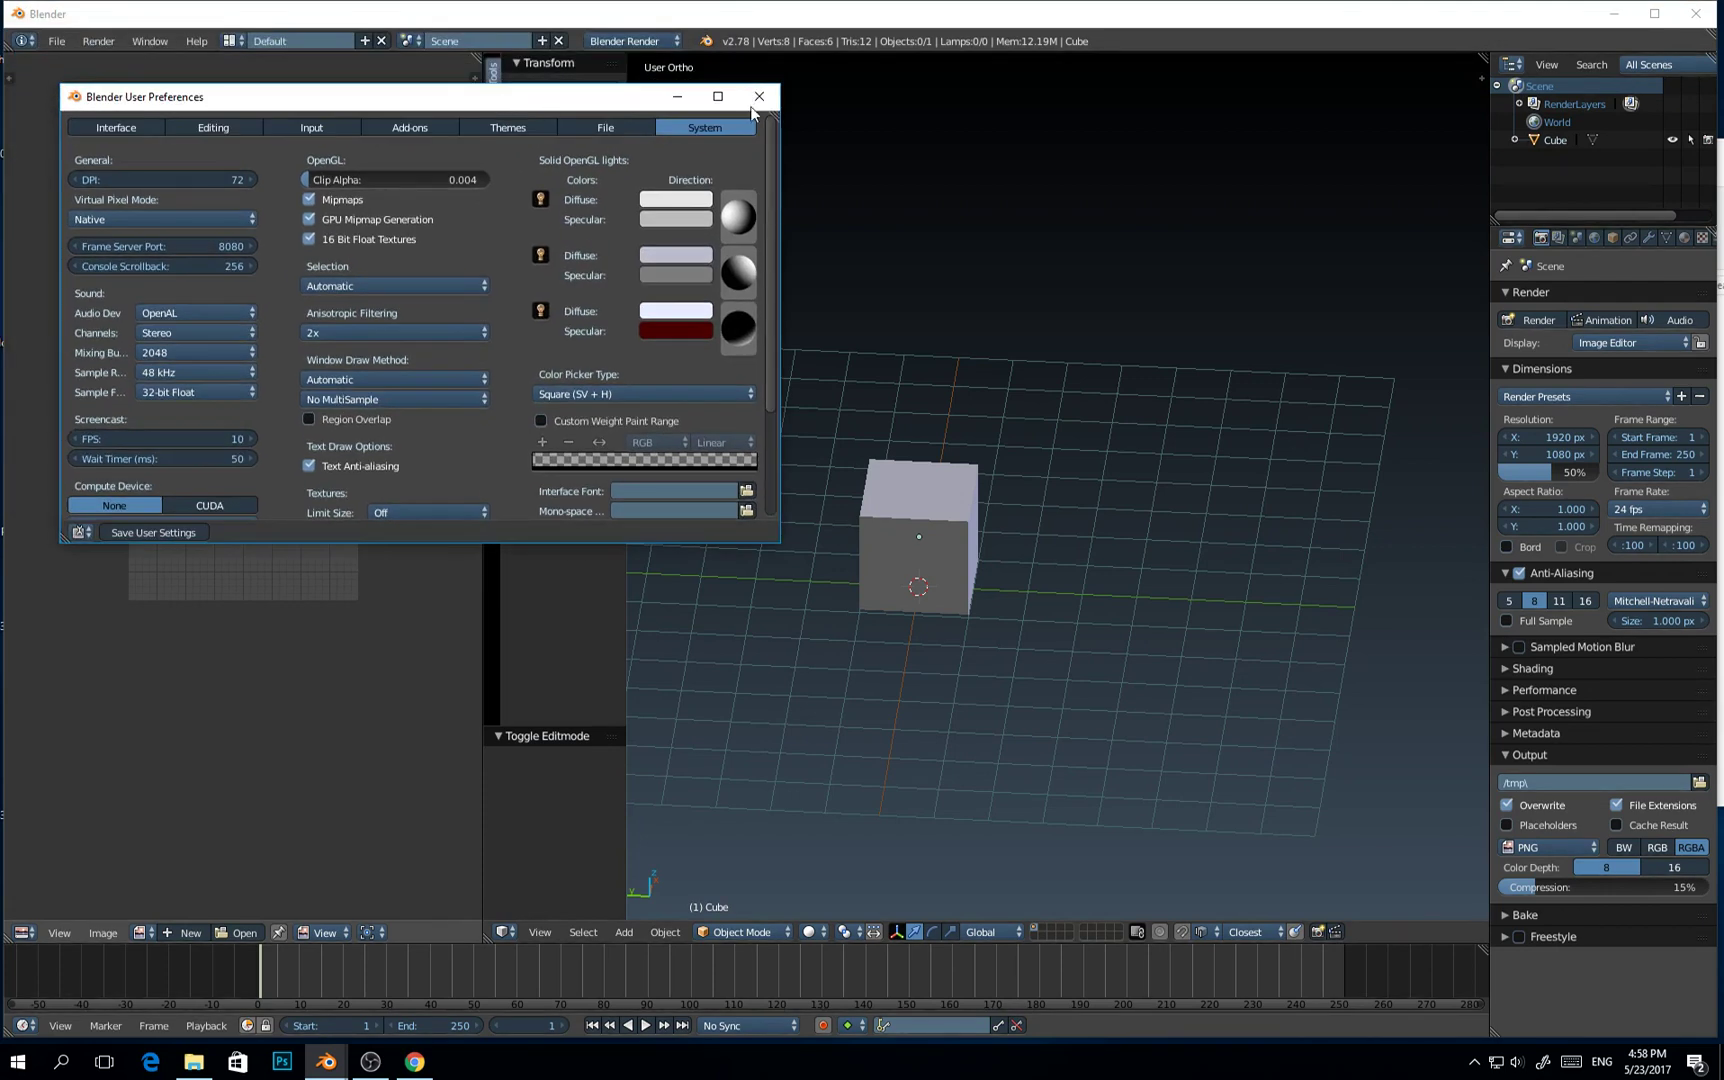
left_click(759, 96)
Put the cube in Texture Paint mode and set its painting mode to Image in the paint slots
middle_click_drag(880, 520, 929, 477)
key("ctrl+Tab")
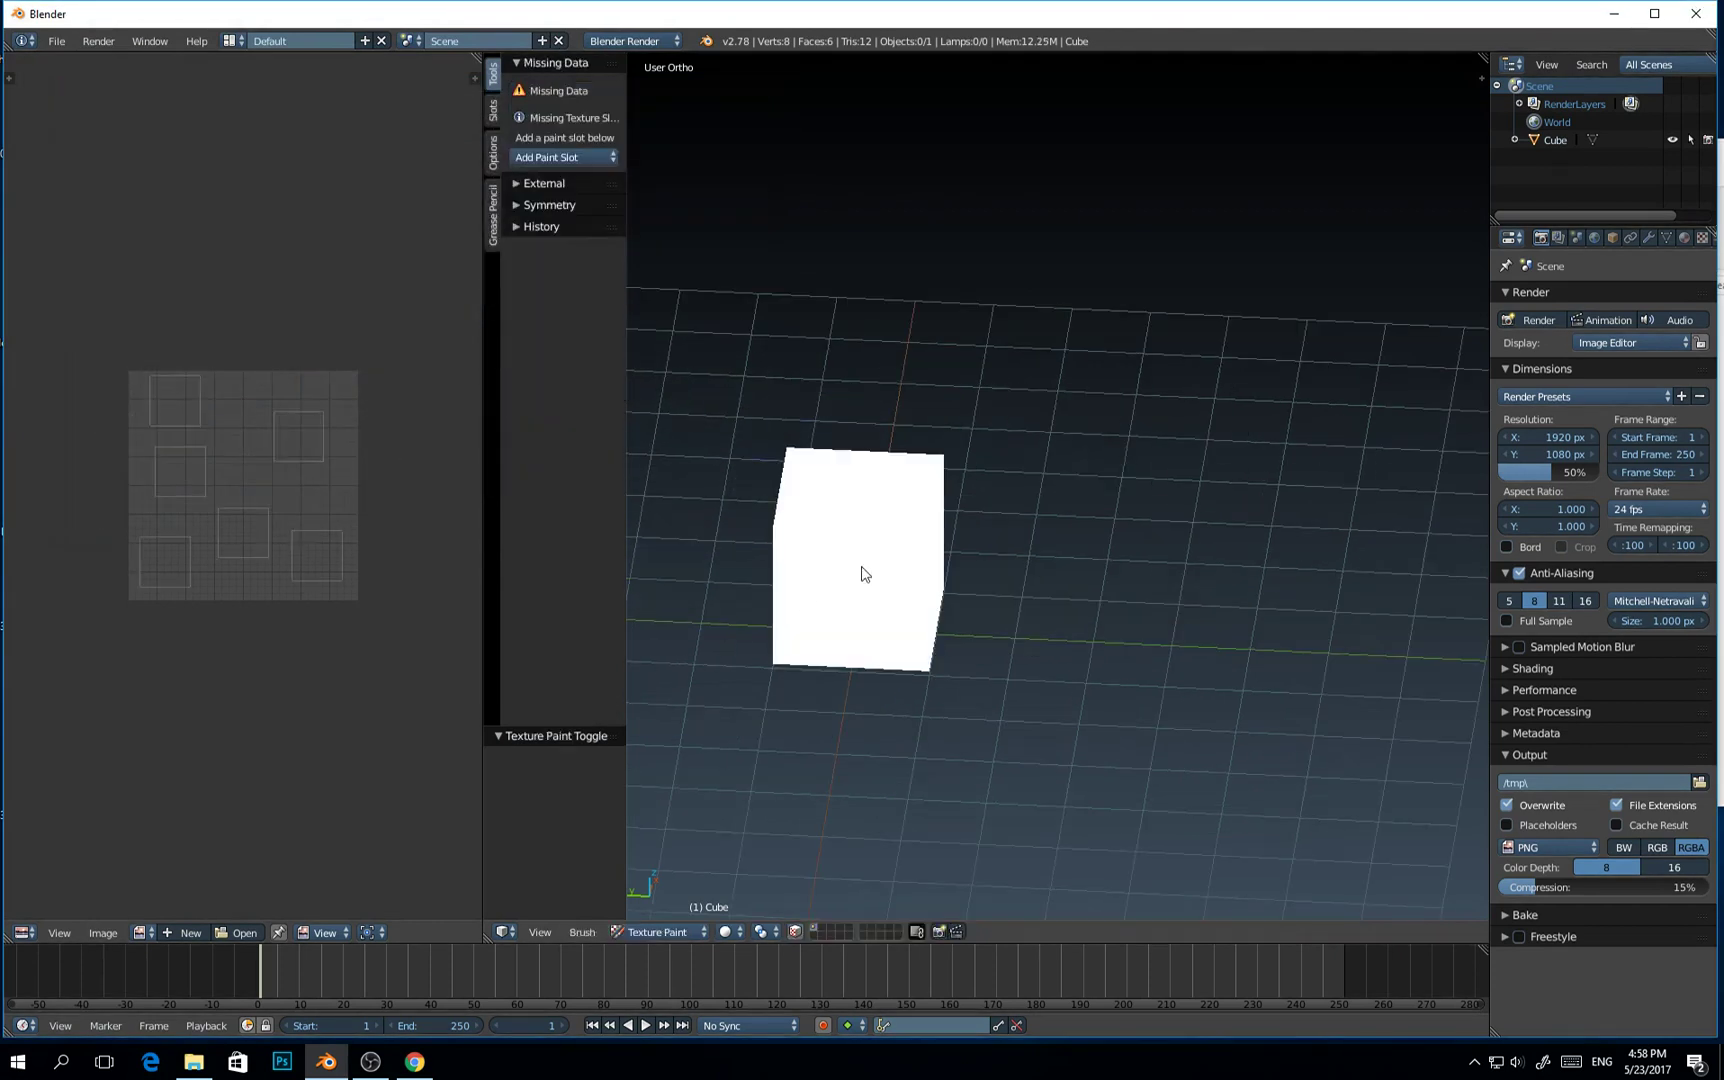
left_click(492, 110)
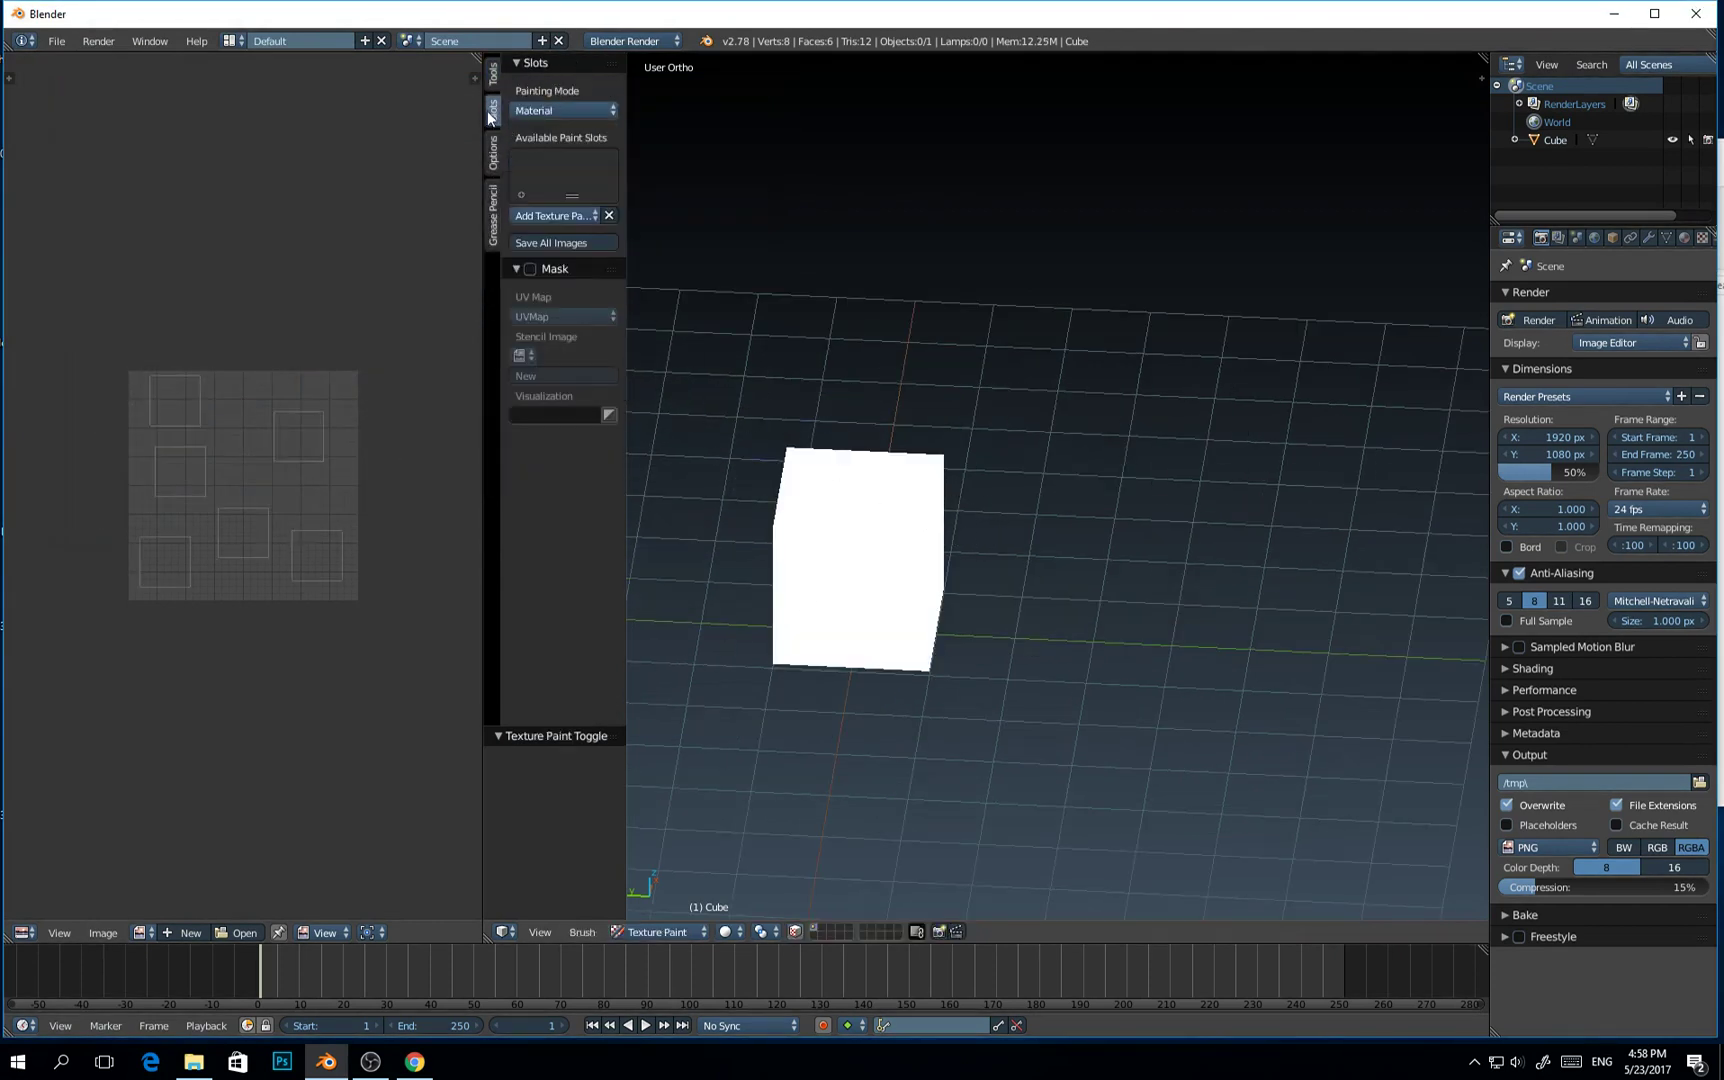
left_click(517, 110)
left_click(554, 153)
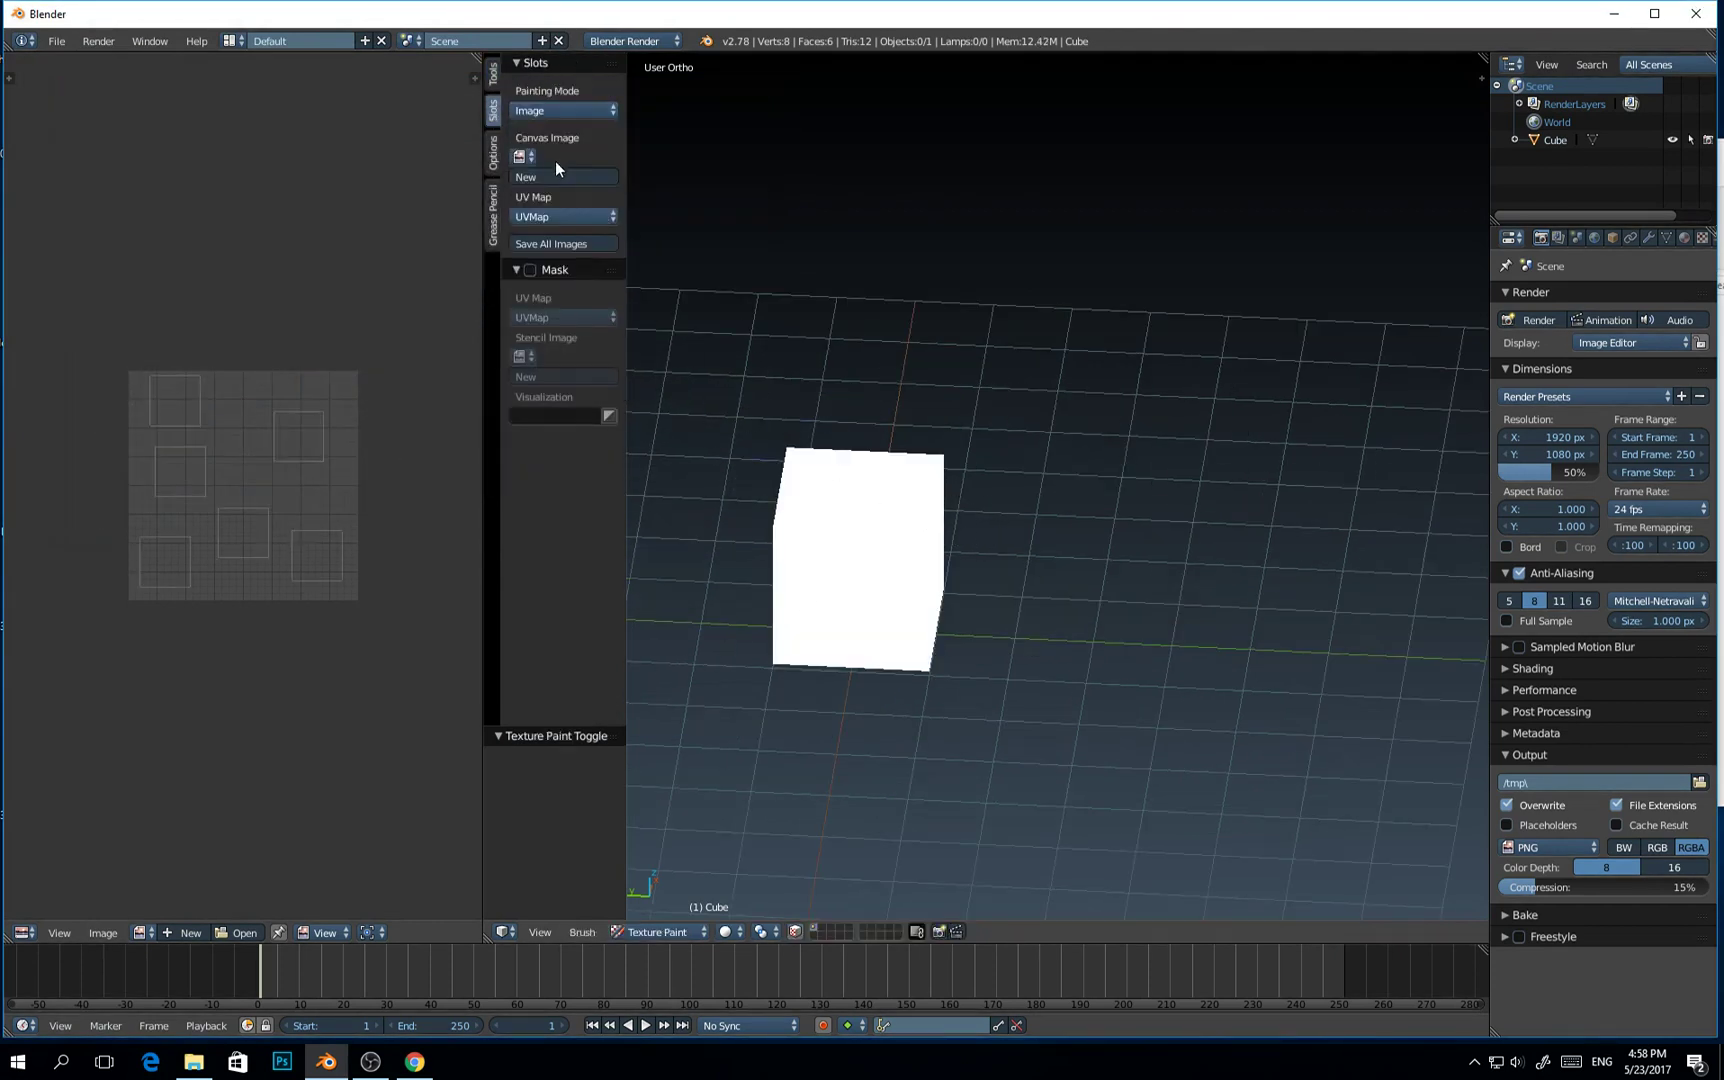
left_click(522, 157)
Select all of the cube's faces in Edit Mode, create a new blank image for them in the UV editor, and leave Edit Mode
key("Tab")
key("a")
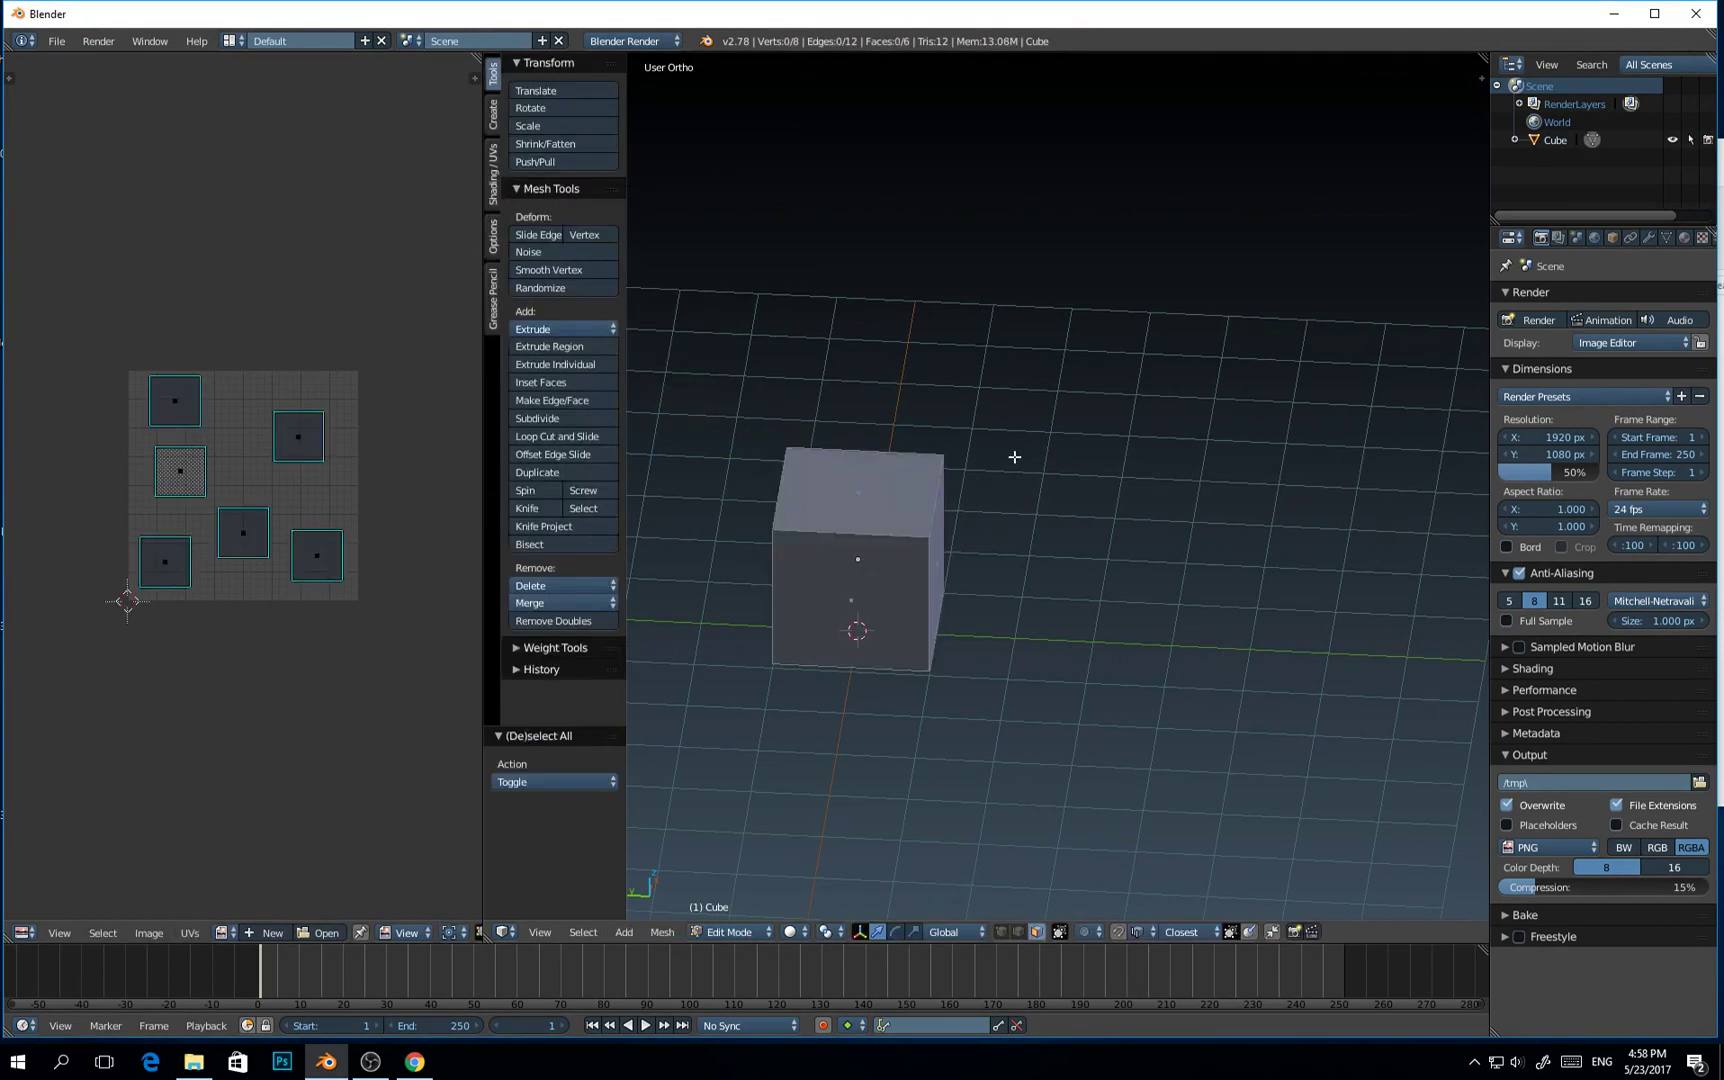
key("a")
left_click(165, 932)
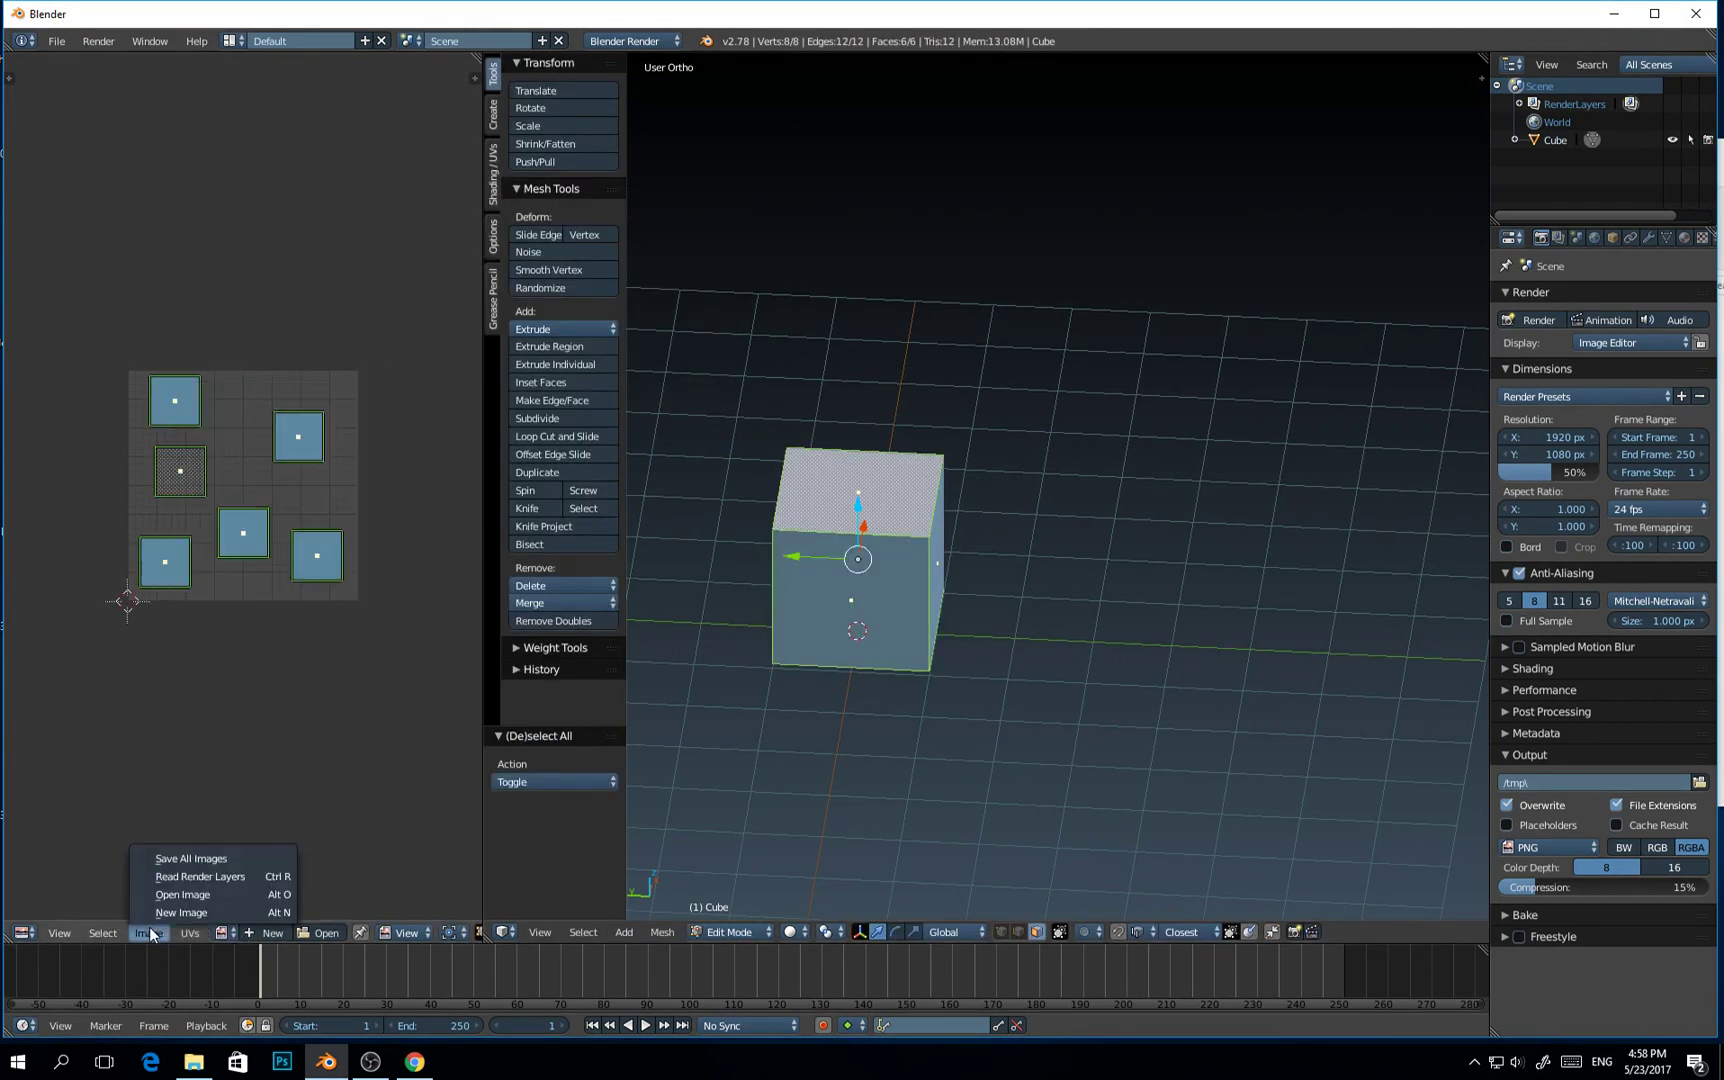
left_click(162, 915)
left_click(170, 1016)
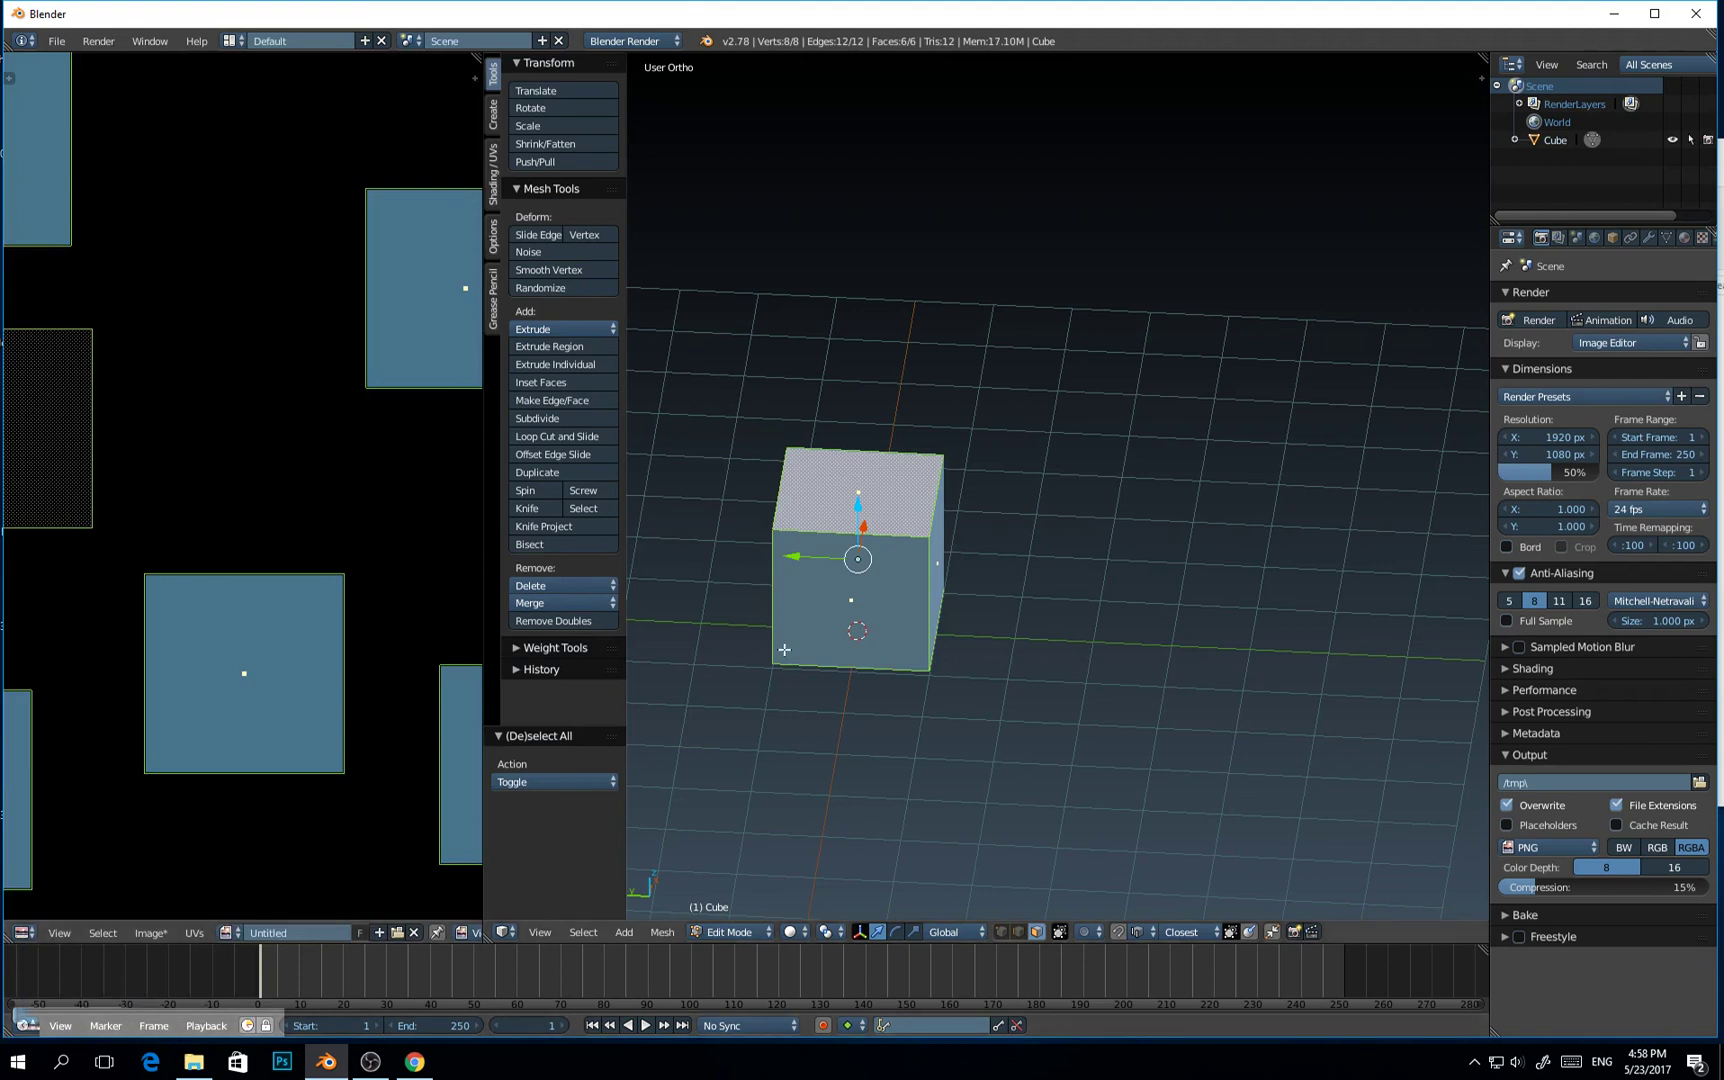
scroll(1153, 505, "down", 3)
key("Tab")
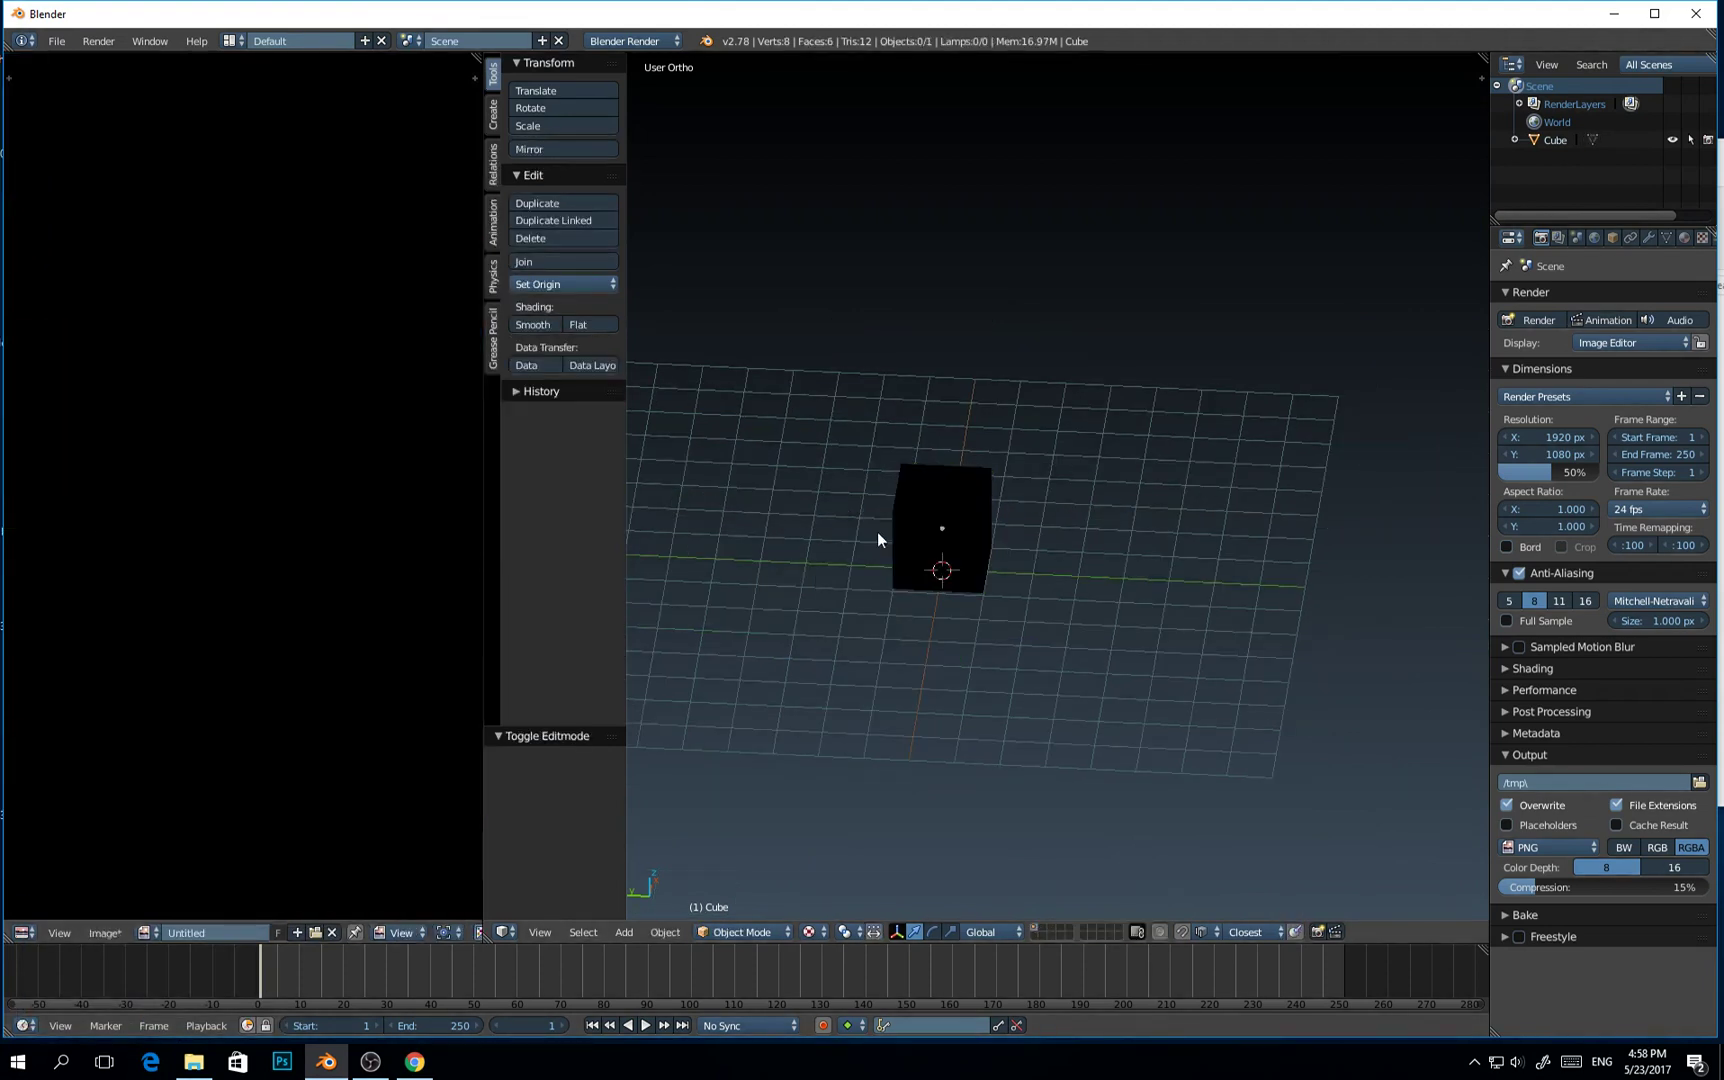
Return the cube to Texture Paint mode and assign the Untitled image as its canvas image
middle_click_drag(877, 531, 845, 555)
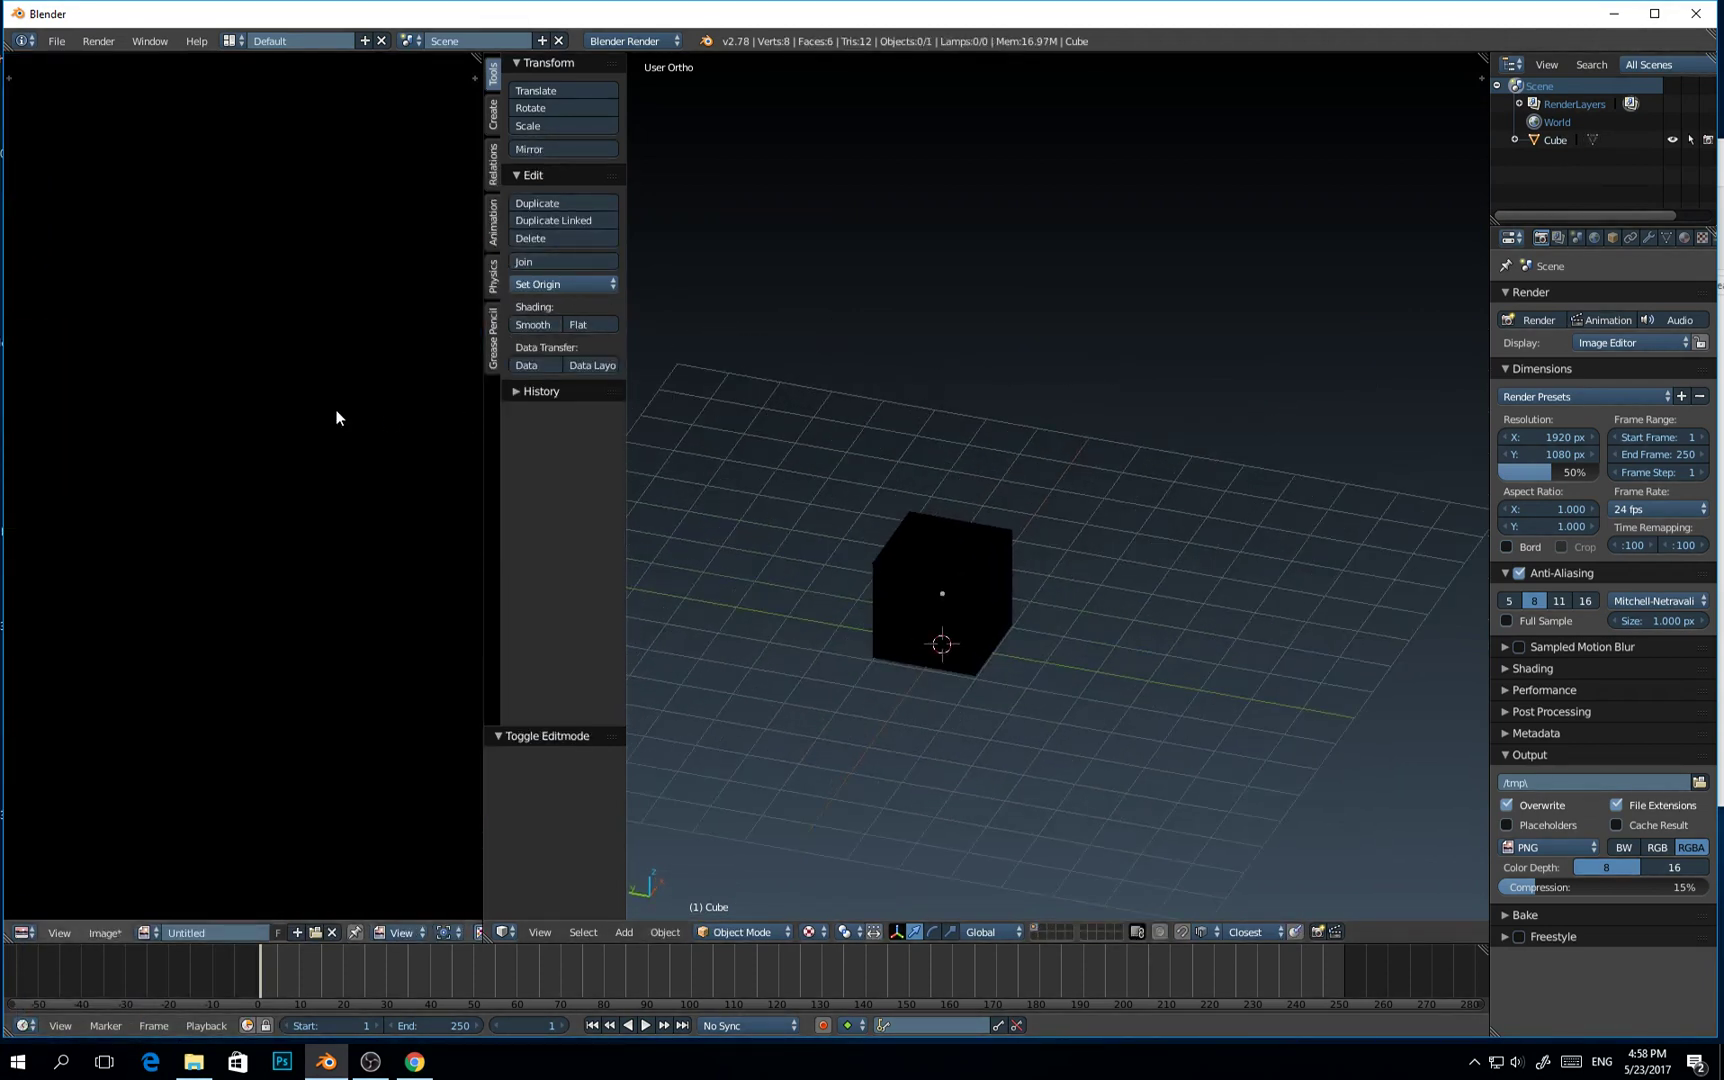
scroll(340, 416, "down", 3)
key("ctrl+Tab")
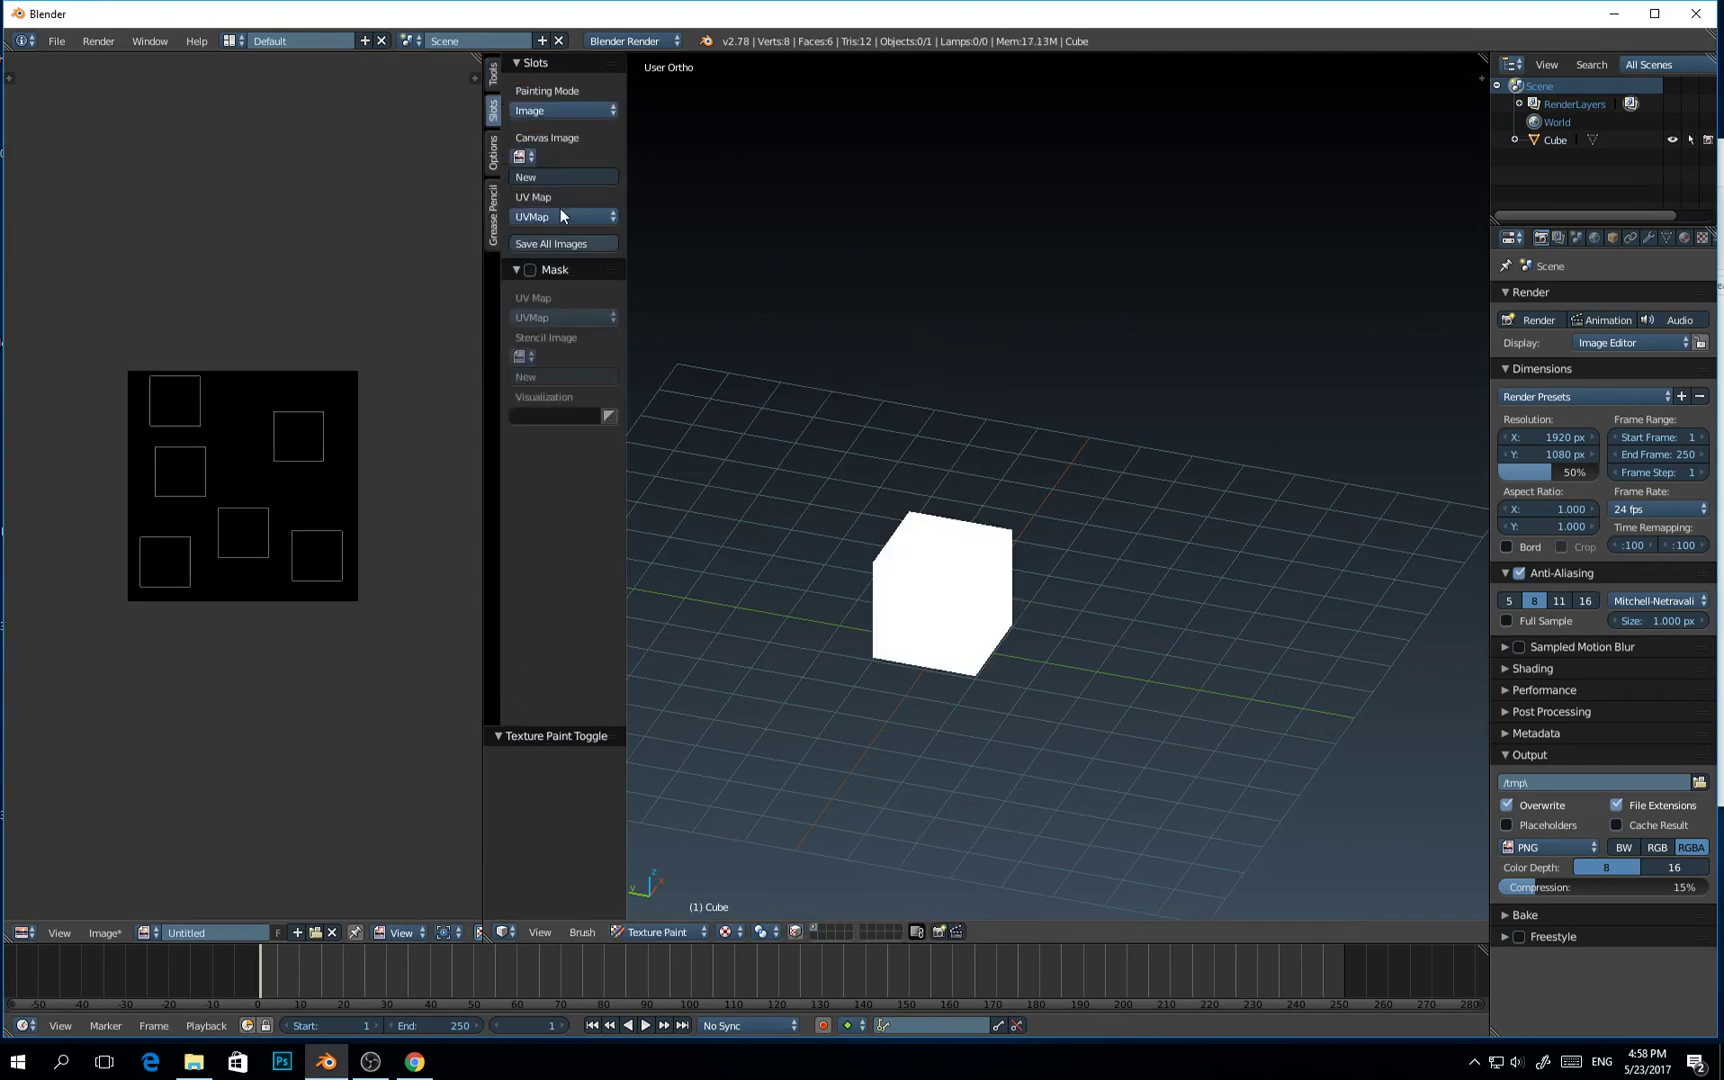
left_click(523, 157)
left_click(552, 185)
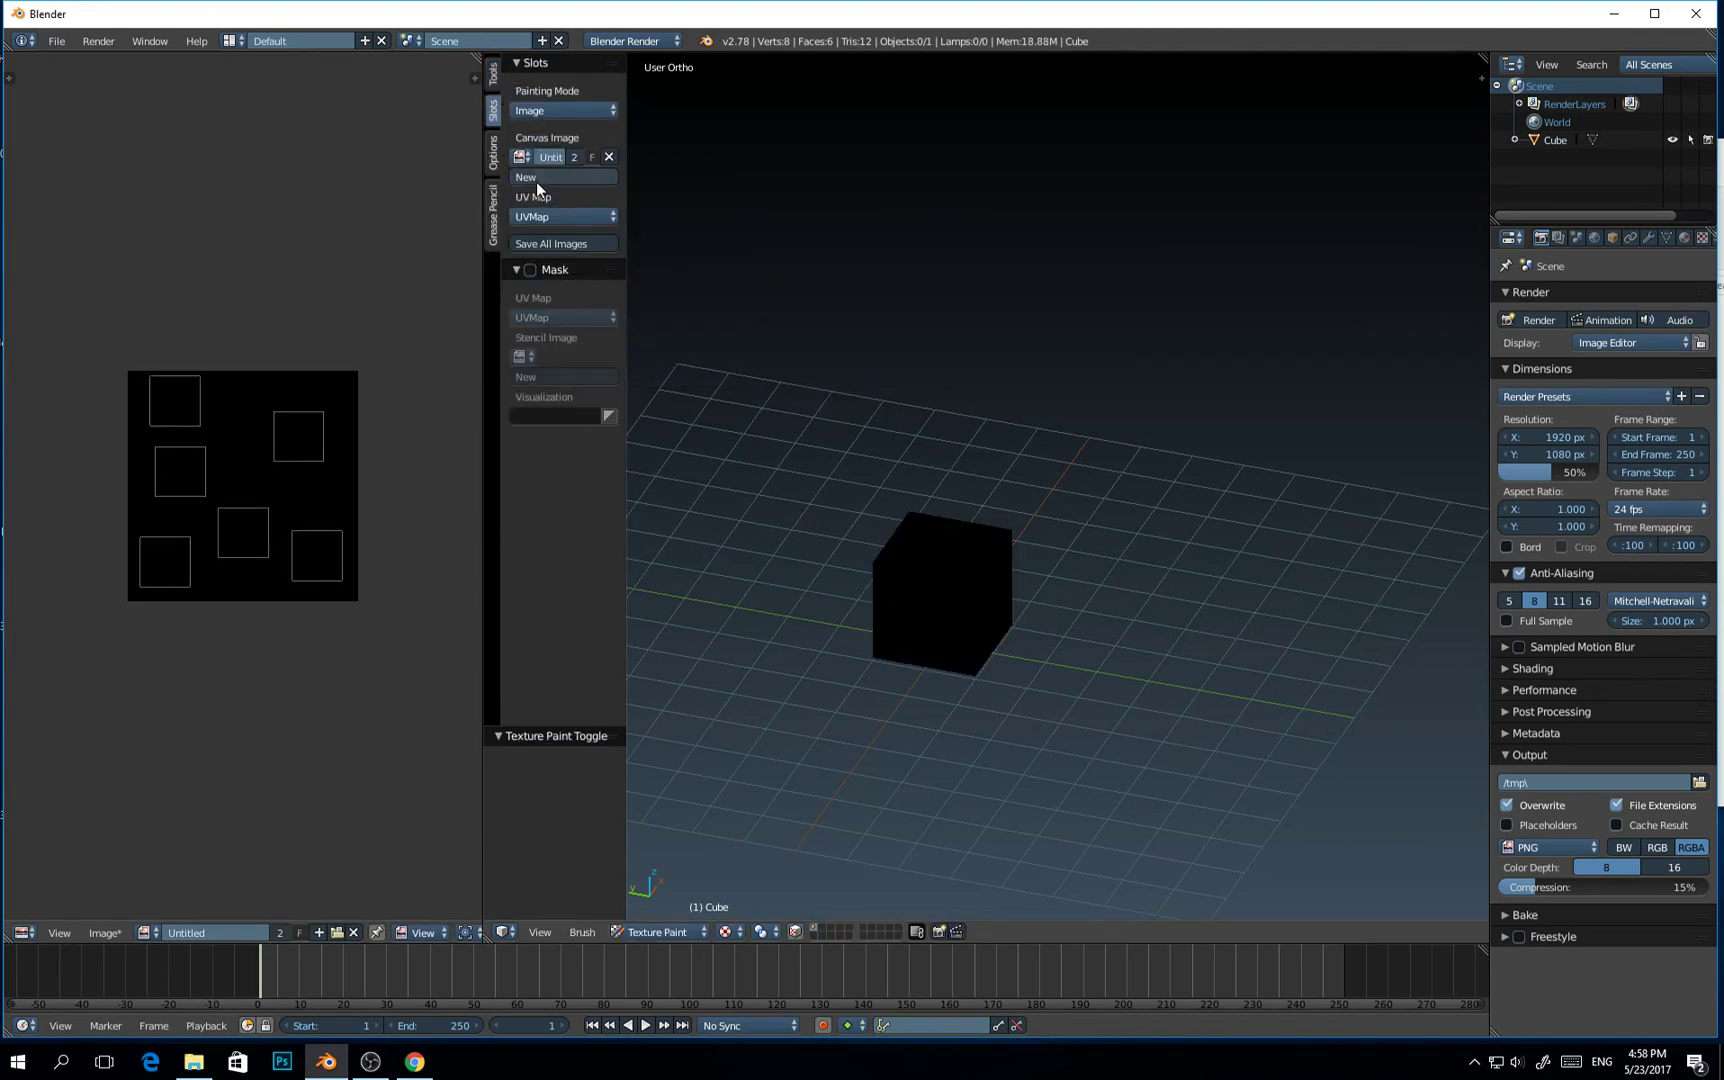
Show the brush settings and pick a muted red brush color
left_click(493, 73)
left_click(530, 265)
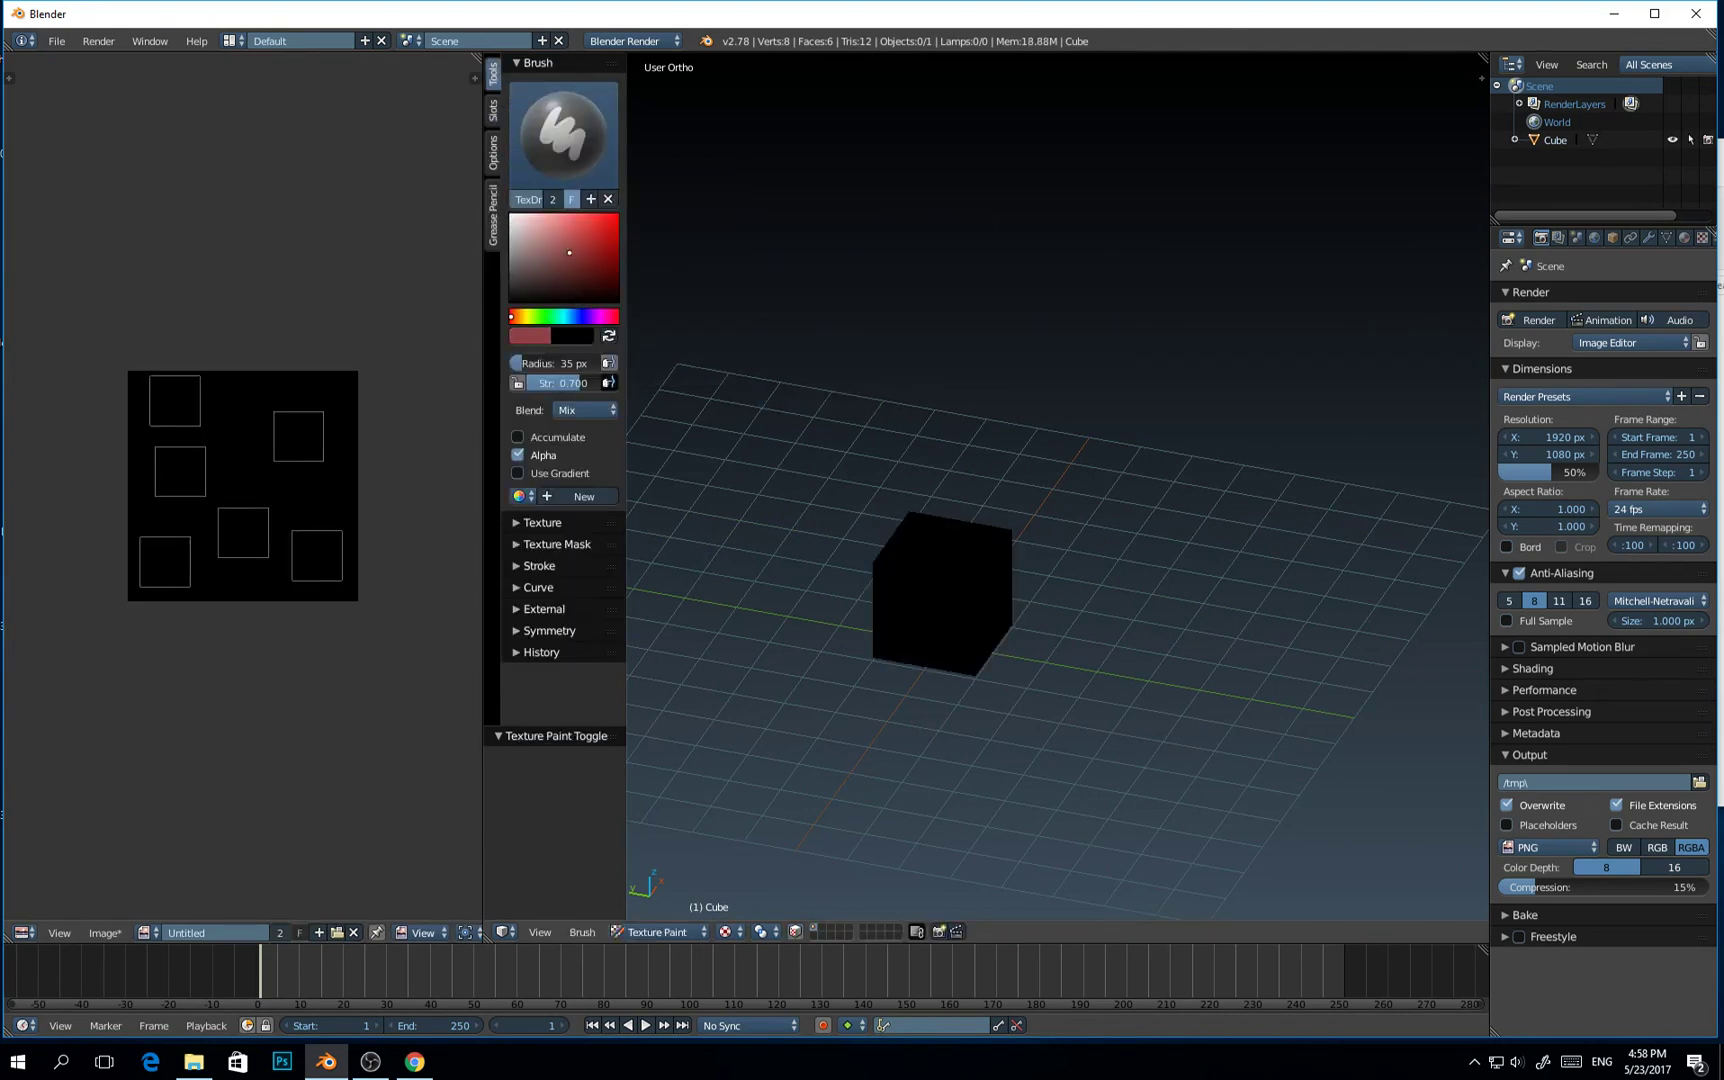
left_click_drag(530, 265, 557, 251)
mouse_move(558, 255)
left_mouse_down()
mouse_move(565, 239)
mouse_move(532, 242)
mouse_move(553, 254)
left_mouse_up()
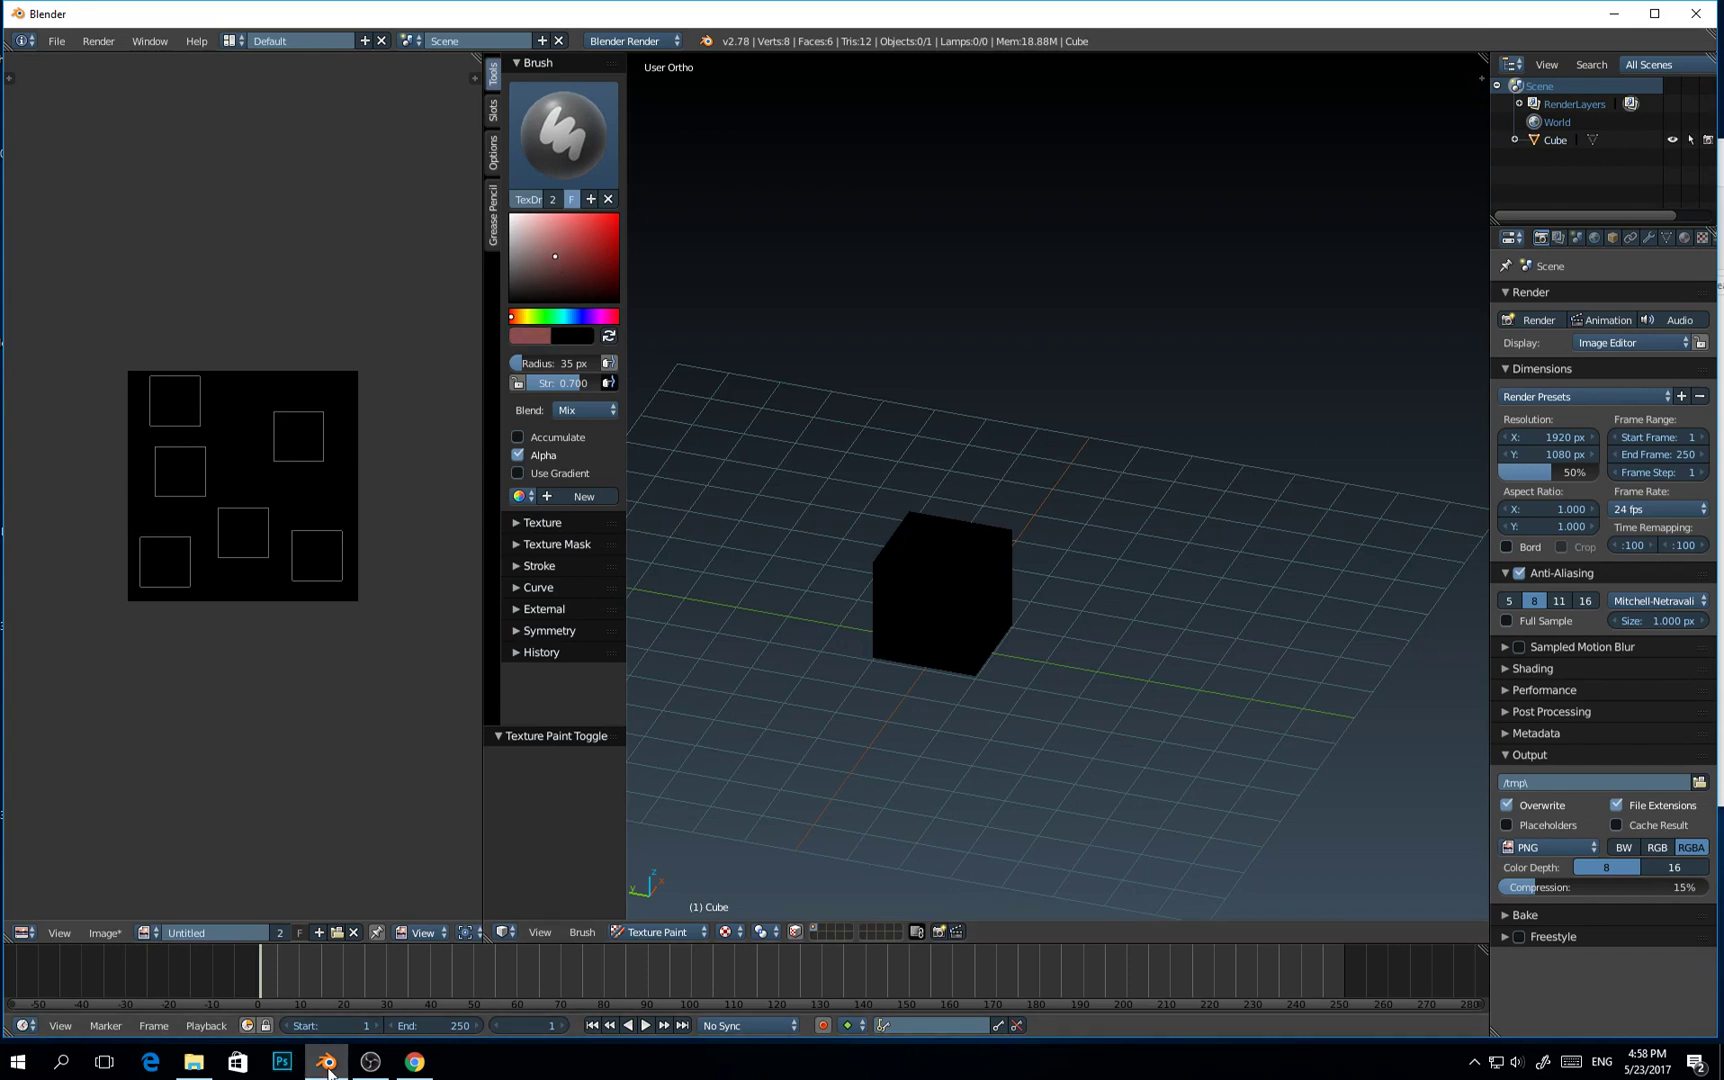
mouse_move(338, 1074)
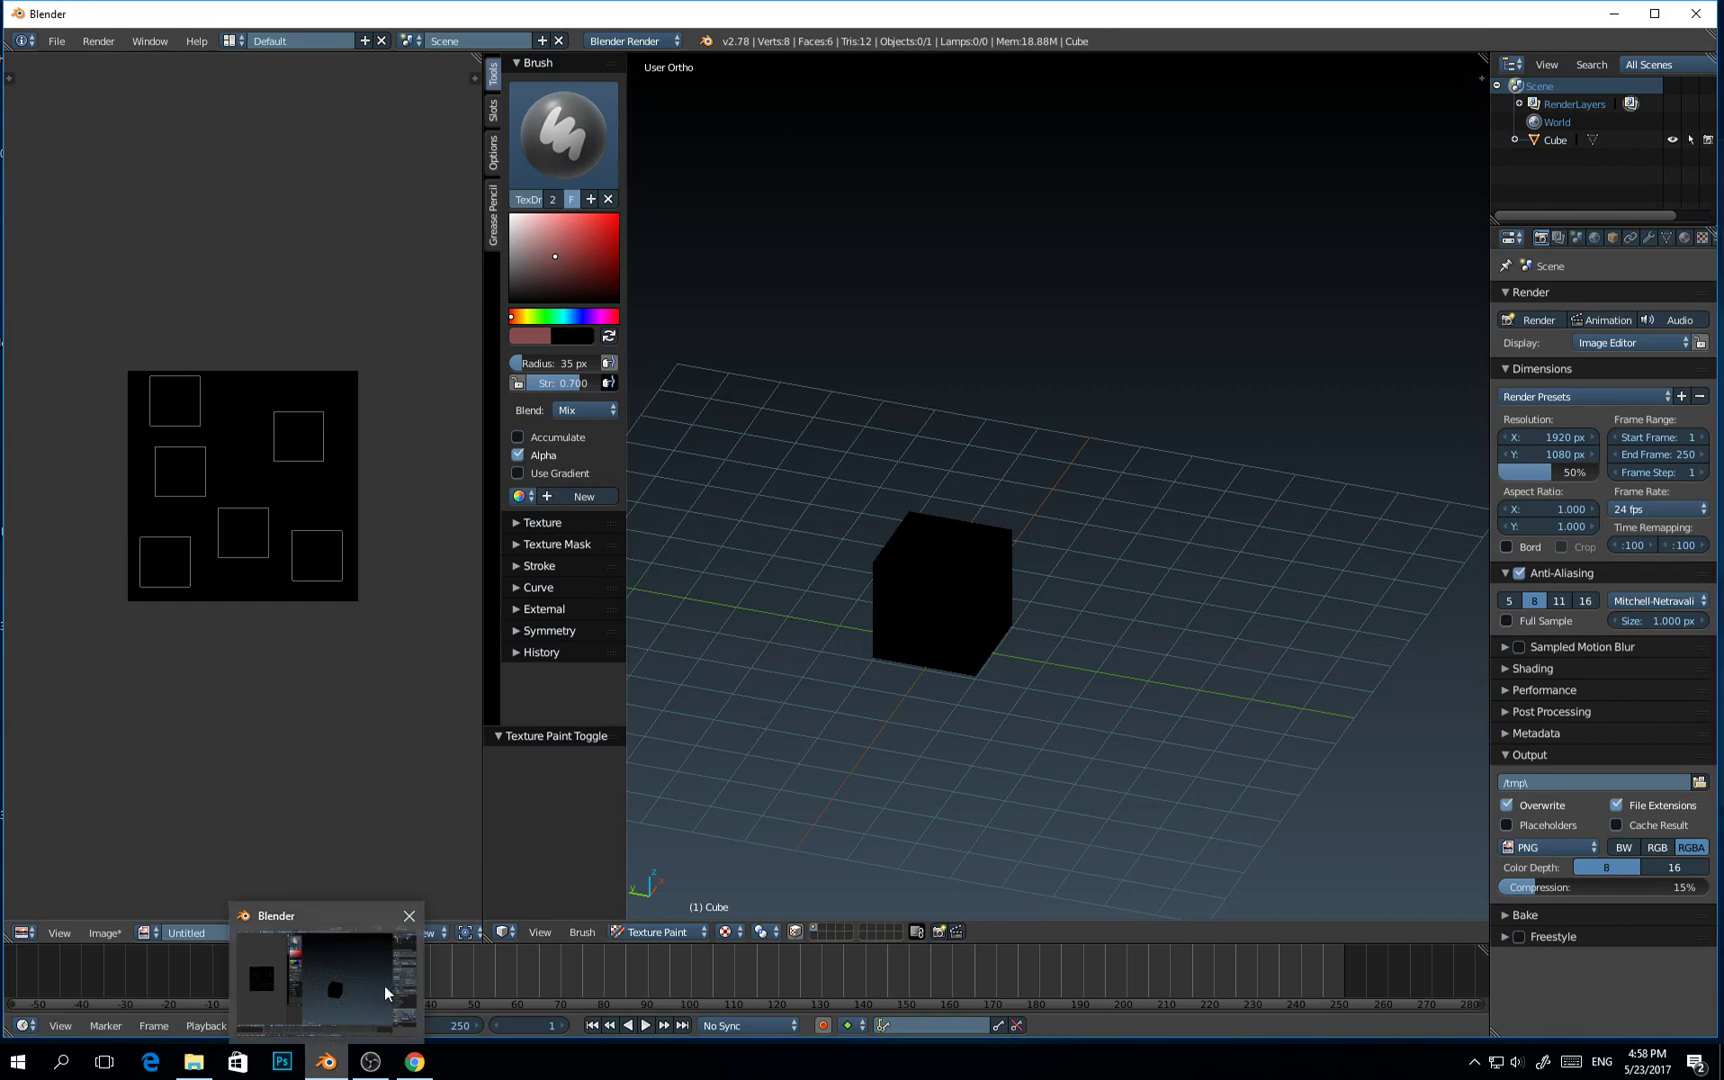
left_click(329, 1068)
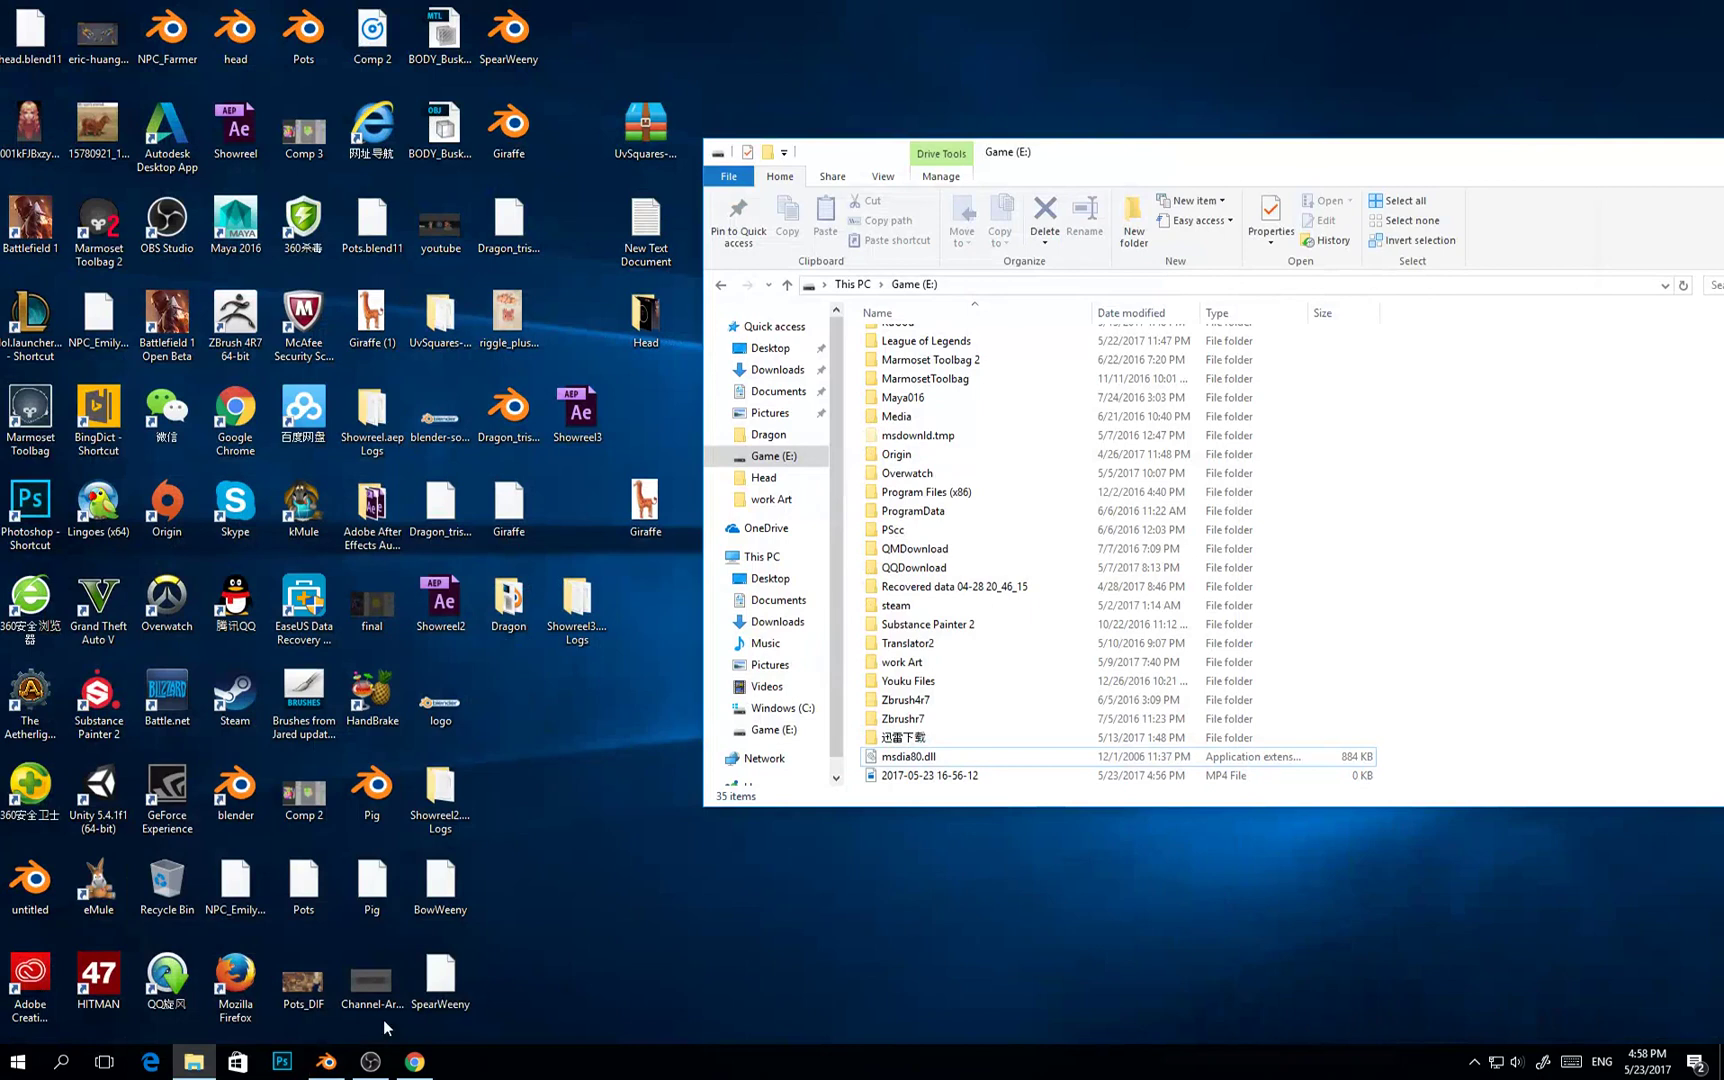
left_click(329, 1068)
Set the color picker type in the user preferences to Circle (HSL) and pick a pale green brush color on the wheel
left_click(56, 41)
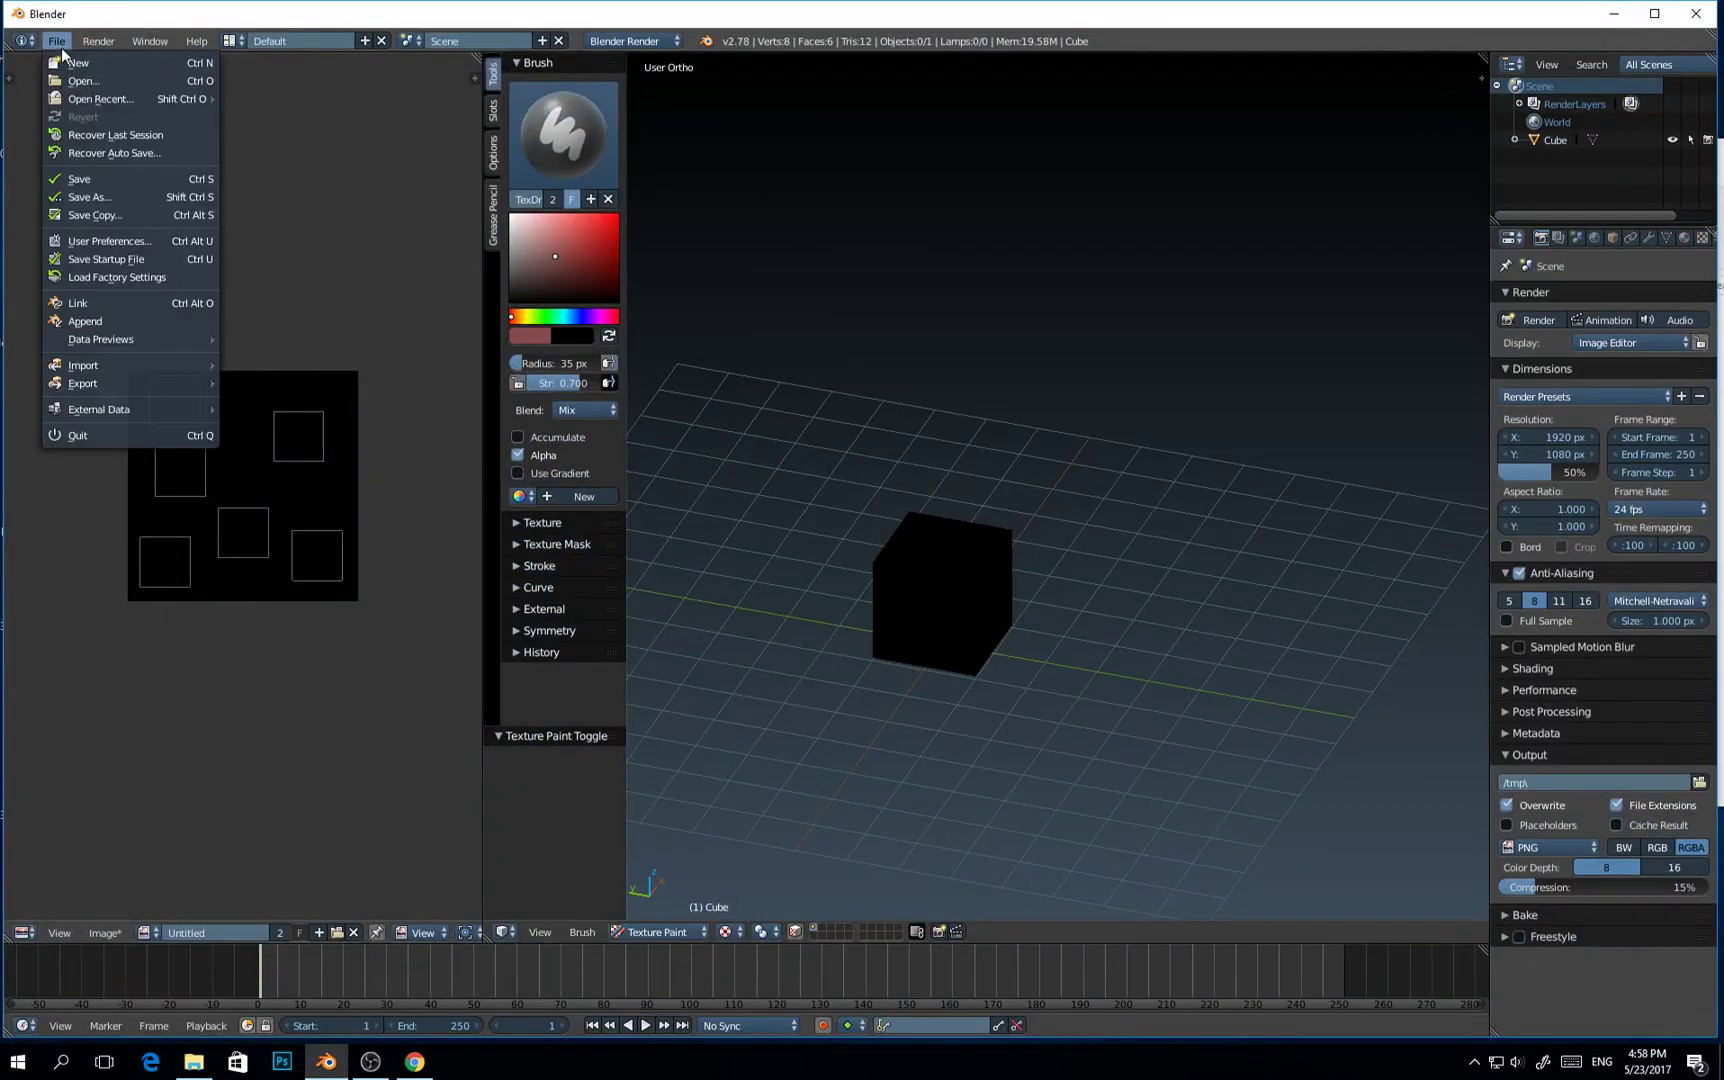
left_click(170, 244)
left_click_drag(470, 87, 1238, 88)
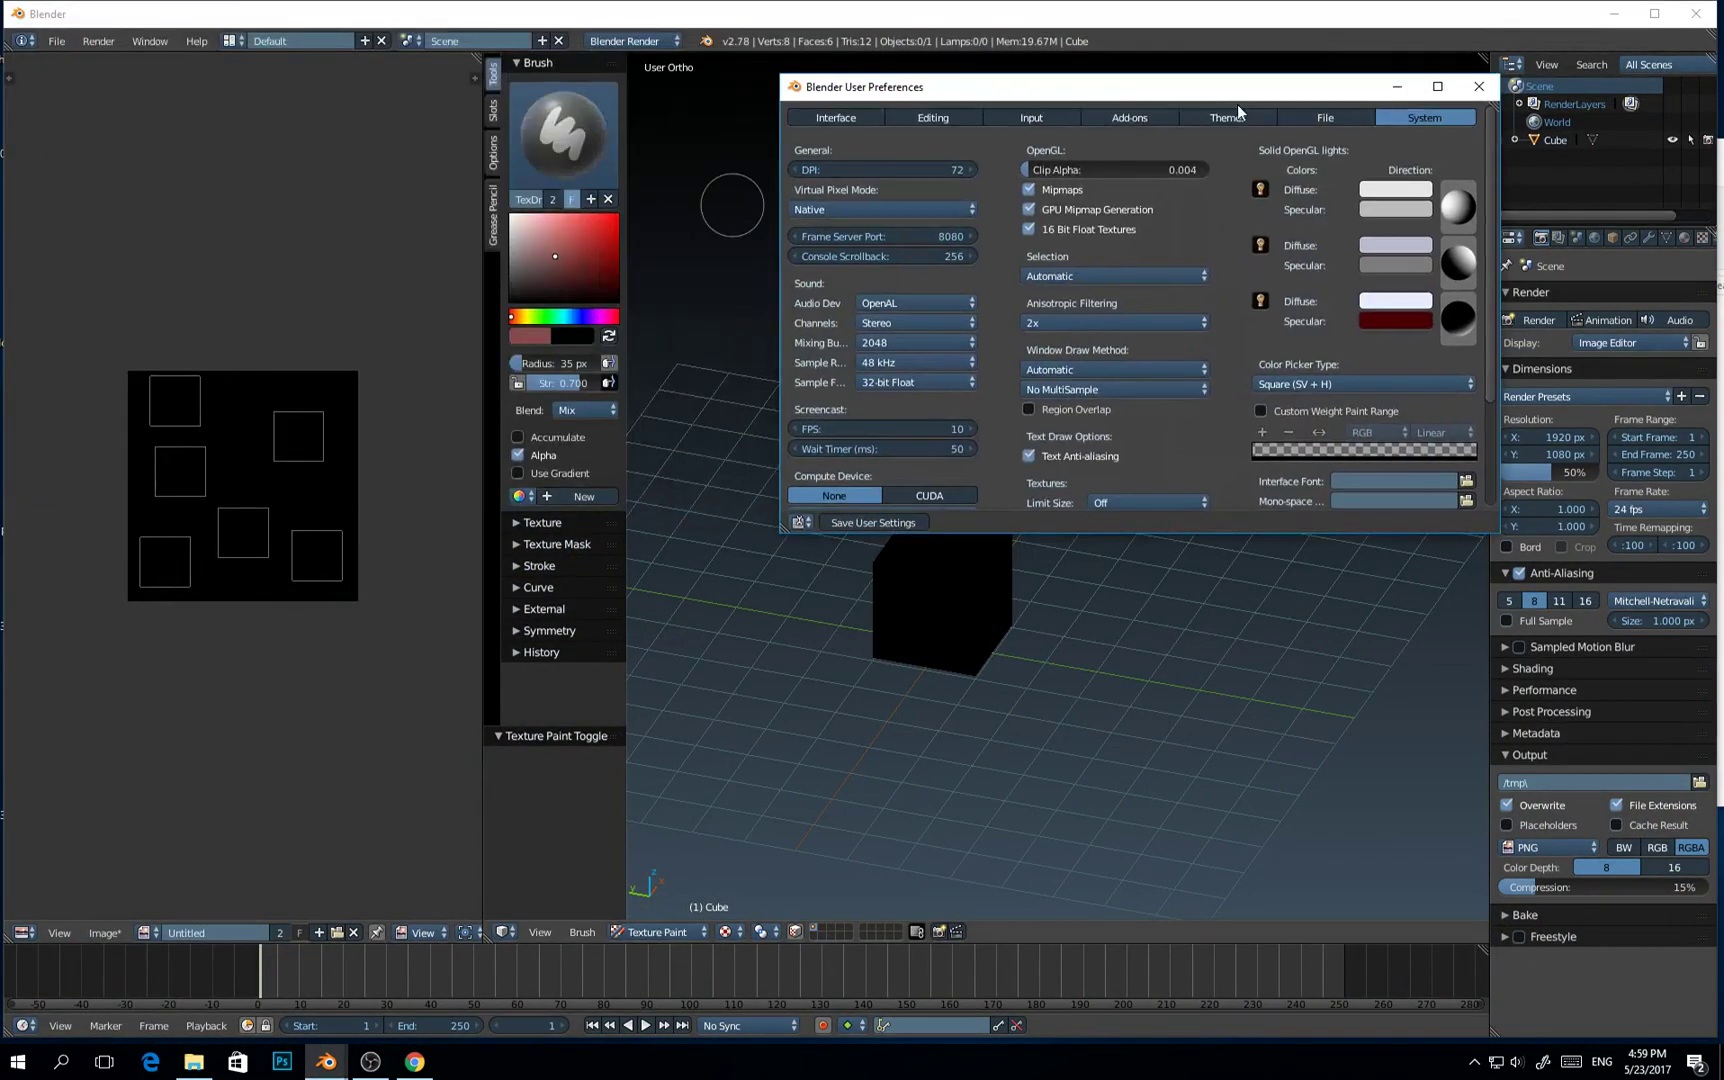
left_click(1340, 384)
left_click(1306, 350)
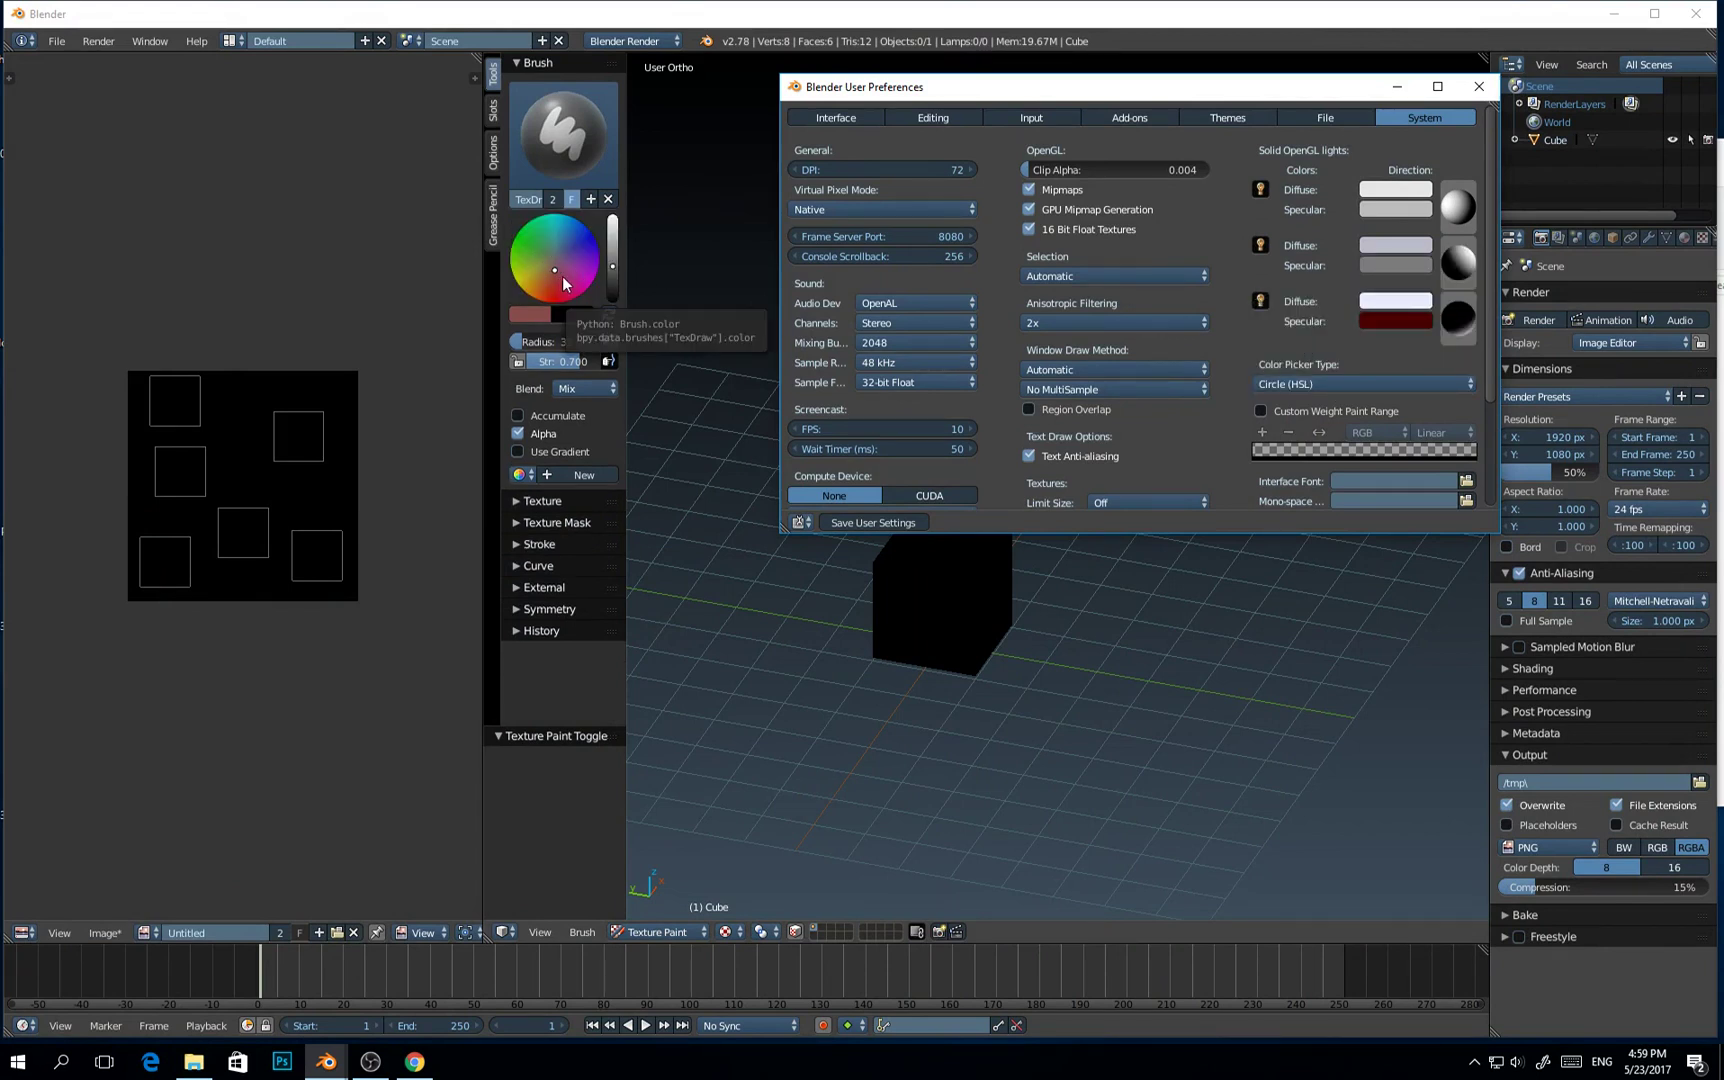
left_click(614, 273)
mouse_move(614, 273)
left_mouse_down()
mouse_move(613, 288)
mouse_move(612, 233)
mouse_move(612, 292)
mouse_move(612, 232)
mouse_move(612, 247)
mouse_move(558, 243)
mouse_move(612, 252)
mouse_move(548, 256)
left_mouse_up()
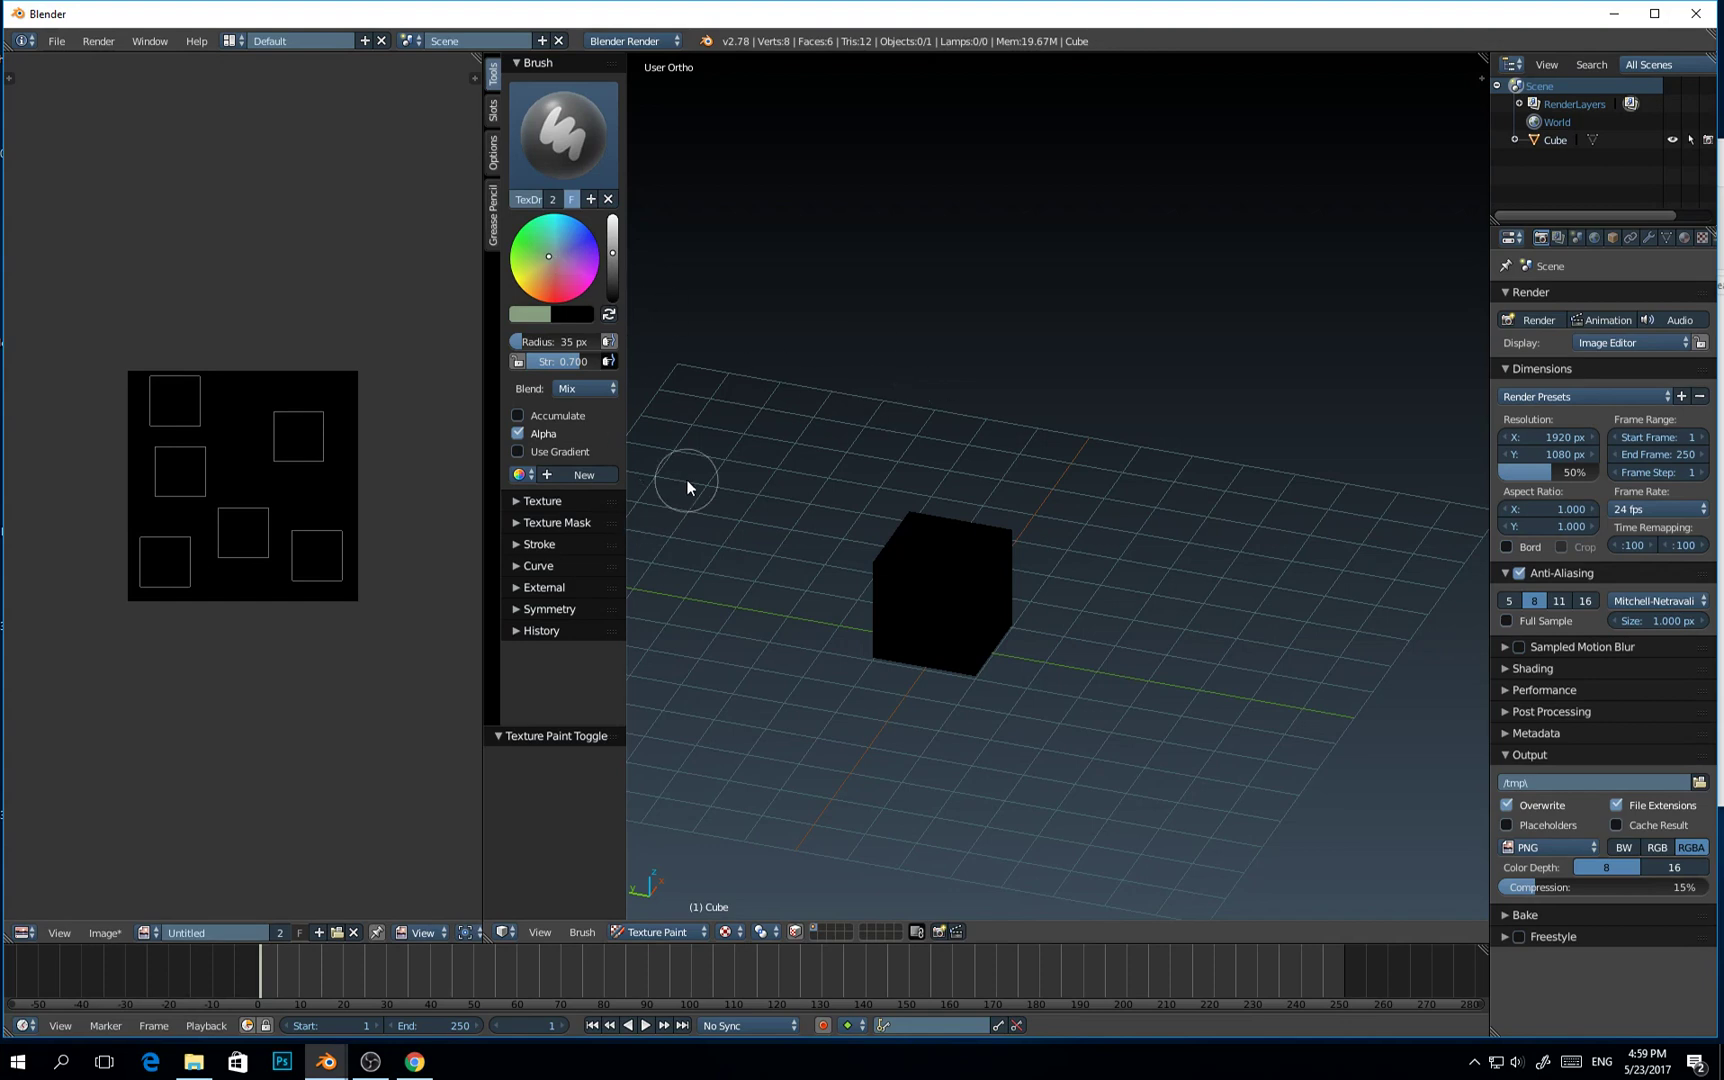
Set the color picker type in the user preferences back to Square (SV + H) and close the preferences
middle_click_drag(770, 416, 700, 380)
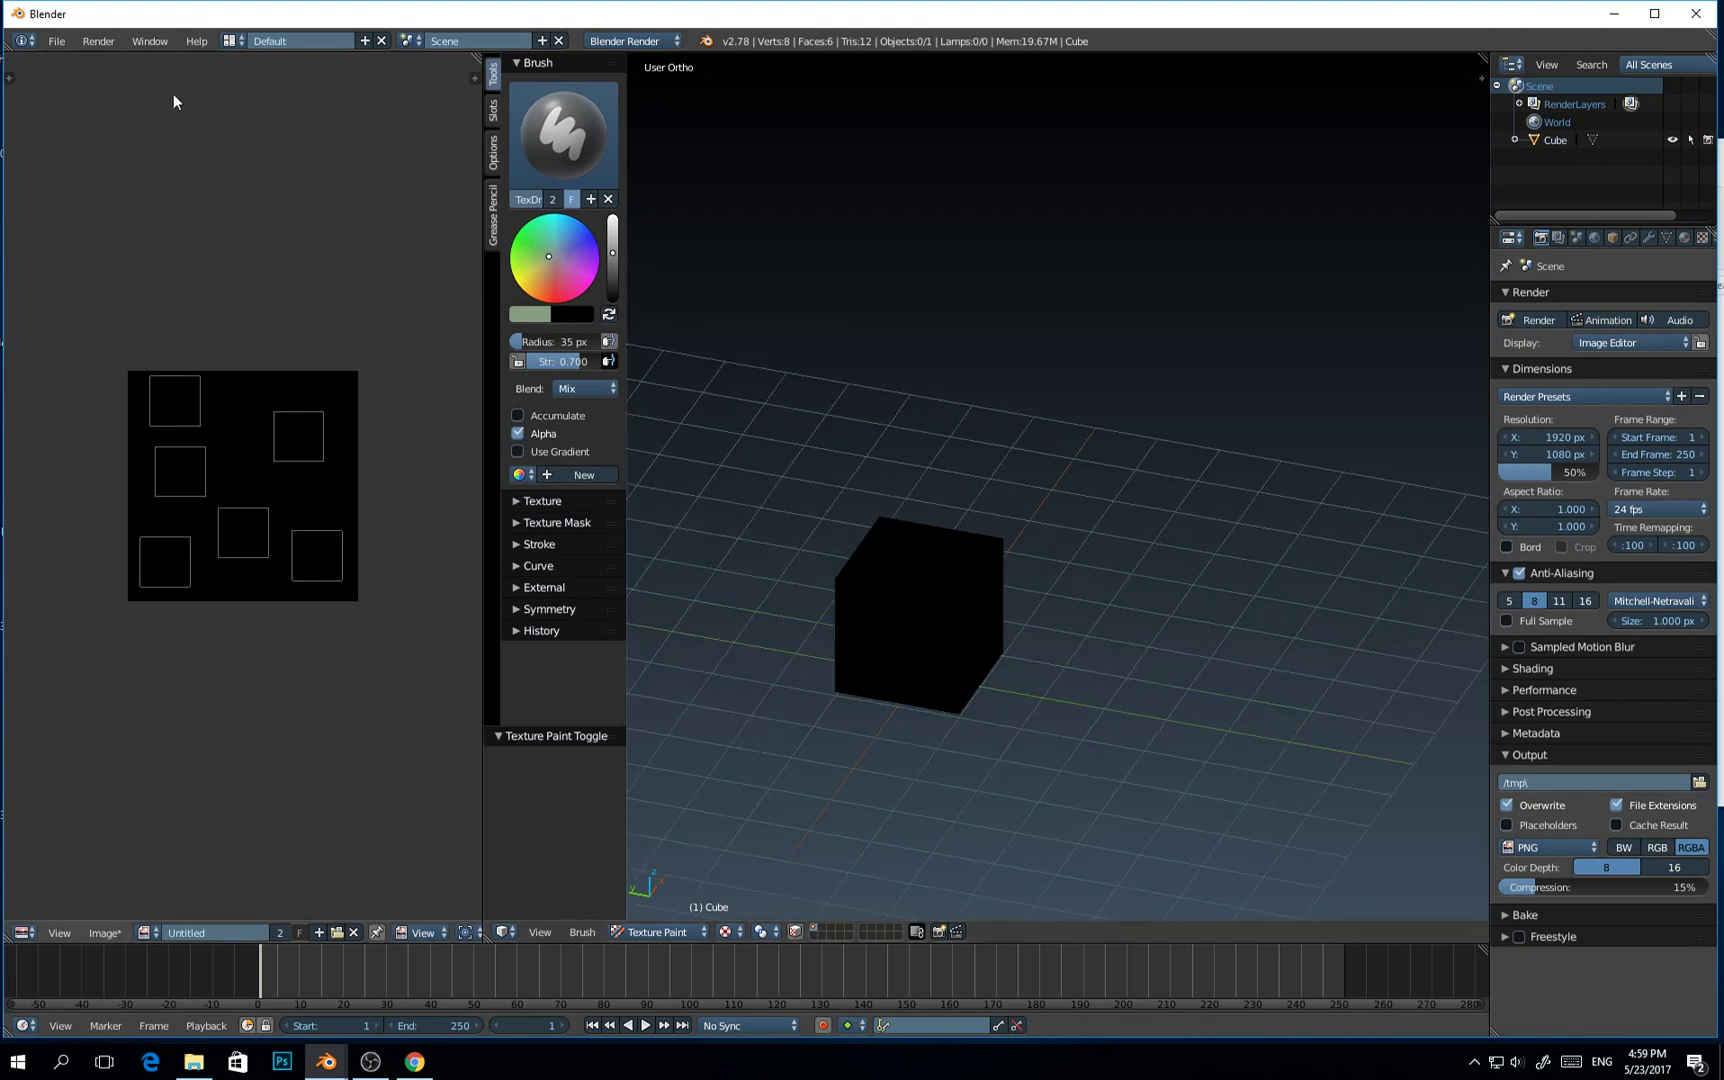
left_click(62, 43)
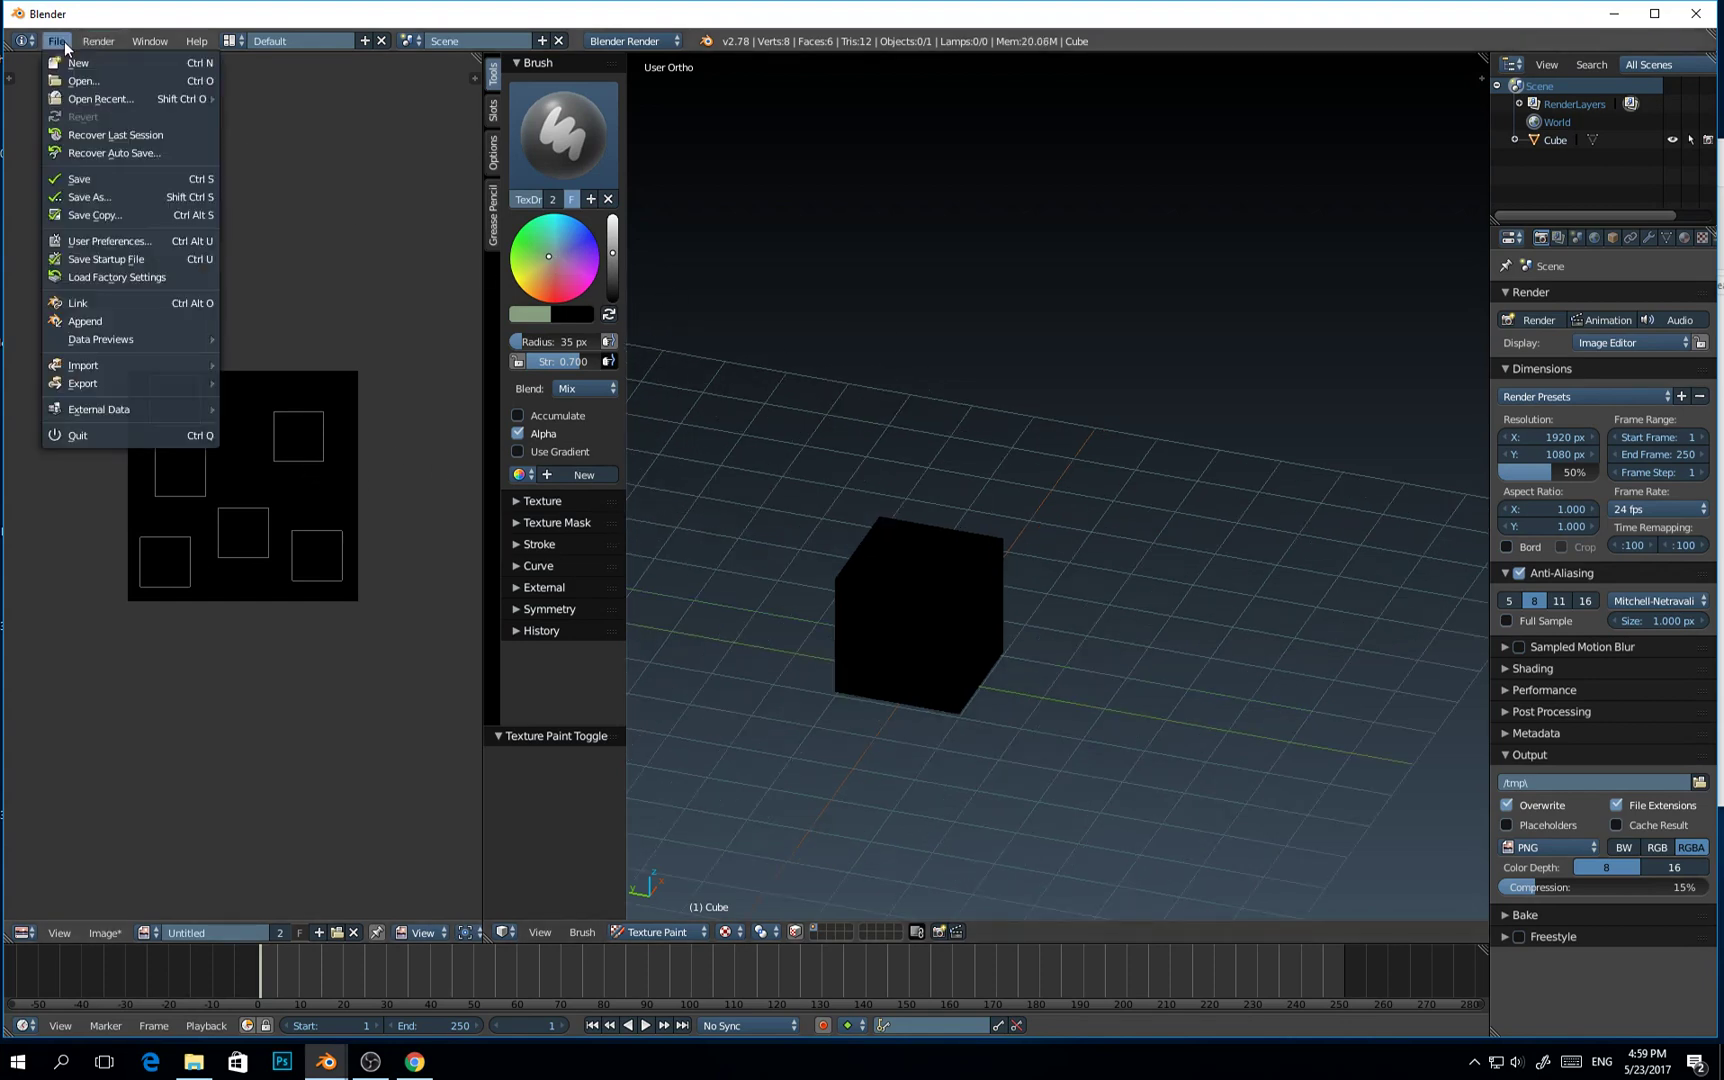
left_click(136, 244)
left_click(1370, 382)
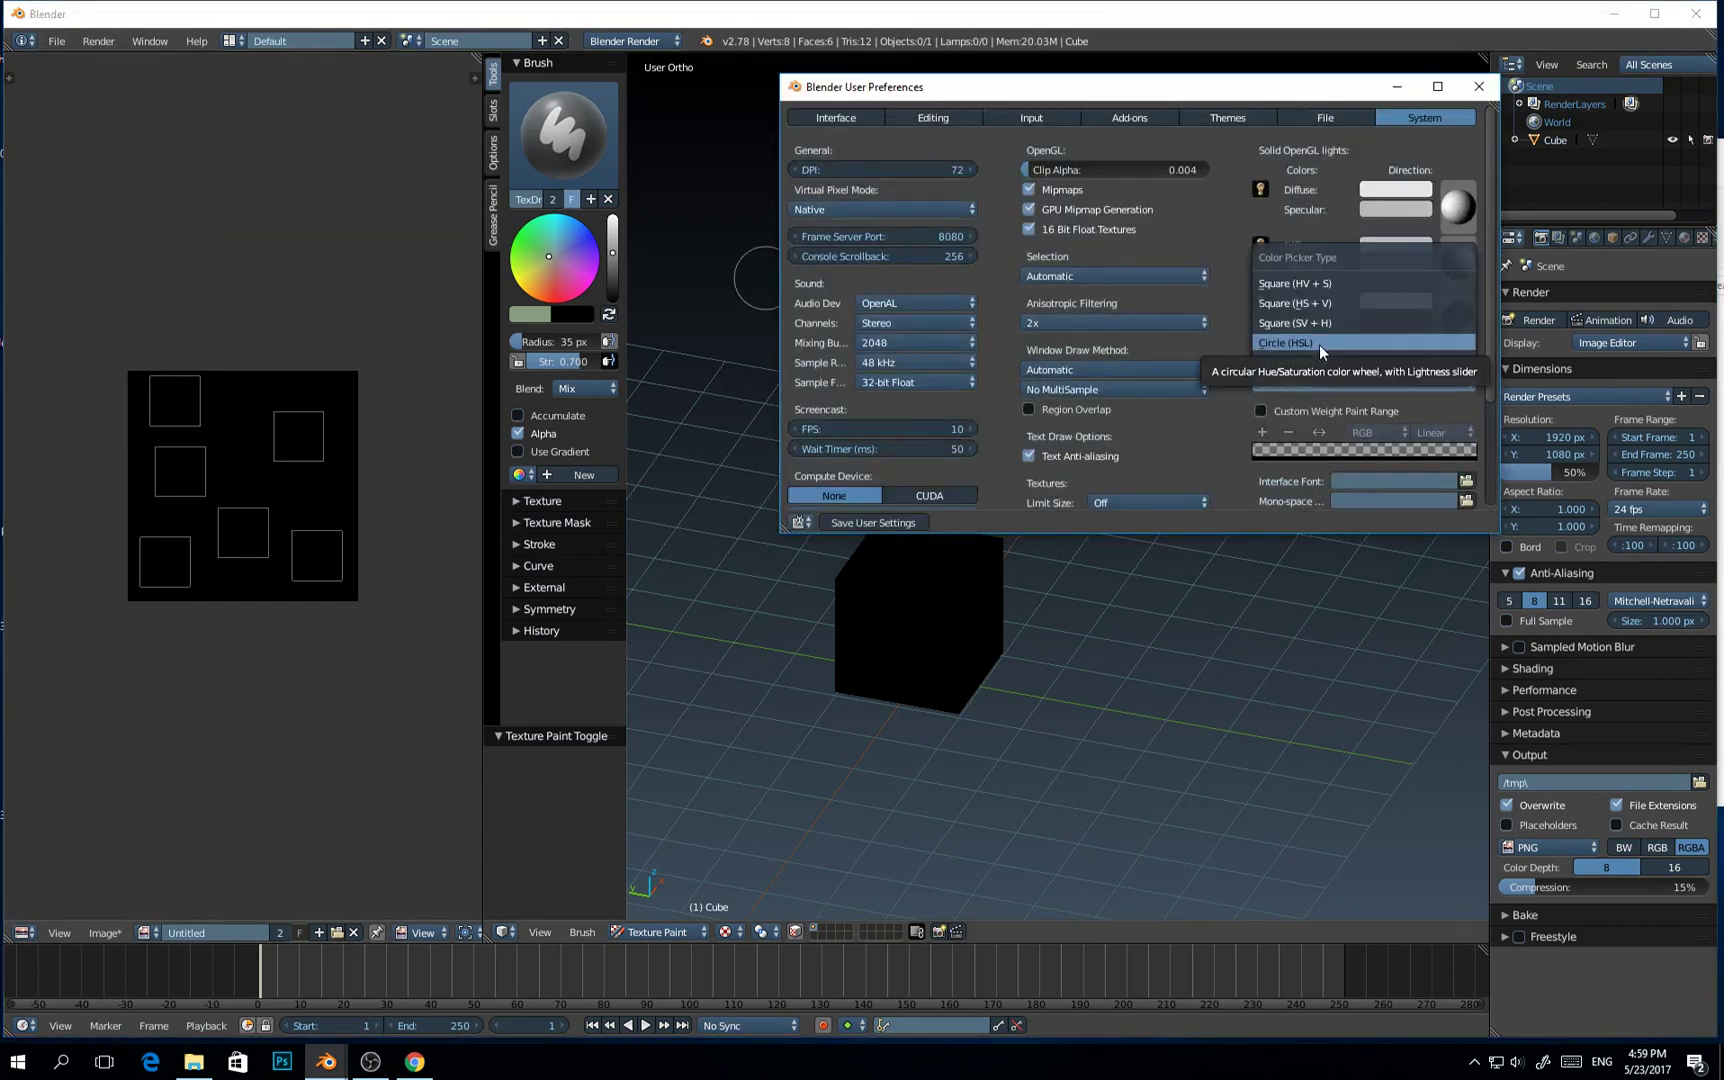
left_click(1319, 343)
left_click(1362, 383)
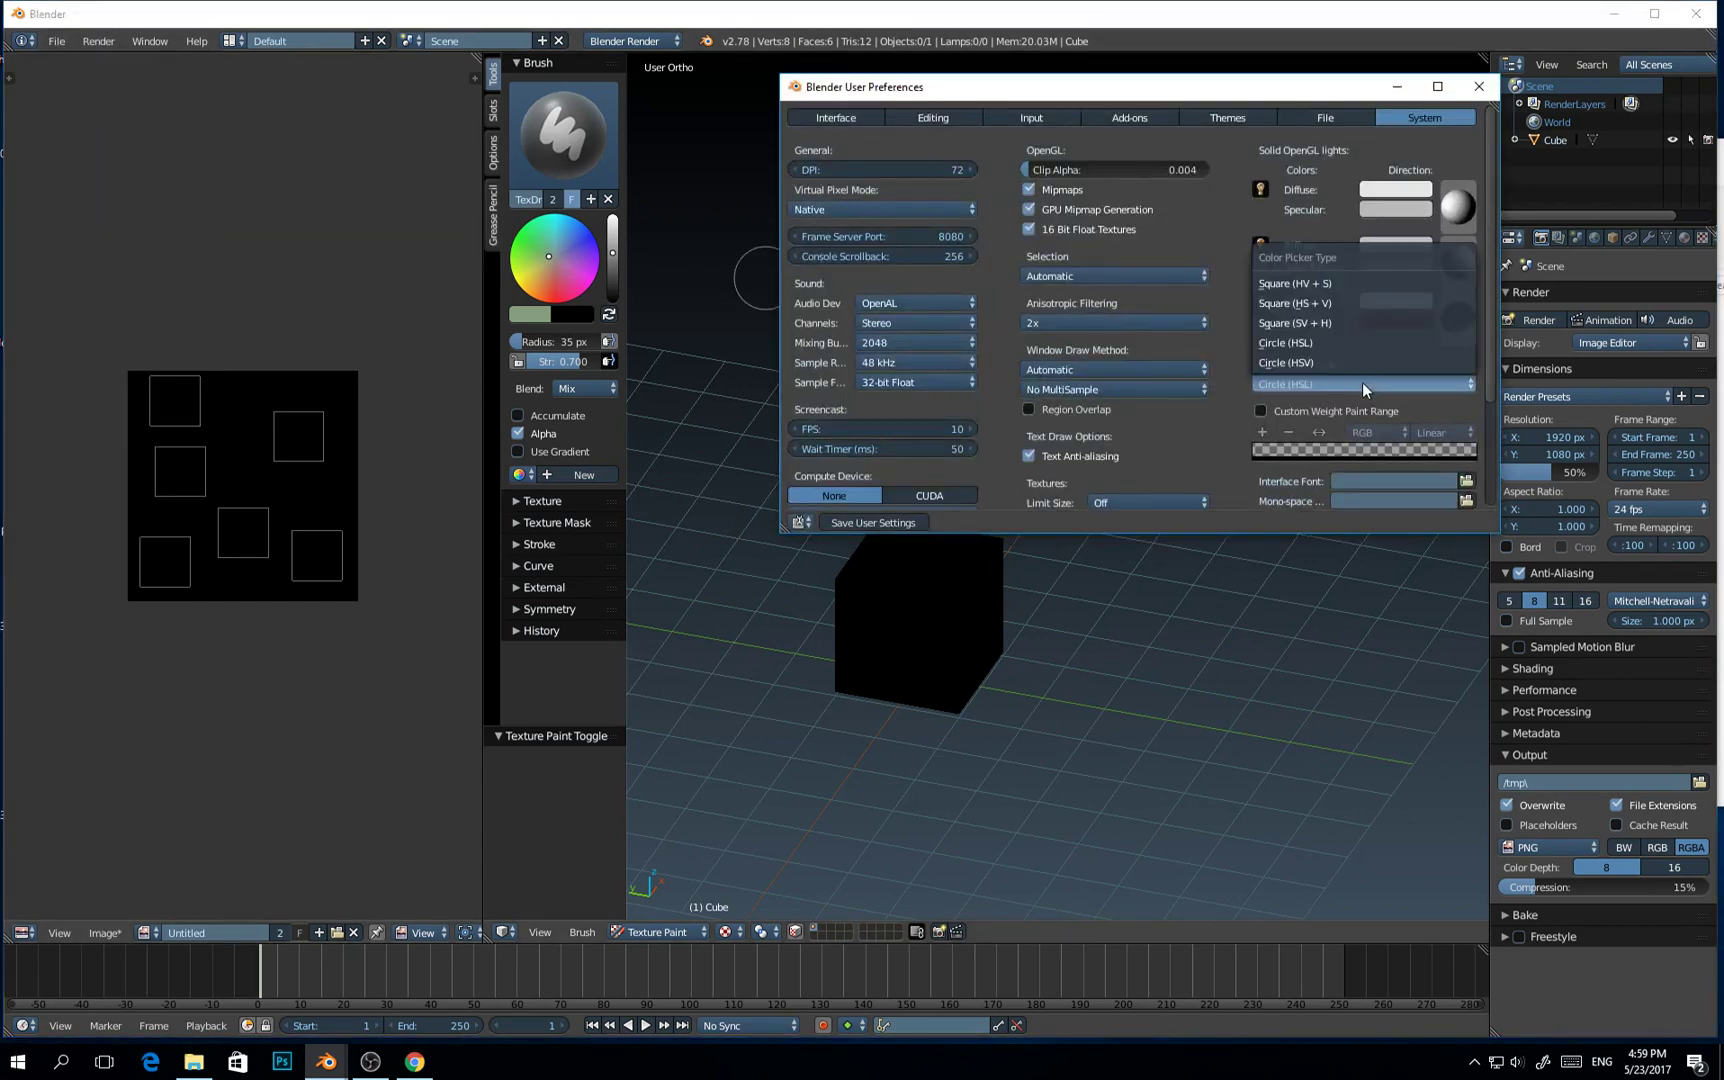
left_click(1327, 325)
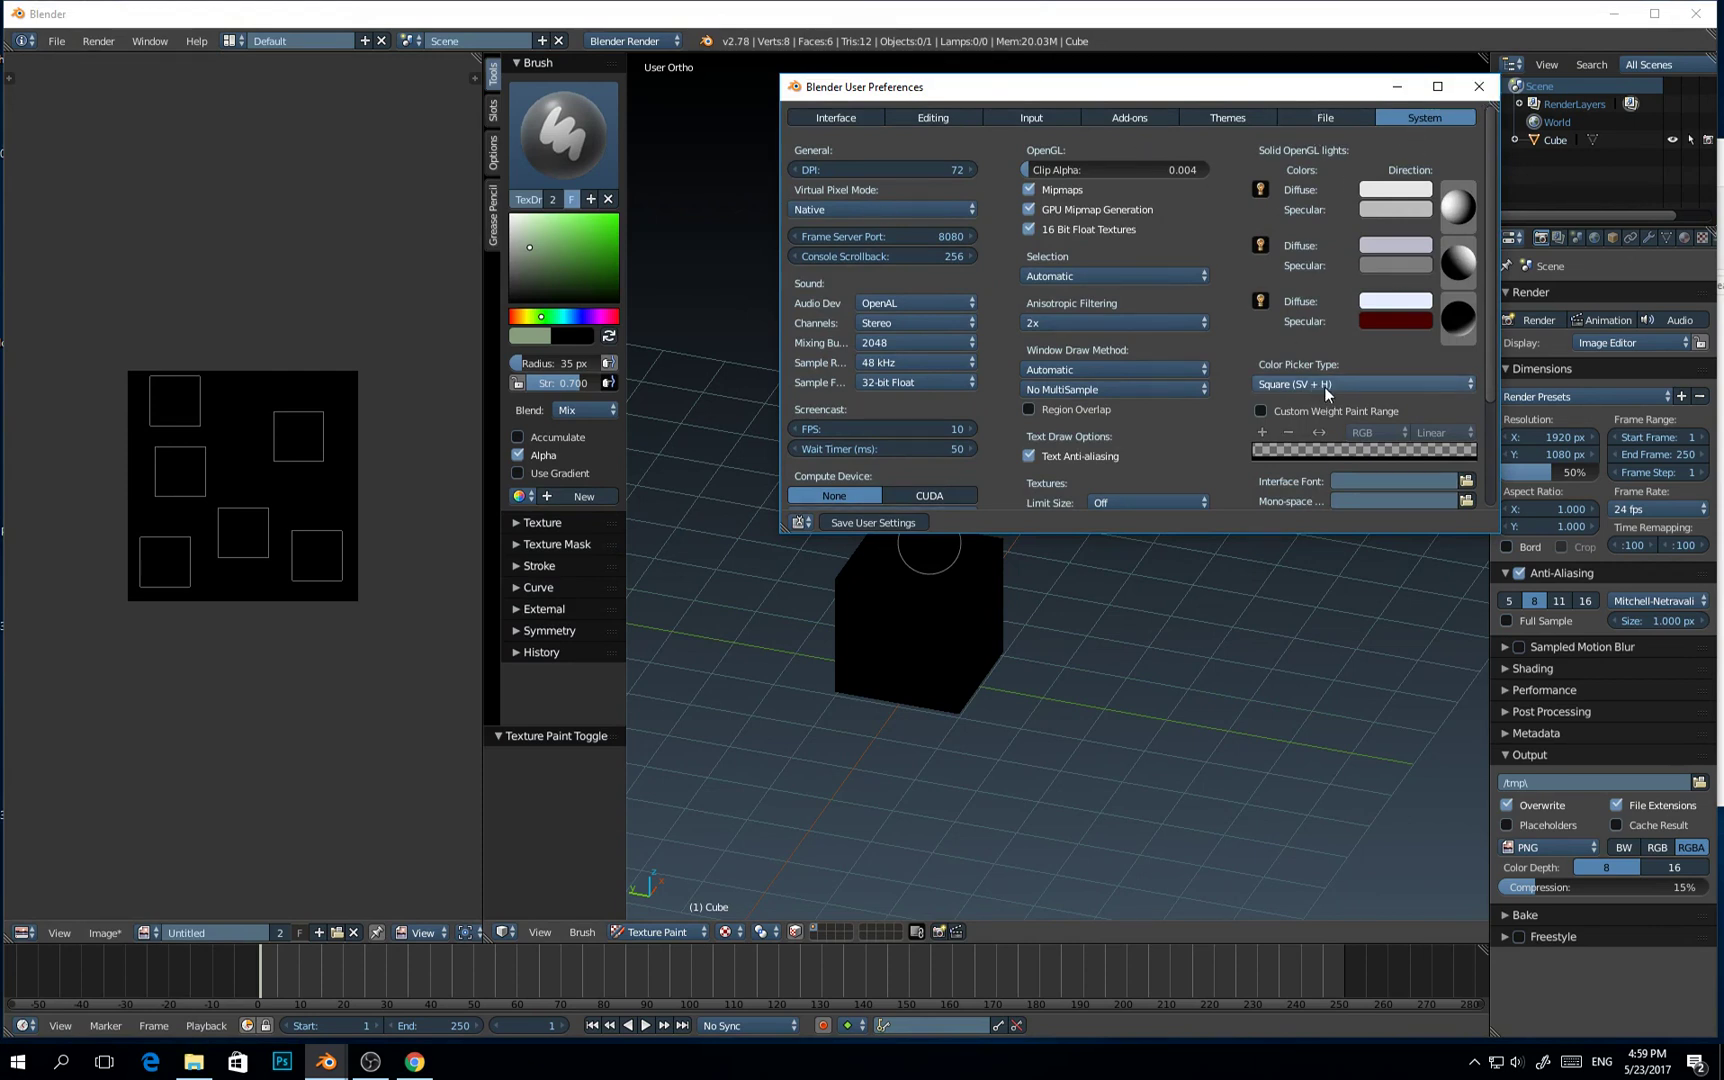
left_click(1366, 387)
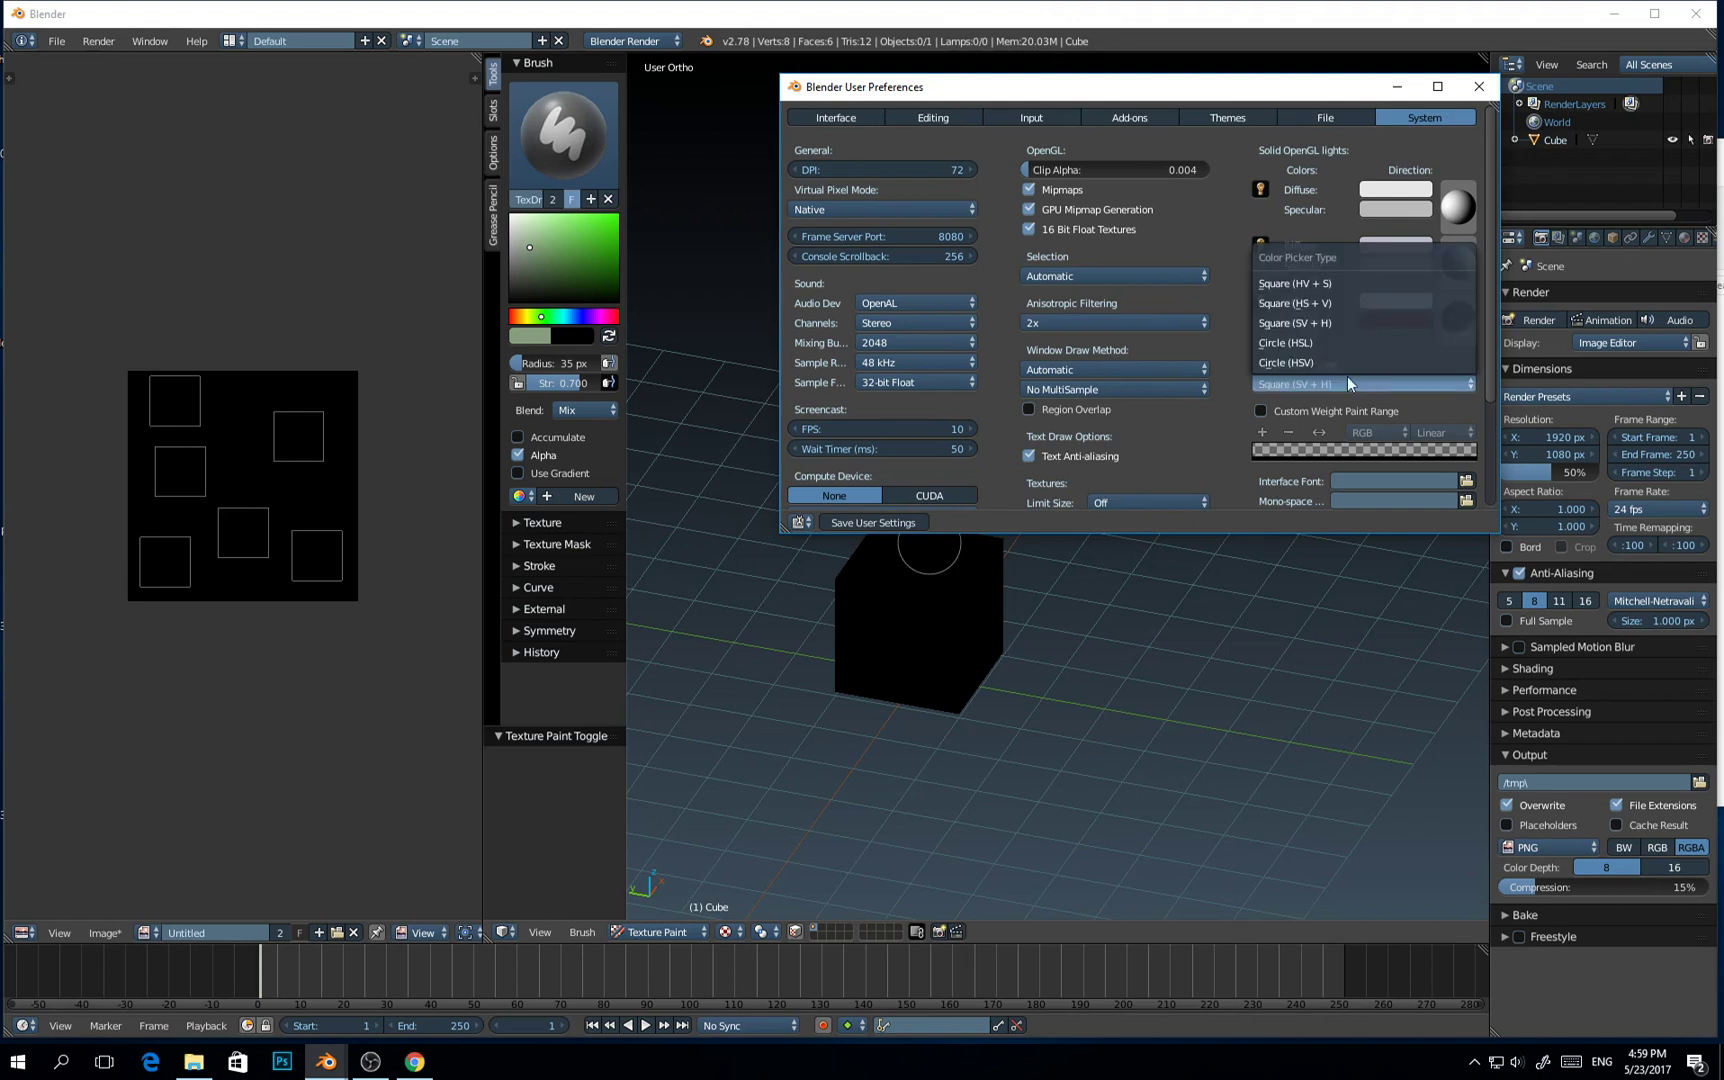
left_click(1302, 324)
left_click(1479, 87)
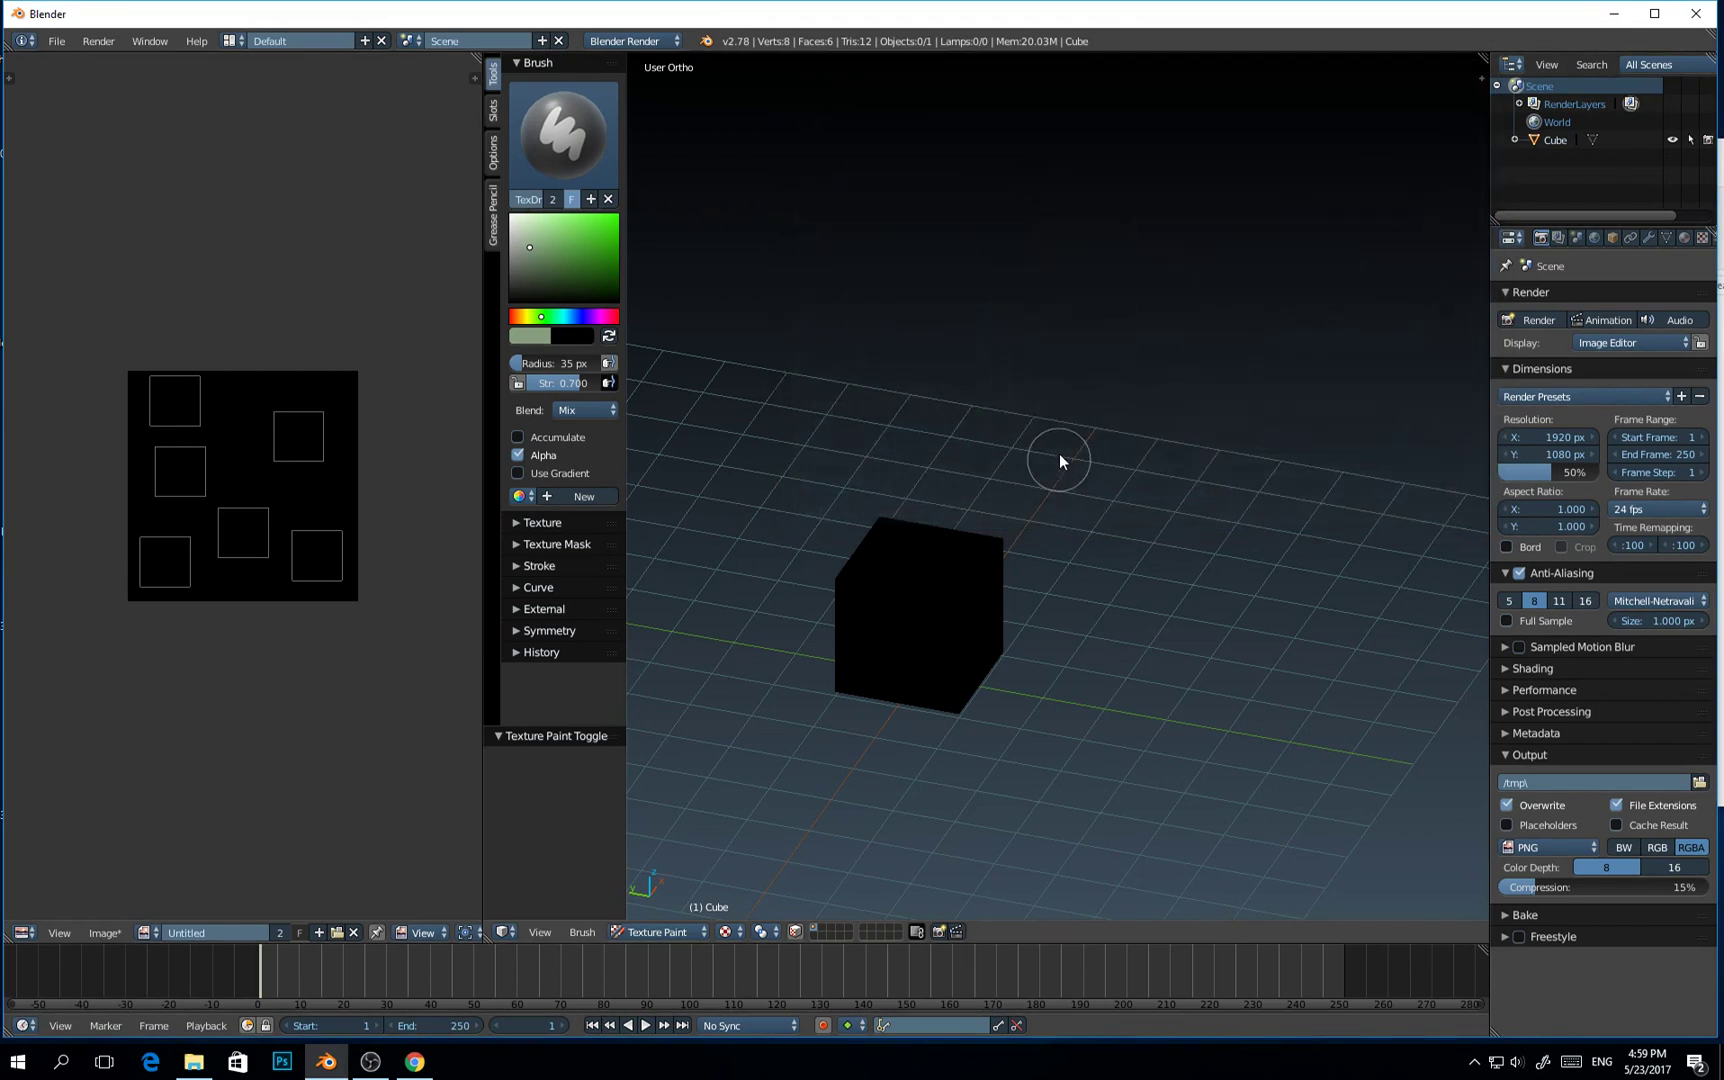
Leave Texture Paint mode, switch the viewport shading to Solid, and put the cube back in Texture Paint mode
middle_click_drag(1059, 453, 1052, 478)
key("ctrl+z")
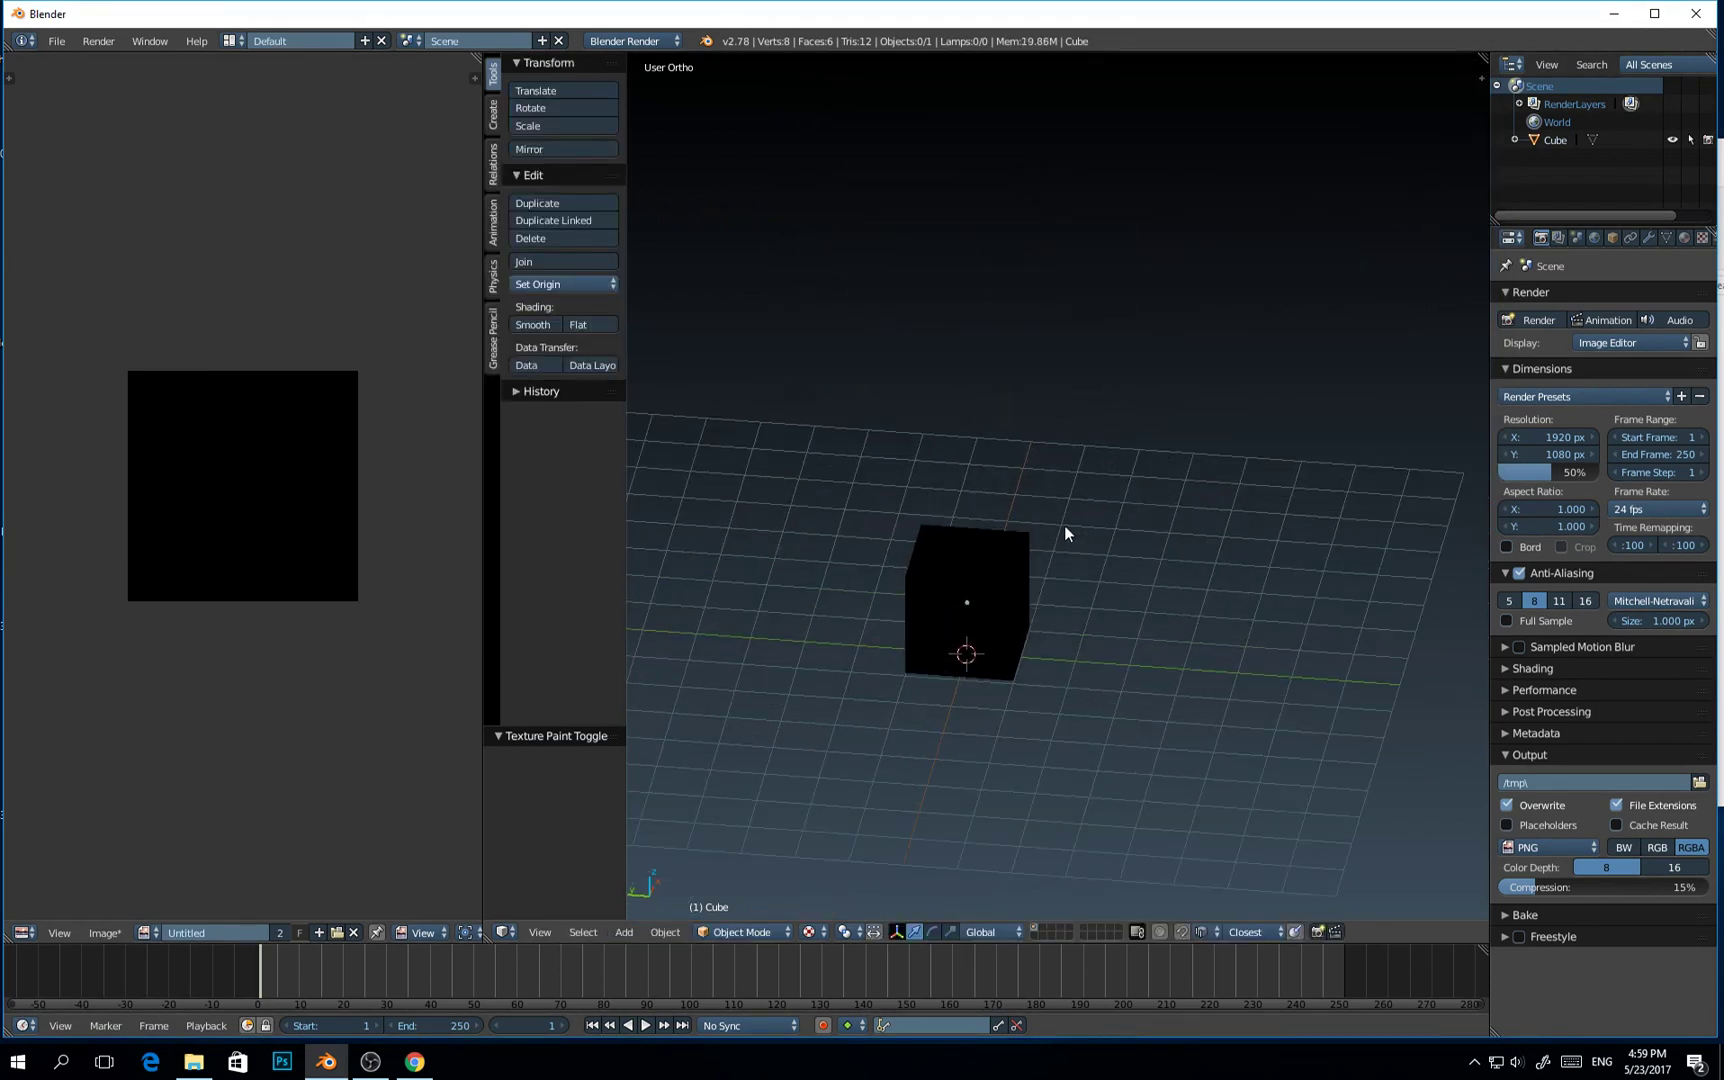
key("alt+z")
mouse_move(1106, 558)
middle_mouse_down()
mouse_move(917, 603)
mouse_move(1152, 550)
mouse_move(1017, 545)
middle_mouse_up()
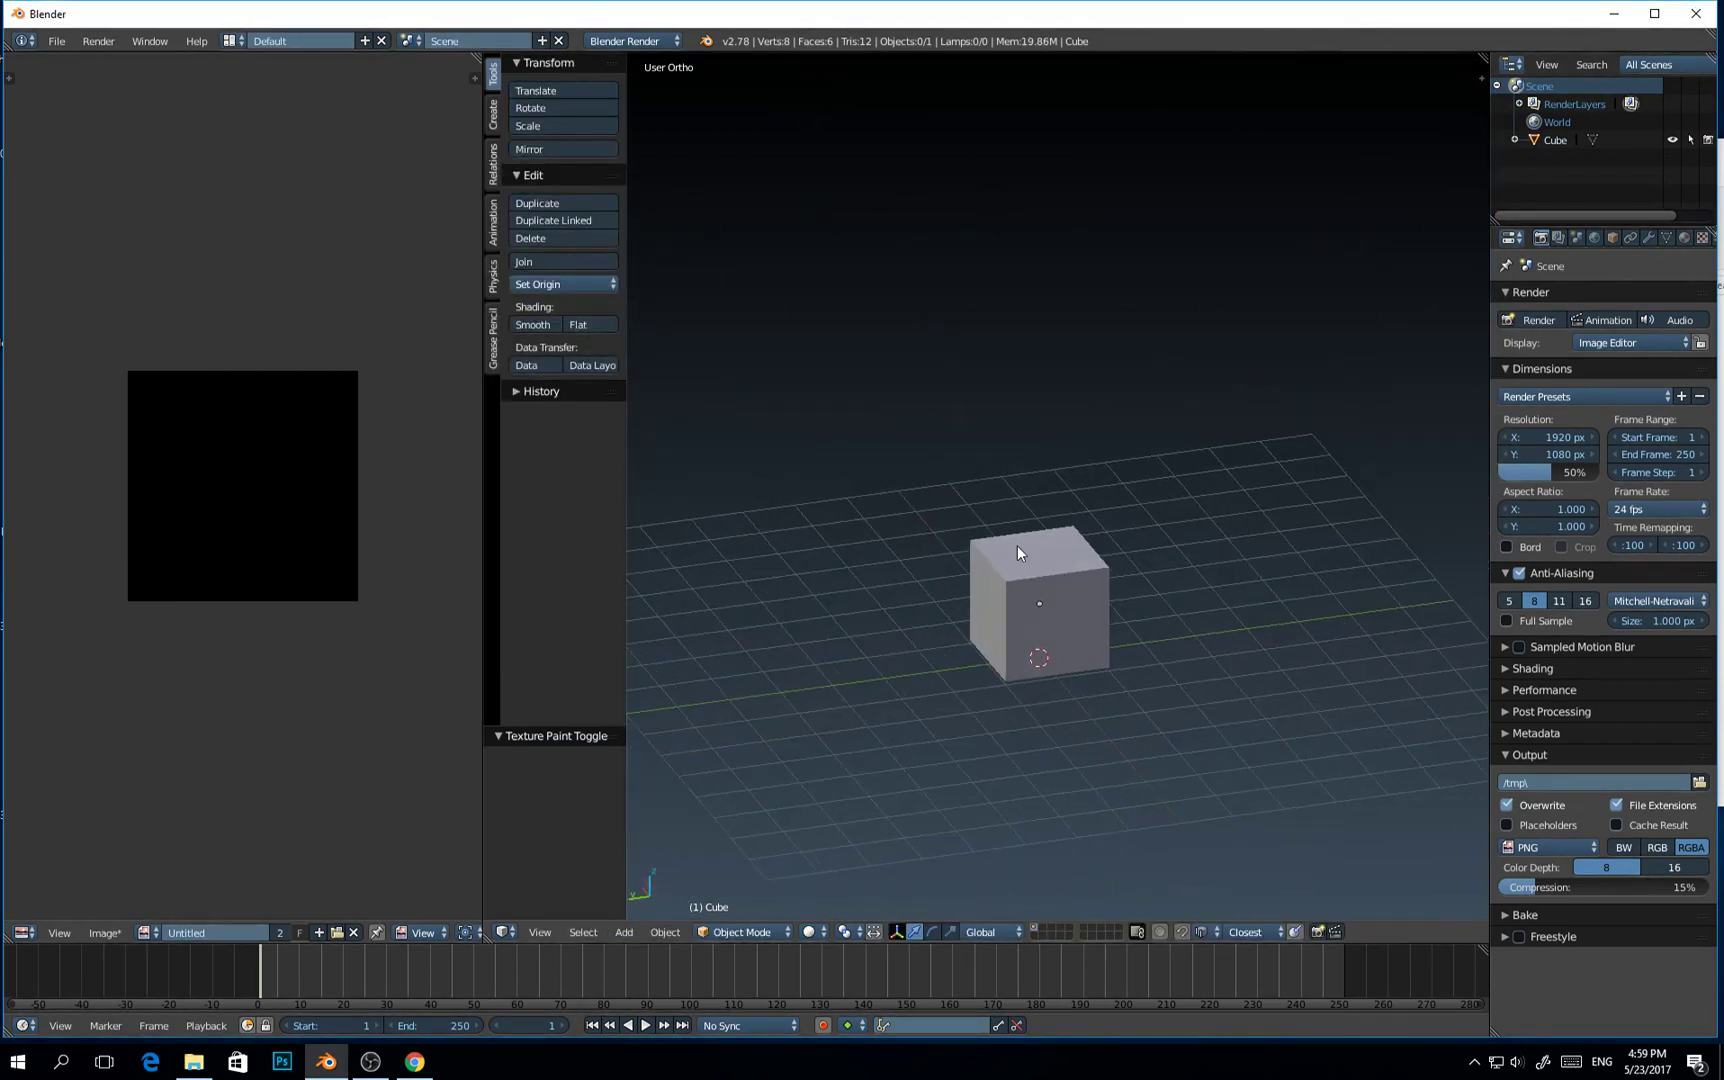
key("Tab")
left_click(956, 590)
middle_click_drag(1128, 531, 1055, 543)
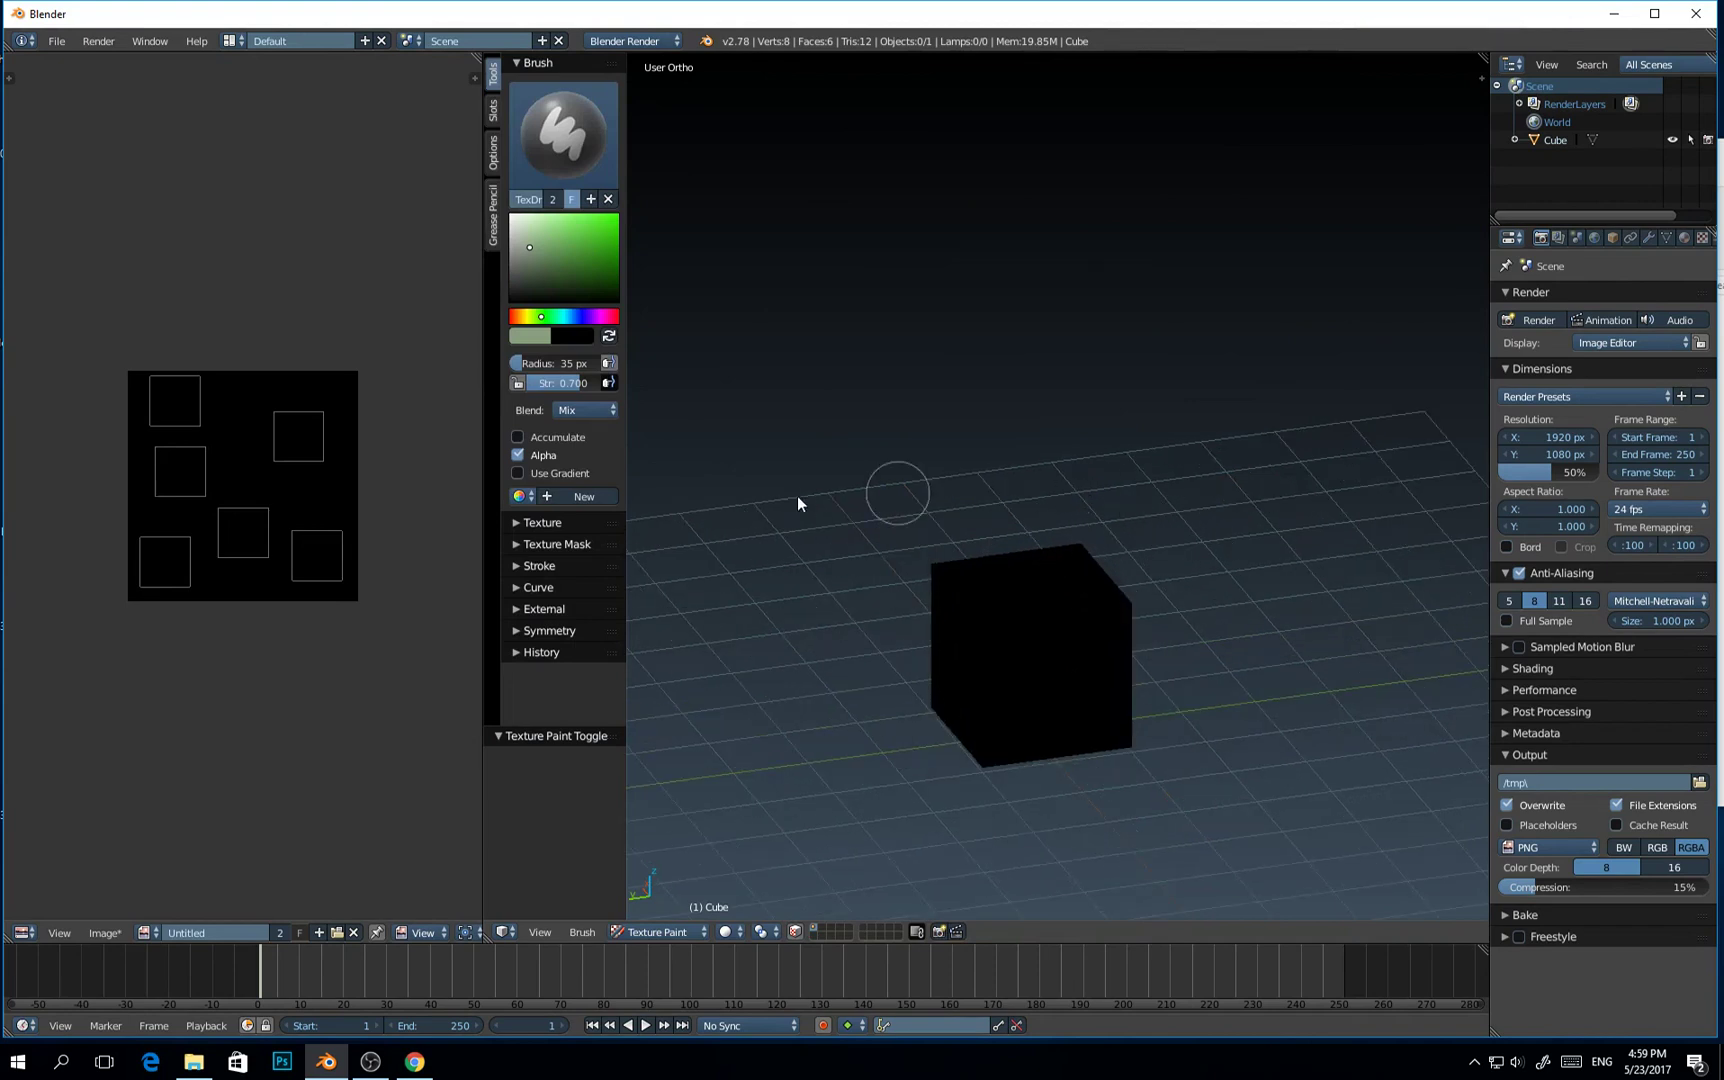
mouse_move(640, 570)
middle_mouse_down()
mouse_move(975, 531)
mouse_move(640, 541)
middle_mouse_up()
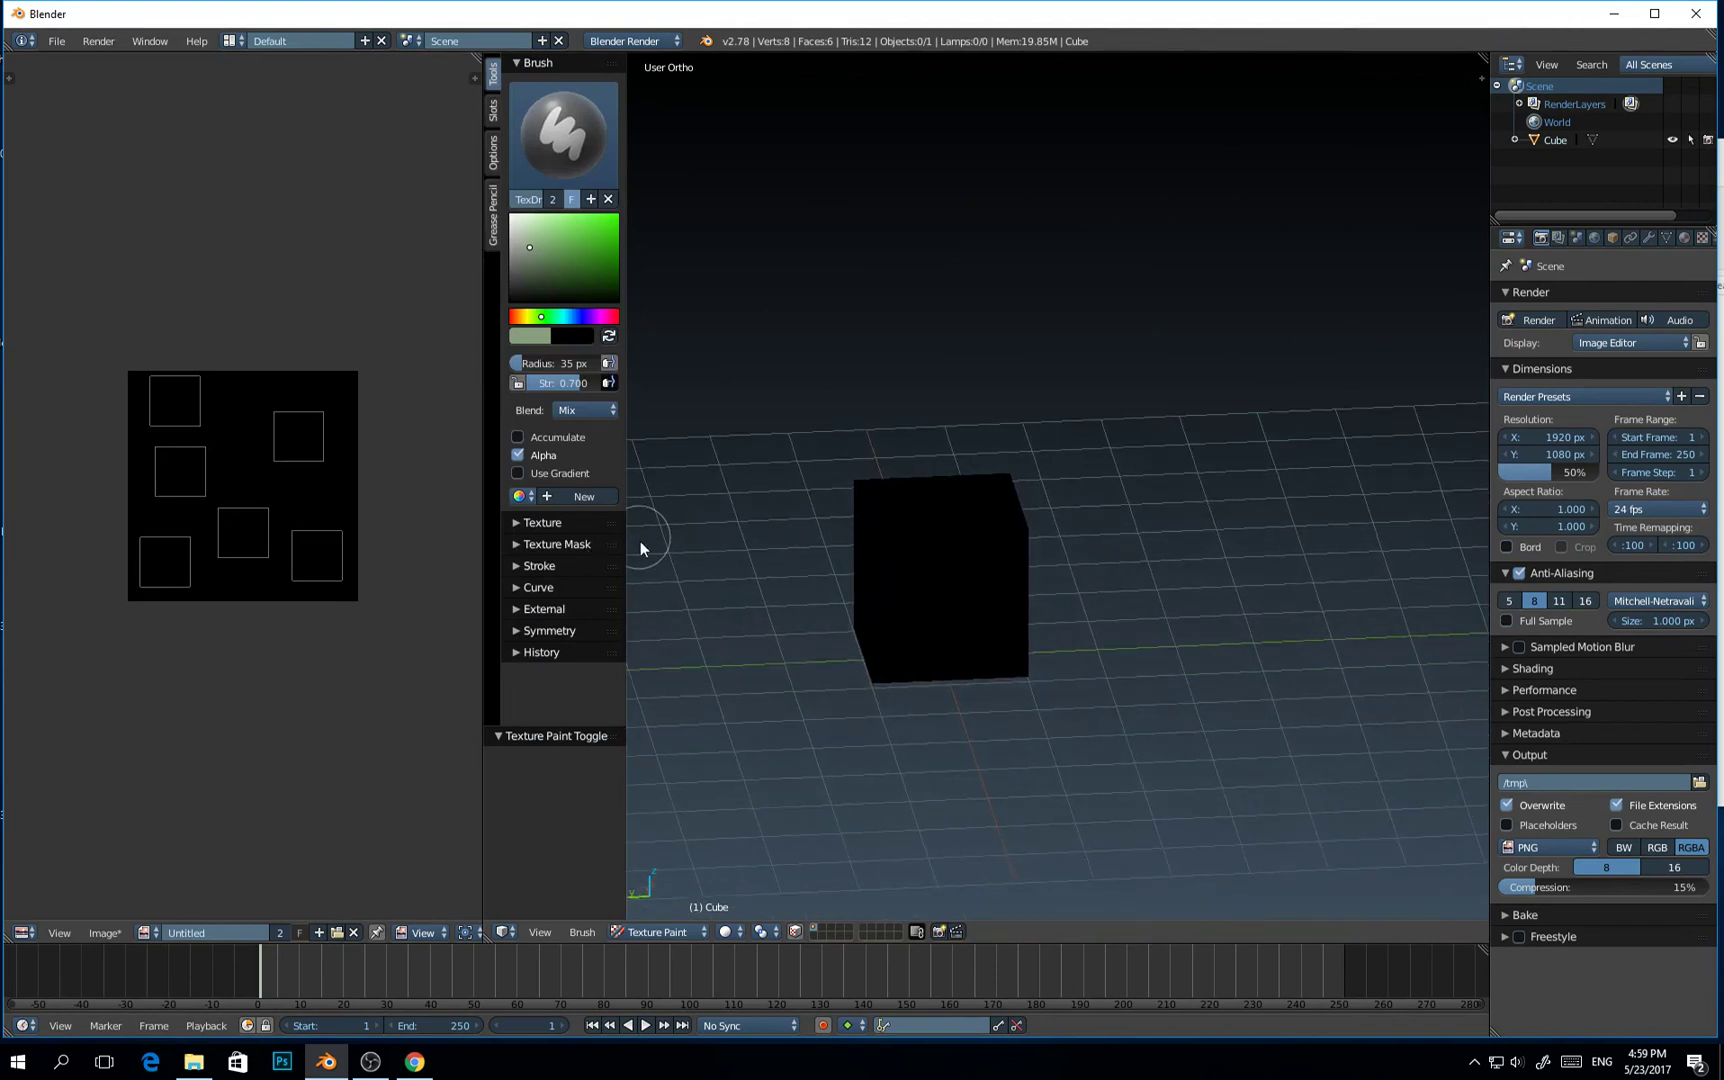
In the brush's Curve settings, raise the lower control point of the falloff curve and delete both inner points
left_click(551, 589)
scroll(597, 560, "down", 3)
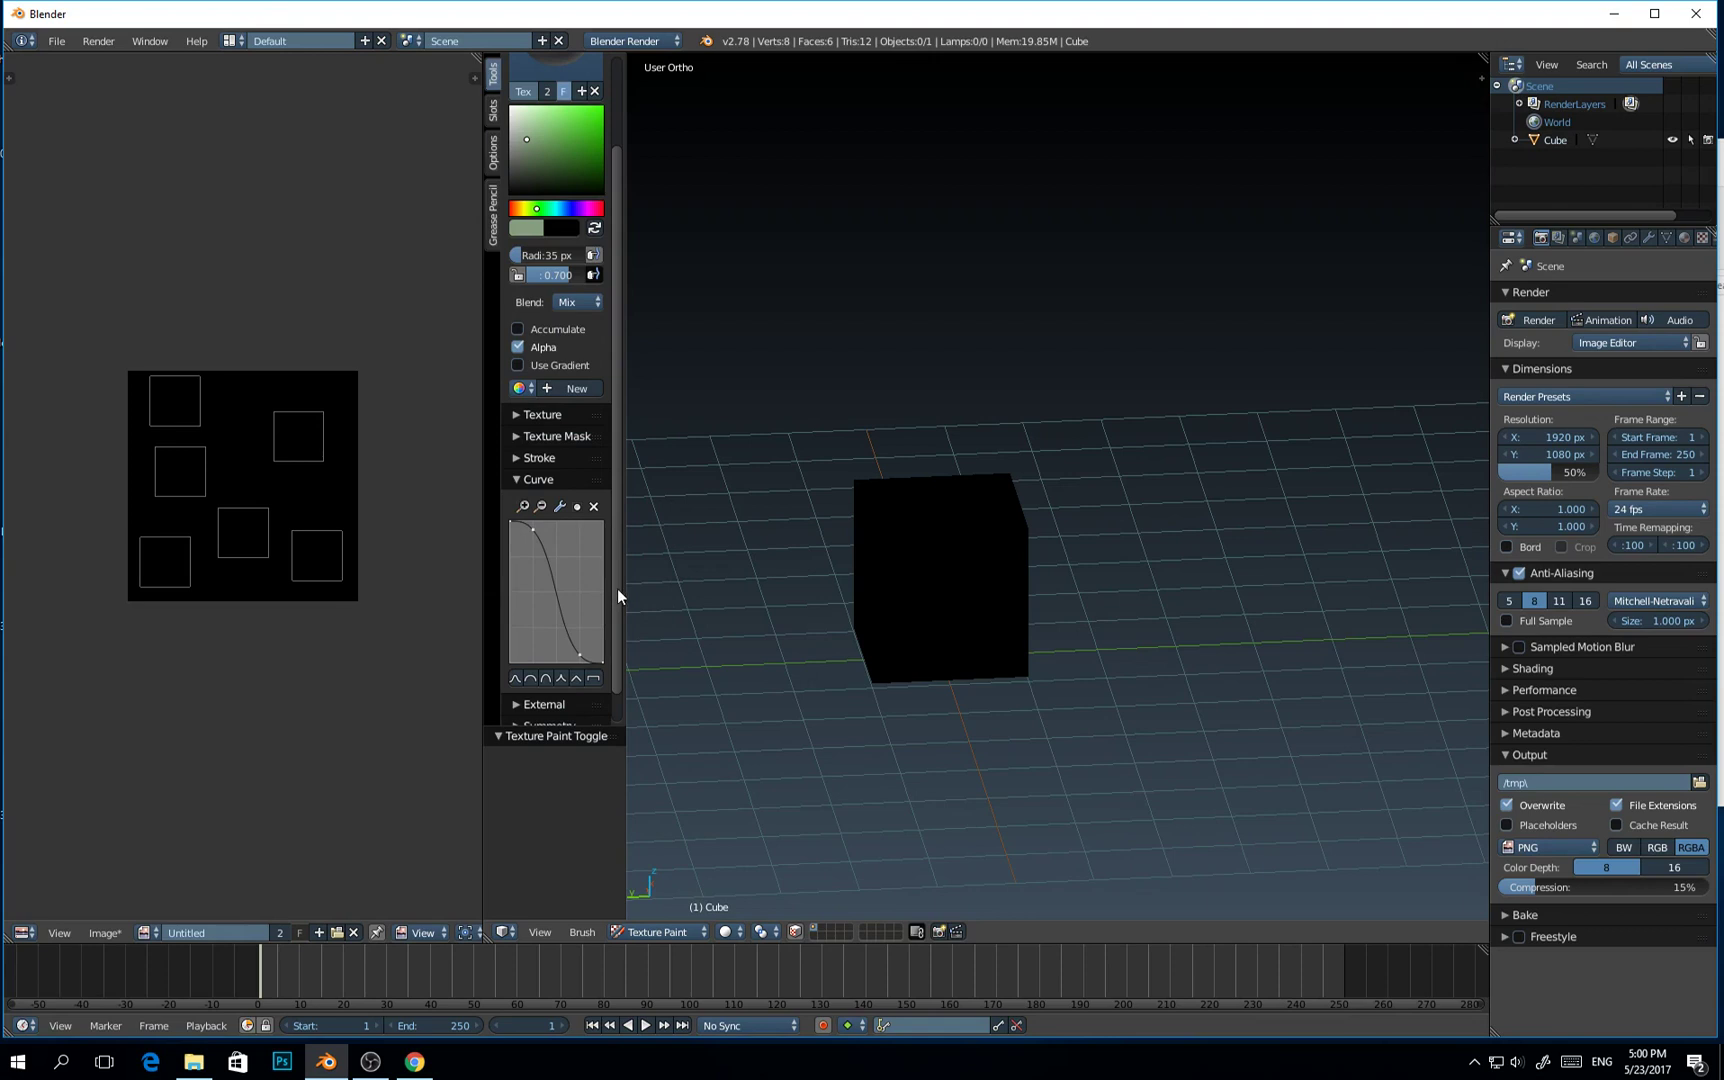
scroll(614, 669, "down", 2)
scroll(616, 649, "up", 2)
scroll(571, 671, "down", 1)
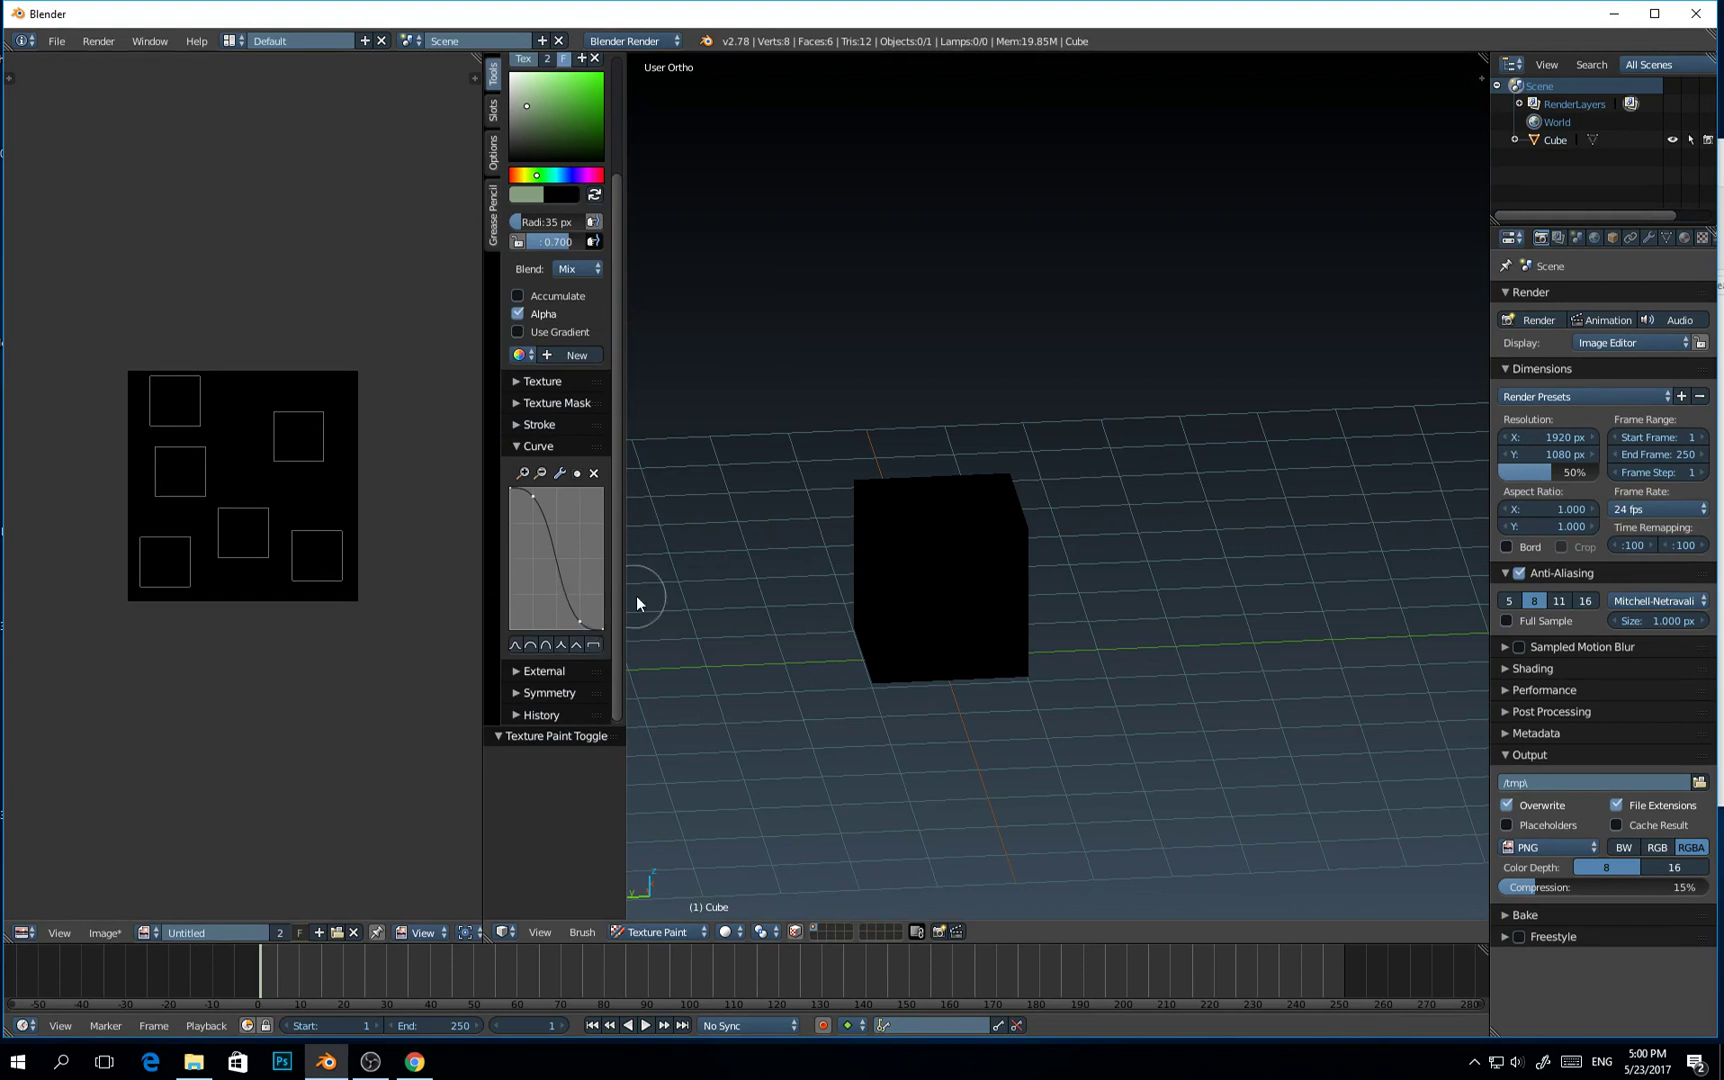
left_click_drag(581, 621, 585, 521)
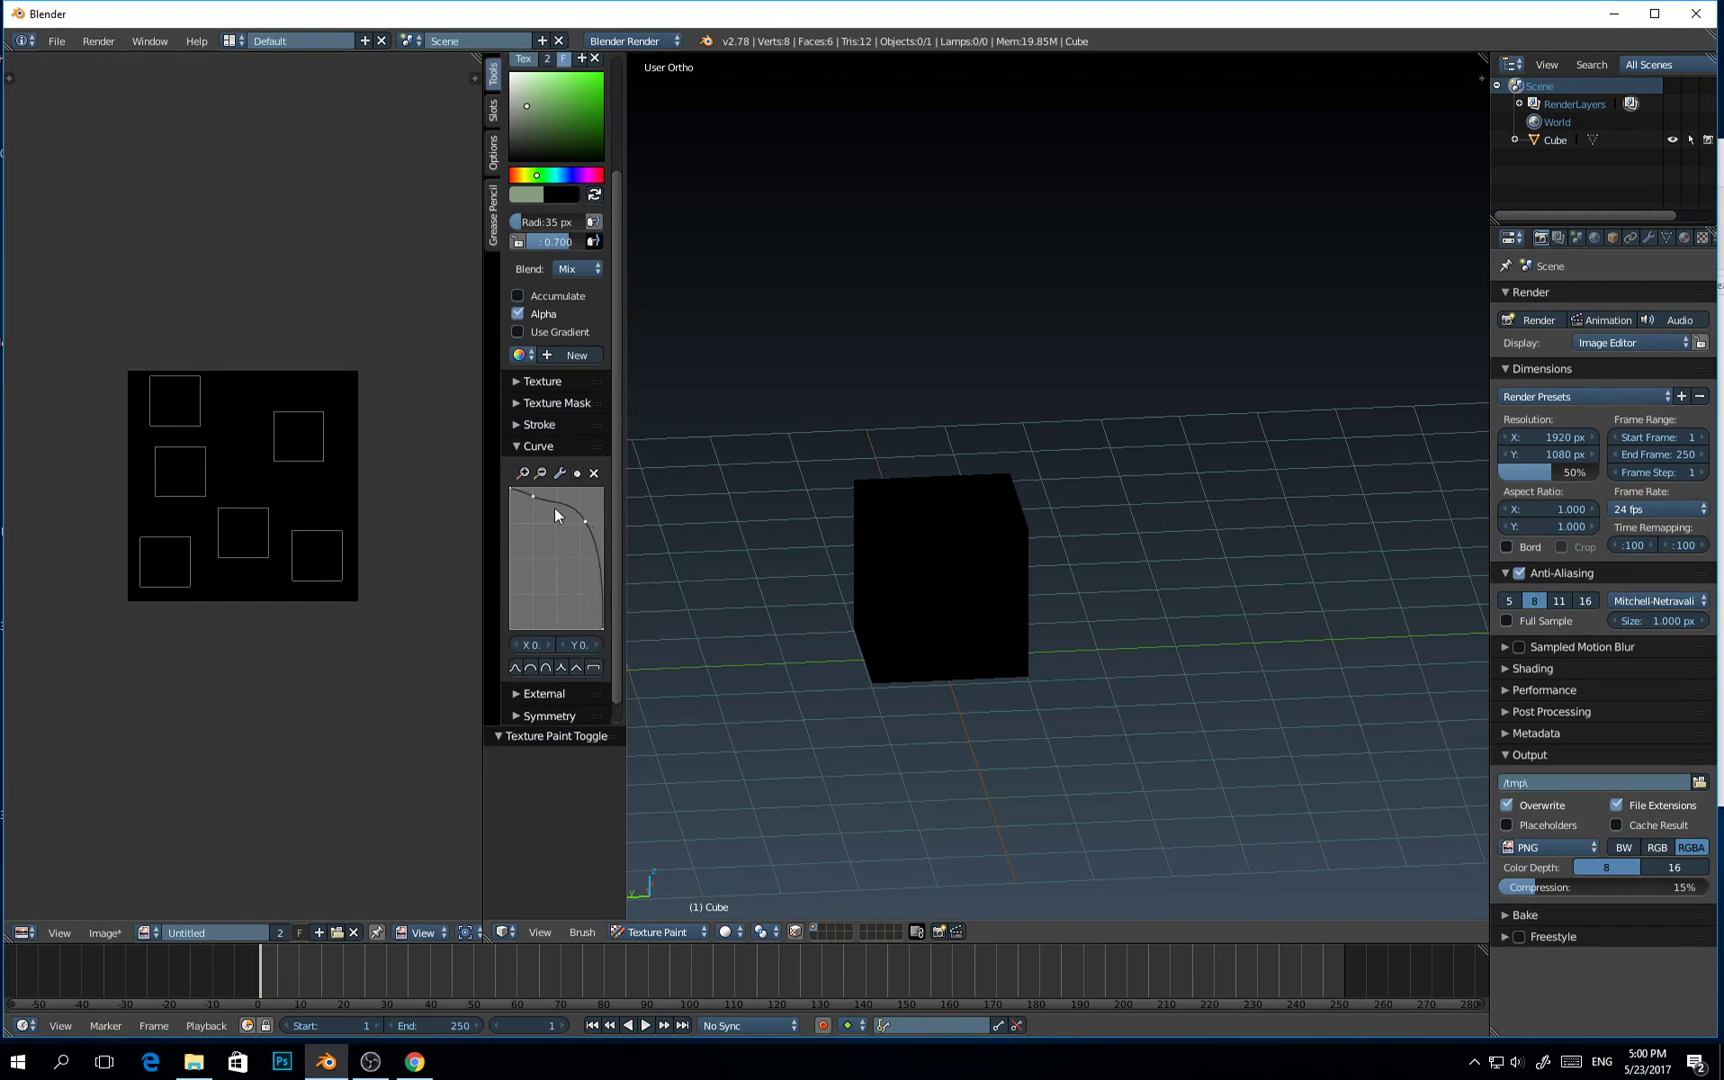
left_click(594, 474)
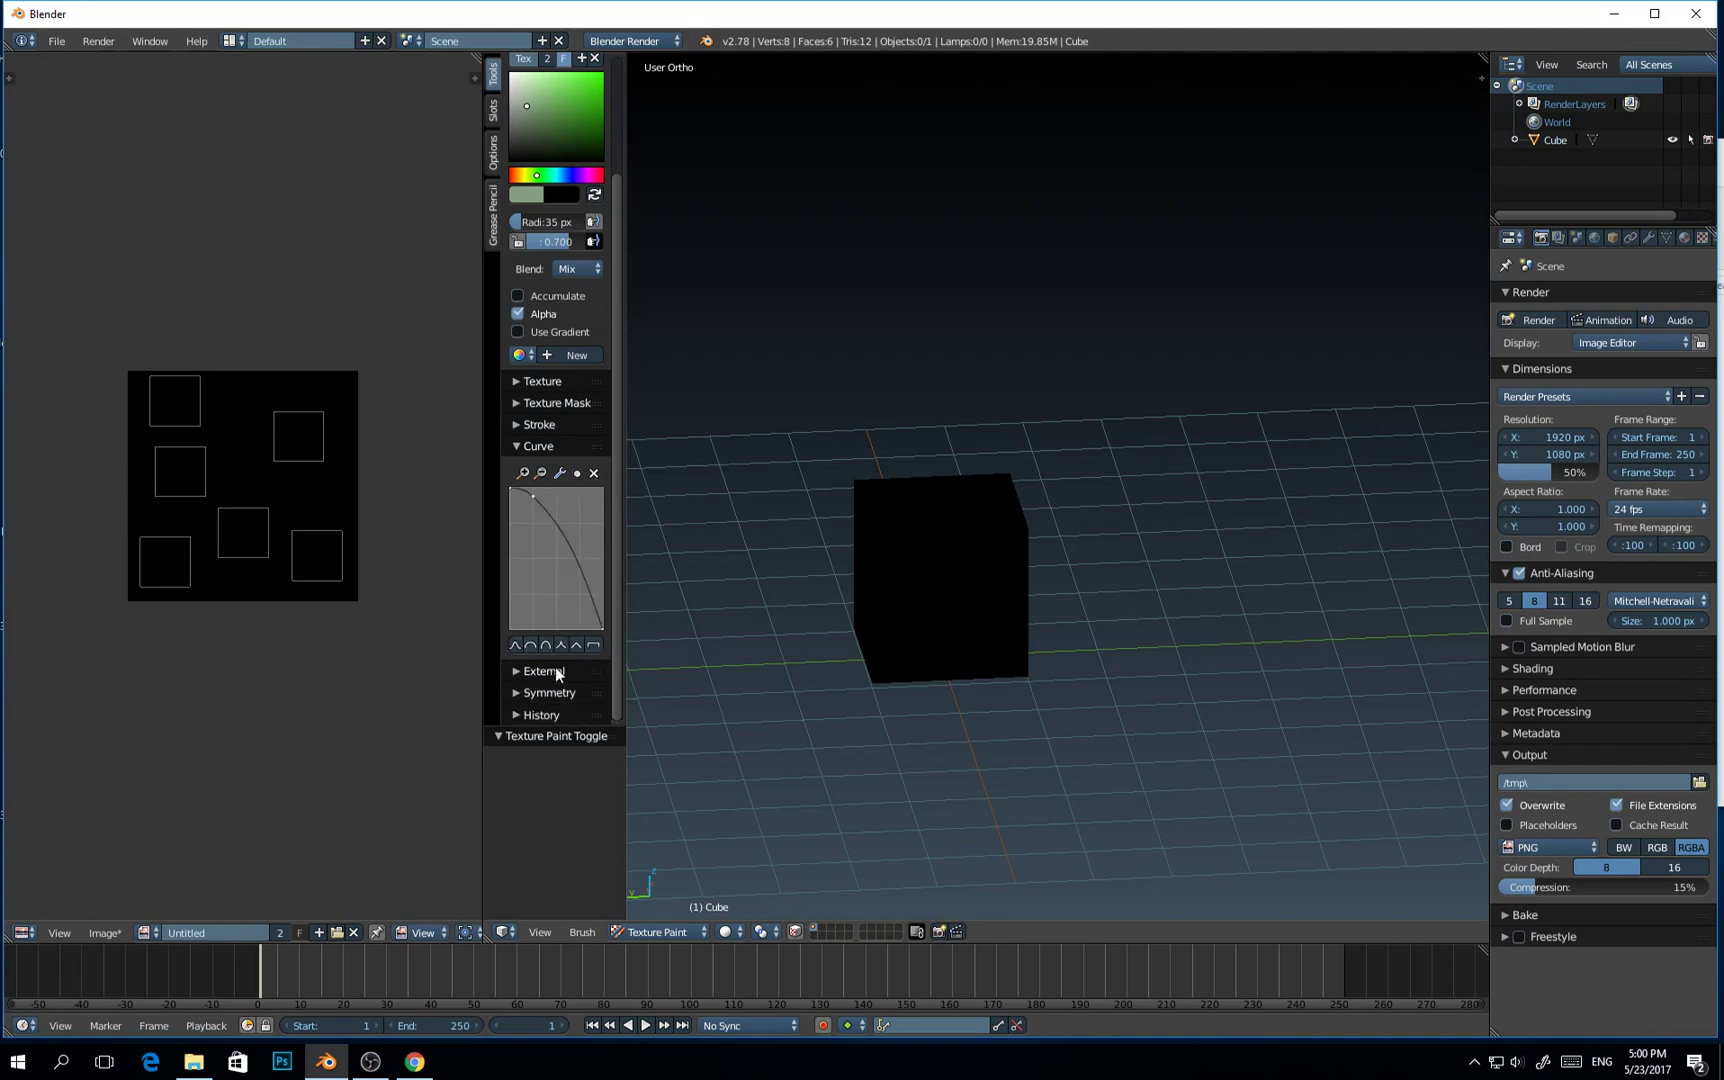
left_click(536, 494)
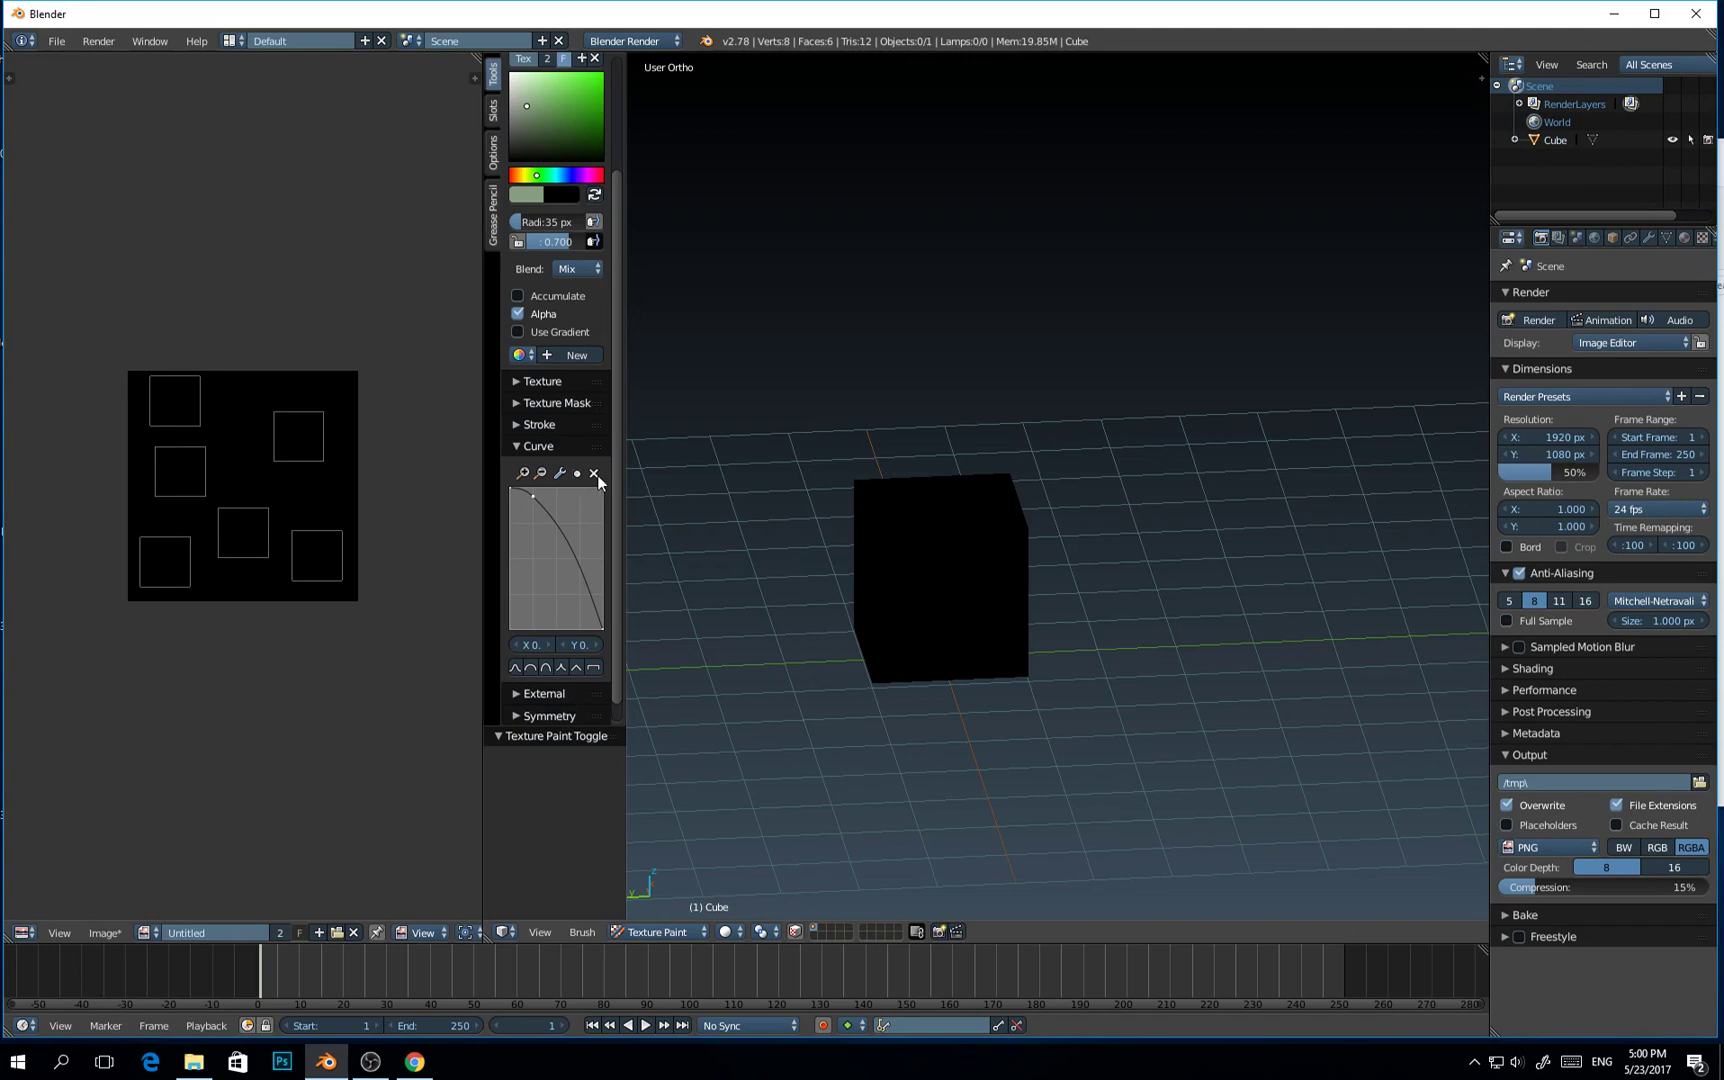
left_click(594, 474)
Slide the falloff curve's start point along its upper edge to near the far end for a hard-edged brush, and widen the 3D viewport slightly
left_click_drag(515, 493, 589, 490)
middle_click_drag(1022, 408, 970, 473)
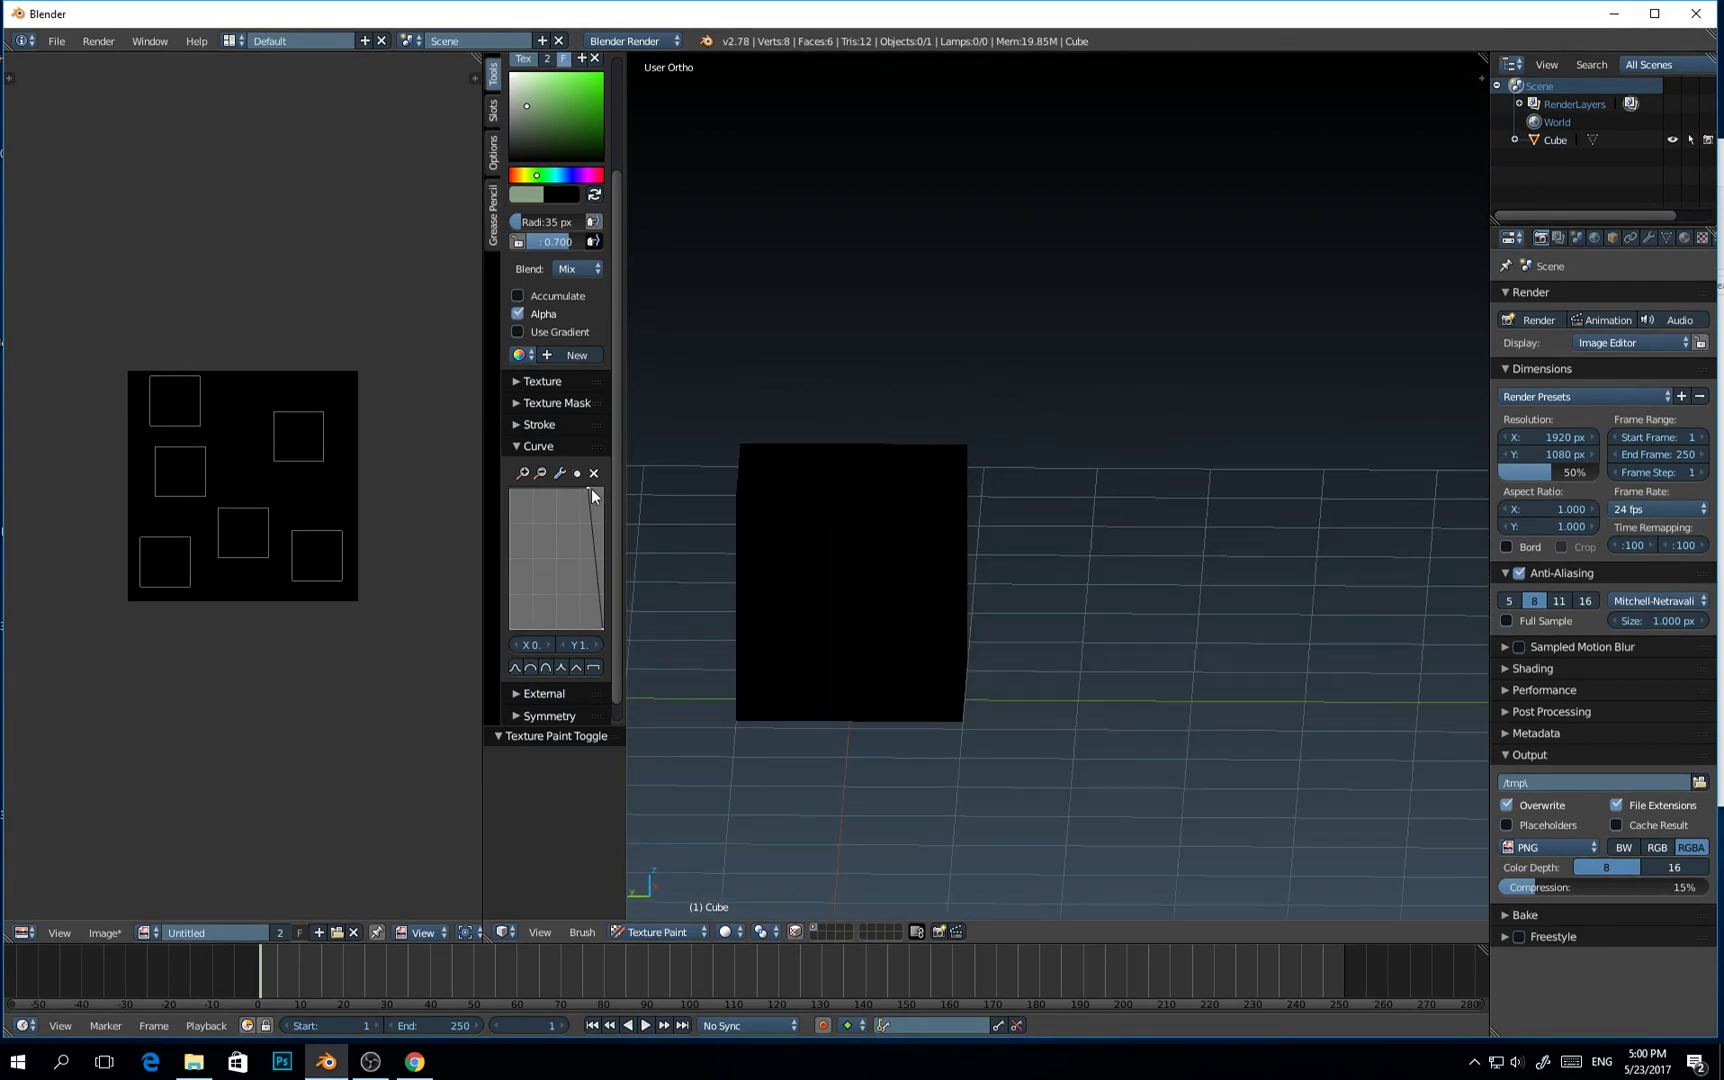
middle_click_drag(965, 490, 690, 495)
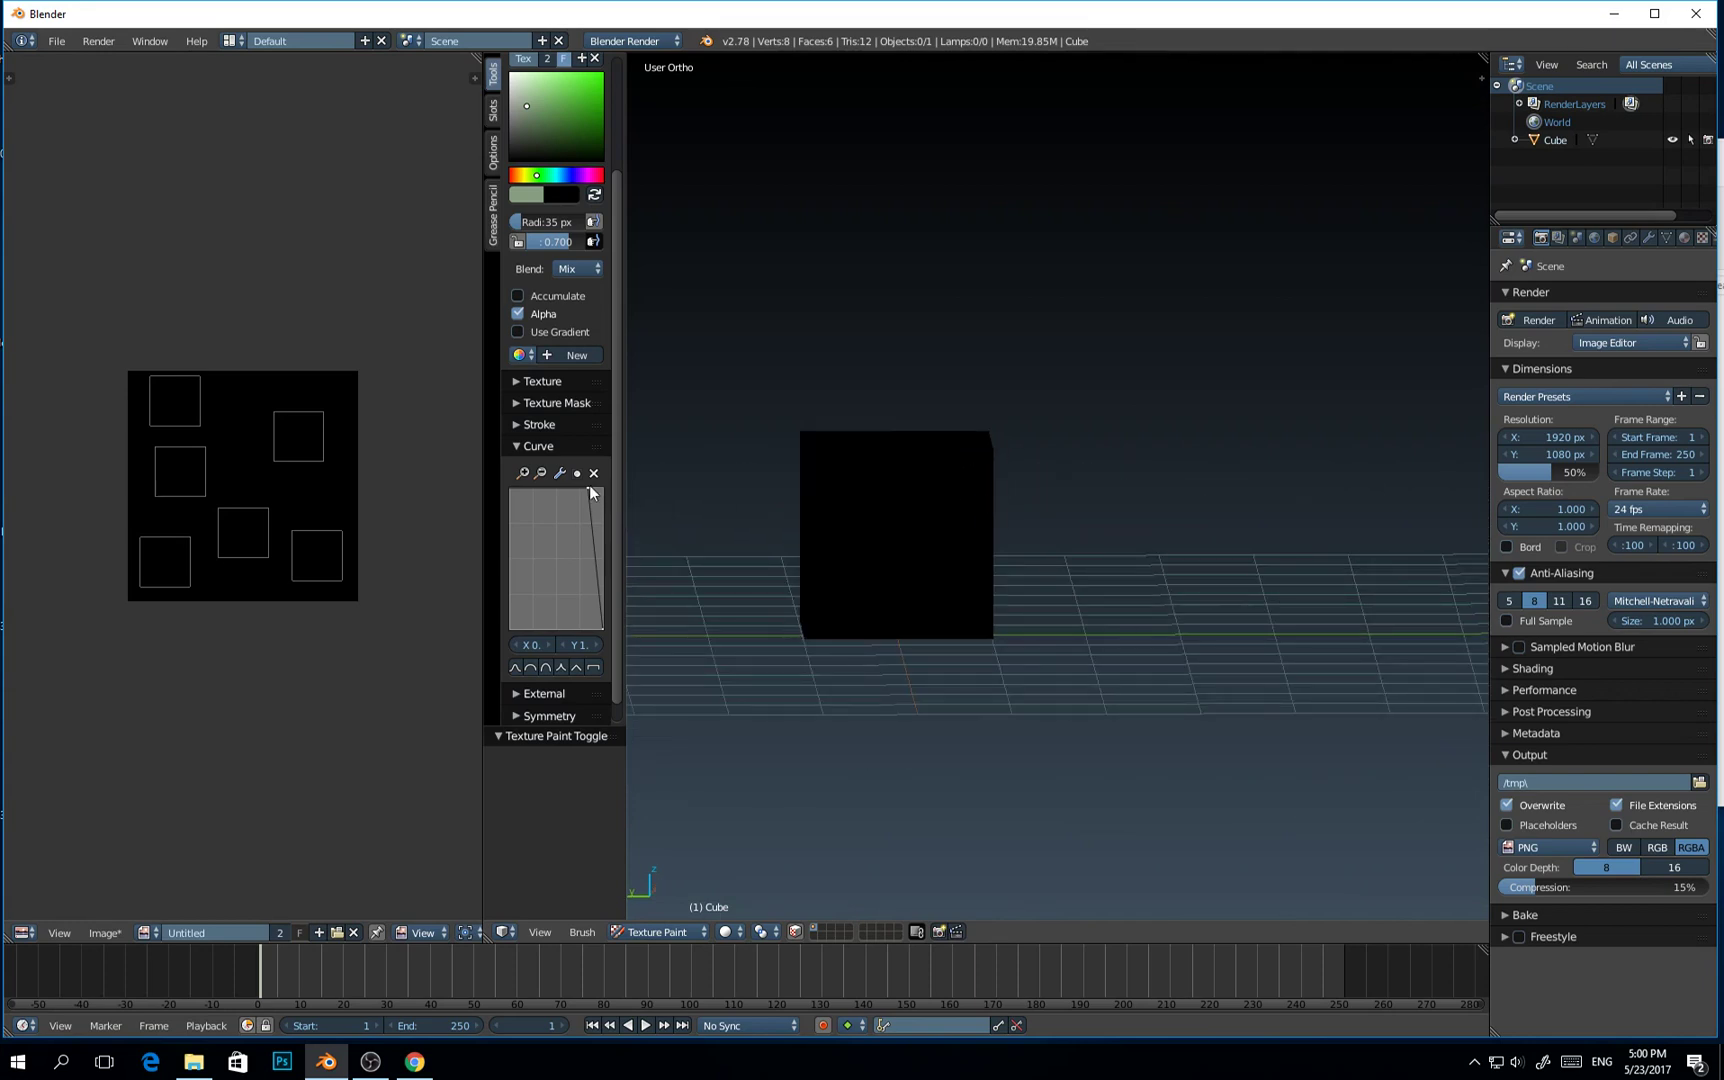
left_click_drag(482, 515, 451, 514)
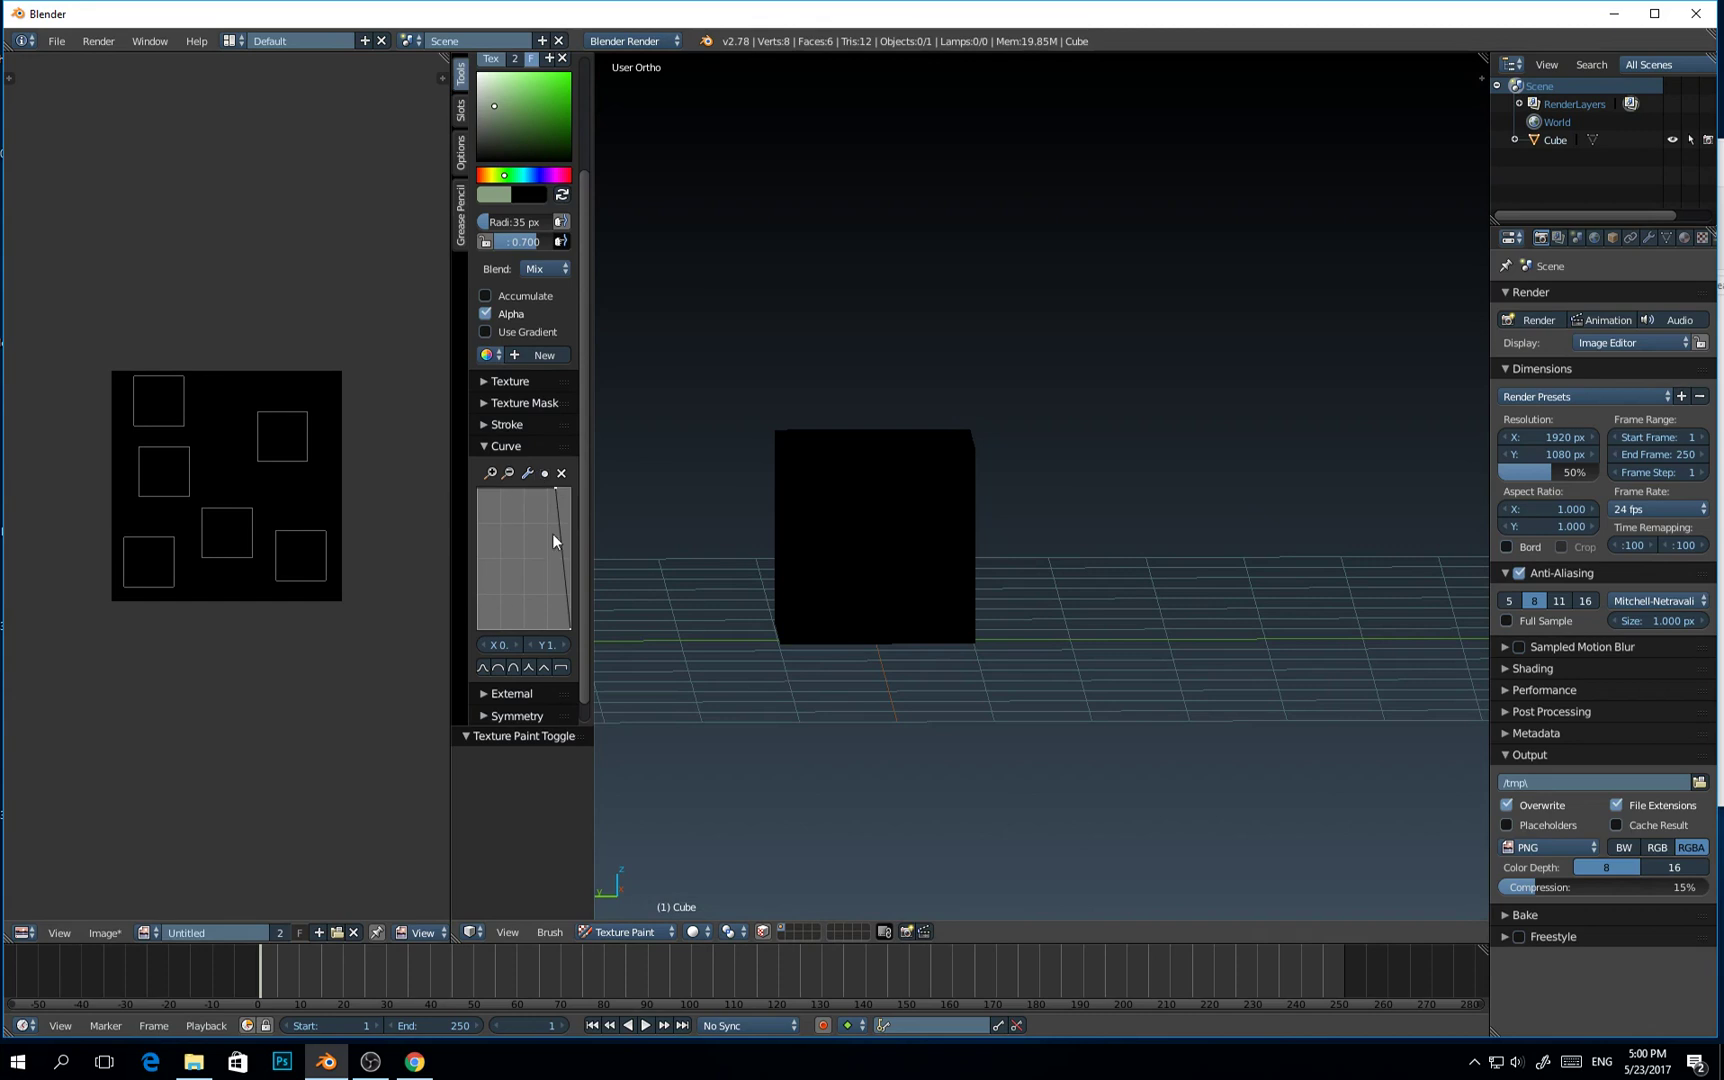
left_click_drag(557, 497, 480, 488)
mouse_move(488, 492)
left_mouse_down()
mouse_move(482, 622)
mouse_move(479, 494)
left_mouse_up()
mouse_move(478, 489)
left_mouse_down()
mouse_move(480, 590)
mouse_move(478, 489)
left_mouse_up()
left_click_drag(478, 489, 553, 489)
Set the brush color to a saturated green and the brush strength to 1.000
left_click_drag(518, 106, 556, 111)
left_click_drag(545, 242, 580, 242)
middle_click_drag(927, 366, 1051, 369)
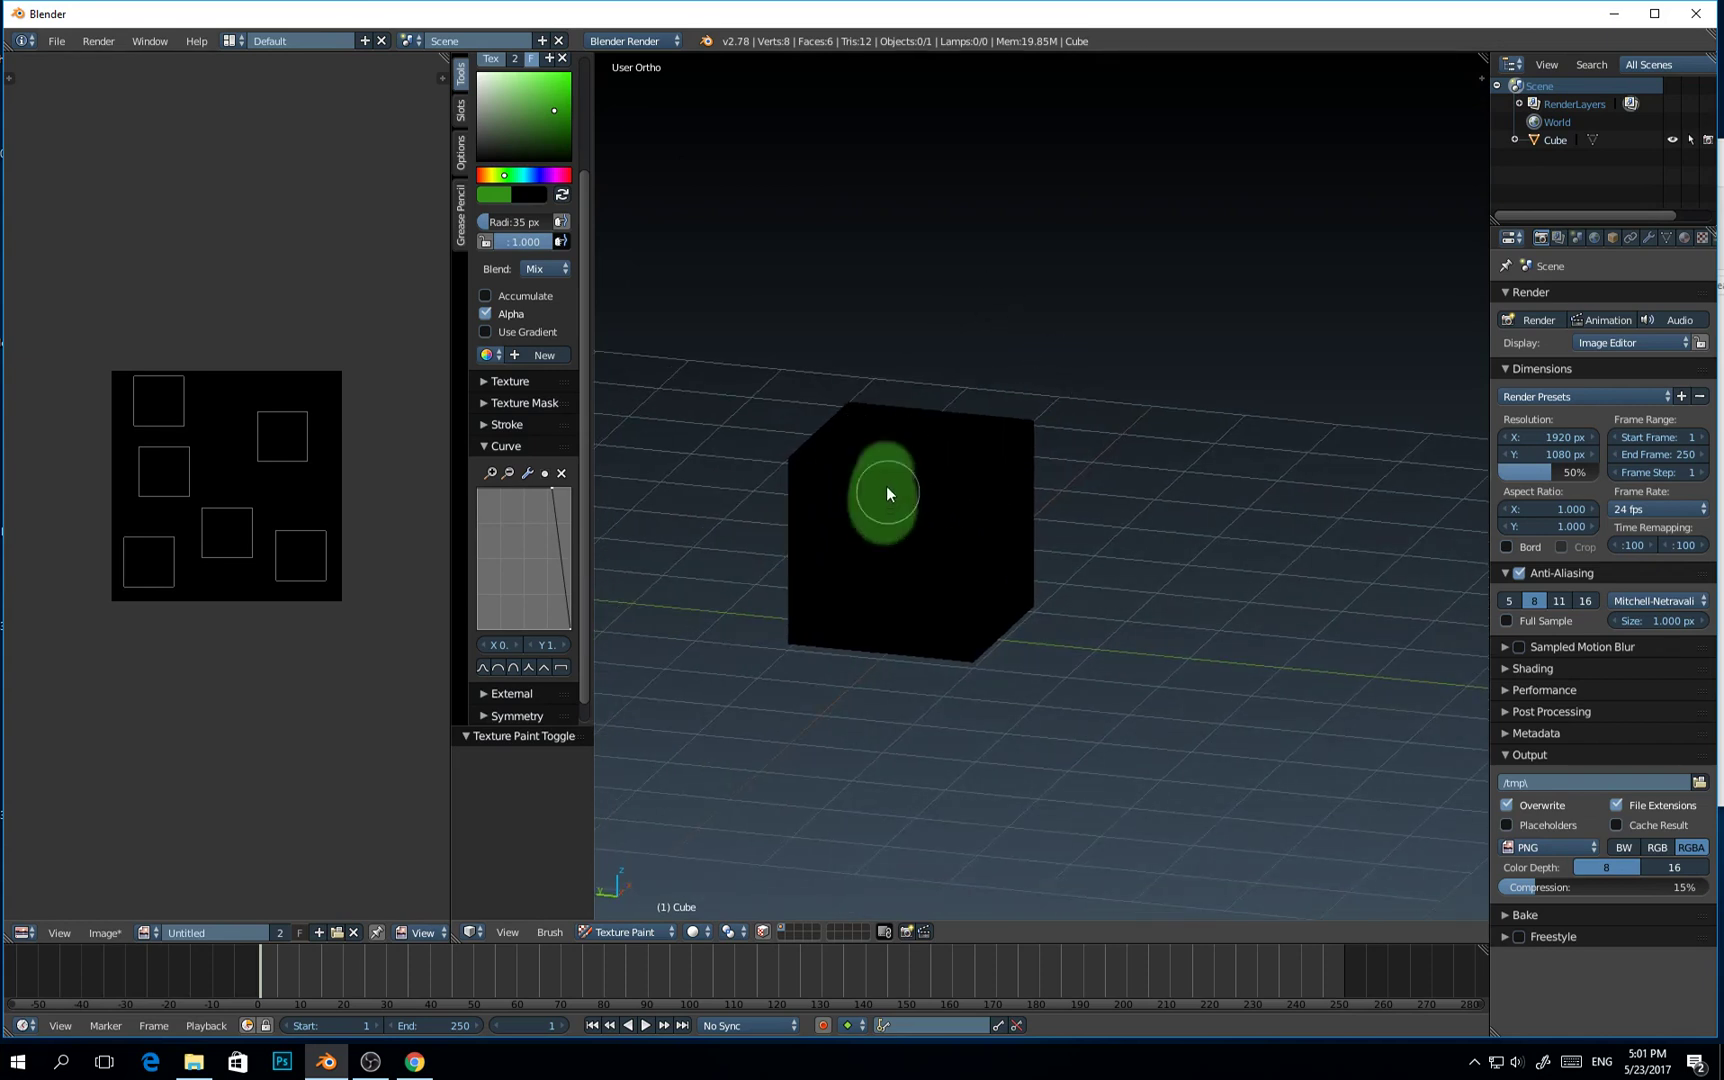
Paint several broad green strokes with the hard-edged brush across the cube's top and adjoining side faces
left_click_drag(887, 493, 880, 525)
left_click_drag(915, 593, 958, 480)
mouse_move(958, 480)
middle_mouse_down()
mouse_move(924, 568)
mouse_move(912, 470)
mouse_move(839, 496)
mouse_move(927, 436)
mouse_move(976, 492)
mouse_move(1003, 486)
middle_mouse_up()
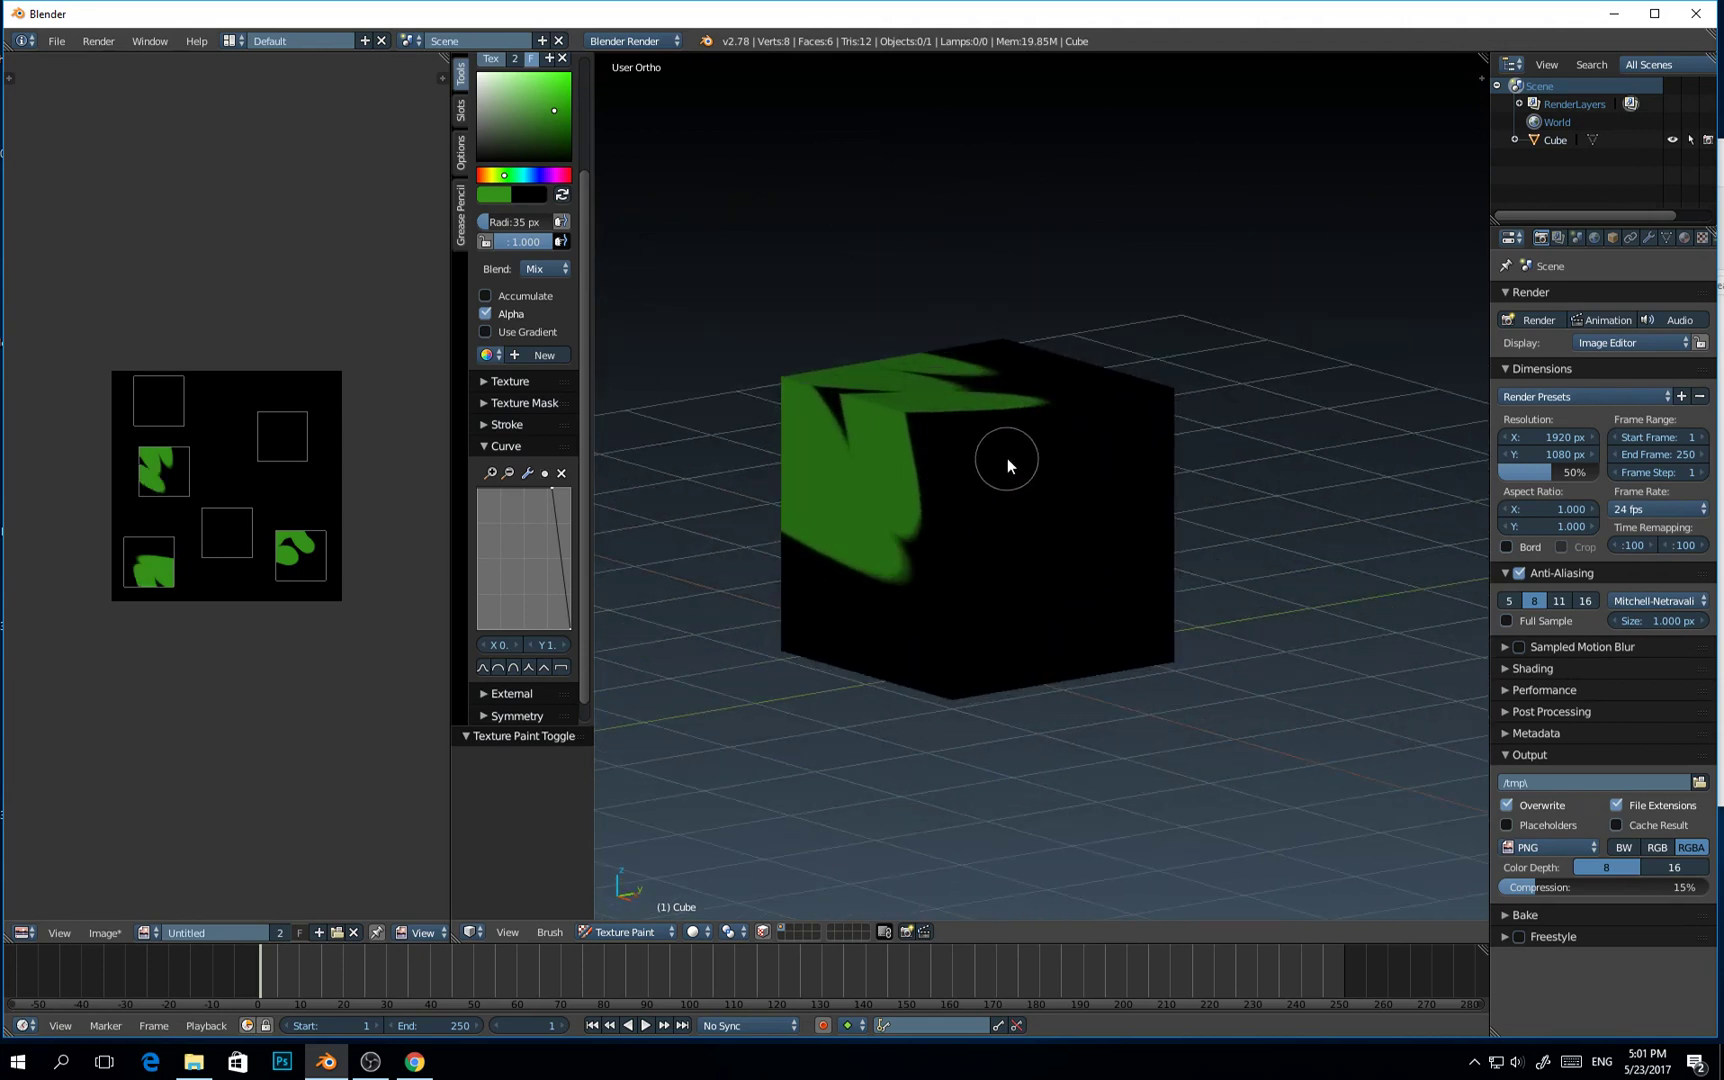
mouse_move(985, 466)
left_mouse_down()
mouse_move(932, 611)
mouse_move(994, 518)
mouse_move(959, 602)
mouse_move(1027, 543)
mouse_move(943, 592)
mouse_move(982, 515)
mouse_move(945, 603)
mouse_move(973, 519)
left_mouse_up()
mouse_move(954, 481)
middle_mouse_down()
mouse_move(981, 566)
mouse_move(1082, 598)
mouse_move(1196, 590)
mouse_move(1137, 560)
mouse_move(1131, 536)
mouse_move(1143, 570)
mouse_move(1112, 500)
middle_mouse_up()
scroll(1000, 510, "up", 3)
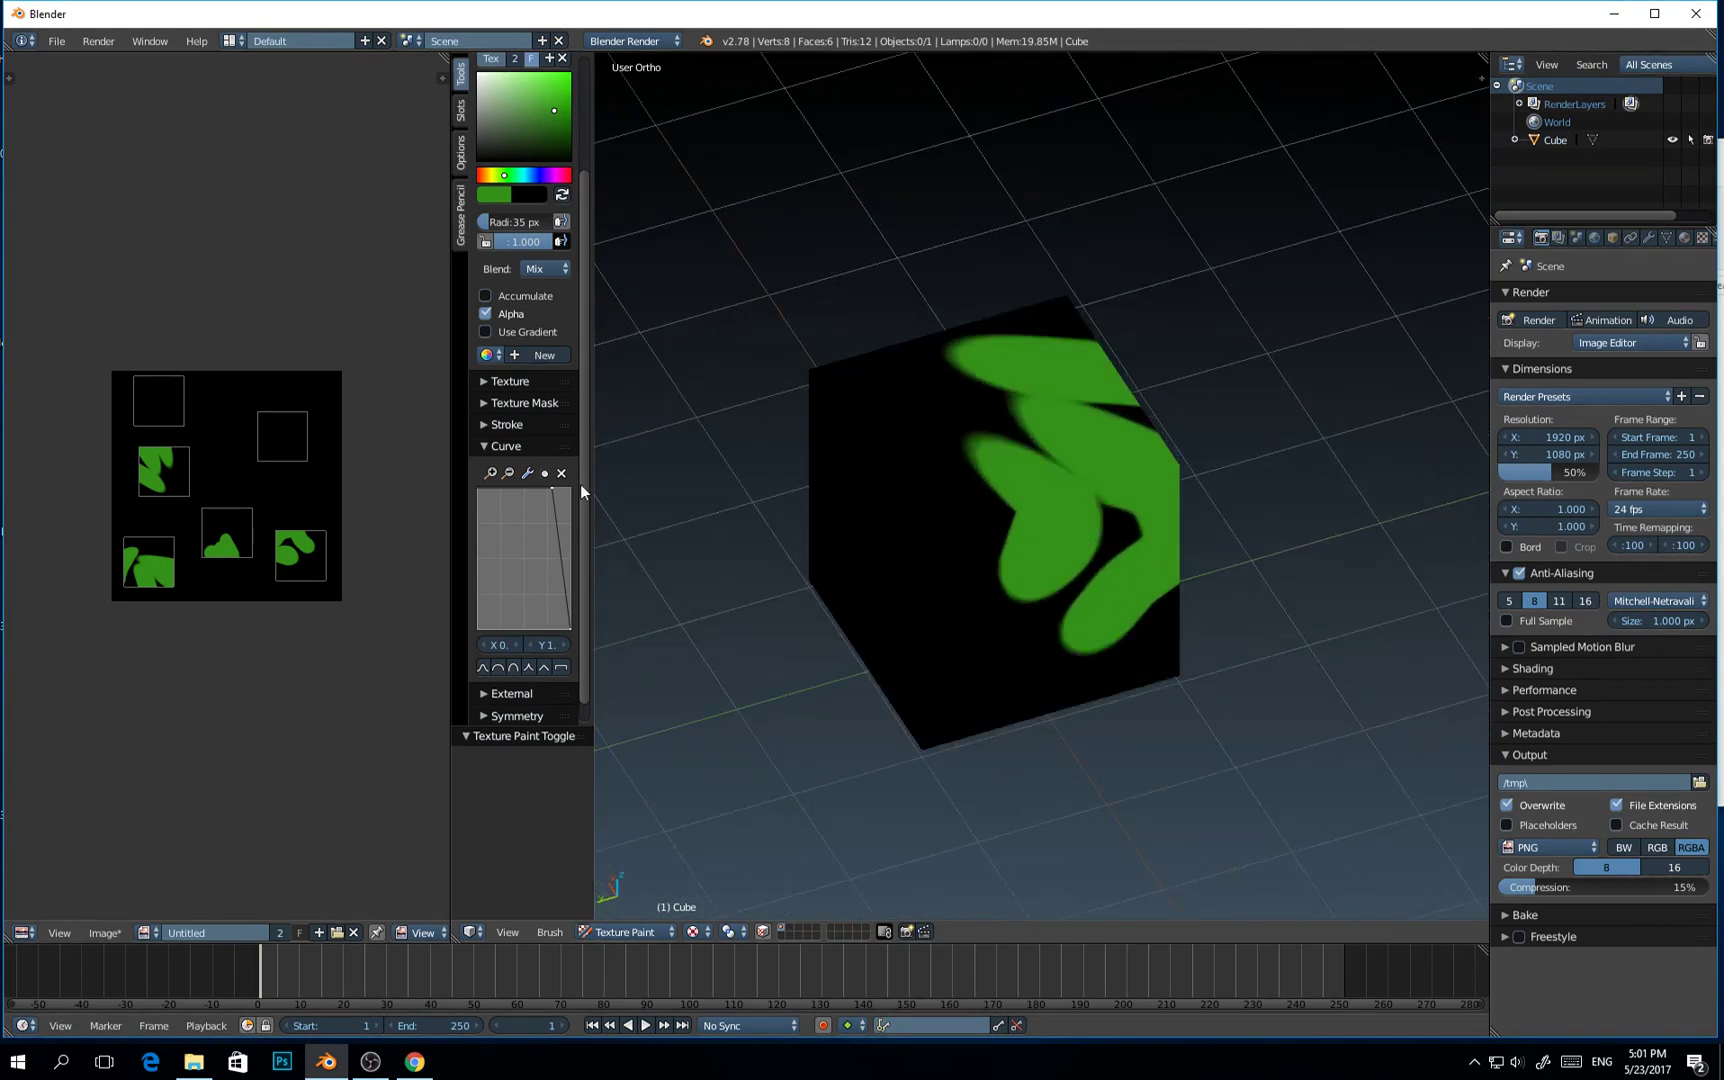
Move the falloff curve's start point down to a low, gentle slope for a soft edge, and set the brush radius to 59 px
scroll(584, 481, "up", 1)
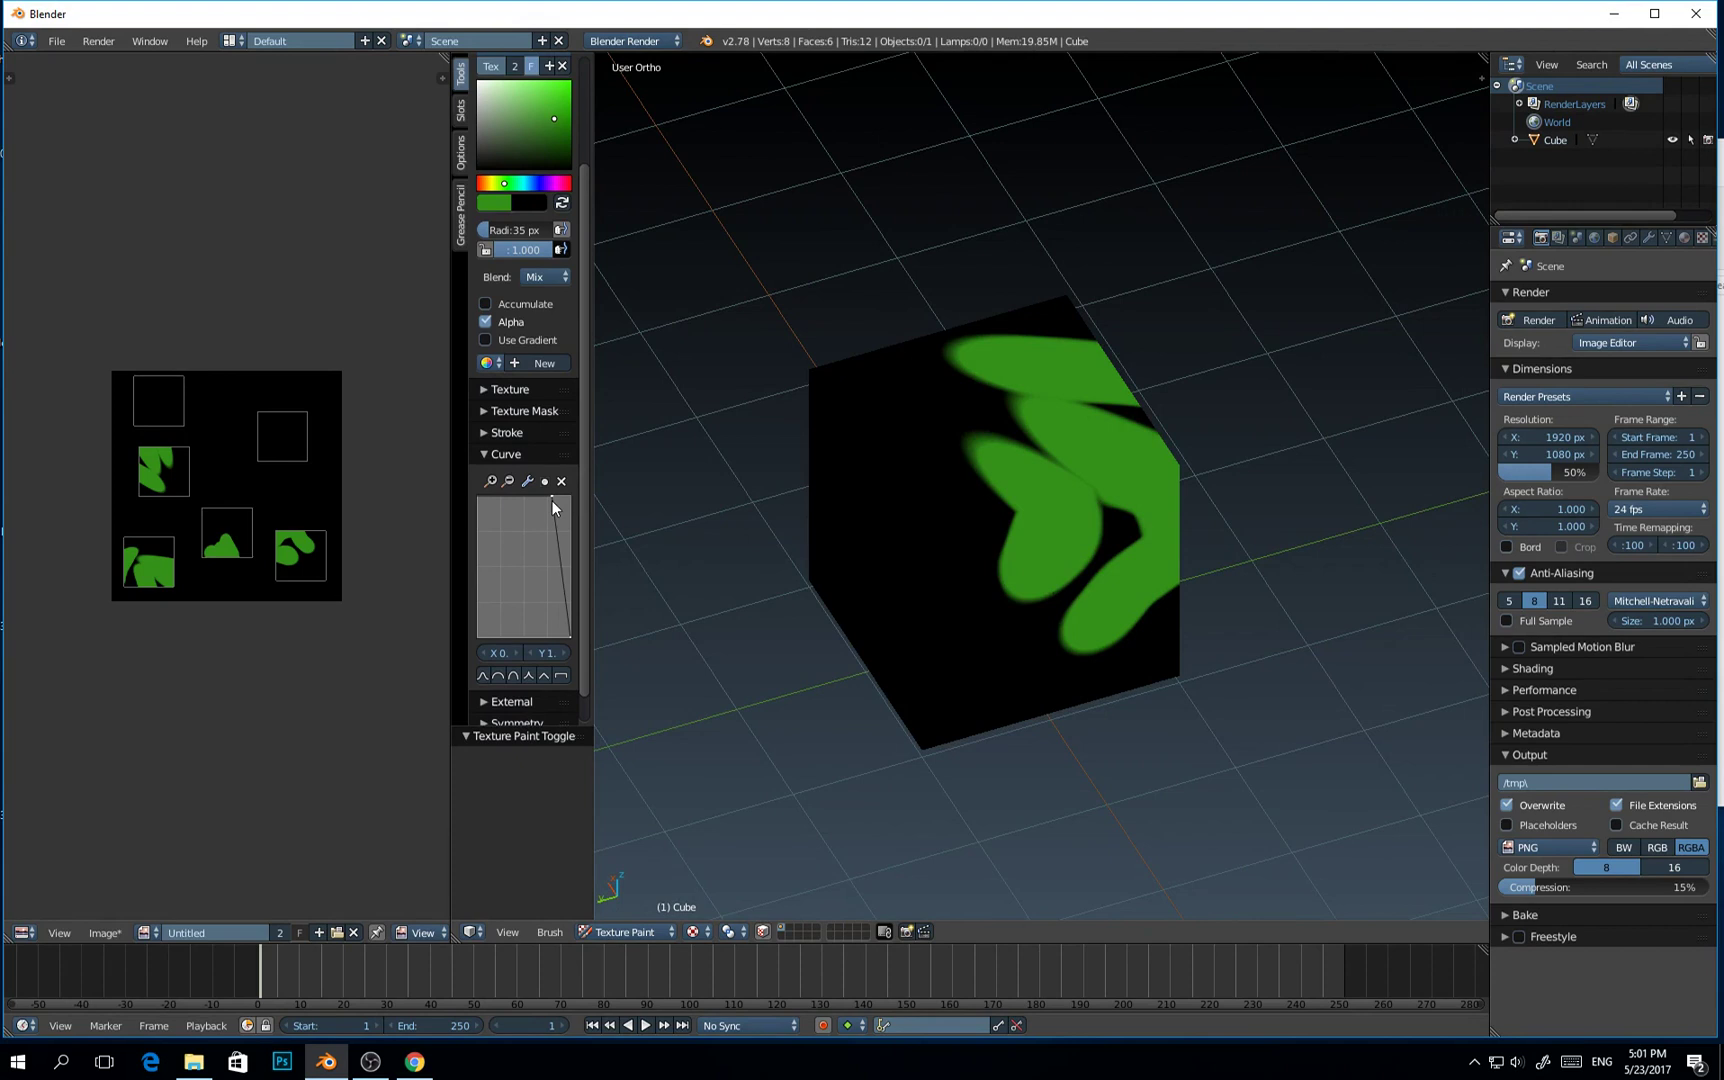
middle_click_drag(968, 467, 1033, 485)
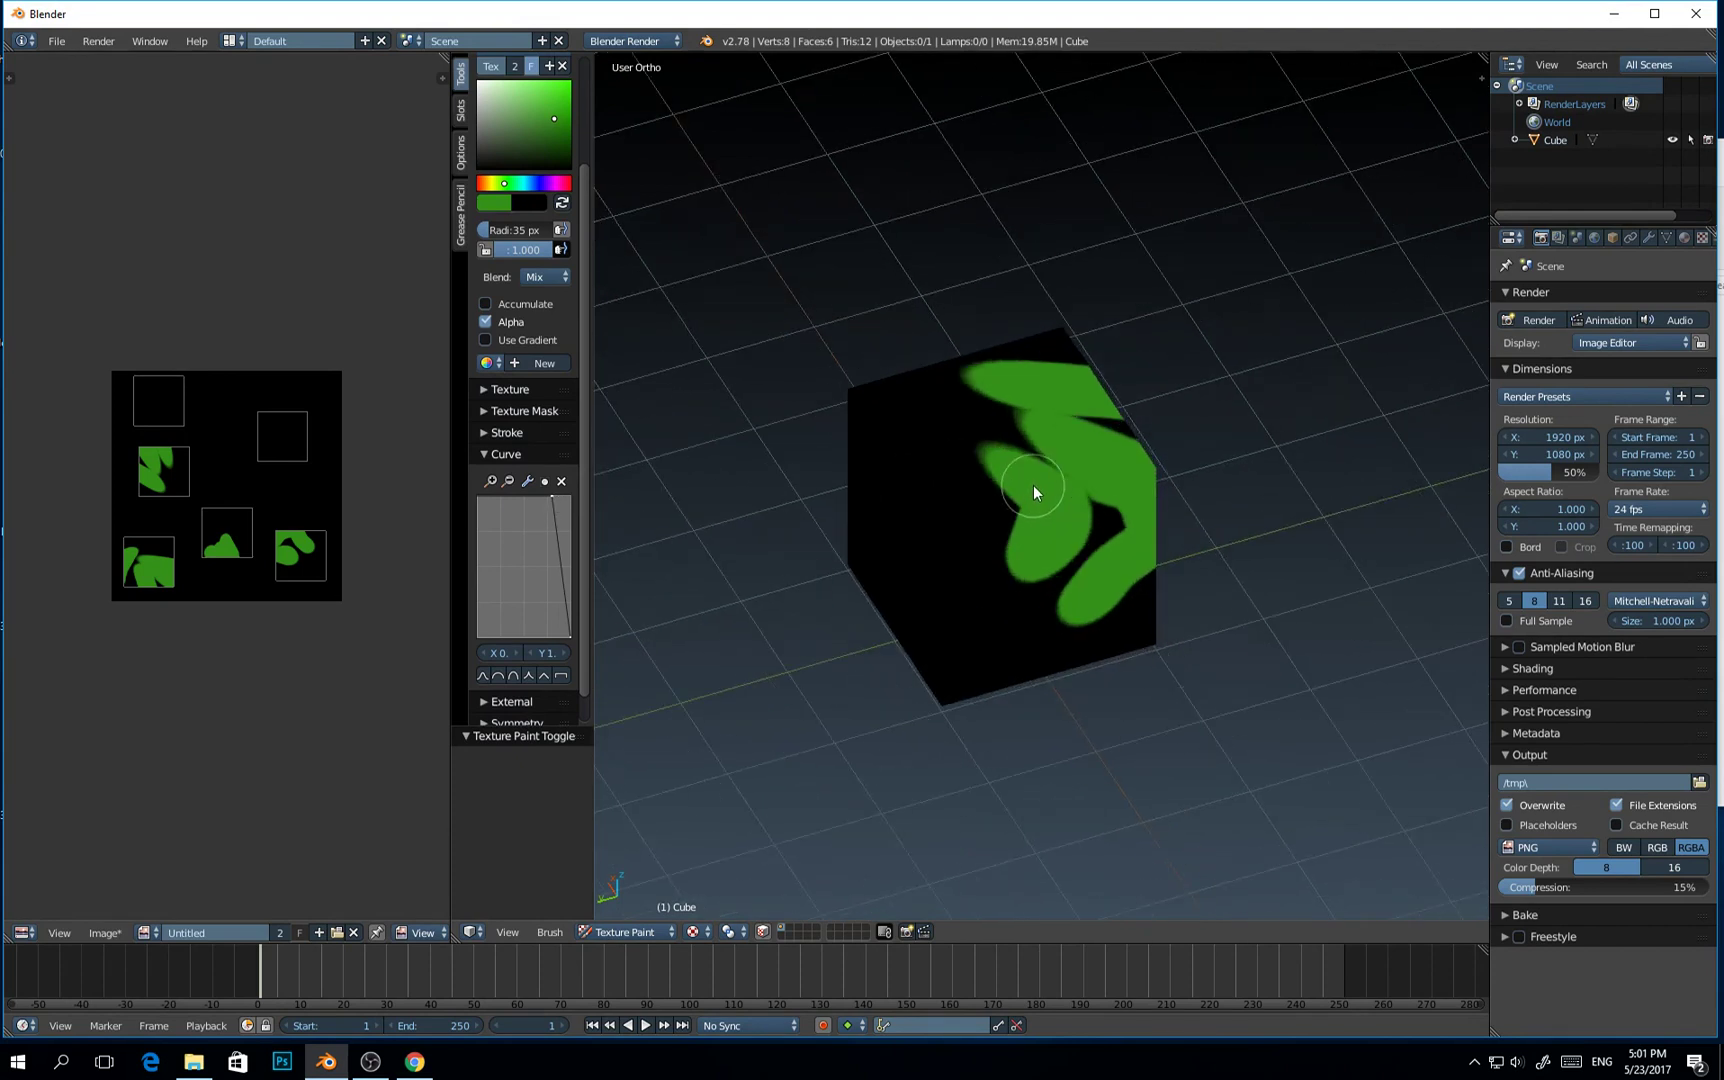
left_click_drag(552, 498, 478, 602)
key("f")
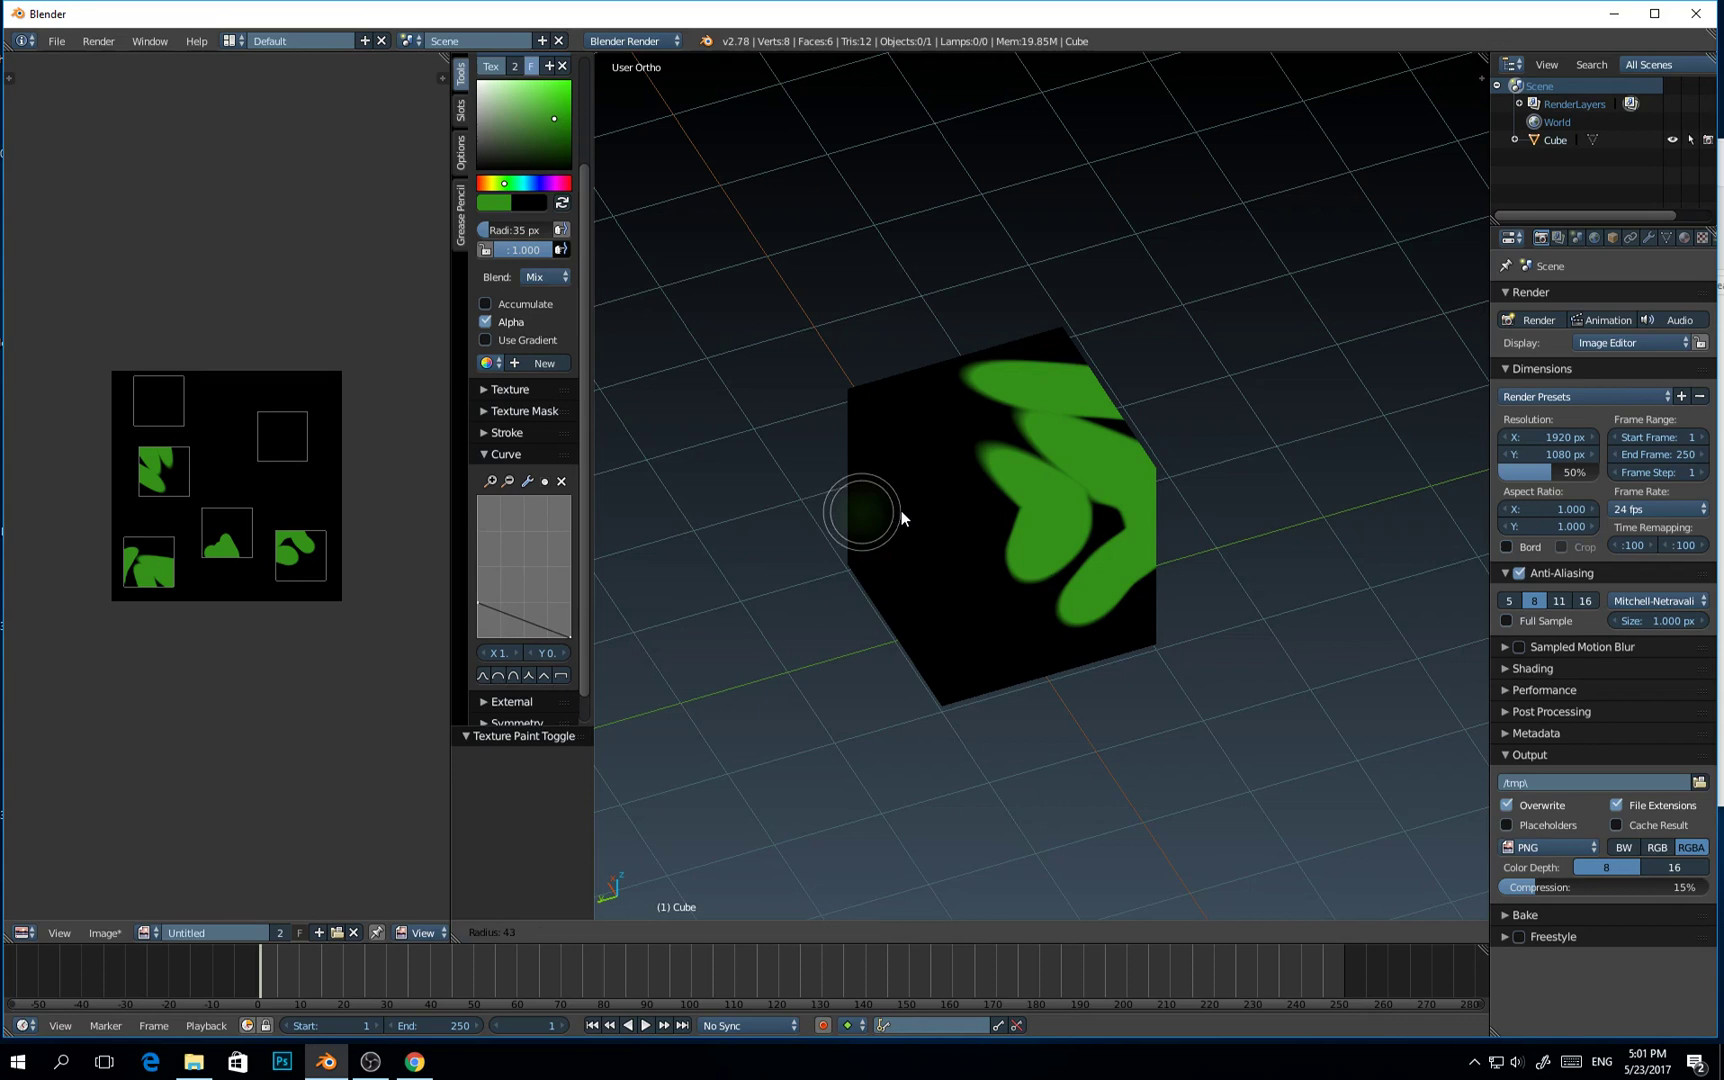
left_click(938, 510)
key("bracketleft")
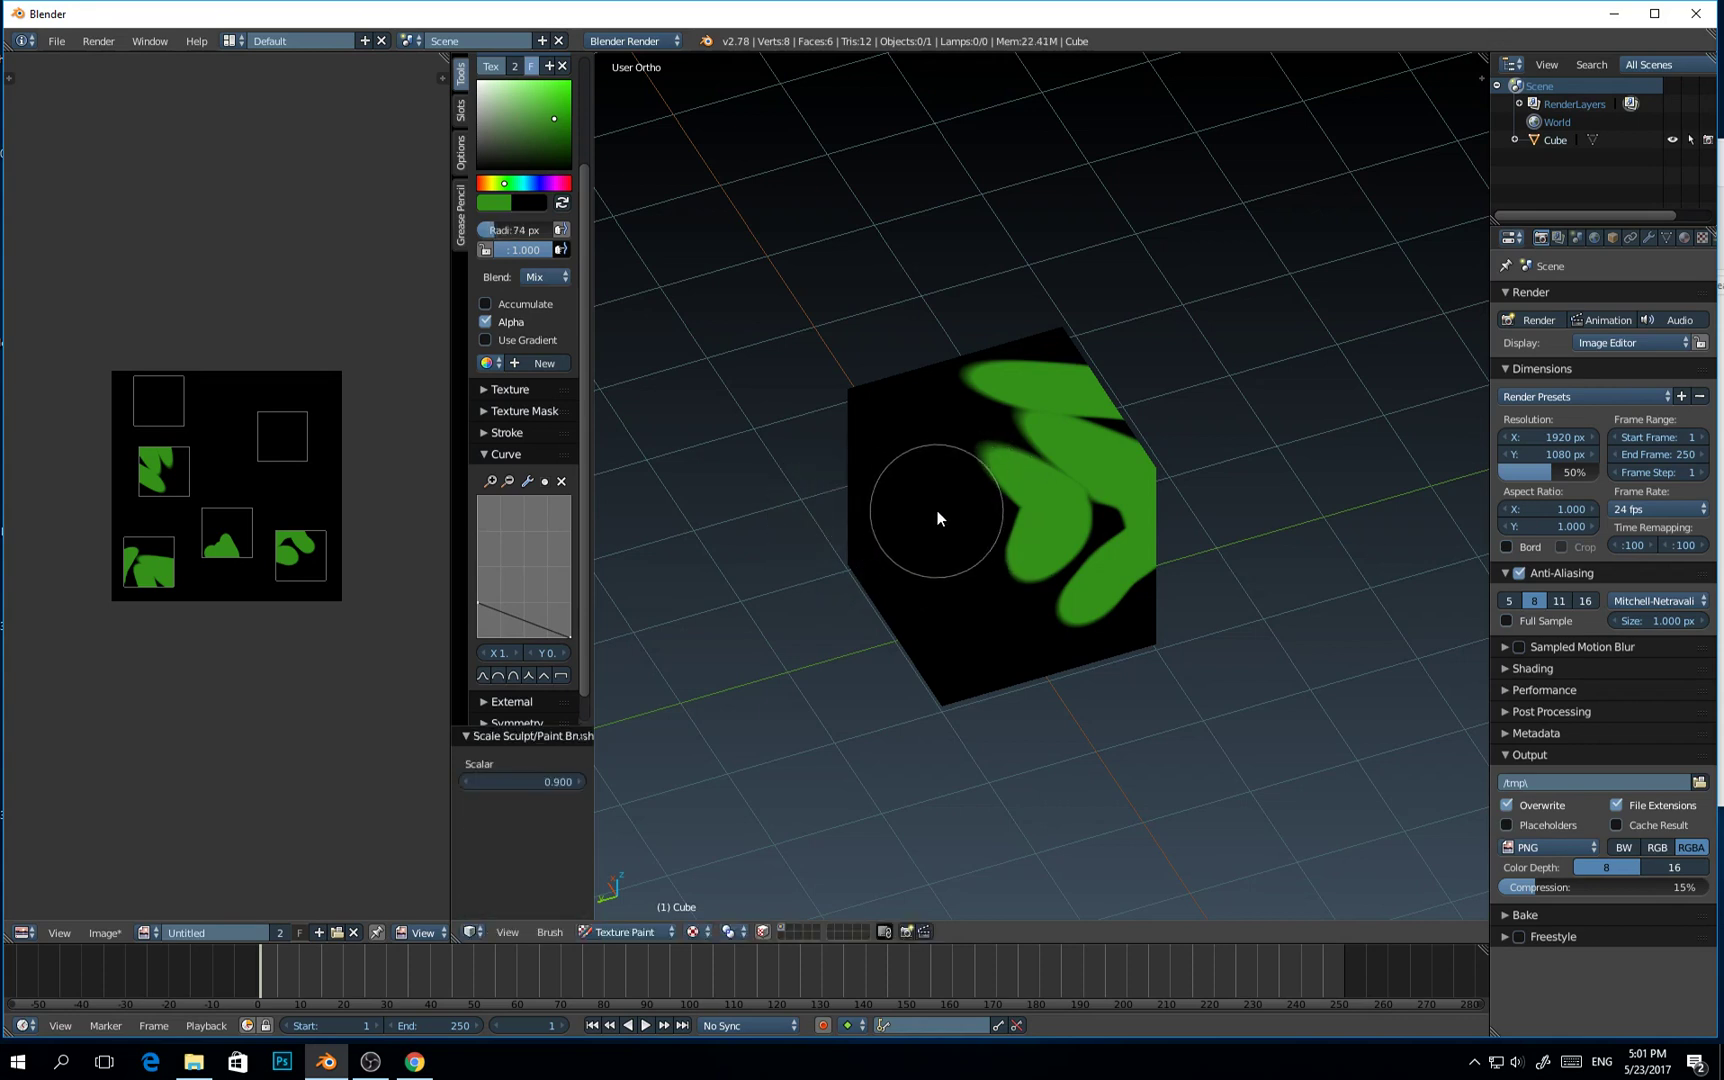
Paint large soft-edged green strokes over the still black side faces of the cube
left_click_drag(910, 506, 923, 533)
mouse_move(923, 533)
middle_mouse_down()
mouse_move(906, 595)
mouse_move(1413, 543)
mouse_move(1100, 641)
mouse_move(1157, 522)
middle_mouse_up()
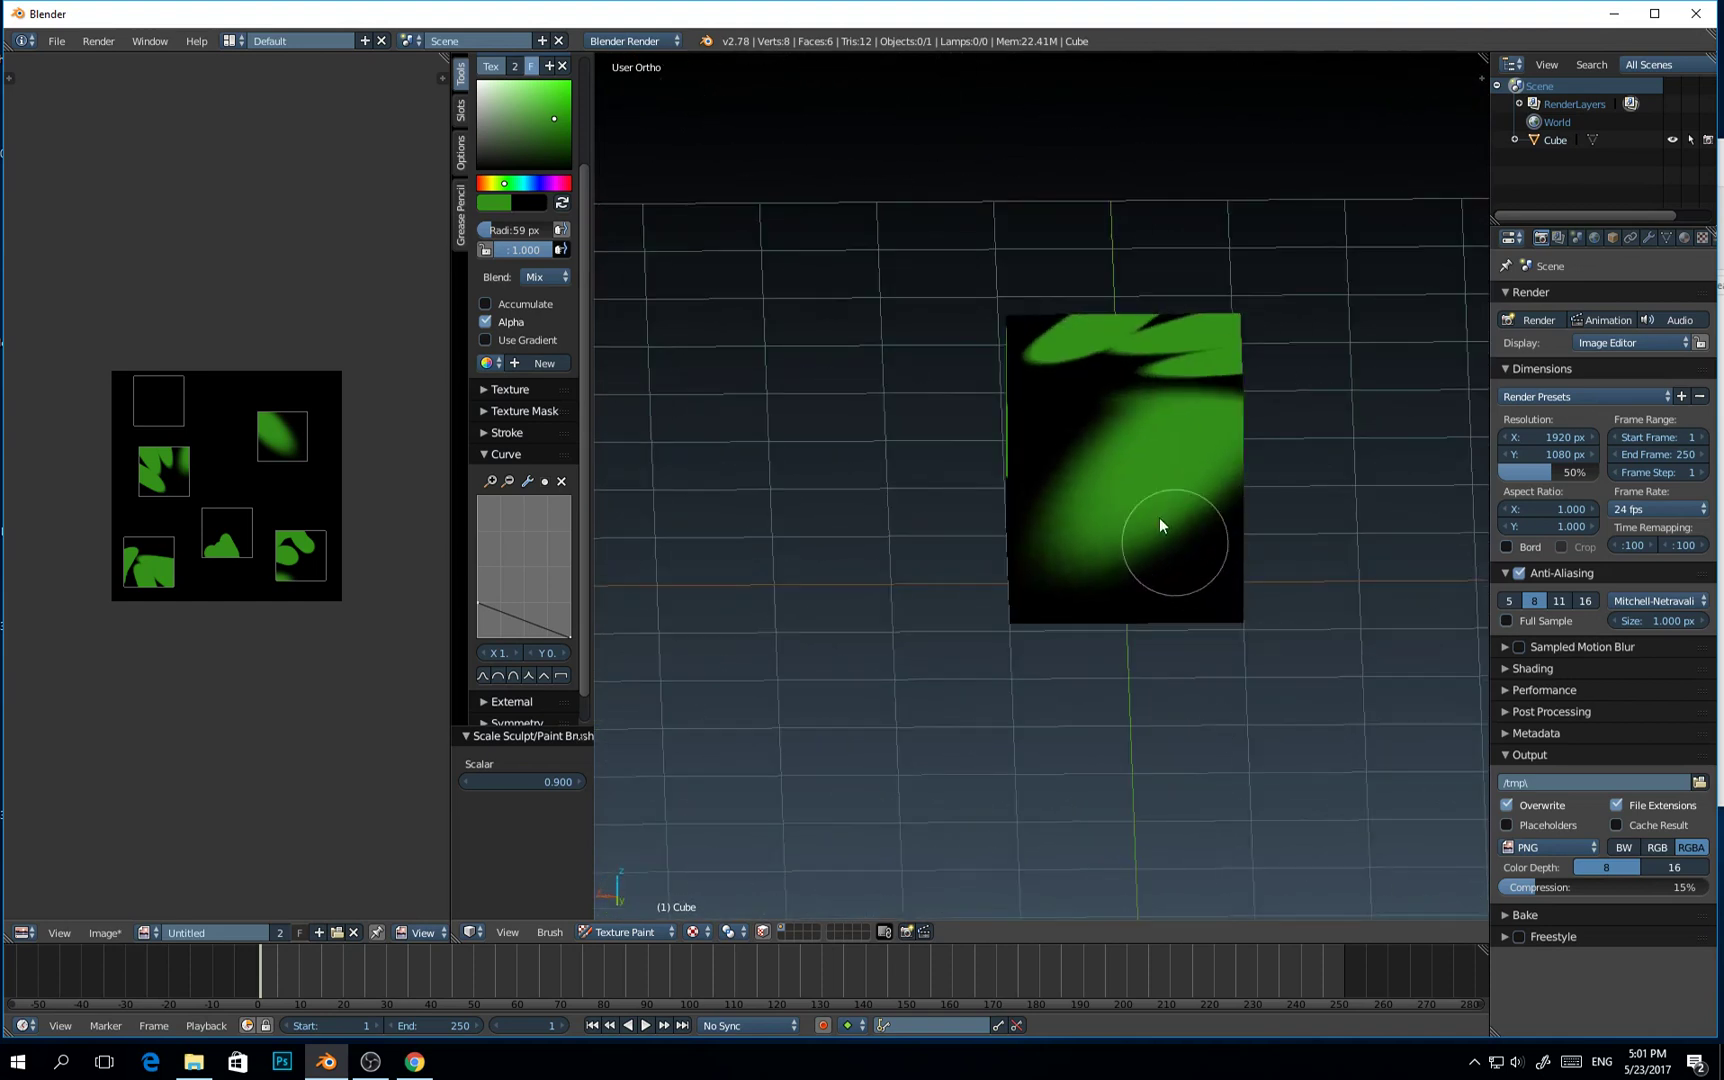
mouse_move(1051, 448)
middle_mouse_down()
mouse_move(1228, 500)
mouse_move(1154, 504)
mouse_move(1143, 454)
middle_mouse_up()
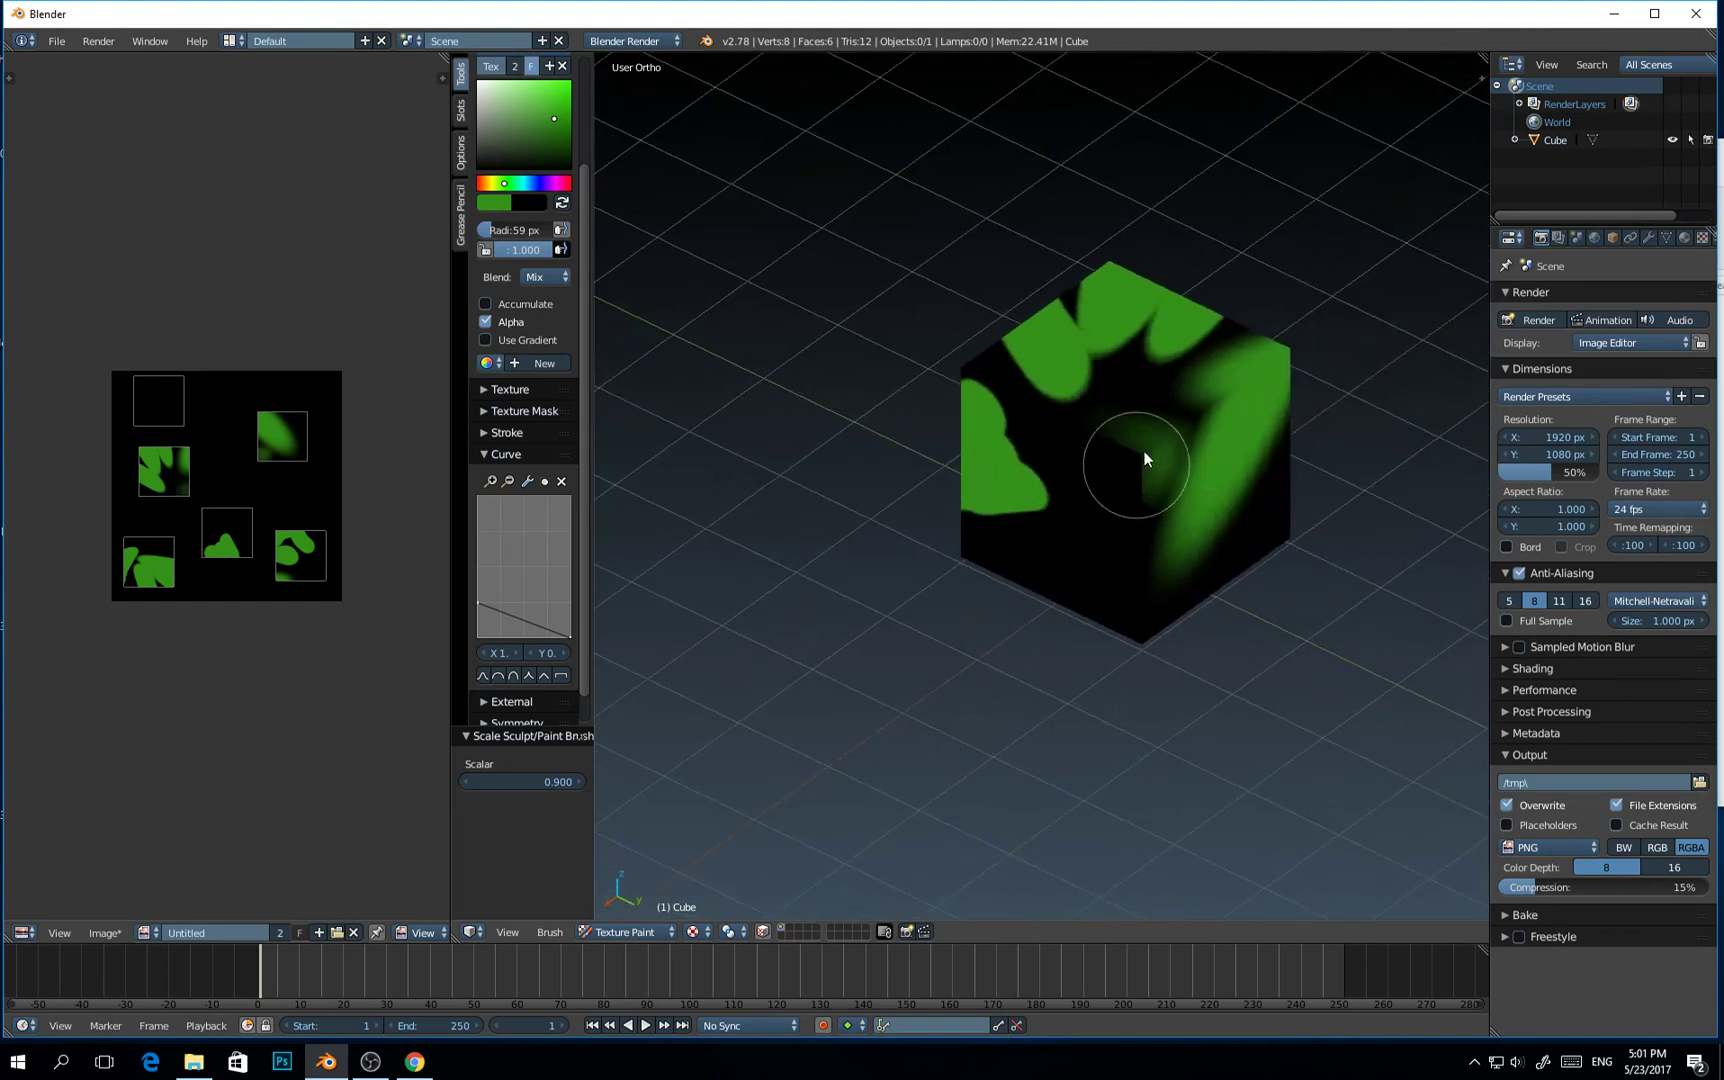
mouse_move(1131, 486)
left_mouse_down()
mouse_move(1108, 449)
mouse_move(1139, 450)
mouse_move(1145, 540)
mouse_move(1065, 505)
left_mouse_up()
mouse_move(1065, 505)
middle_mouse_down()
mouse_move(1288, 549)
mouse_move(1051, 542)
mouse_move(1299, 630)
mouse_move(784, 512)
mouse_move(1315, 527)
mouse_move(978, 527)
middle_mouse_up()
scroll(1288, 549, "down", 3)
scroll(1060, 515, "up", 3)
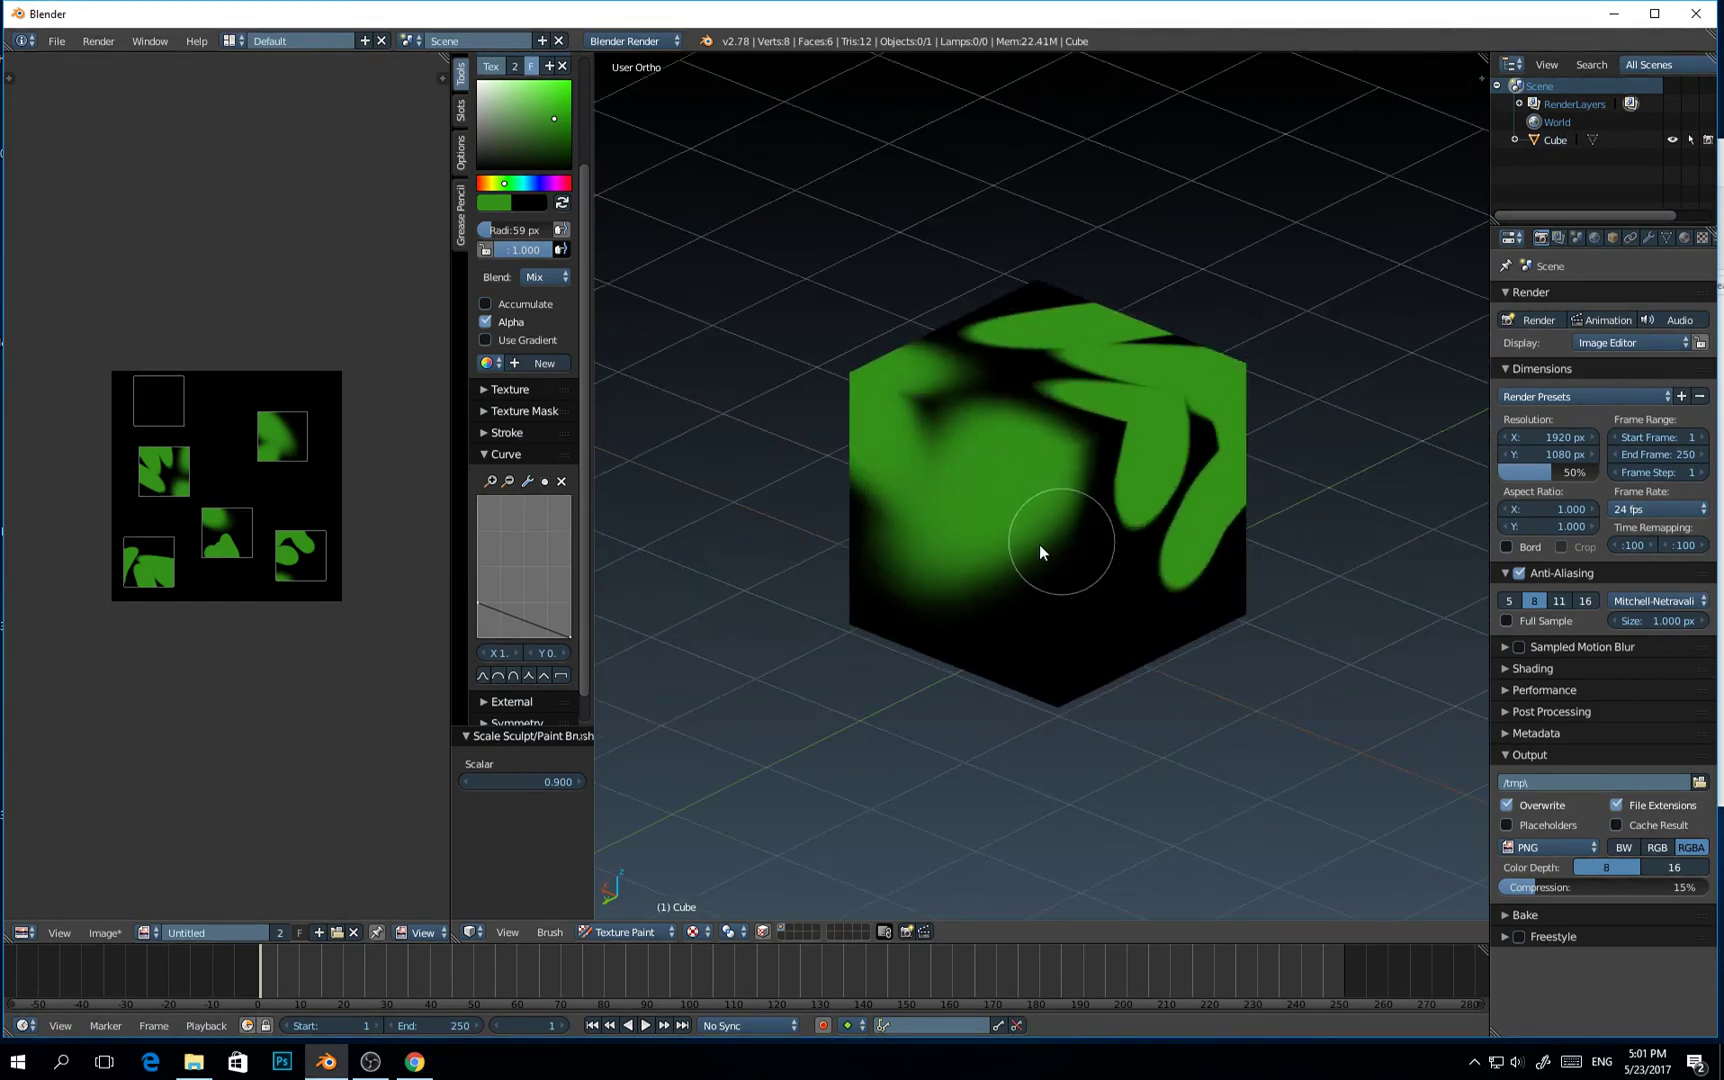
Enlarge the brush radius to 88 px and paint a soft teal spot between the green strokes around the cube's near edge
key("bracketright")
key("bracketright")
key("bracketright")
key("bracketright")
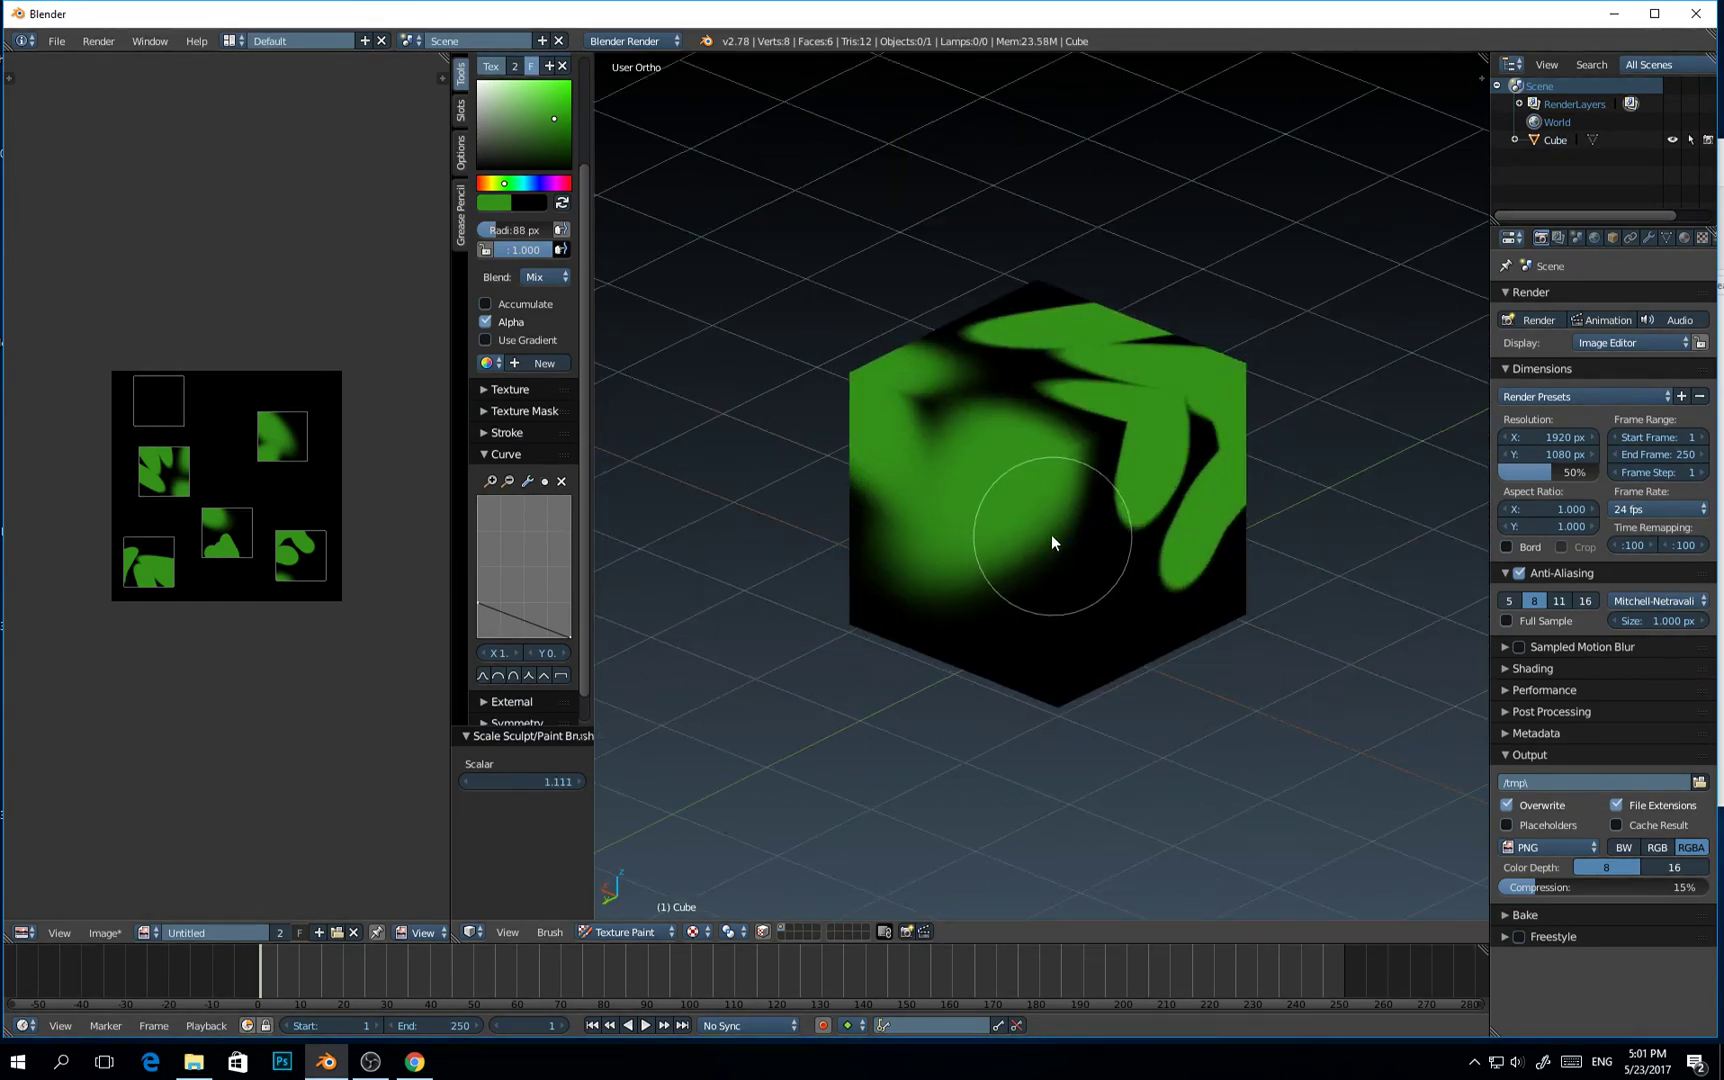
mouse_move(1051, 533)
middle_mouse_down("shift")
mouse_move(993, 543)
mouse_move(1012, 531)
middle_mouse_up("shift")
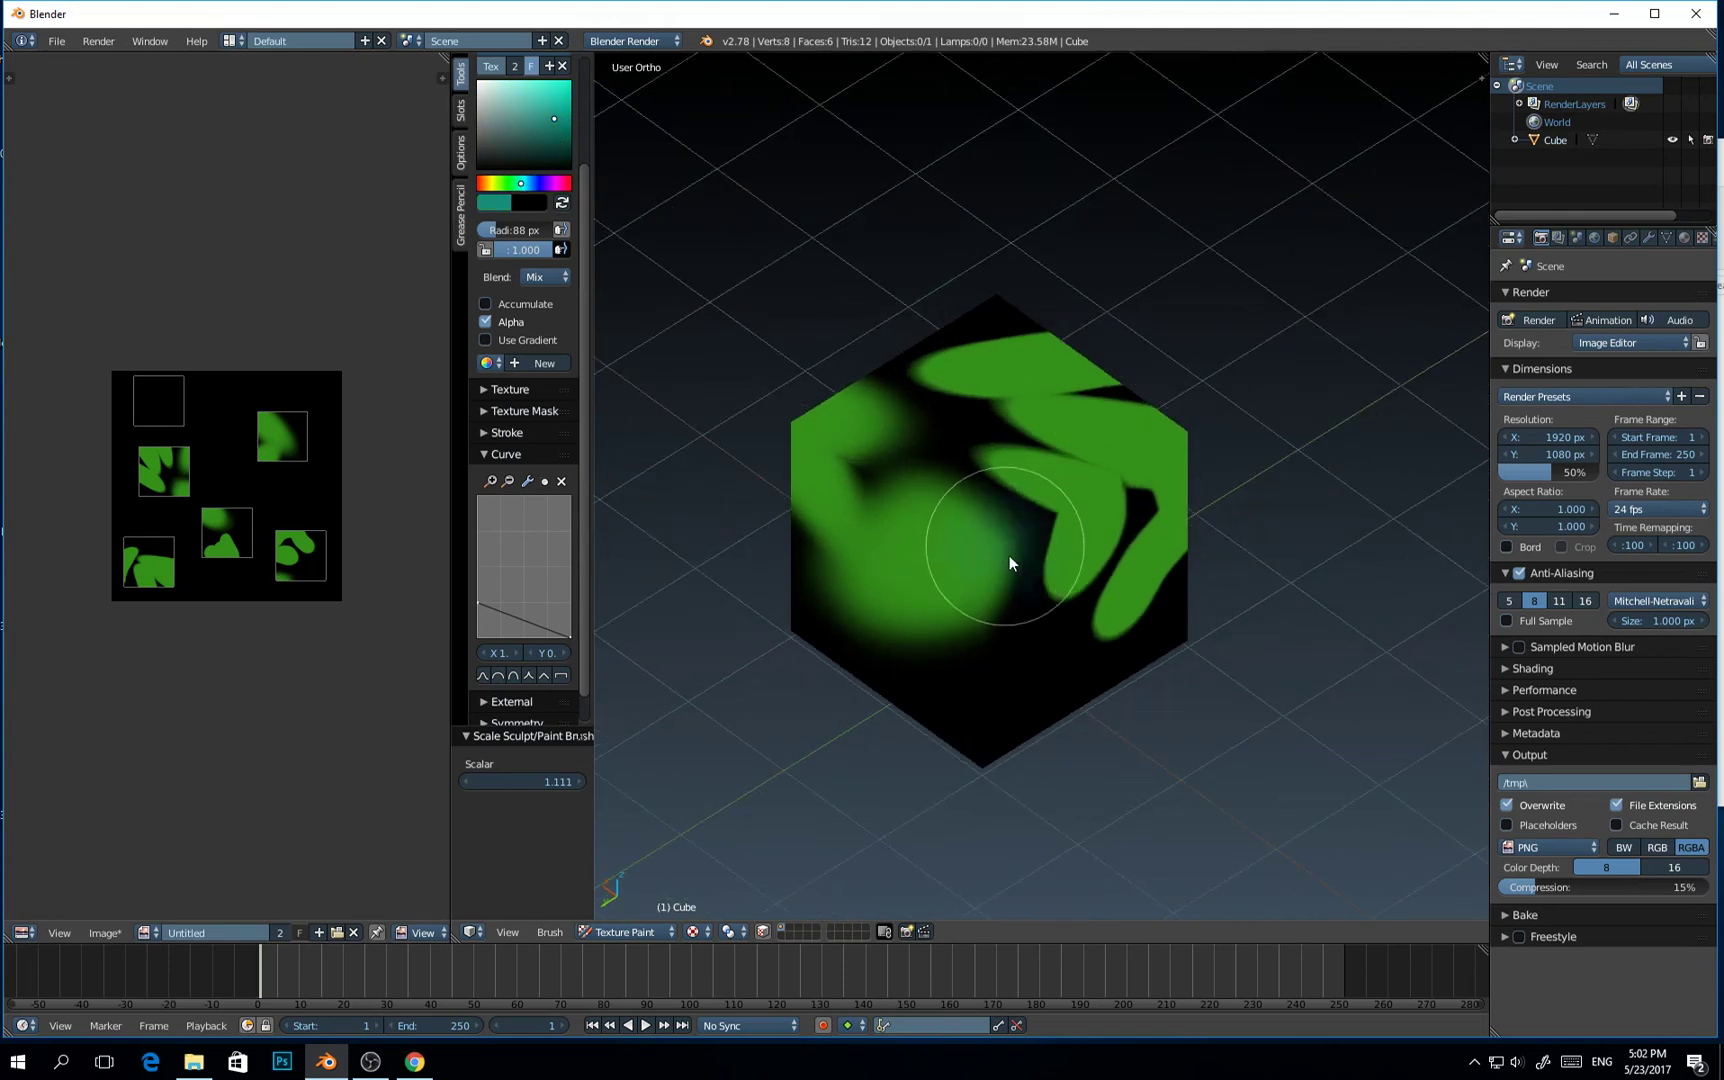
mouse_move(1009, 555)
left_mouse_down()
mouse_move(978, 514)
mouse_move(986, 552)
mouse_move(953, 563)
mouse_move(970, 525)
left_mouse_up()
Paint a soft blue and a soft purple spot next to the teal one, and sample the teal paint as the brush color
left_click(527, 183)
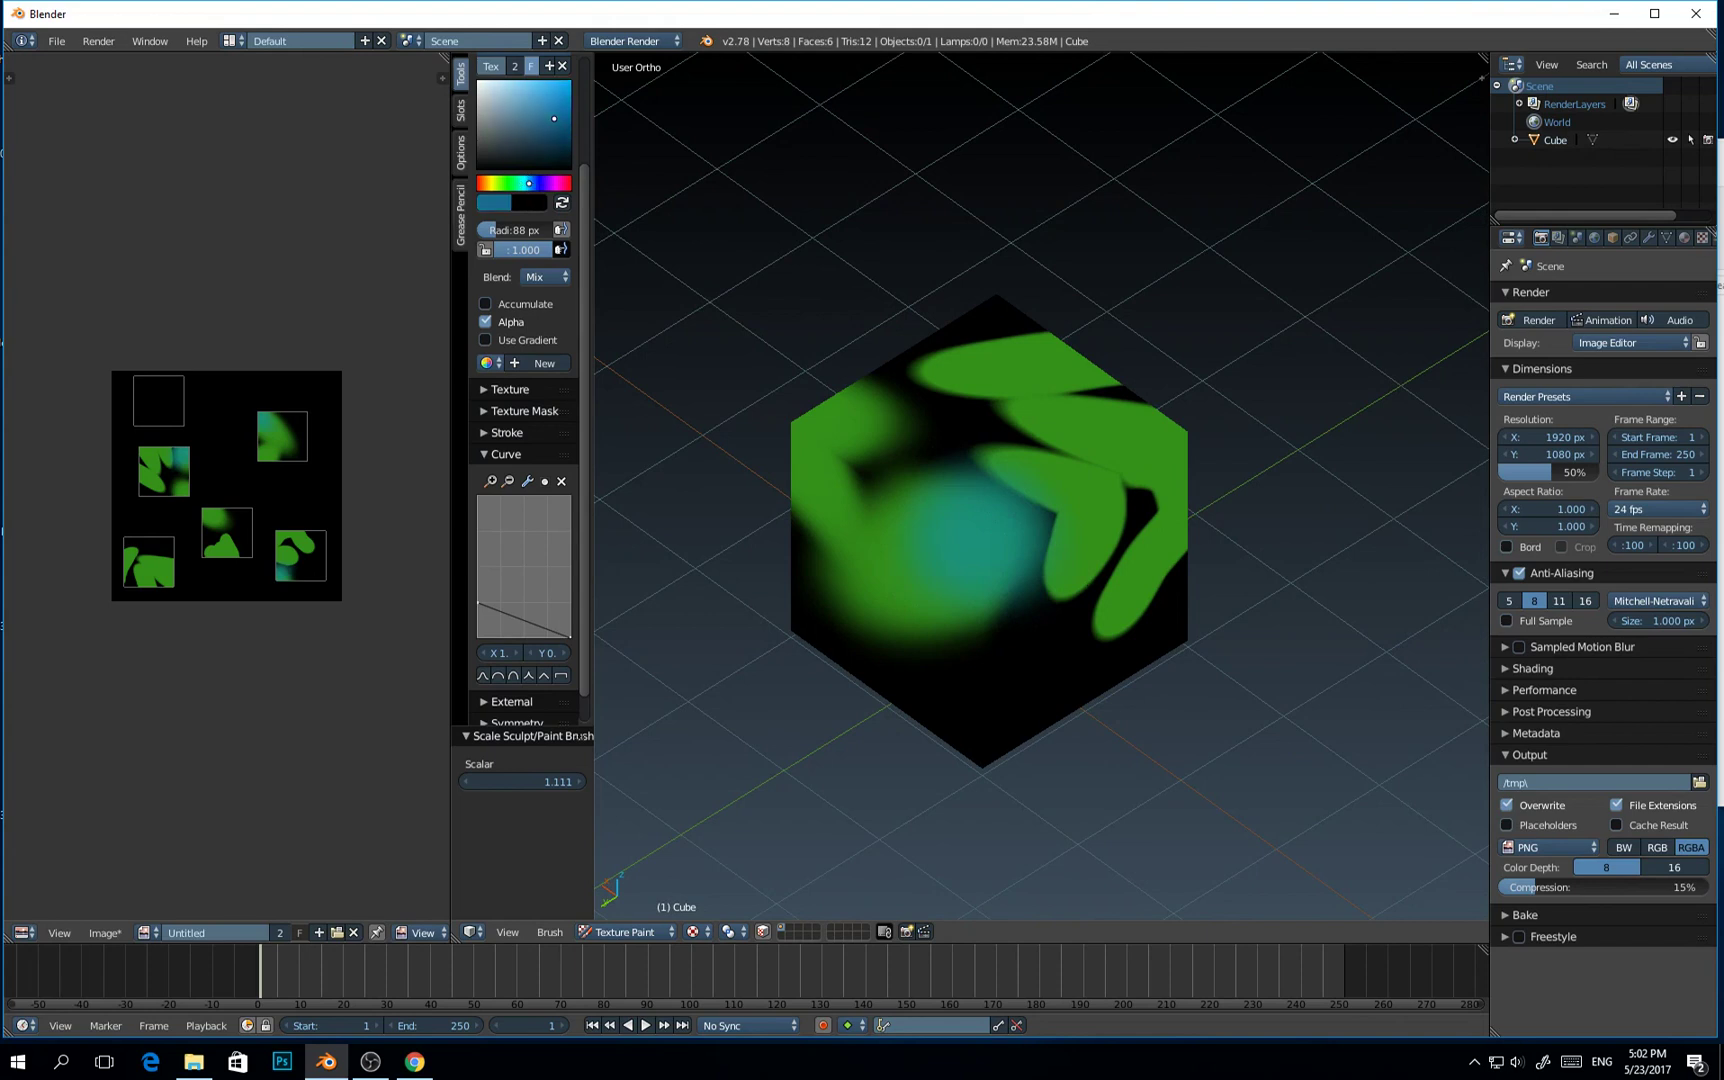
mouse_move(1007, 688)
left_mouse_down()
mouse_move(975, 593)
mouse_move(992, 613)
mouse_move(972, 651)
left_mouse_up()
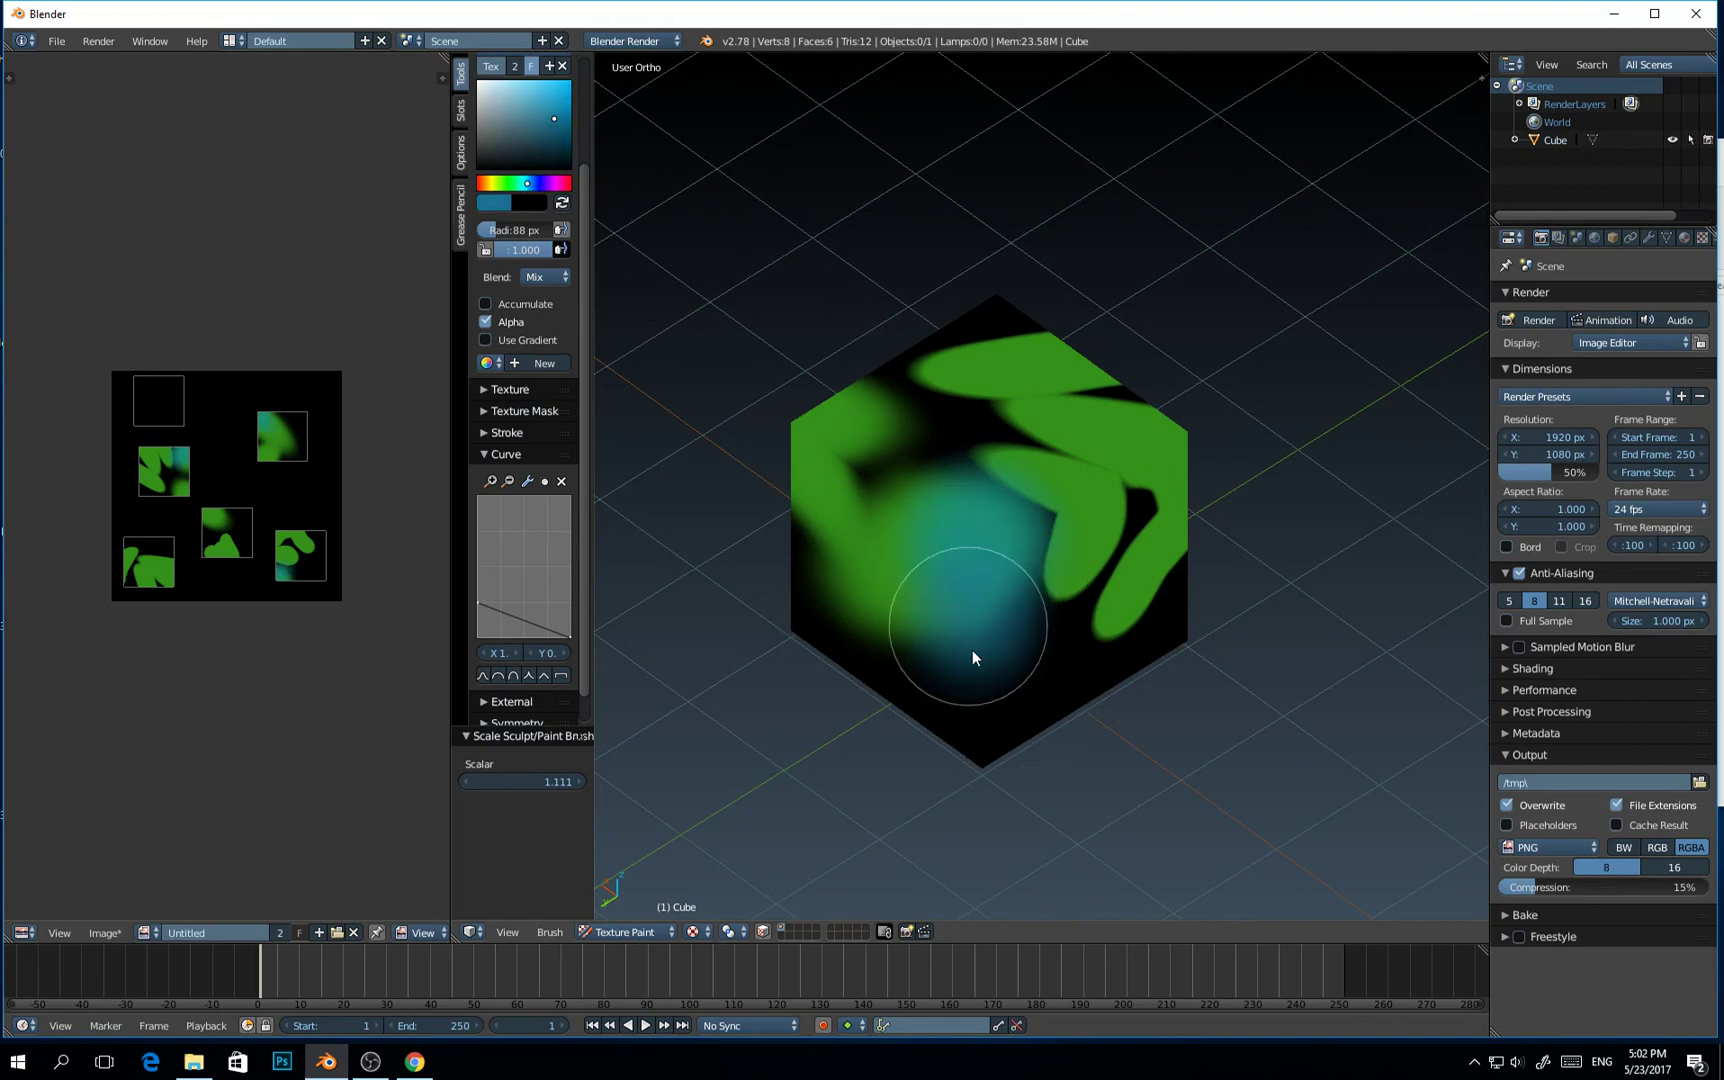
left_click(547, 183)
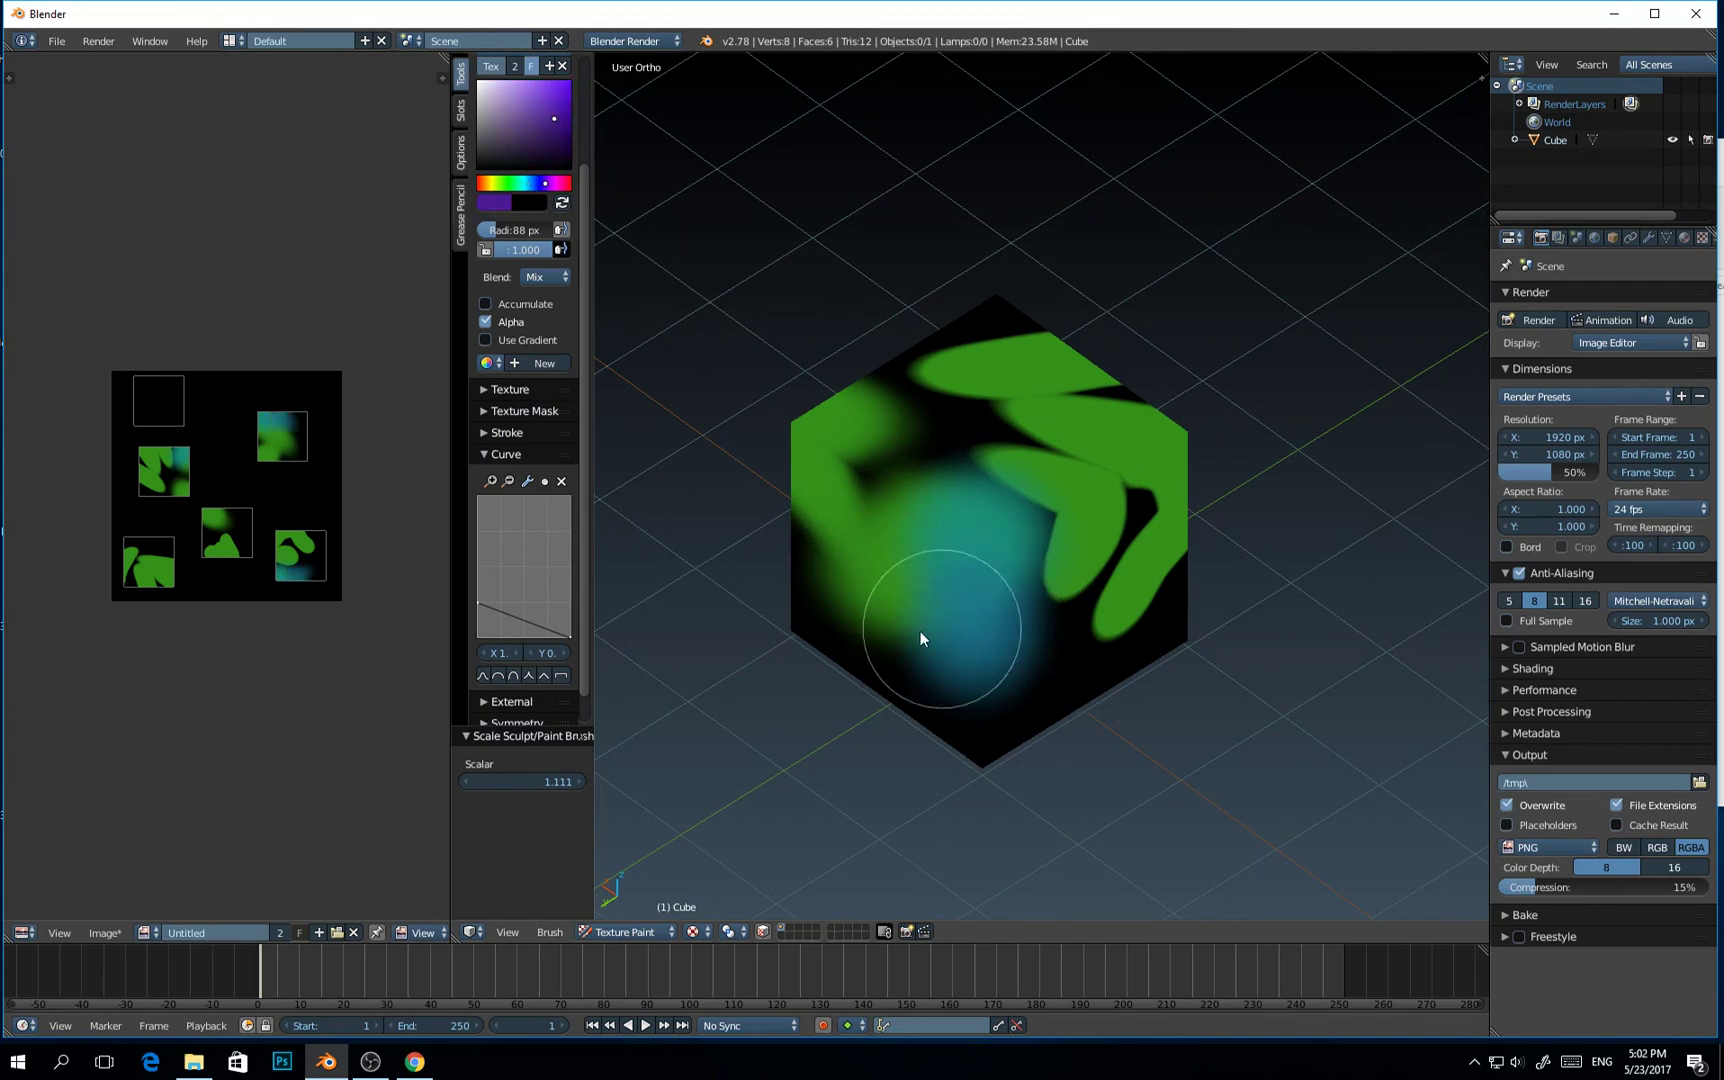
mouse_move(920, 630)
left_mouse_down()
mouse_move(859, 582)
mouse_move(913, 566)
mouse_move(1004, 606)
left_mouse_up()
key("s")
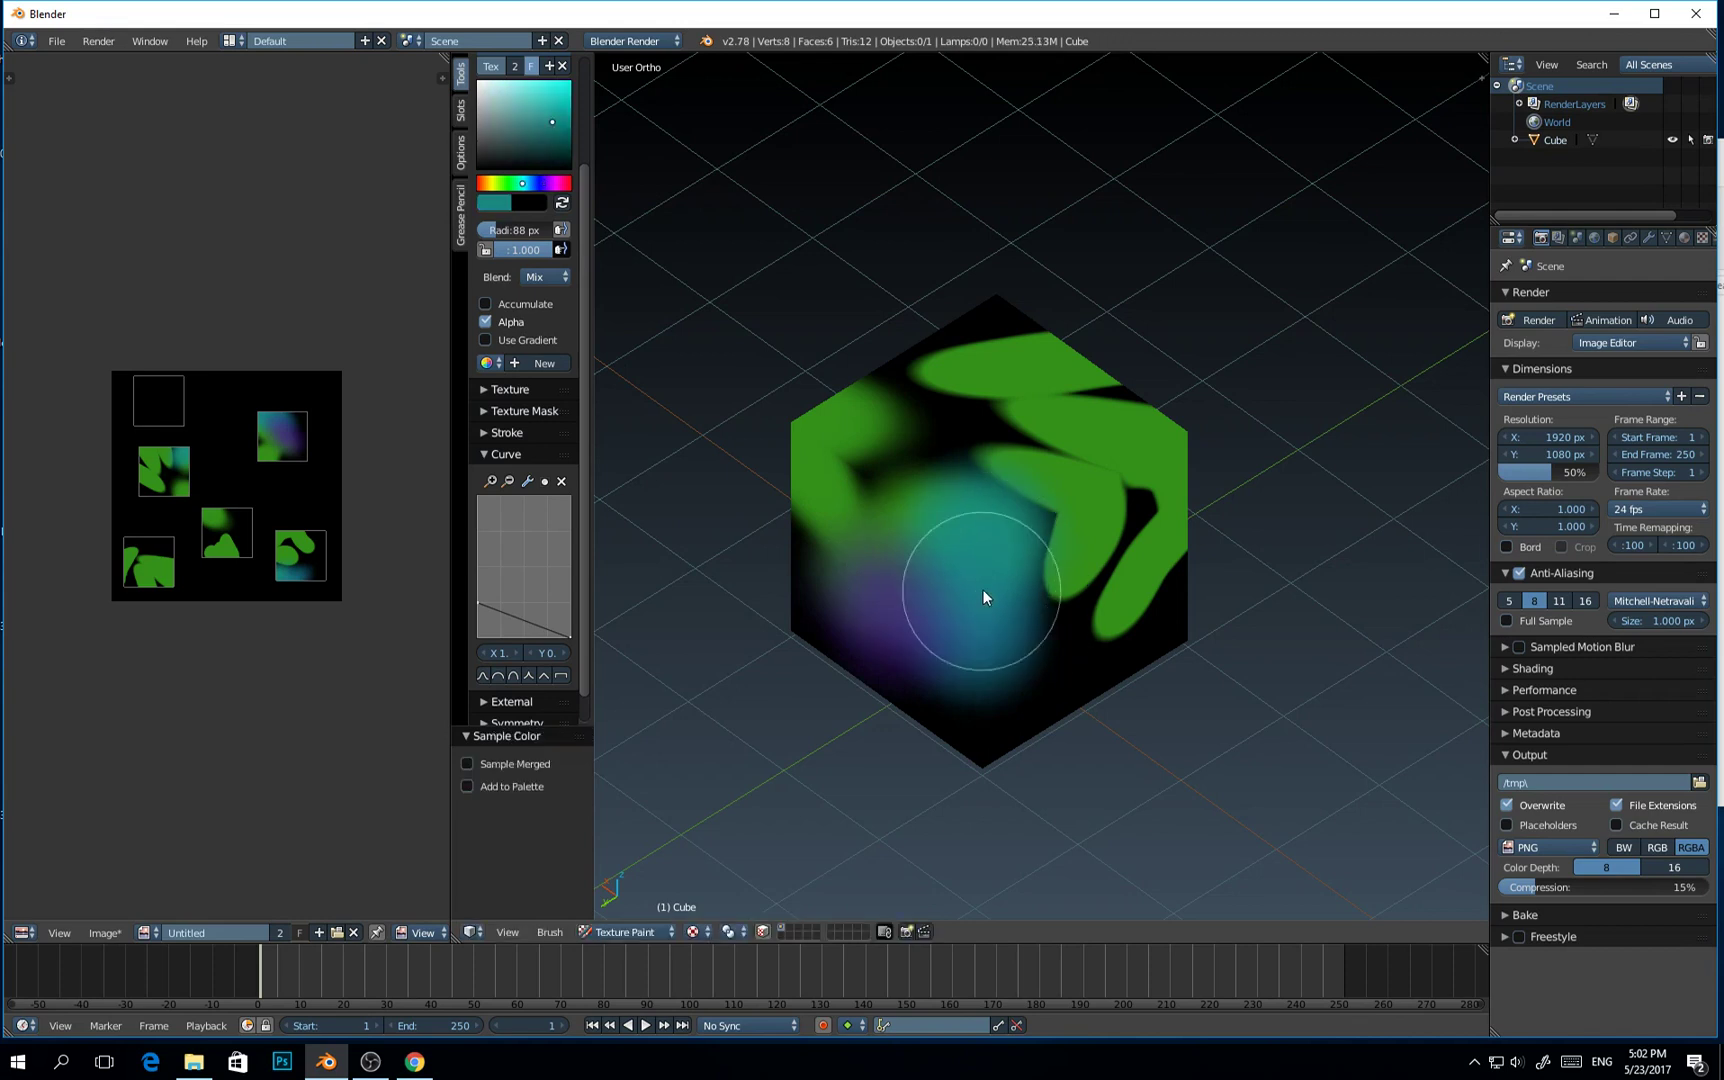
mouse_move(1017, 607)
middle_mouse_down()
mouse_move(1126, 731)
mouse_move(1112, 689)
mouse_move(1089, 704)
mouse_move(1066, 608)
middle_mouse_up()
key("Tab")
middle_click_drag(750, 581, 890, 626)
middle_click_drag(884, 428, 1048, 545)
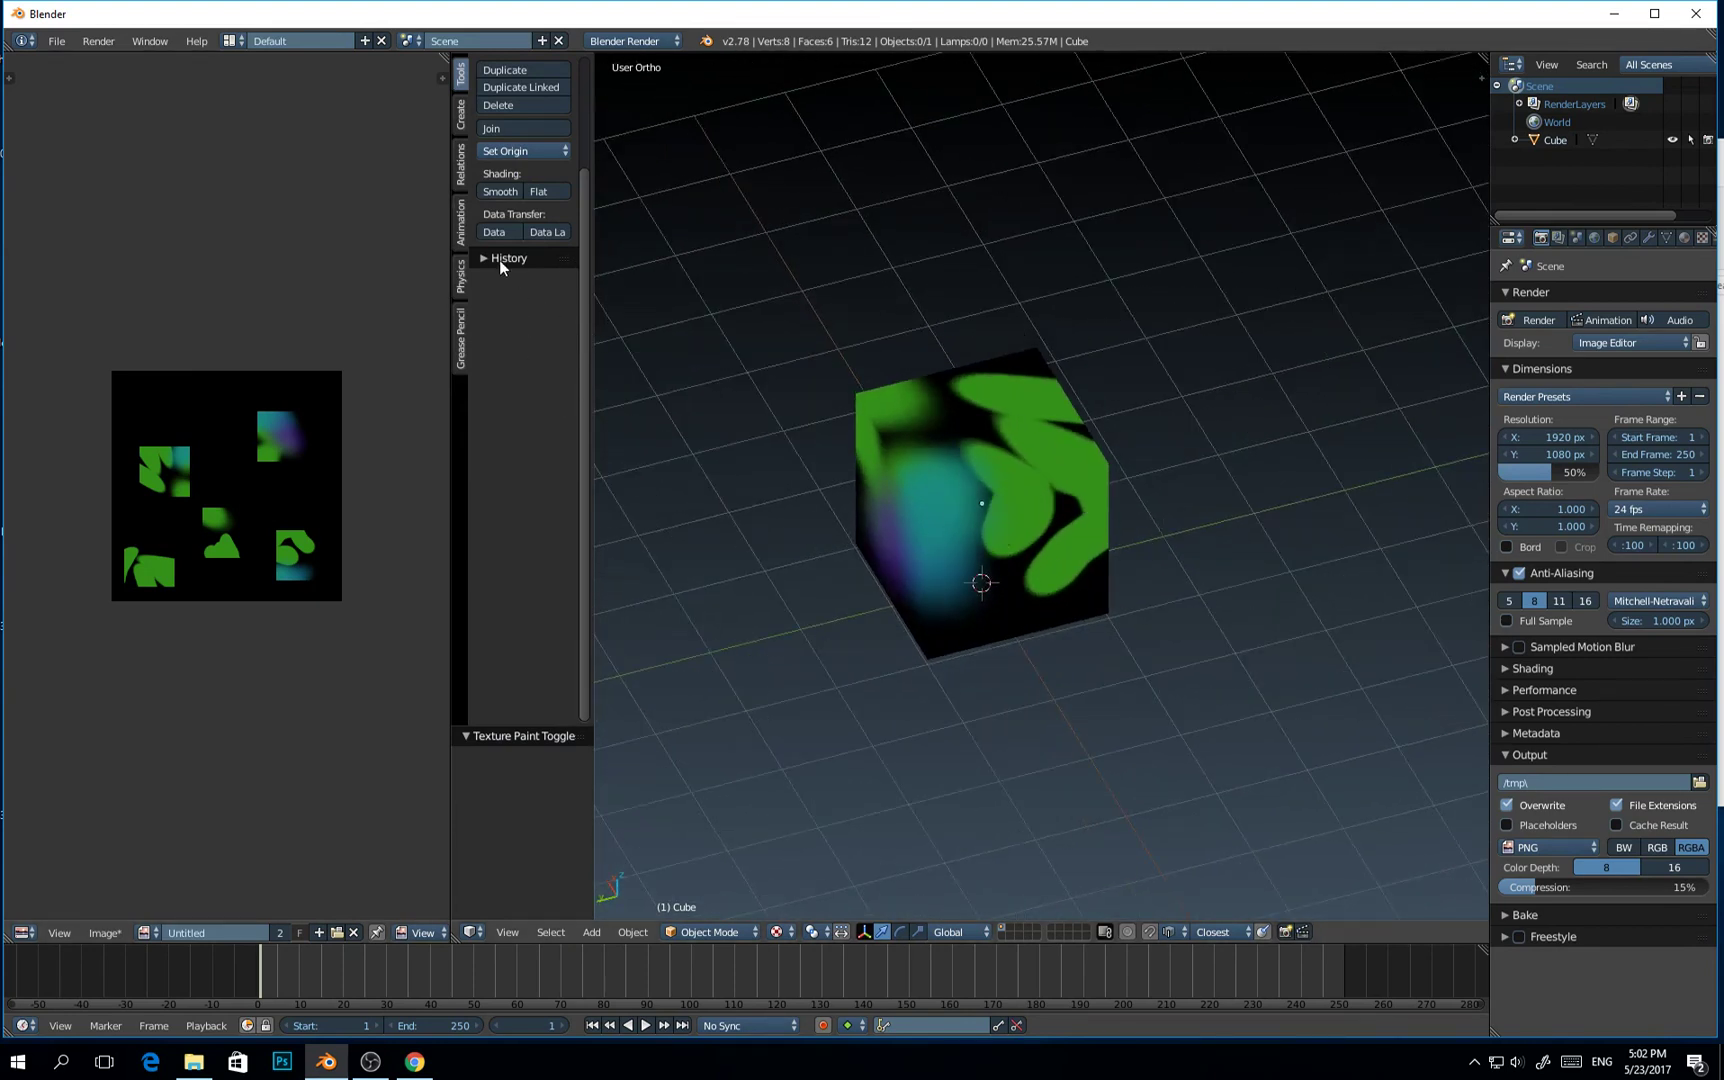
middle_click_drag(1104, 509, 1085, 520, "shift")
left_click(465, 160)
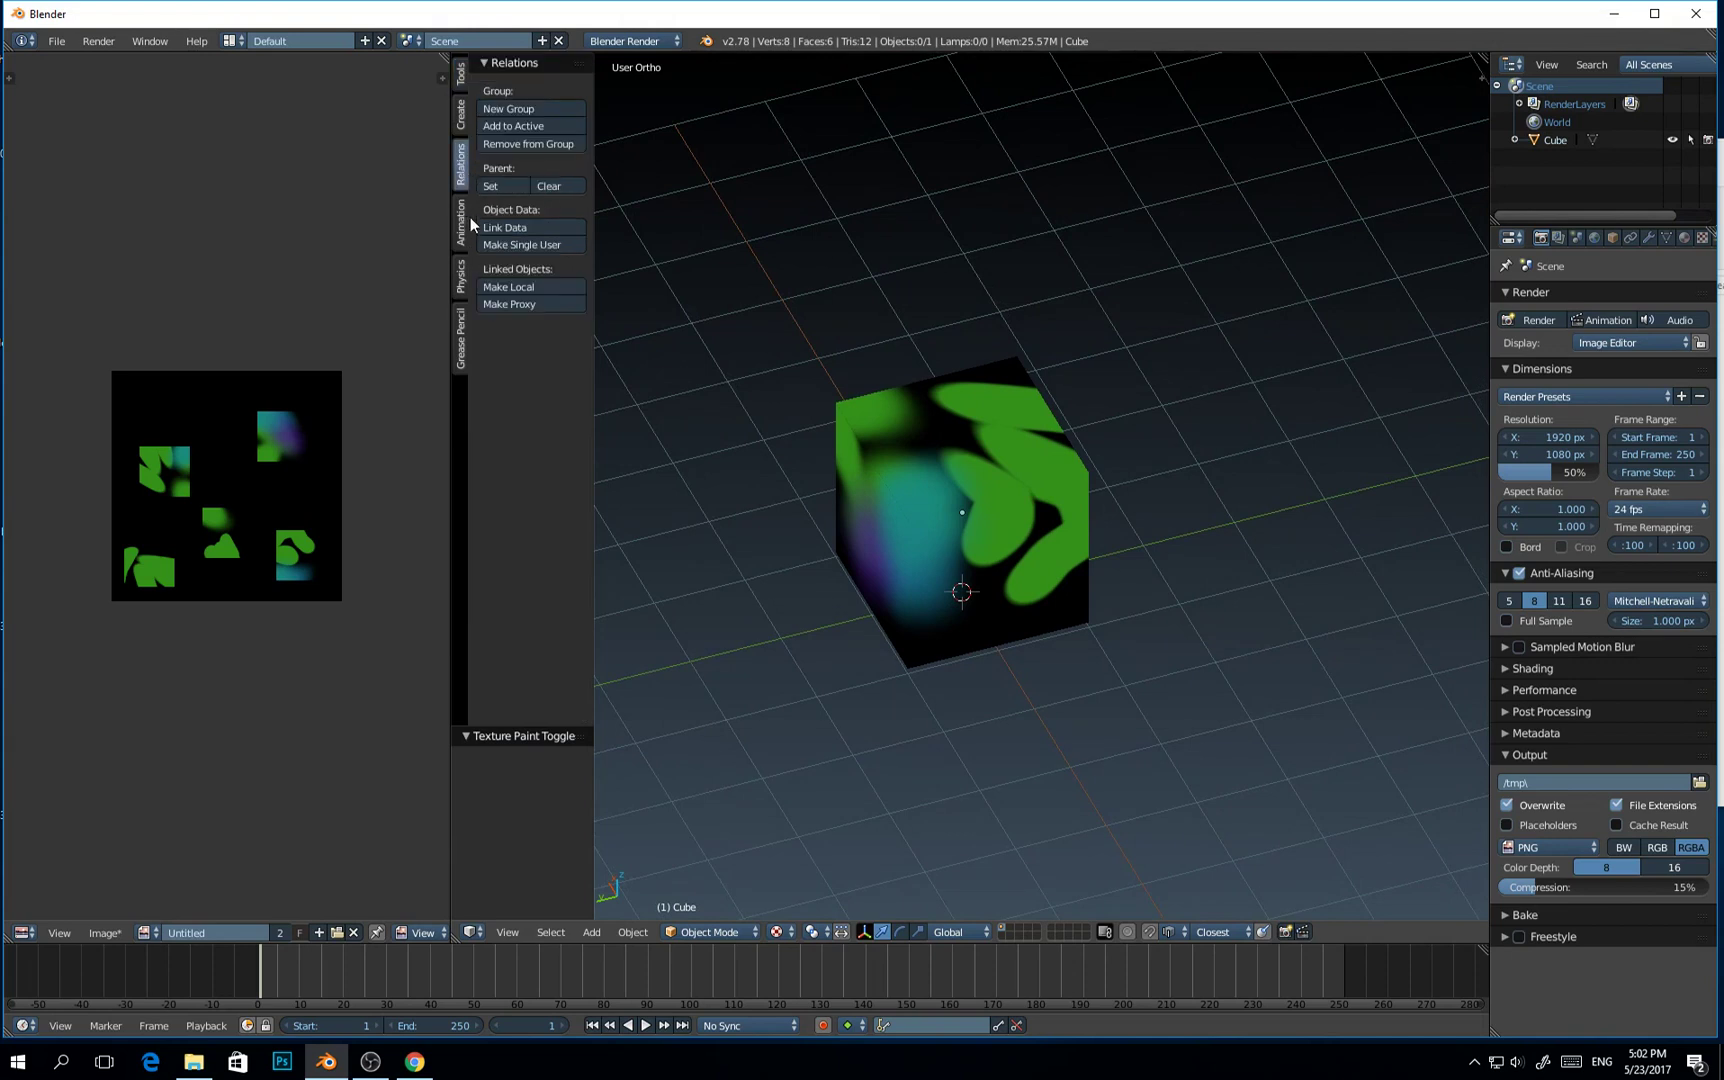
left_click(465, 220)
left_click(461, 74)
key("ctrl+Tab")
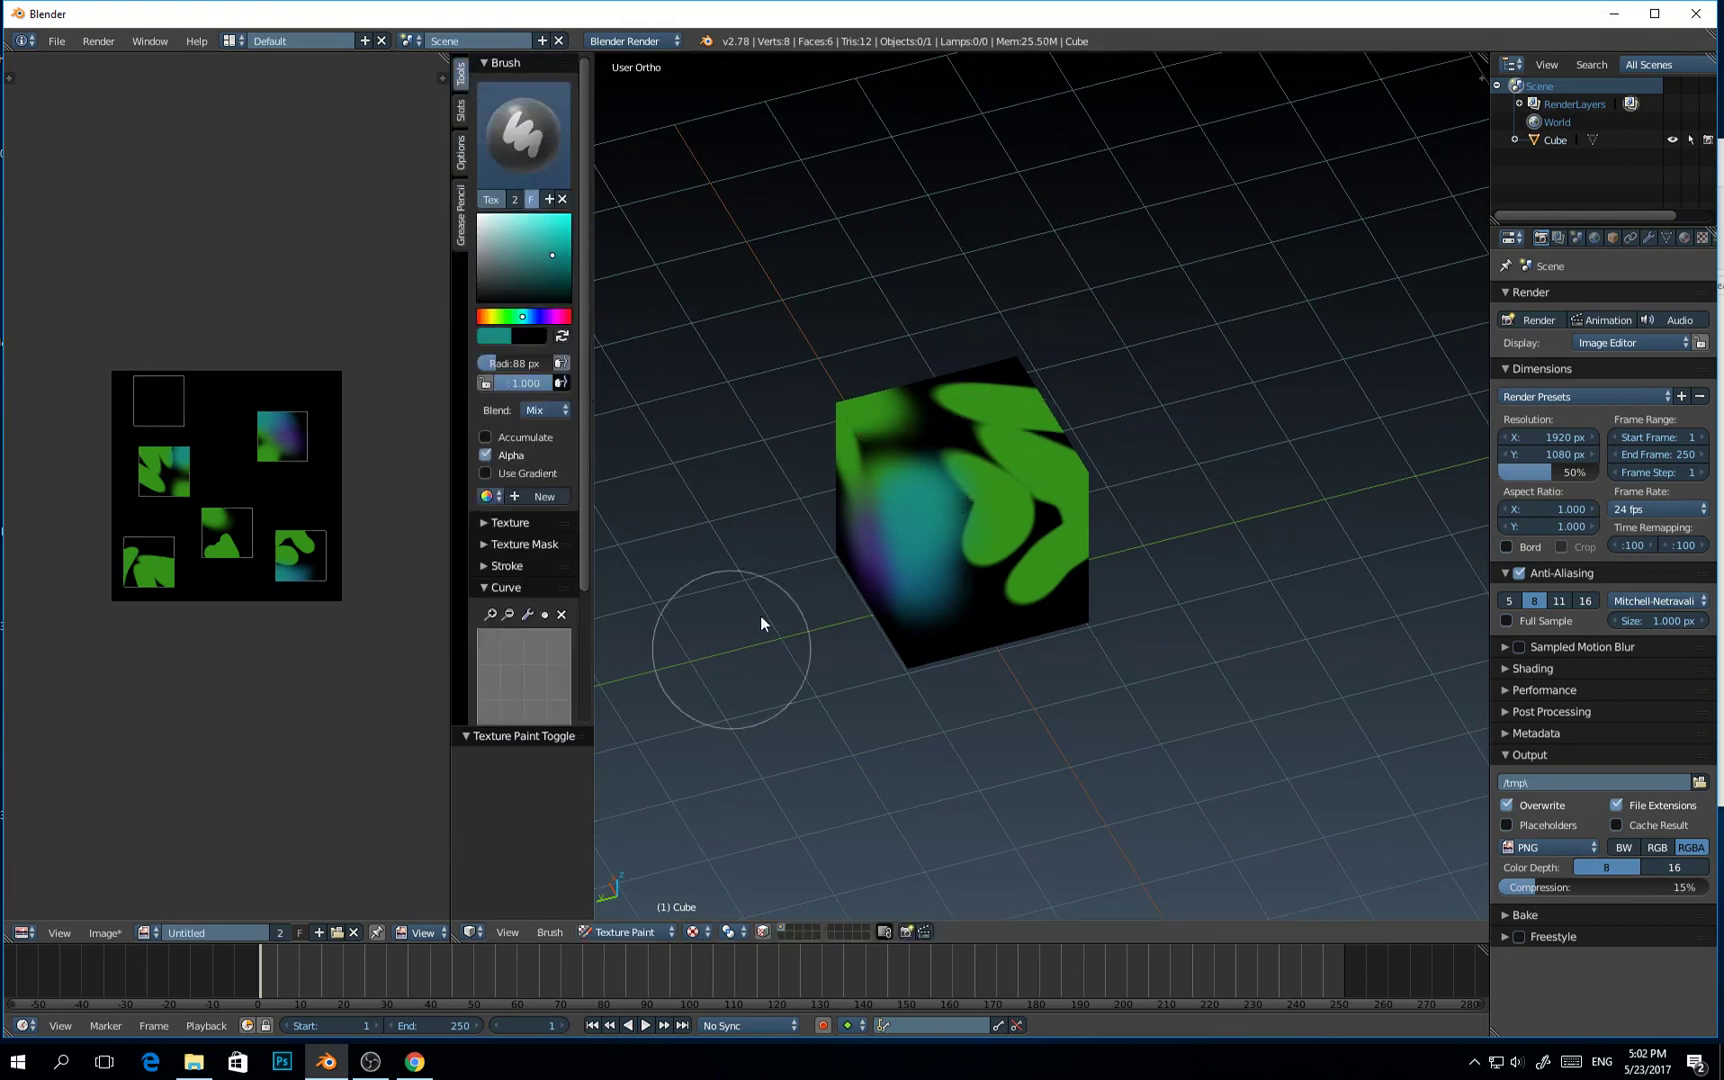
Show the texture paint options and lower the Project Paint normal falloff angle to 68
left_click(462, 150)
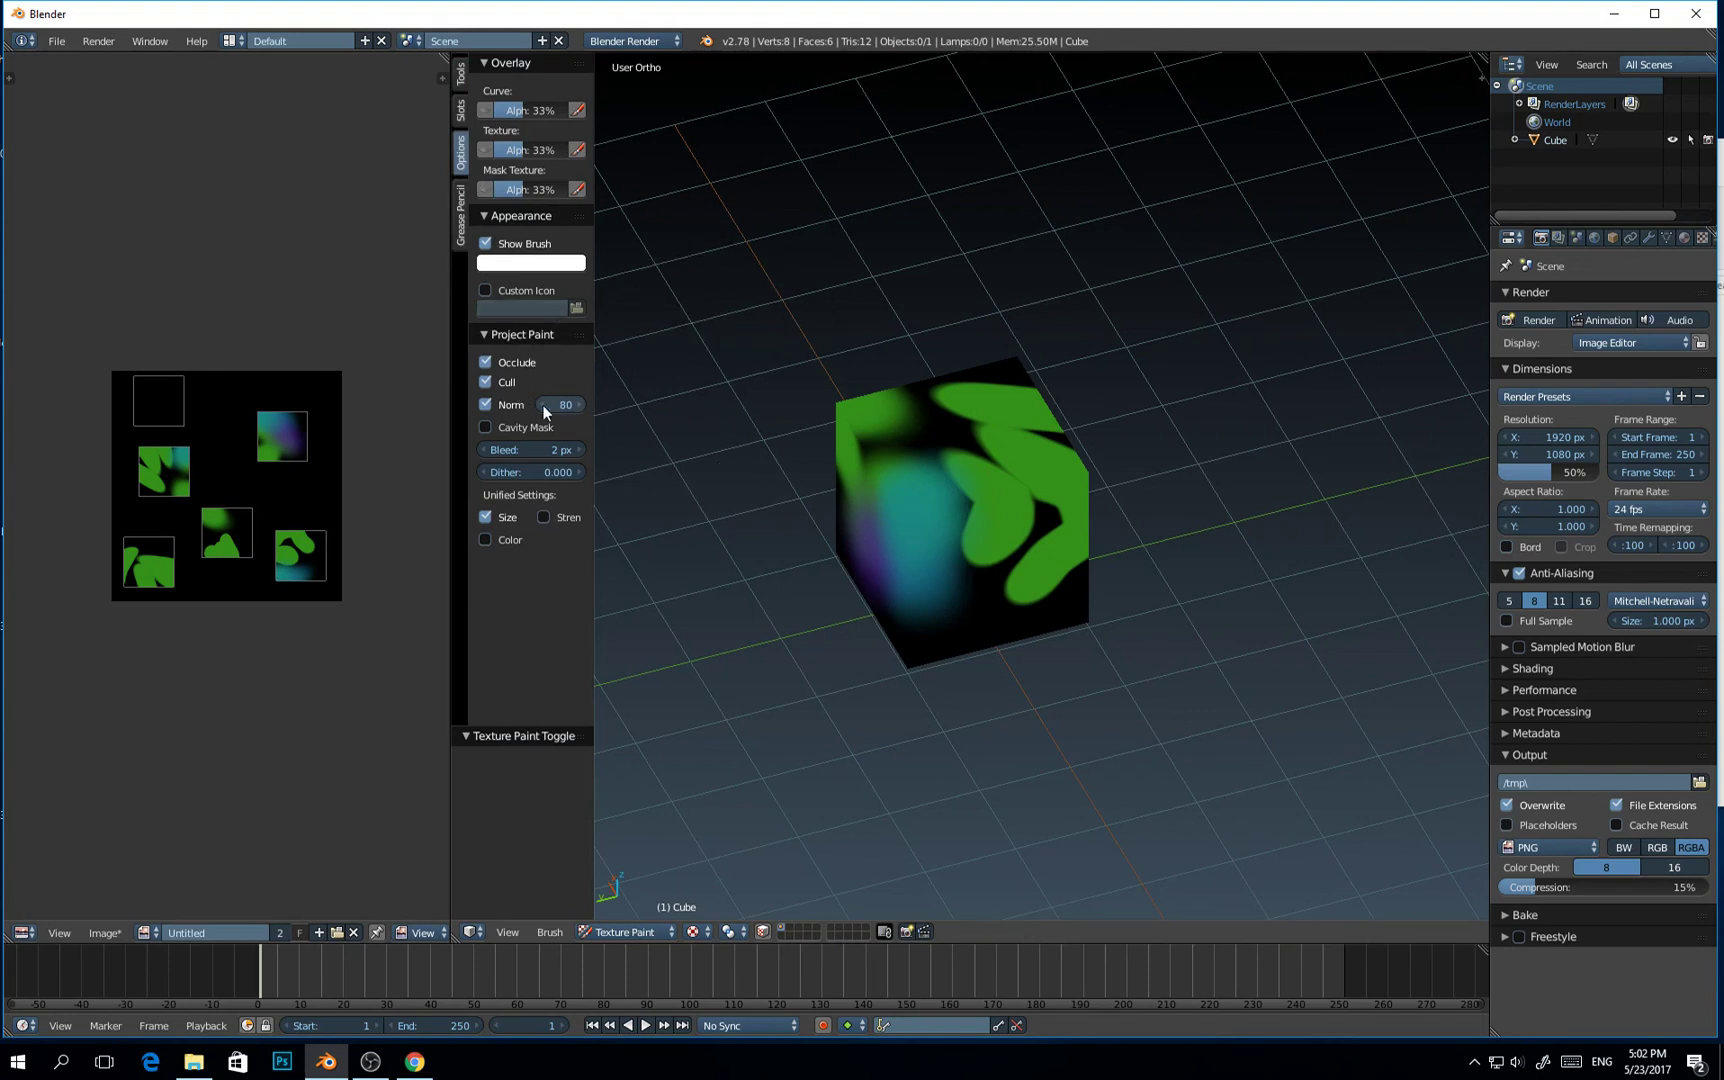
scroll(850, 488, "up", 3)
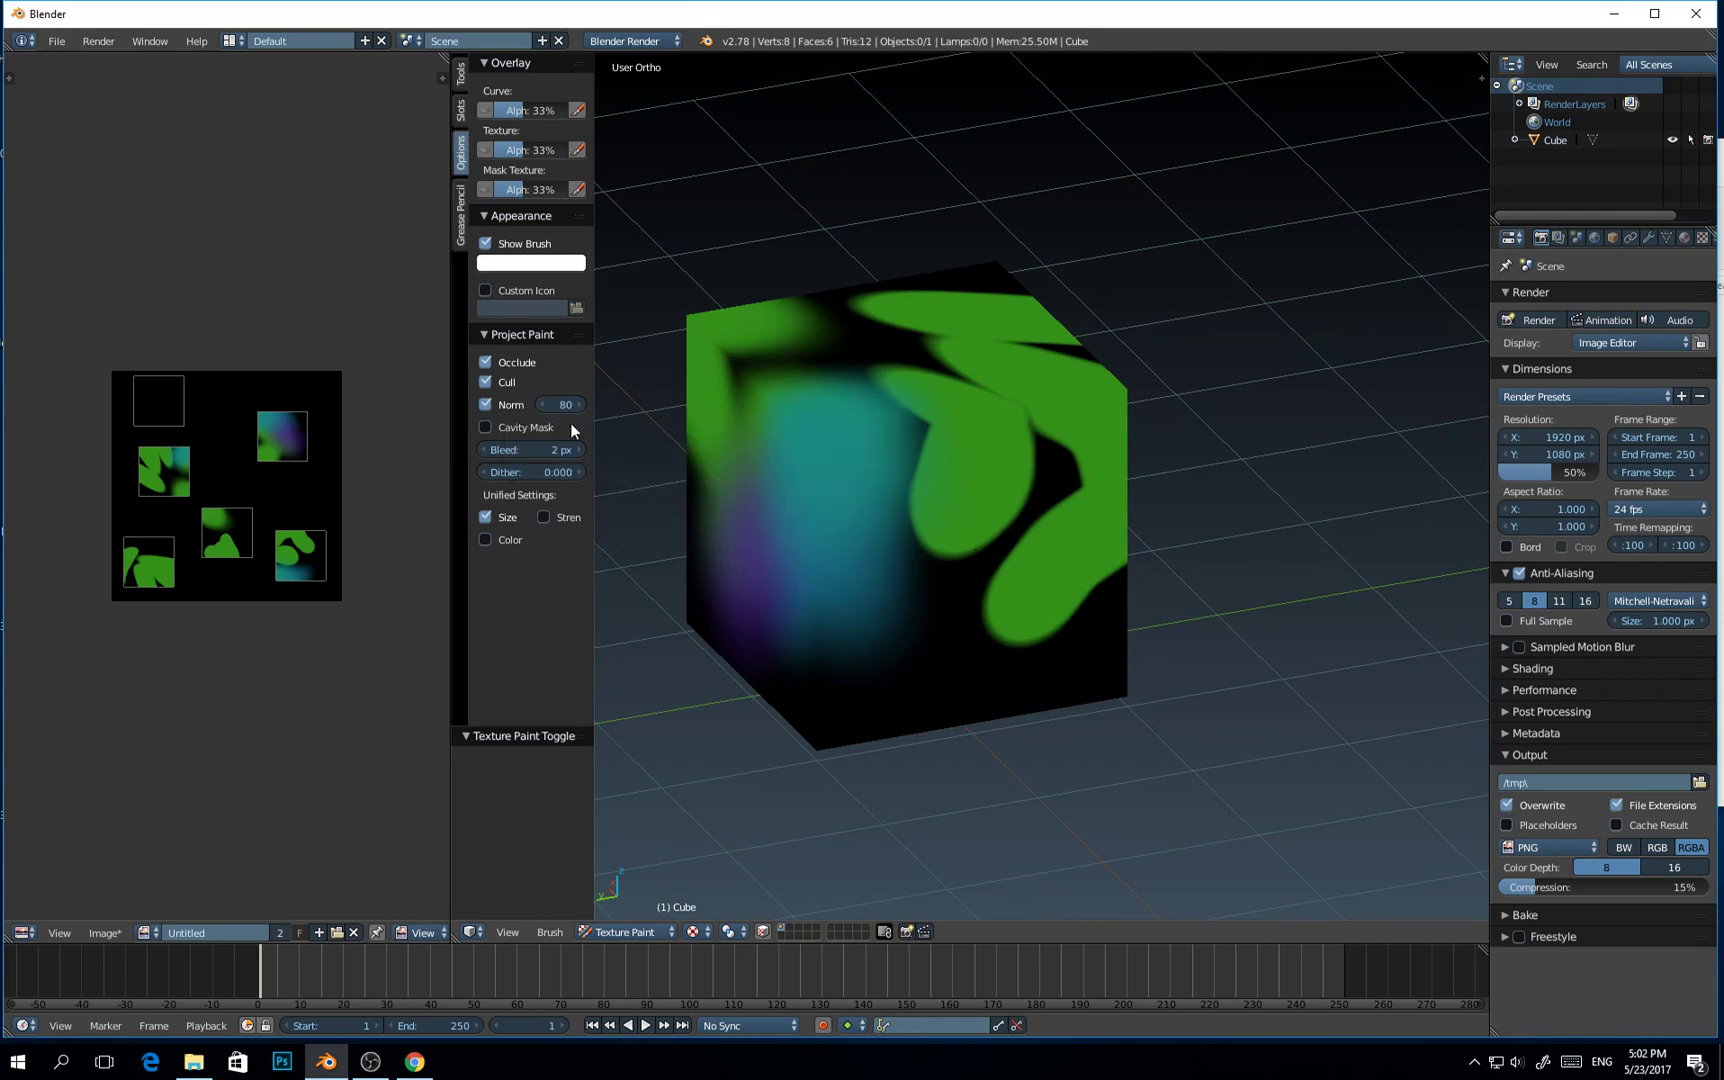
left_click_drag(570, 414, 562, 414)
Show the 3D view's properties, expand the Display settings, and enable Only Render to hide the grid
mouse_move(901, 444)
middle_mouse_down()
mouse_move(937, 380)
mouse_move(928, 391)
middle_mouse_up()
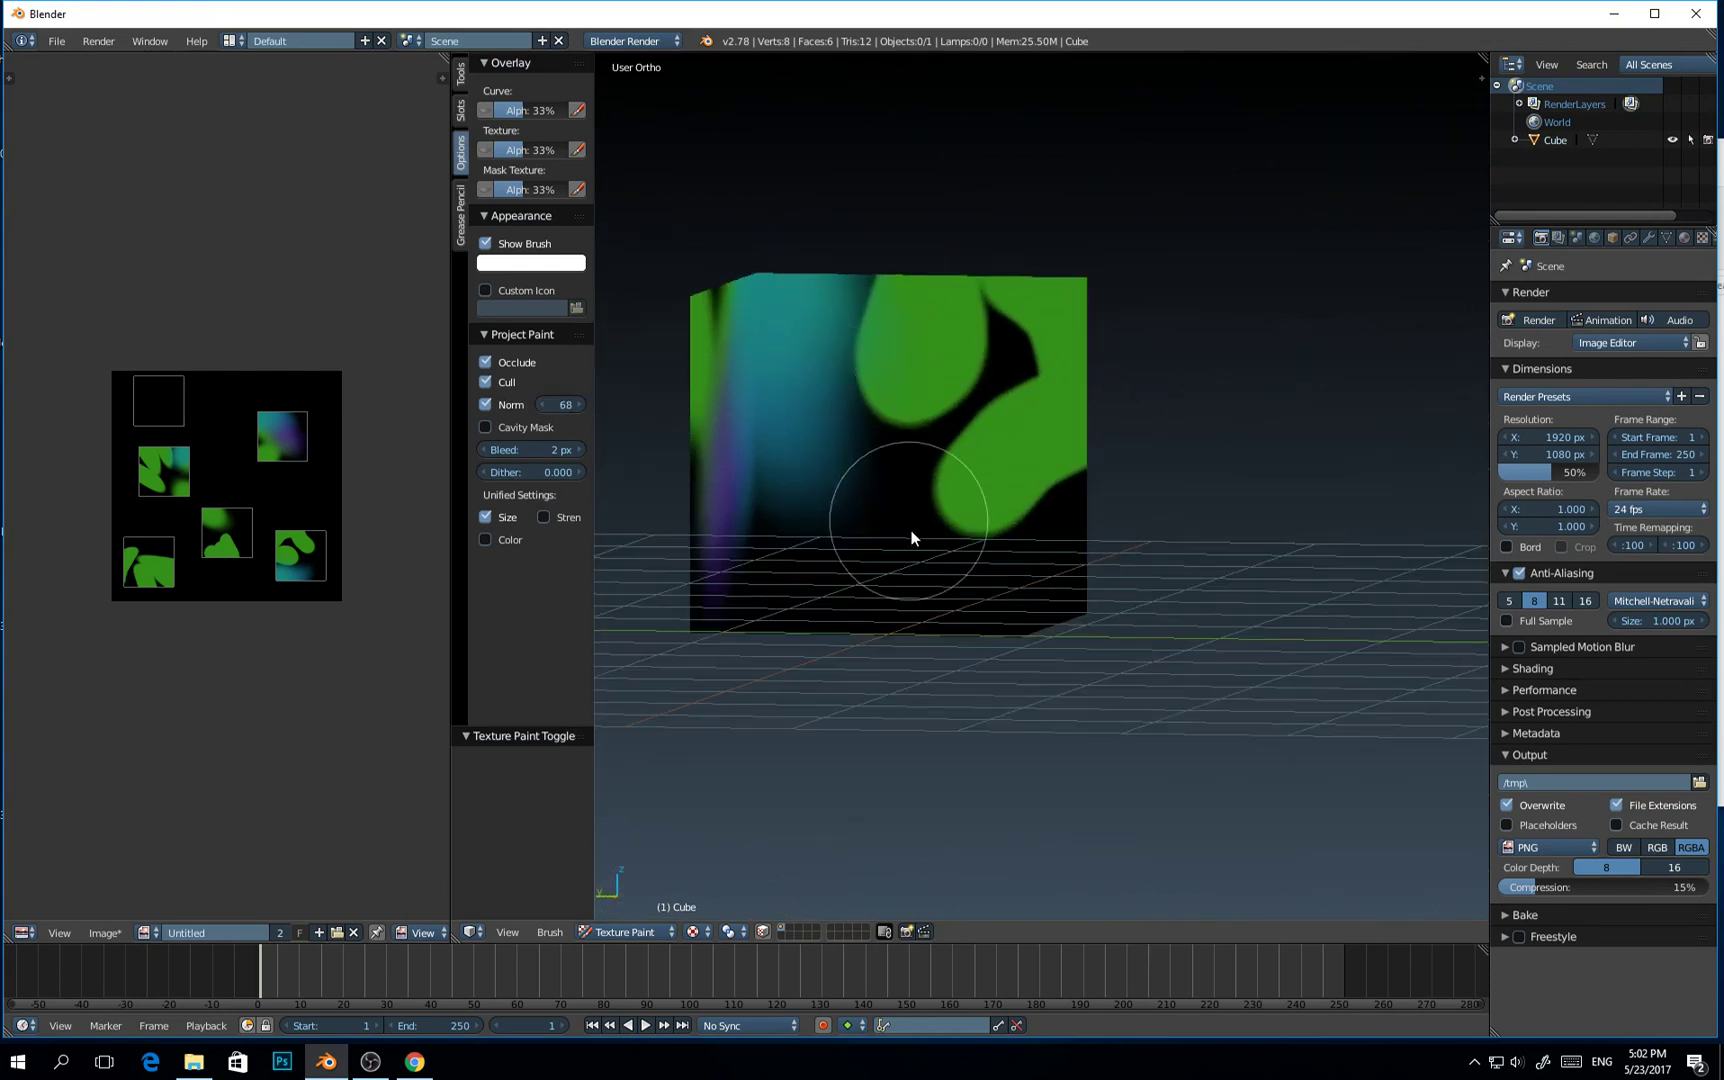
key("n")
scroll(1380, 733, "down", 2)
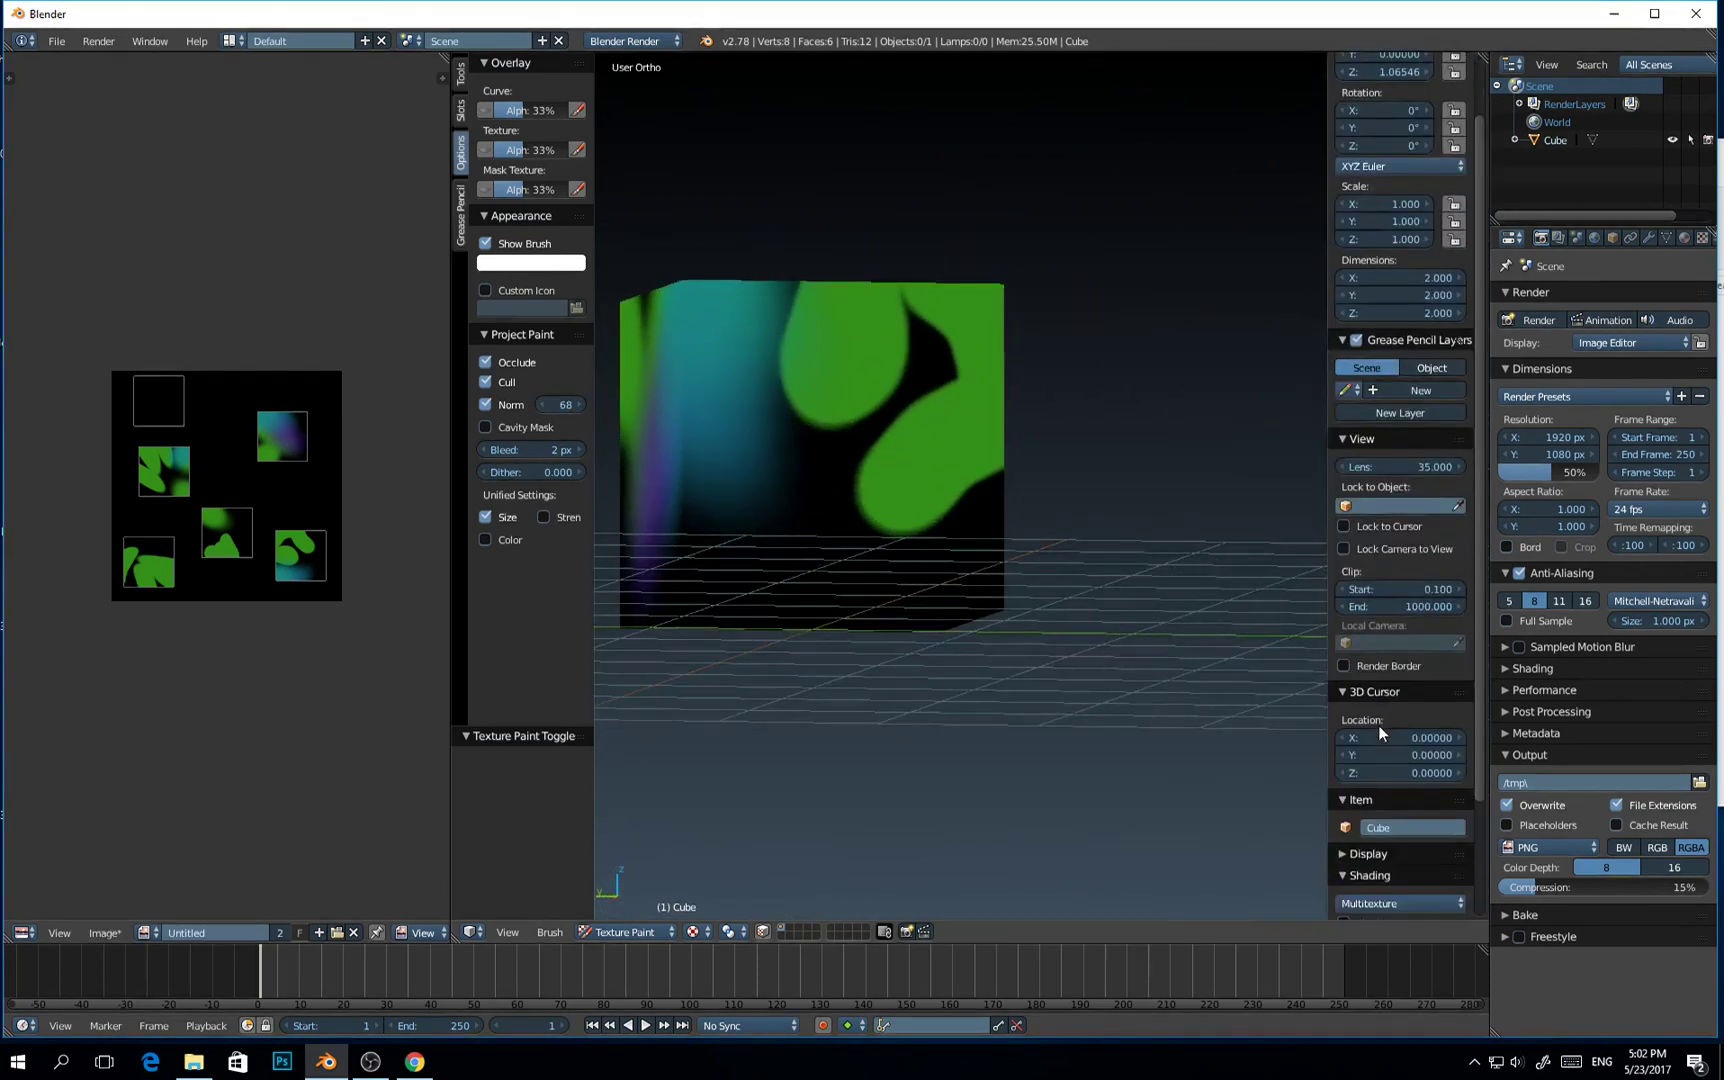
scroll(1380, 733, "down", 2)
left_click(1370, 745)
left_click(1381, 770)
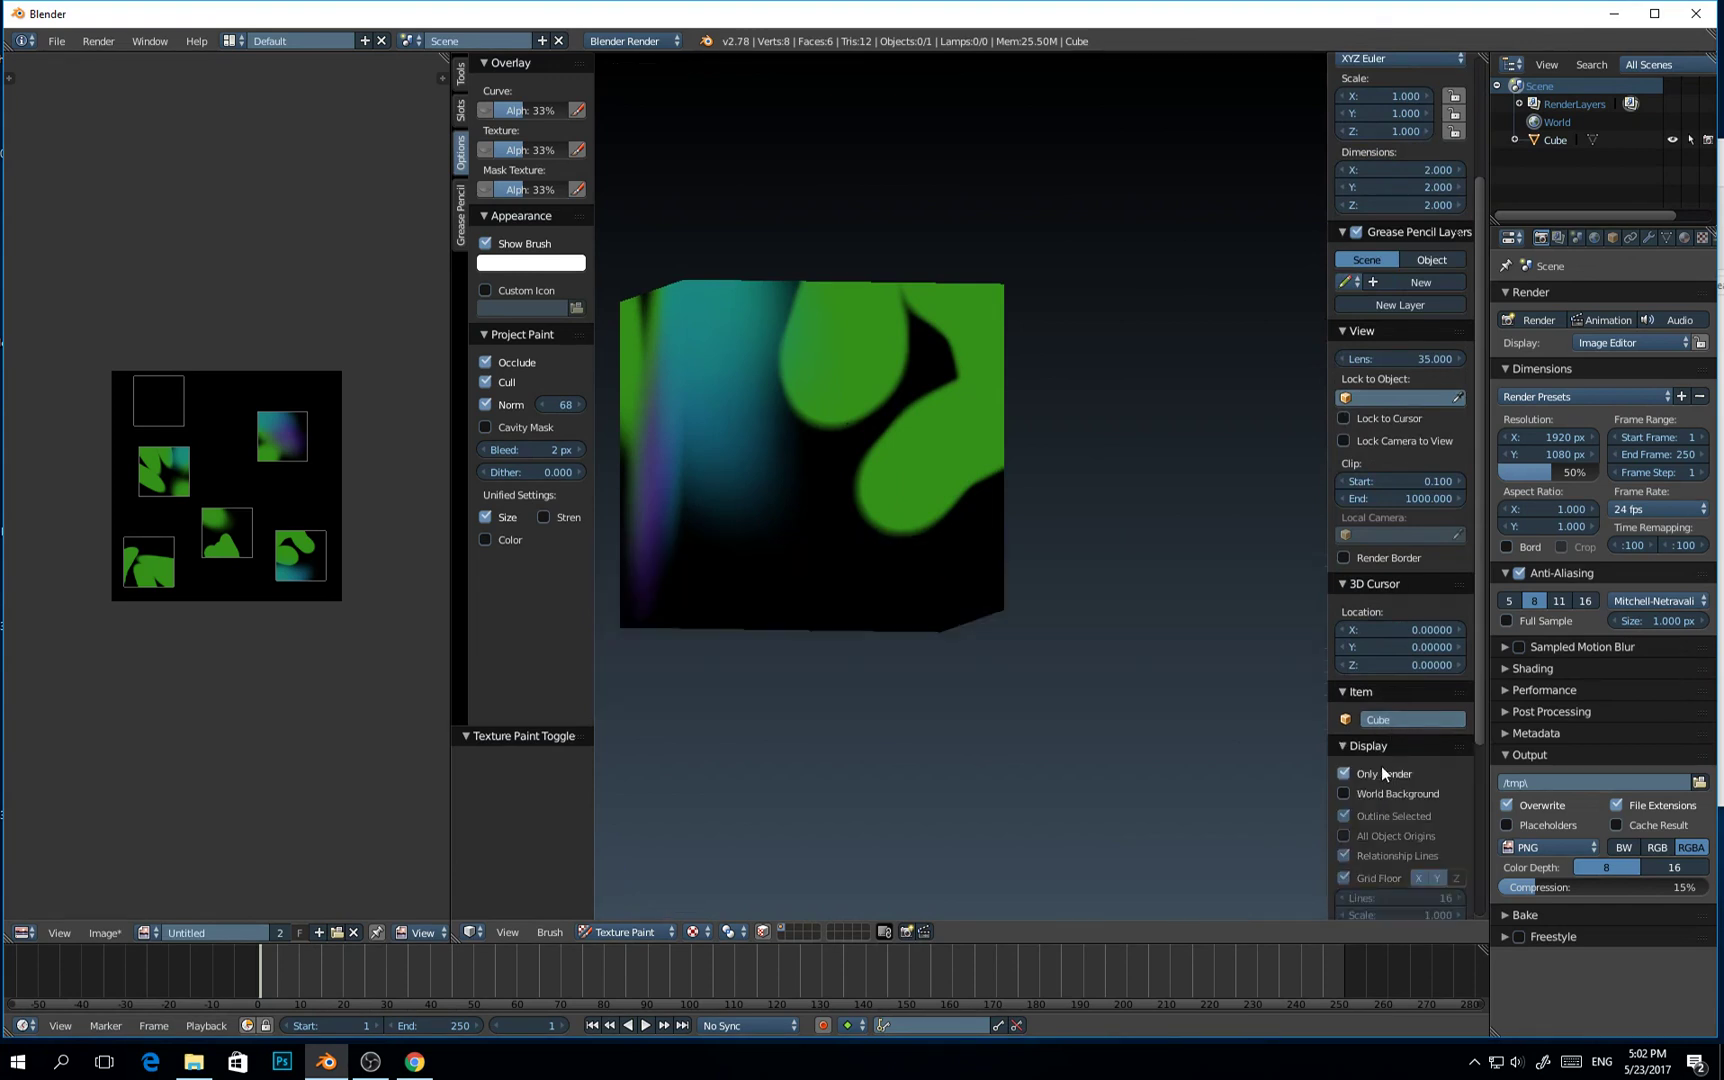
Shrink the brush and paint a teal stroke along the lower edge of the cube's front face
key("Home")
middle_click_drag(1034, 620, 967, 596)
key("bracketleft")
key("bracketleft")
key("bracketleft")
key("bracketleft")
key("bracketleft")
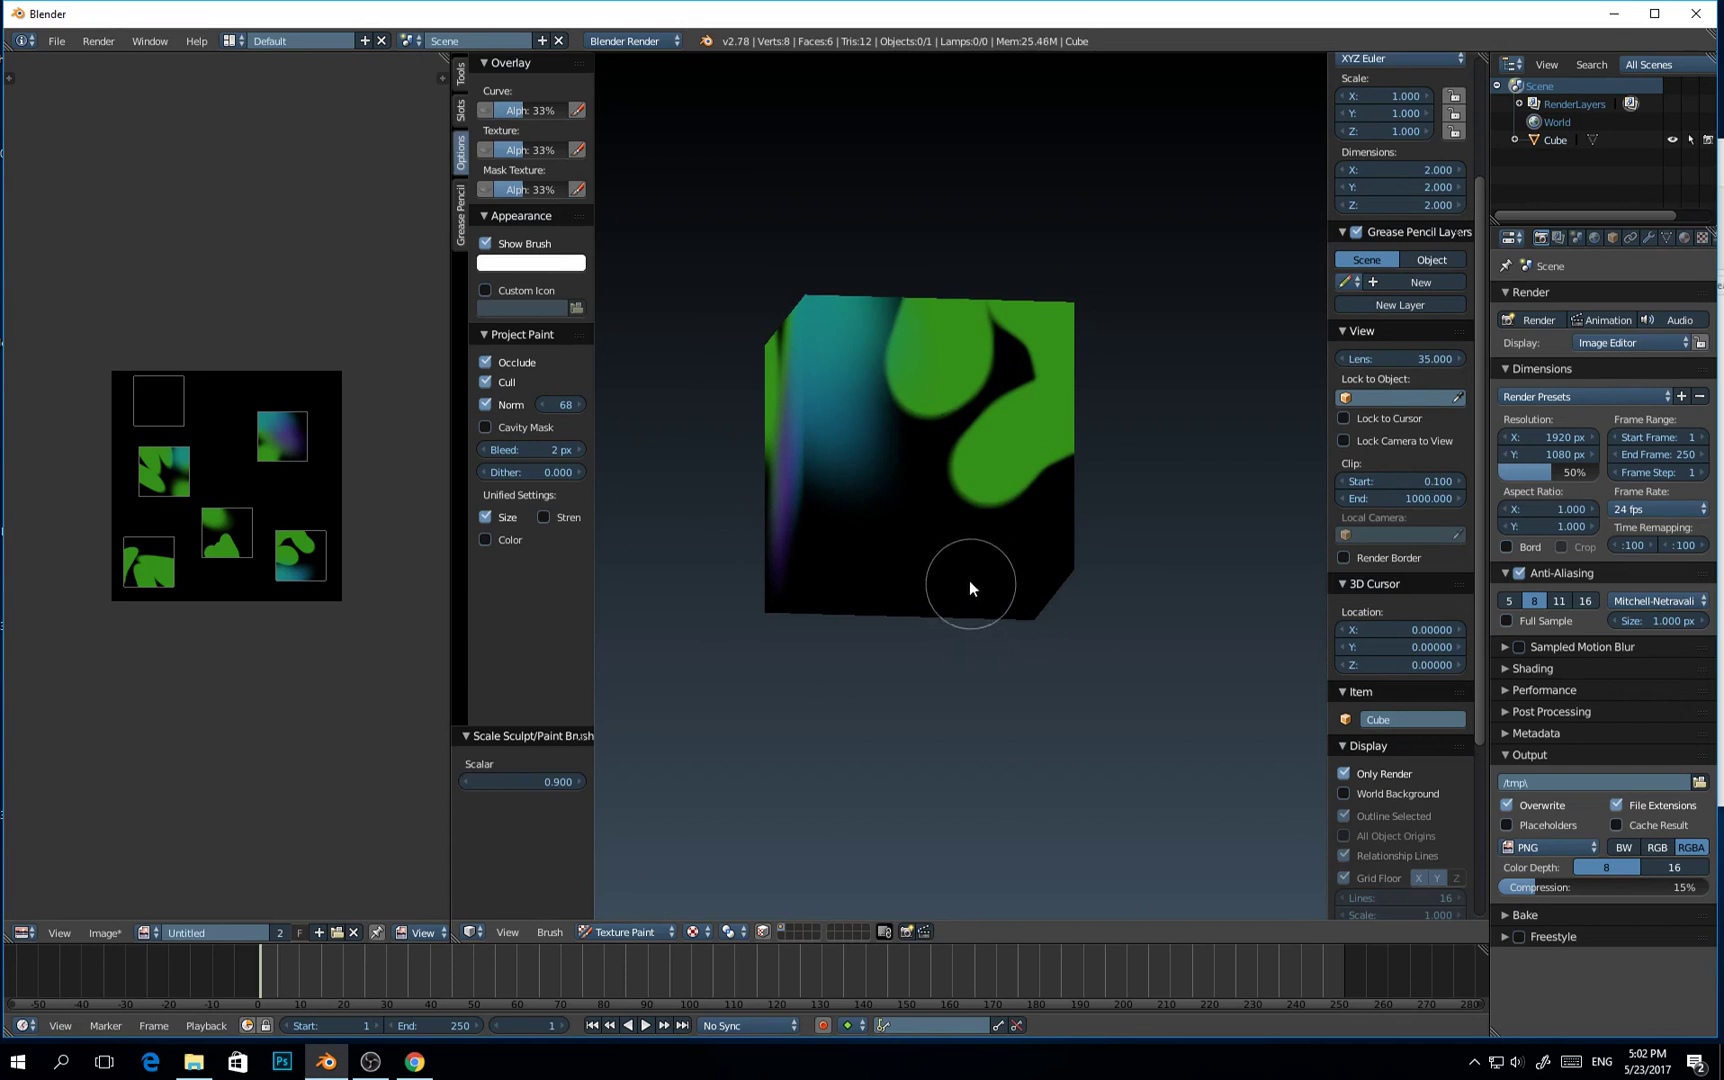
mouse_move(929, 558)
left_mouse_down()
mouse_move(982, 562)
mouse_move(881, 552)
mouse_move(902, 555)
left_mouse_up()
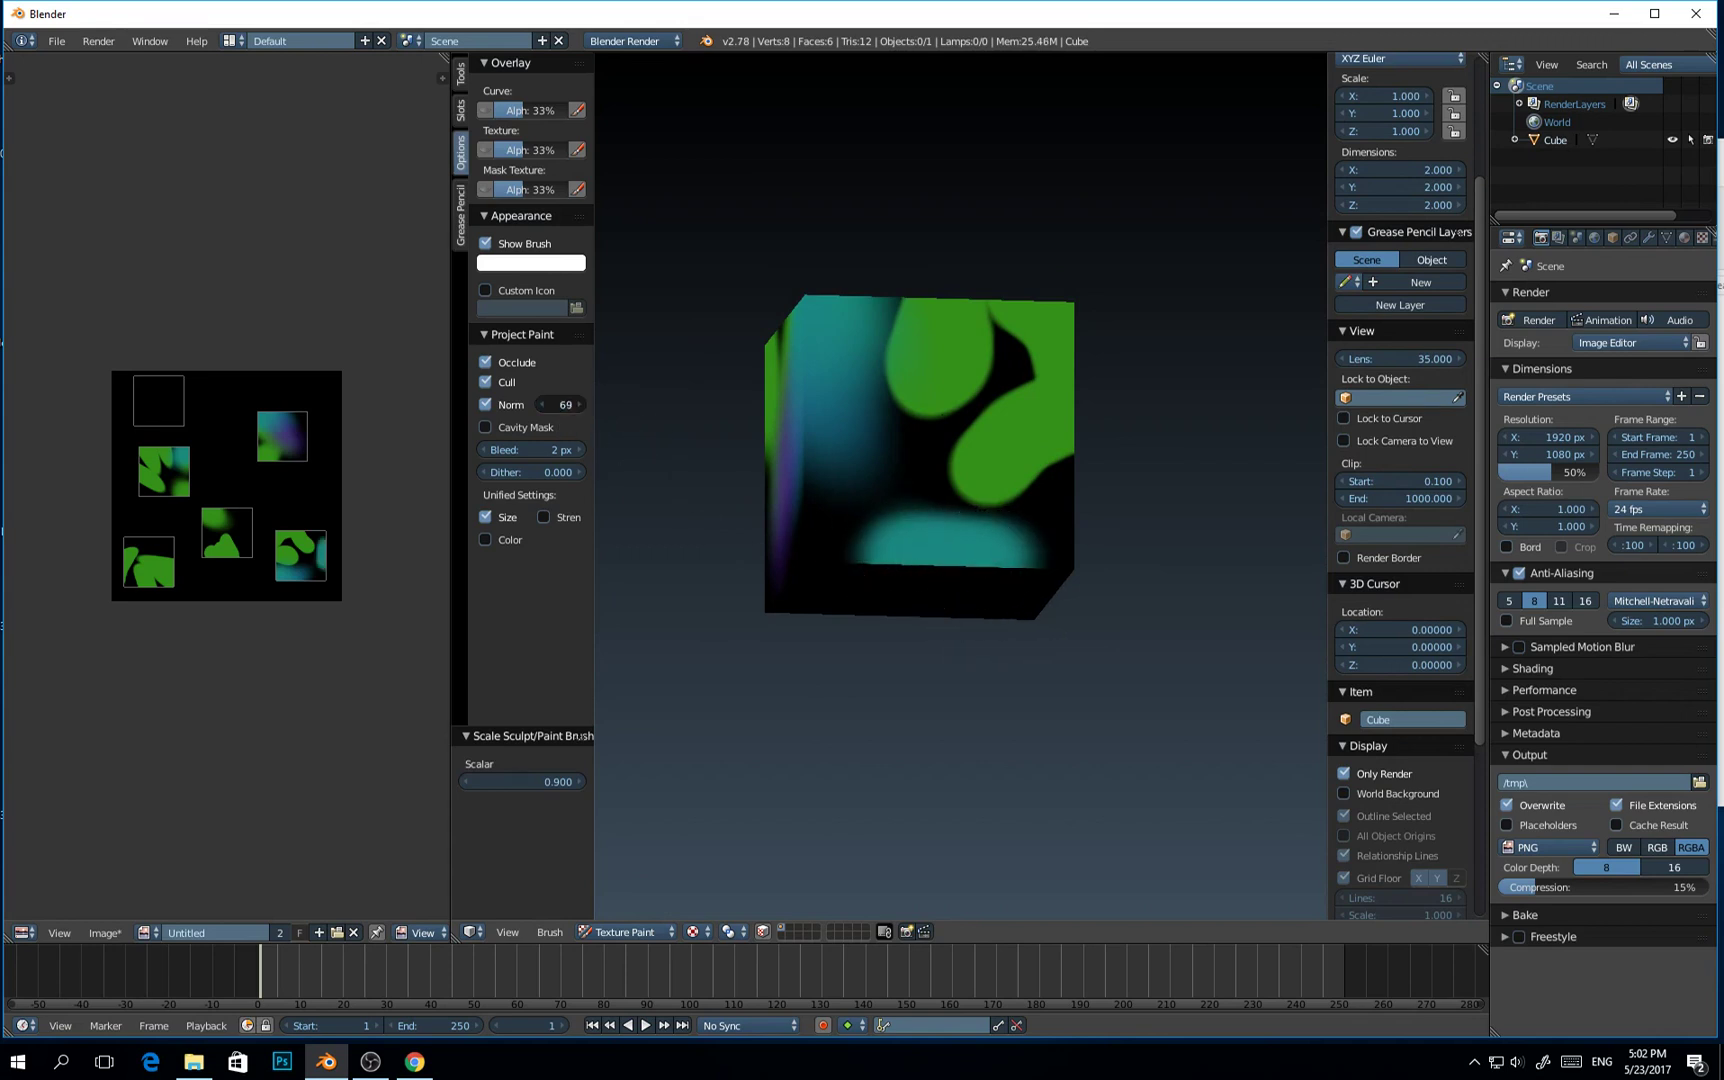
Set the Project Paint normal falloff angle to 70 and paint teal strokes across the cube's lower edges onto its underside
left_click_drag(560, 404, 572, 404)
mouse_move(882, 568)
middle_mouse_down()
mouse_move(1020, 581)
mouse_move(975, 588)
middle_mouse_up()
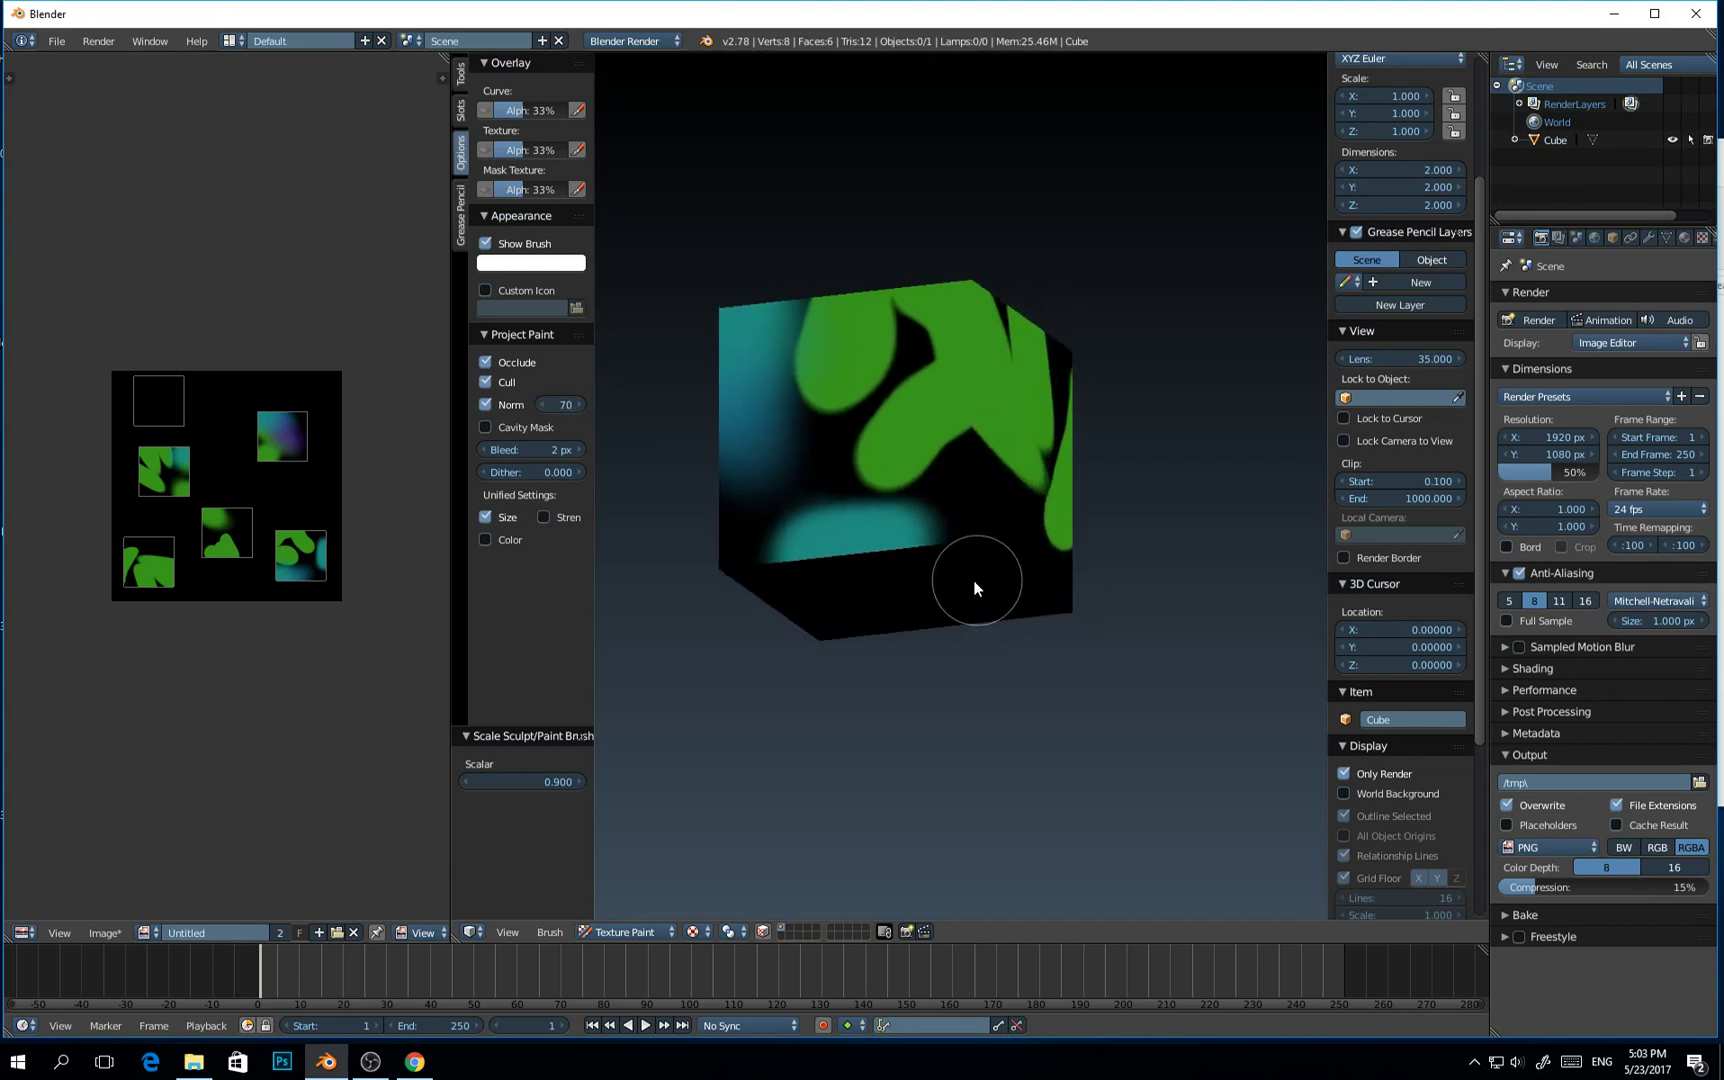
left_click_drag(975, 583, 931, 550)
middle_click_drag(880, 545, 890, 571)
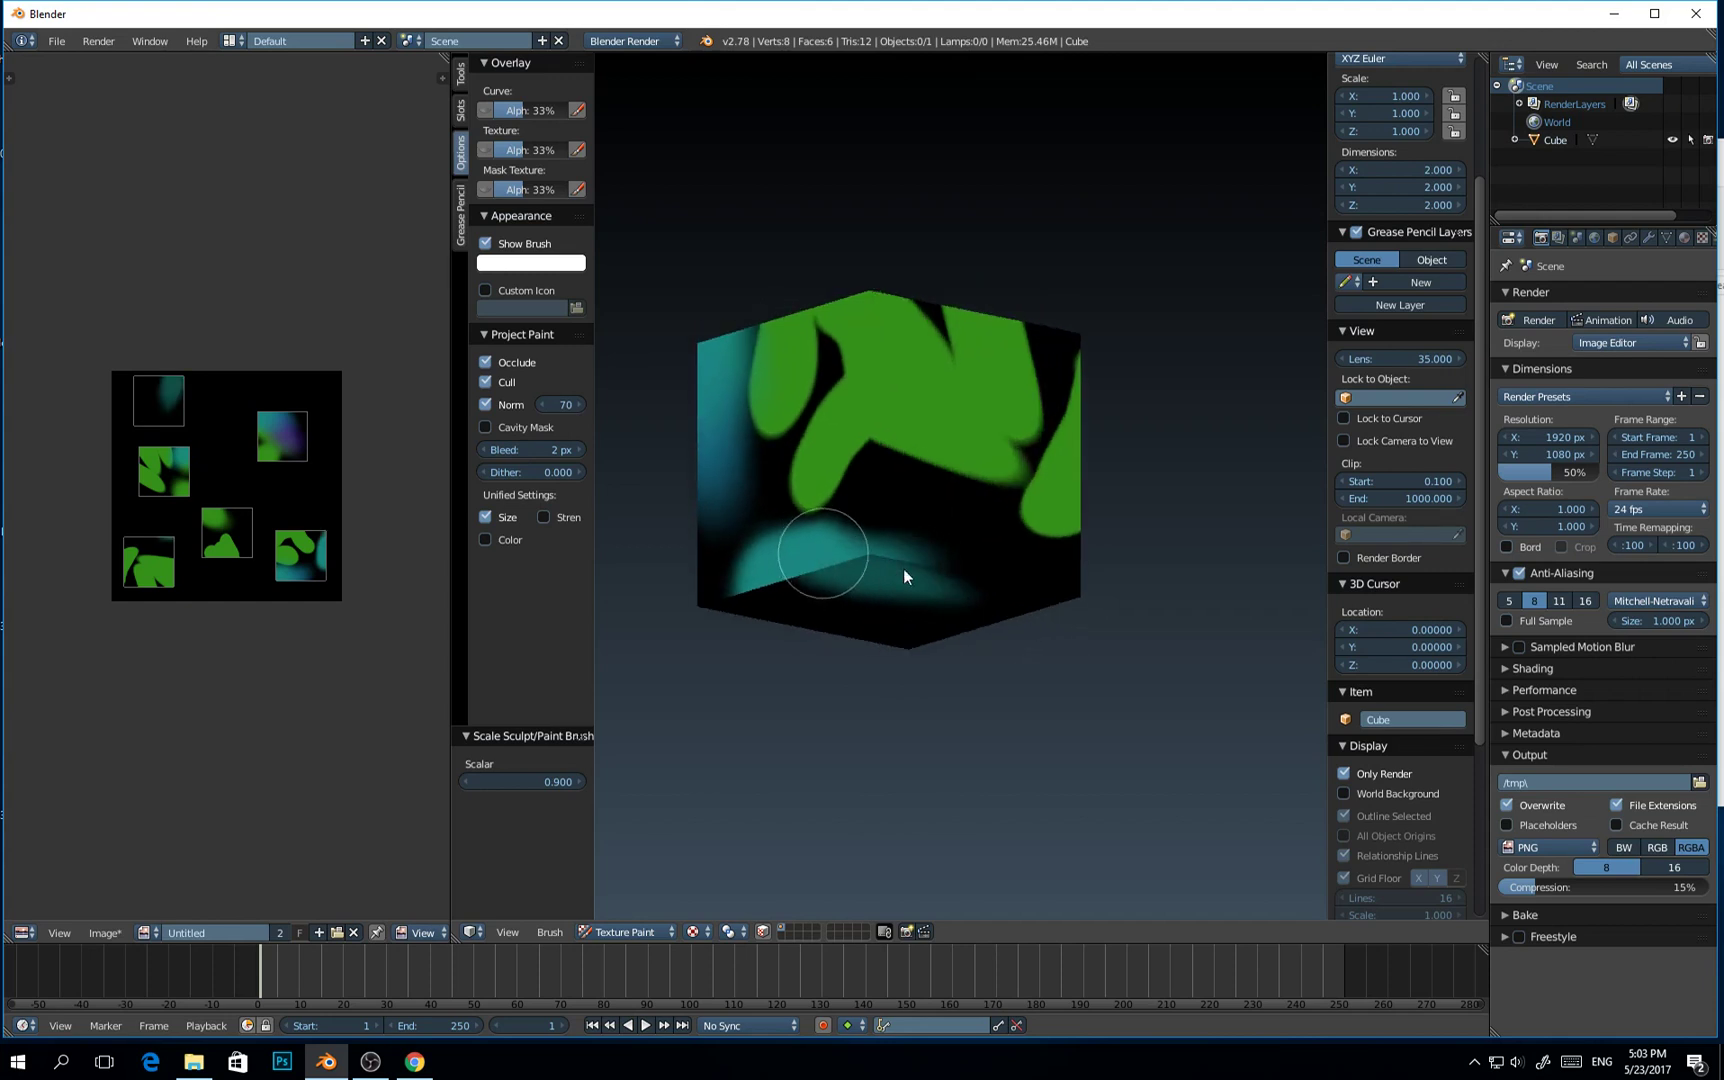
mouse_move(903, 576)
left_mouse_down()
mouse_move(955, 576)
mouse_move(786, 552)
mouse_move(888, 550)
mouse_move(961, 577)
mouse_move(828, 577)
mouse_move(891, 550)
mouse_move(947, 556)
left_mouse_up()
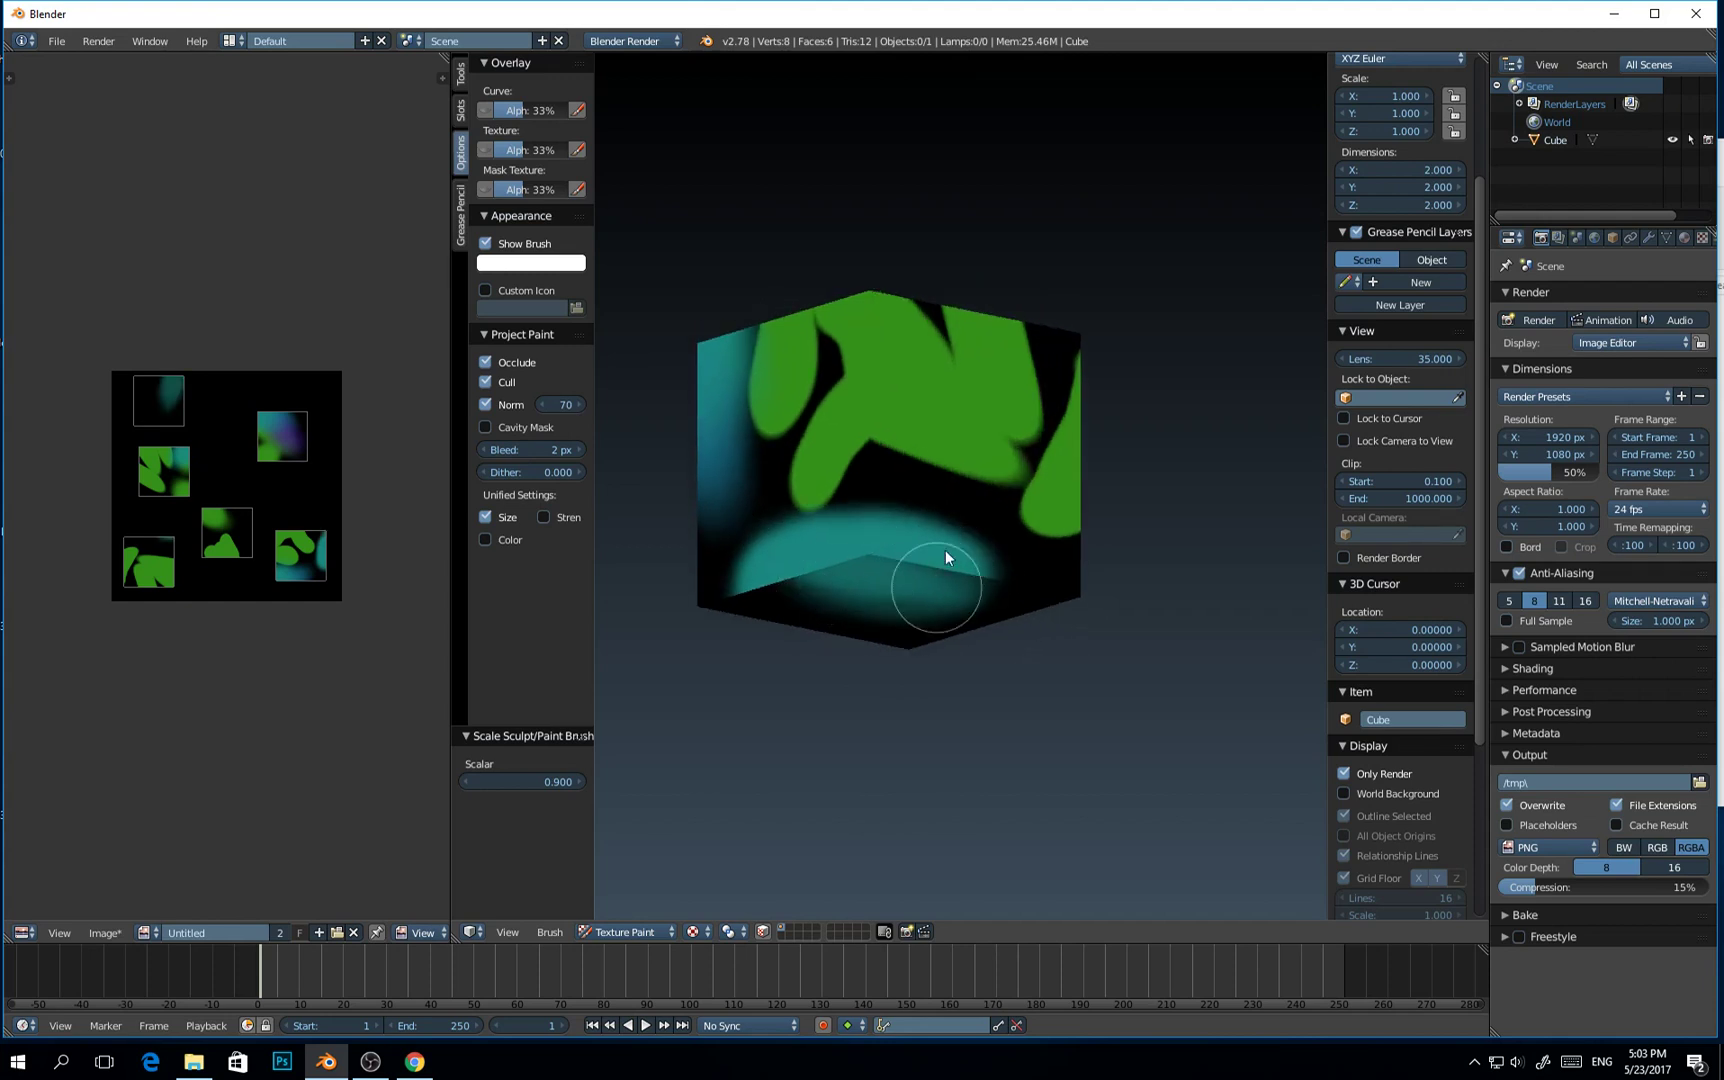
middle_click_drag(843, 547, 937, 598)
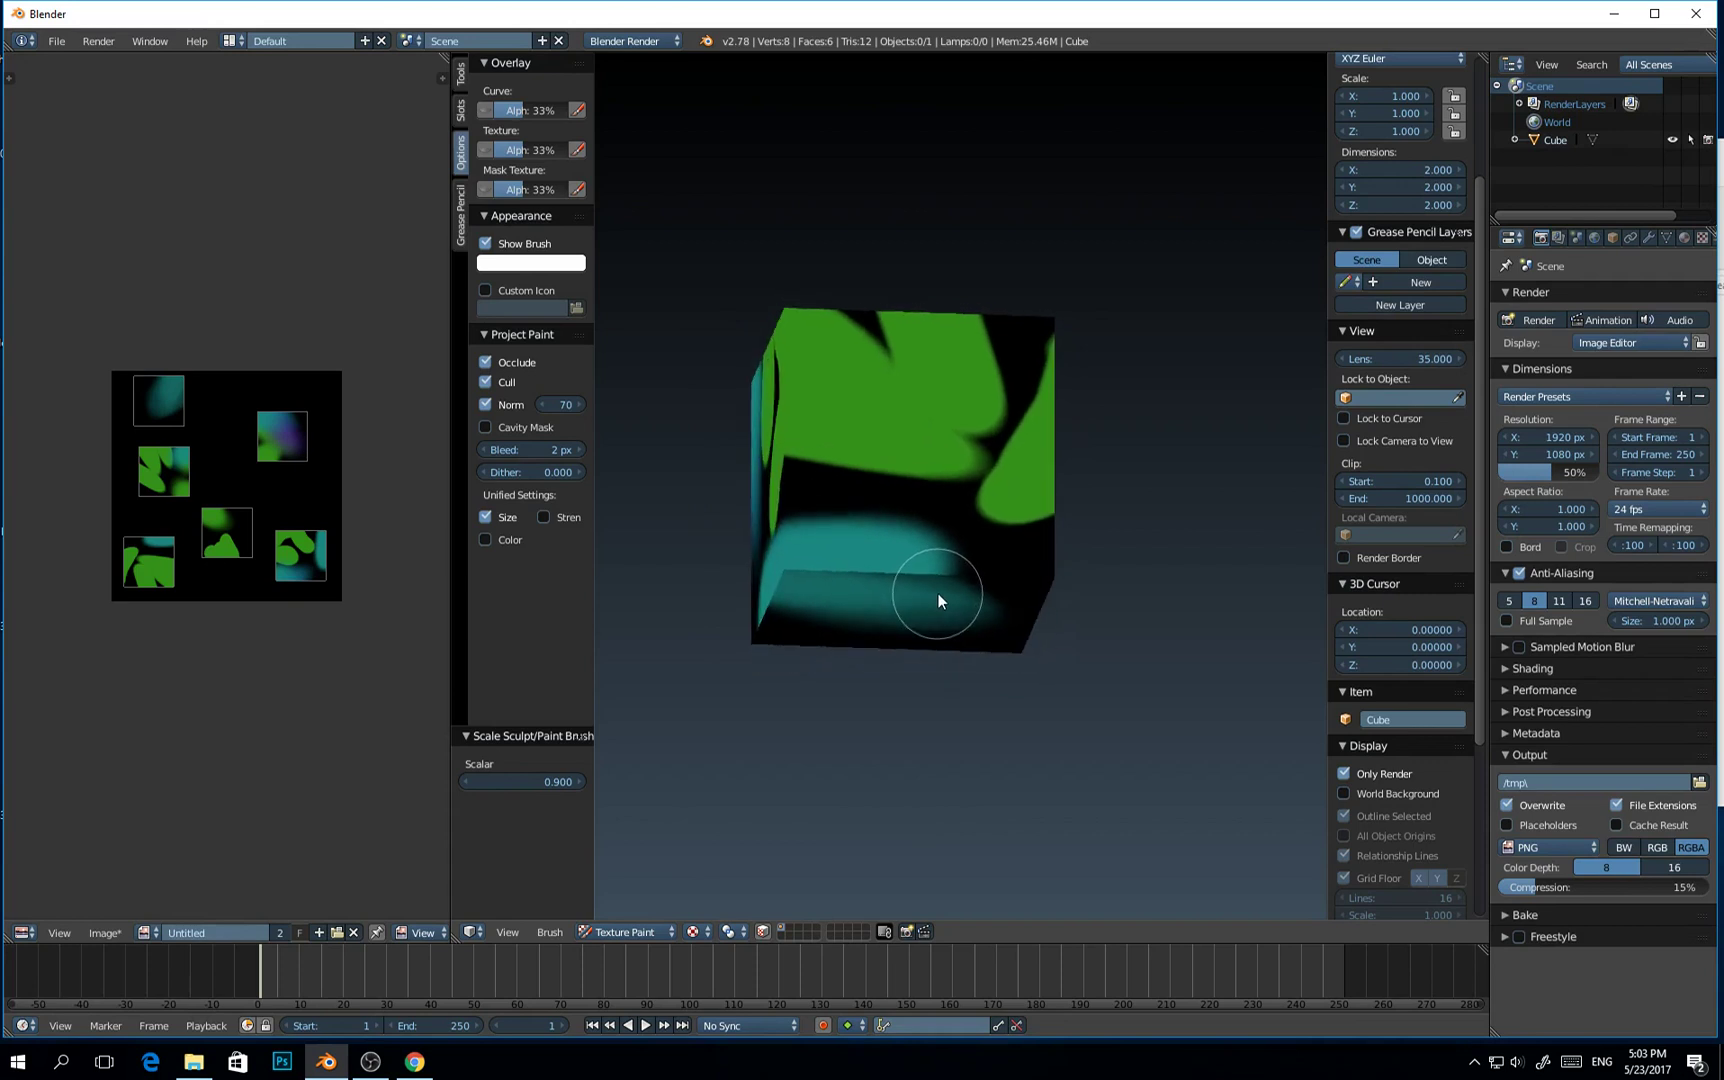
Set the Project Paint normal falloff angle to 90 and paint teal over the cube's underside and around the lower side faces
left_click_drag(560, 404, 600, 404)
mouse_move(901, 521)
middle_mouse_down()
mouse_move(768, 502)
mouse_move(923, 616)
middle_mouse_up()
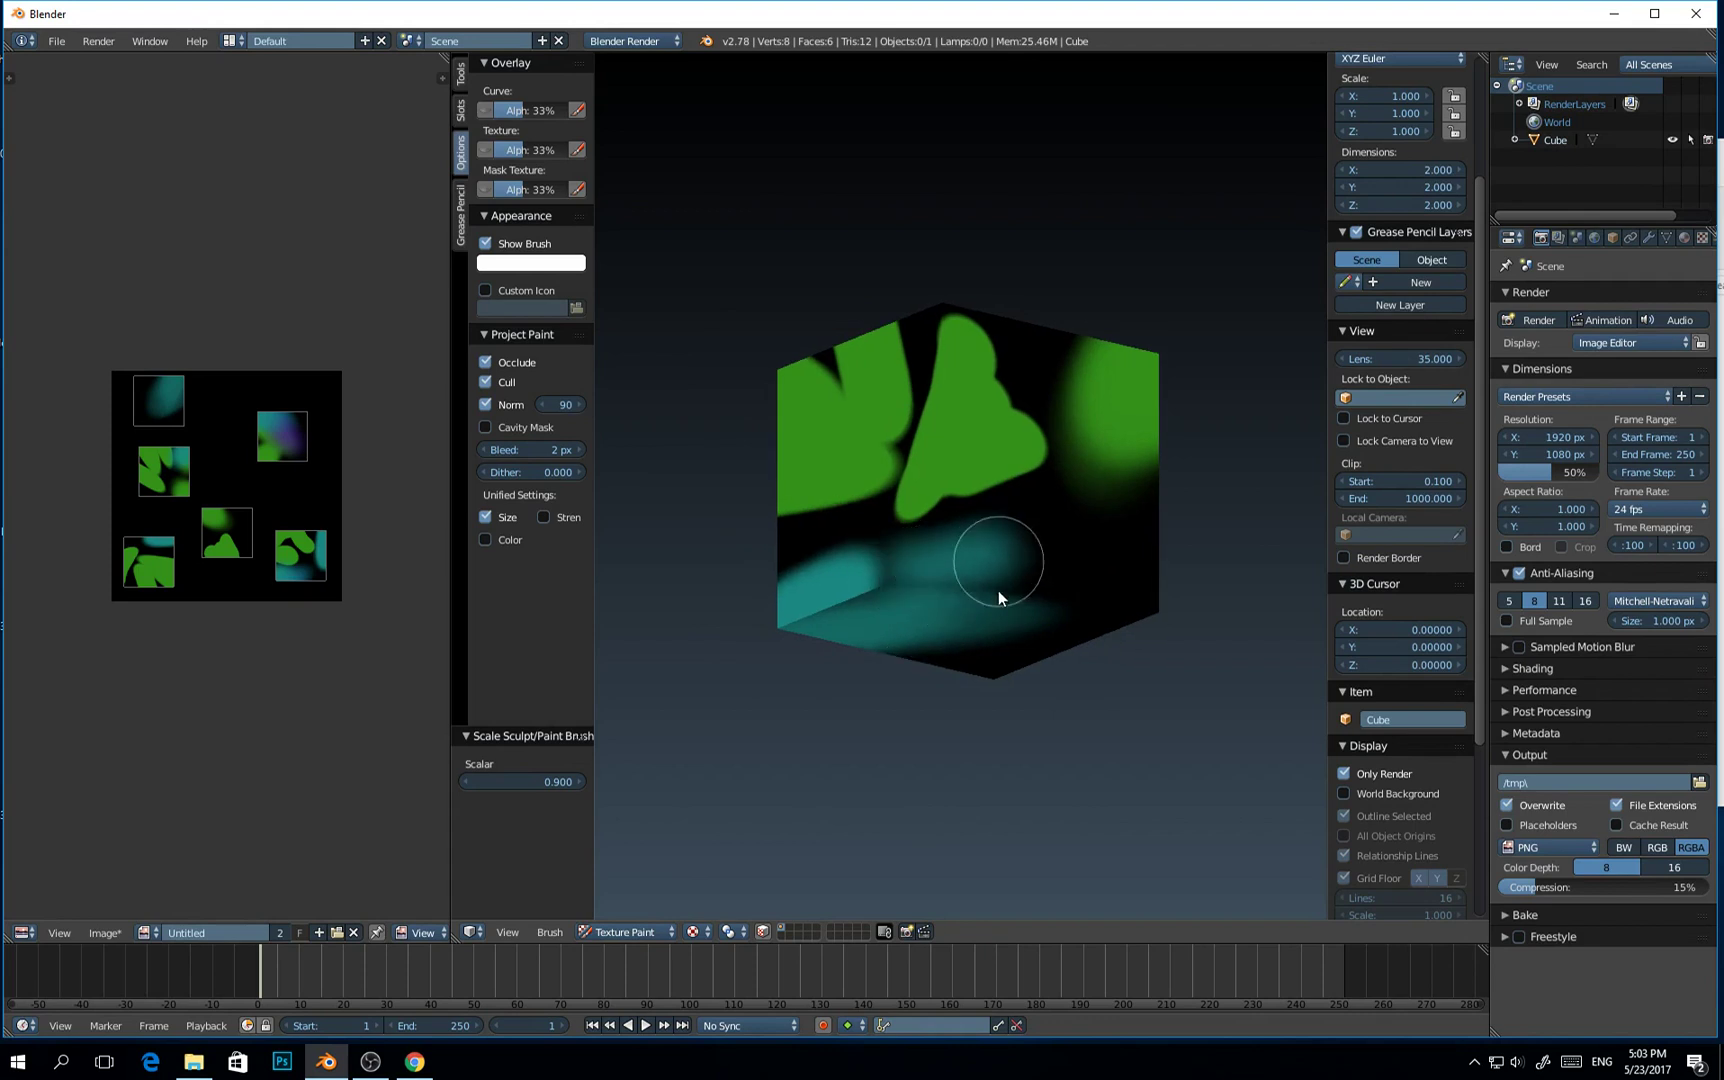
mouse_move(998, 591)
left_mouse_down()
mouse_move(990, 540)
mouse_move(1017, 594)
mouse_move(912, 626)
mouse_move(886, 551)
mouse_move(1043, 596)
mouse_move(899, 559)
mouse_move(1025, 556)
left_mouse_up()
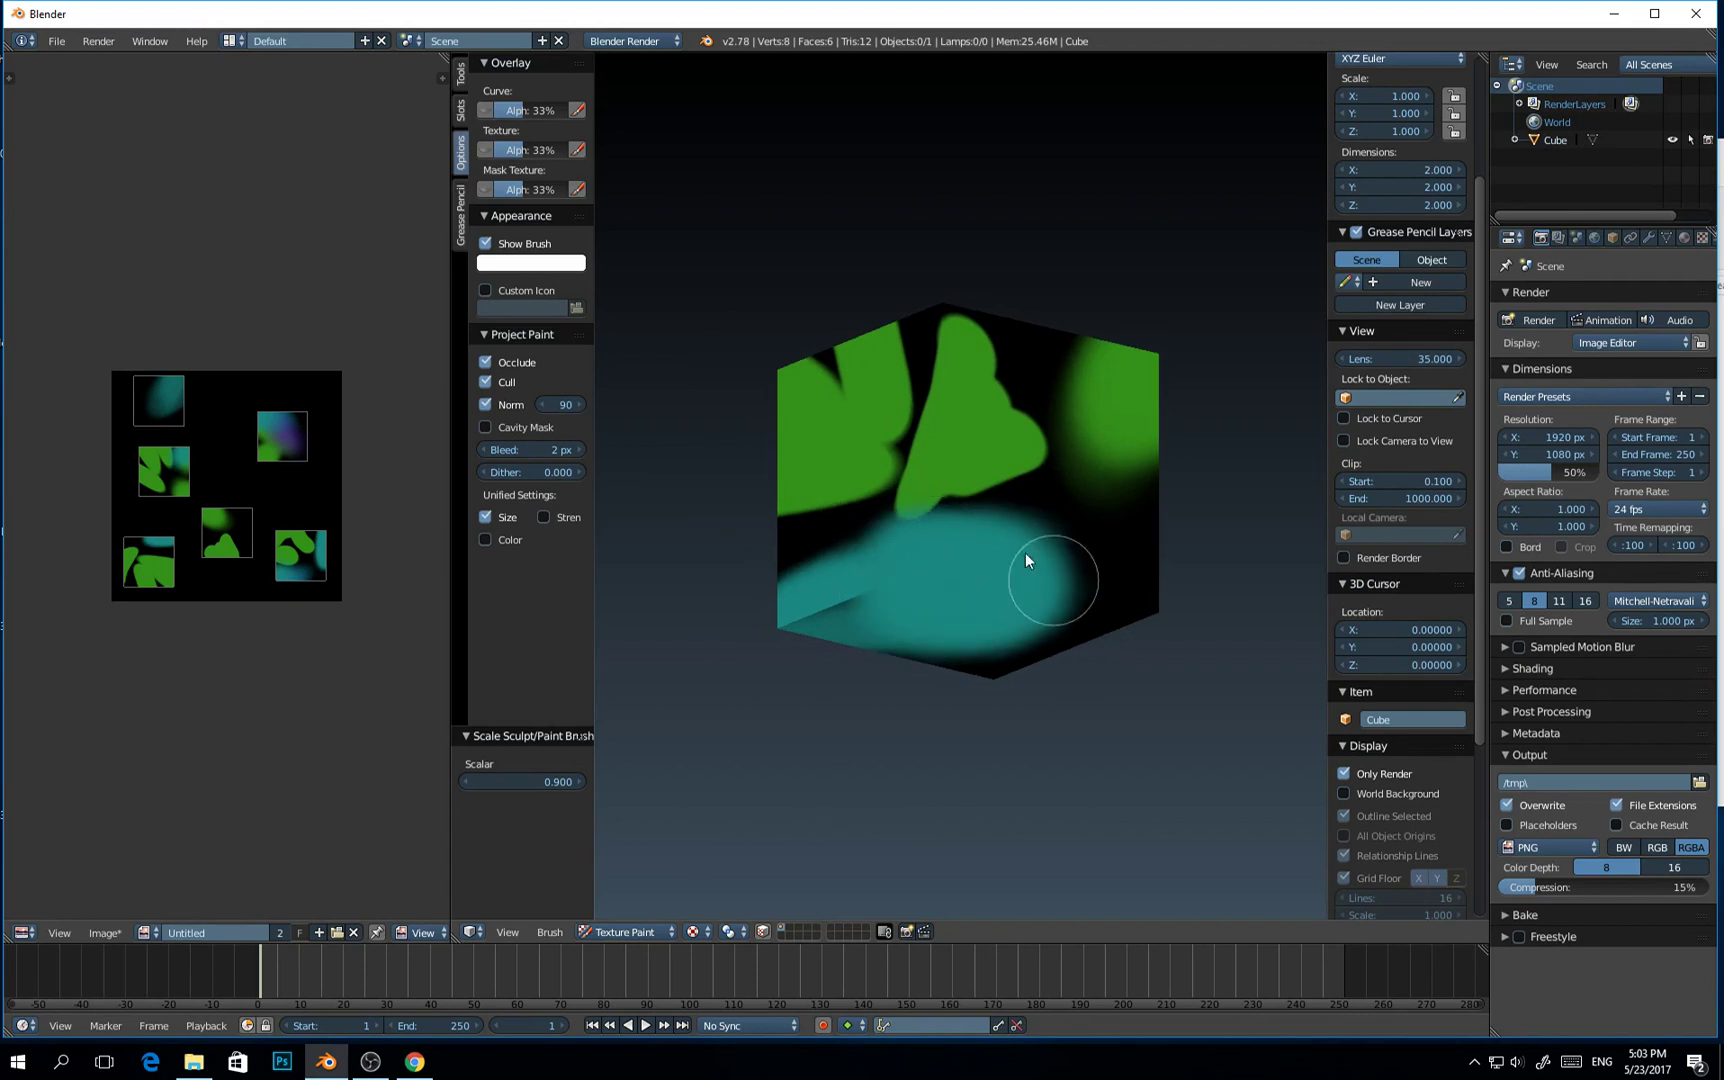
mouse_move(1074, 596)
middle_mouse_down()
mouse_move(908, 612)
mouse_move(1063, 607)
mouse_move(840, 581)
middle_mouse_up()
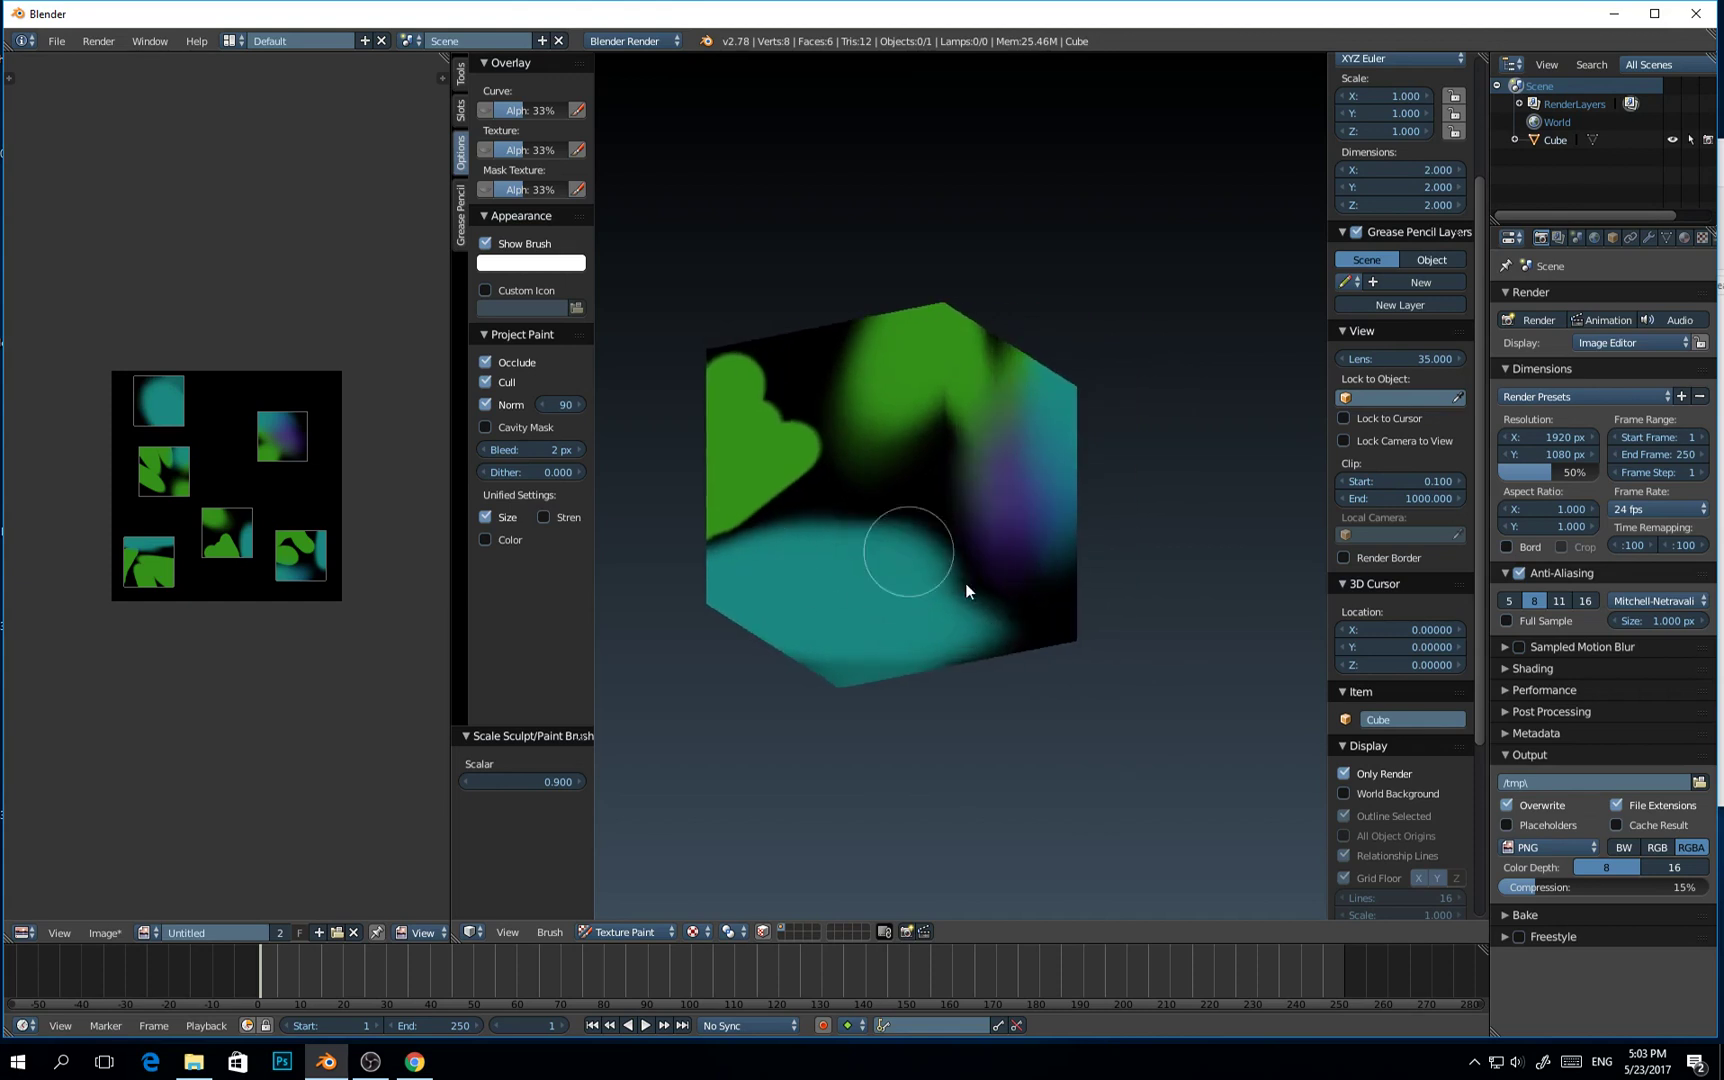
mouse_move(964, 593)
middle_mouse_down()
mouse_move(844, 590)
mouse_move(985, 585)
mouse_move(901, 594)
middle_mouse_up()
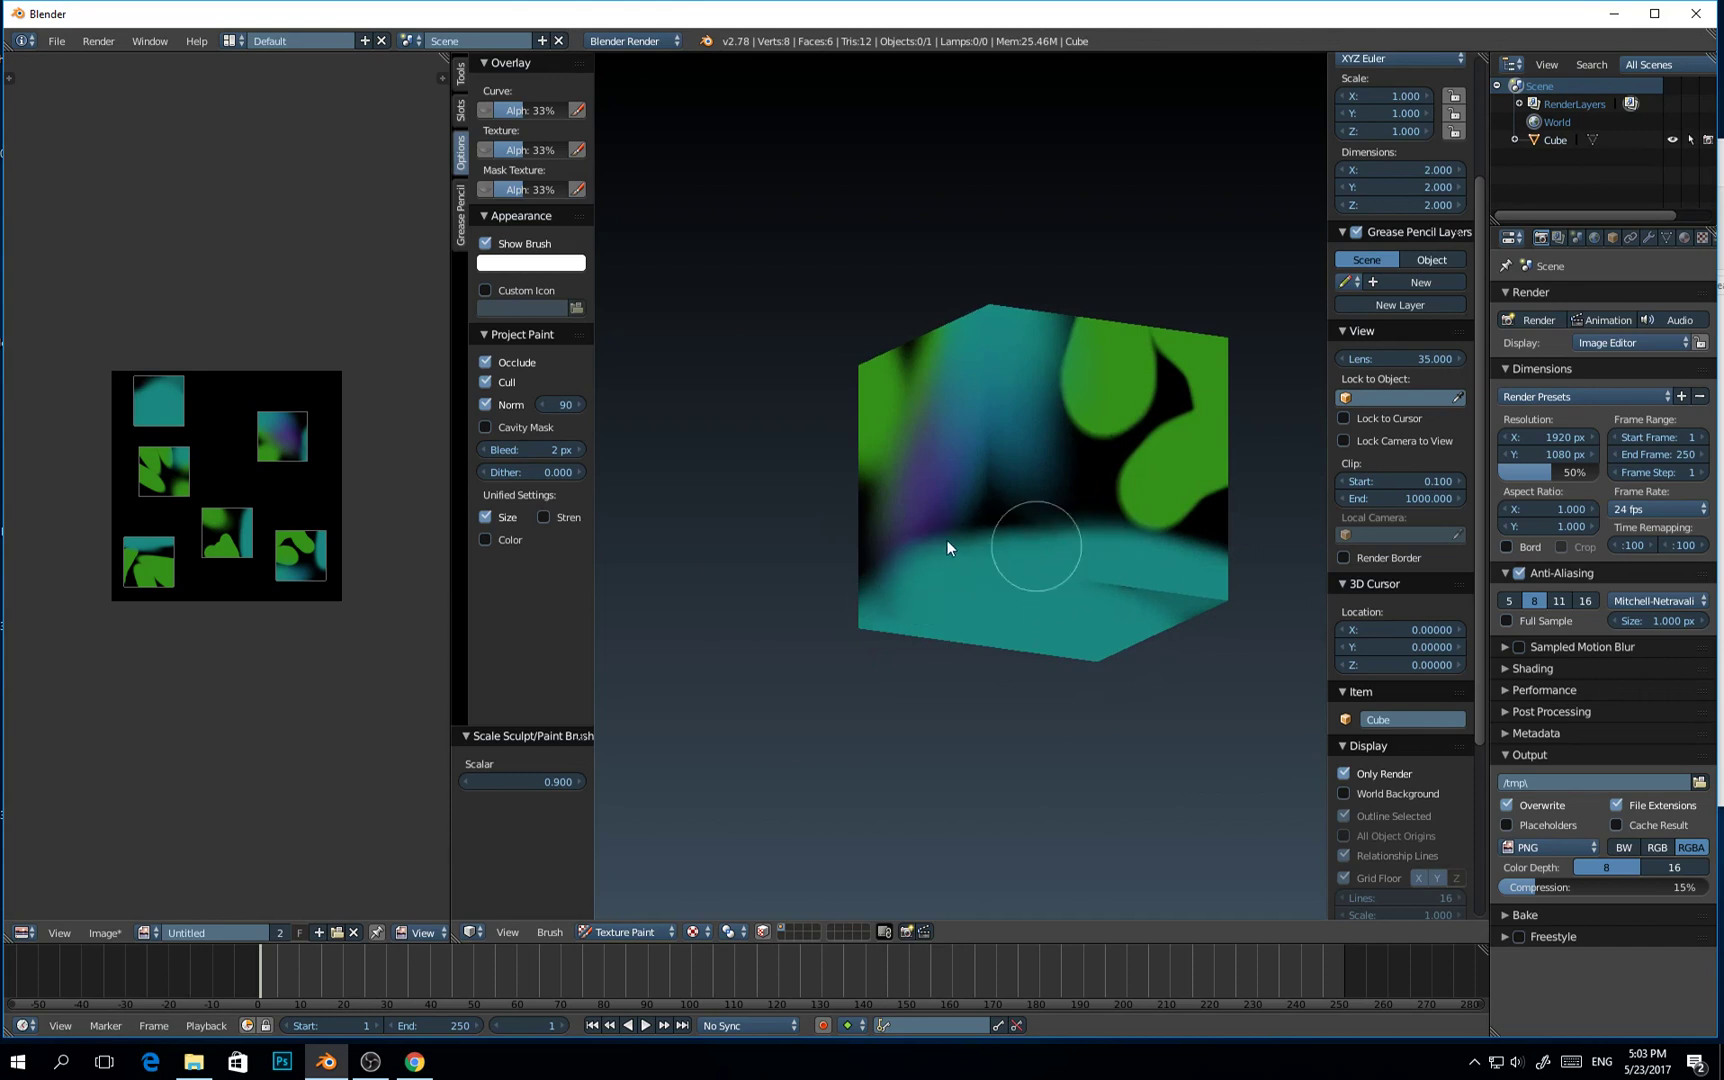
mouse_move(967, 558)
middle_mouse_down()
mouse_move(1160, 642)
mouse_move(916, 658)
mouse_move(941, 670)
mouse_move(1152, 572)
mouse_move(1044, 449)
mouse_move(990, 560)
middle_mouse_up()
scroll(990, 560, "up", 3)
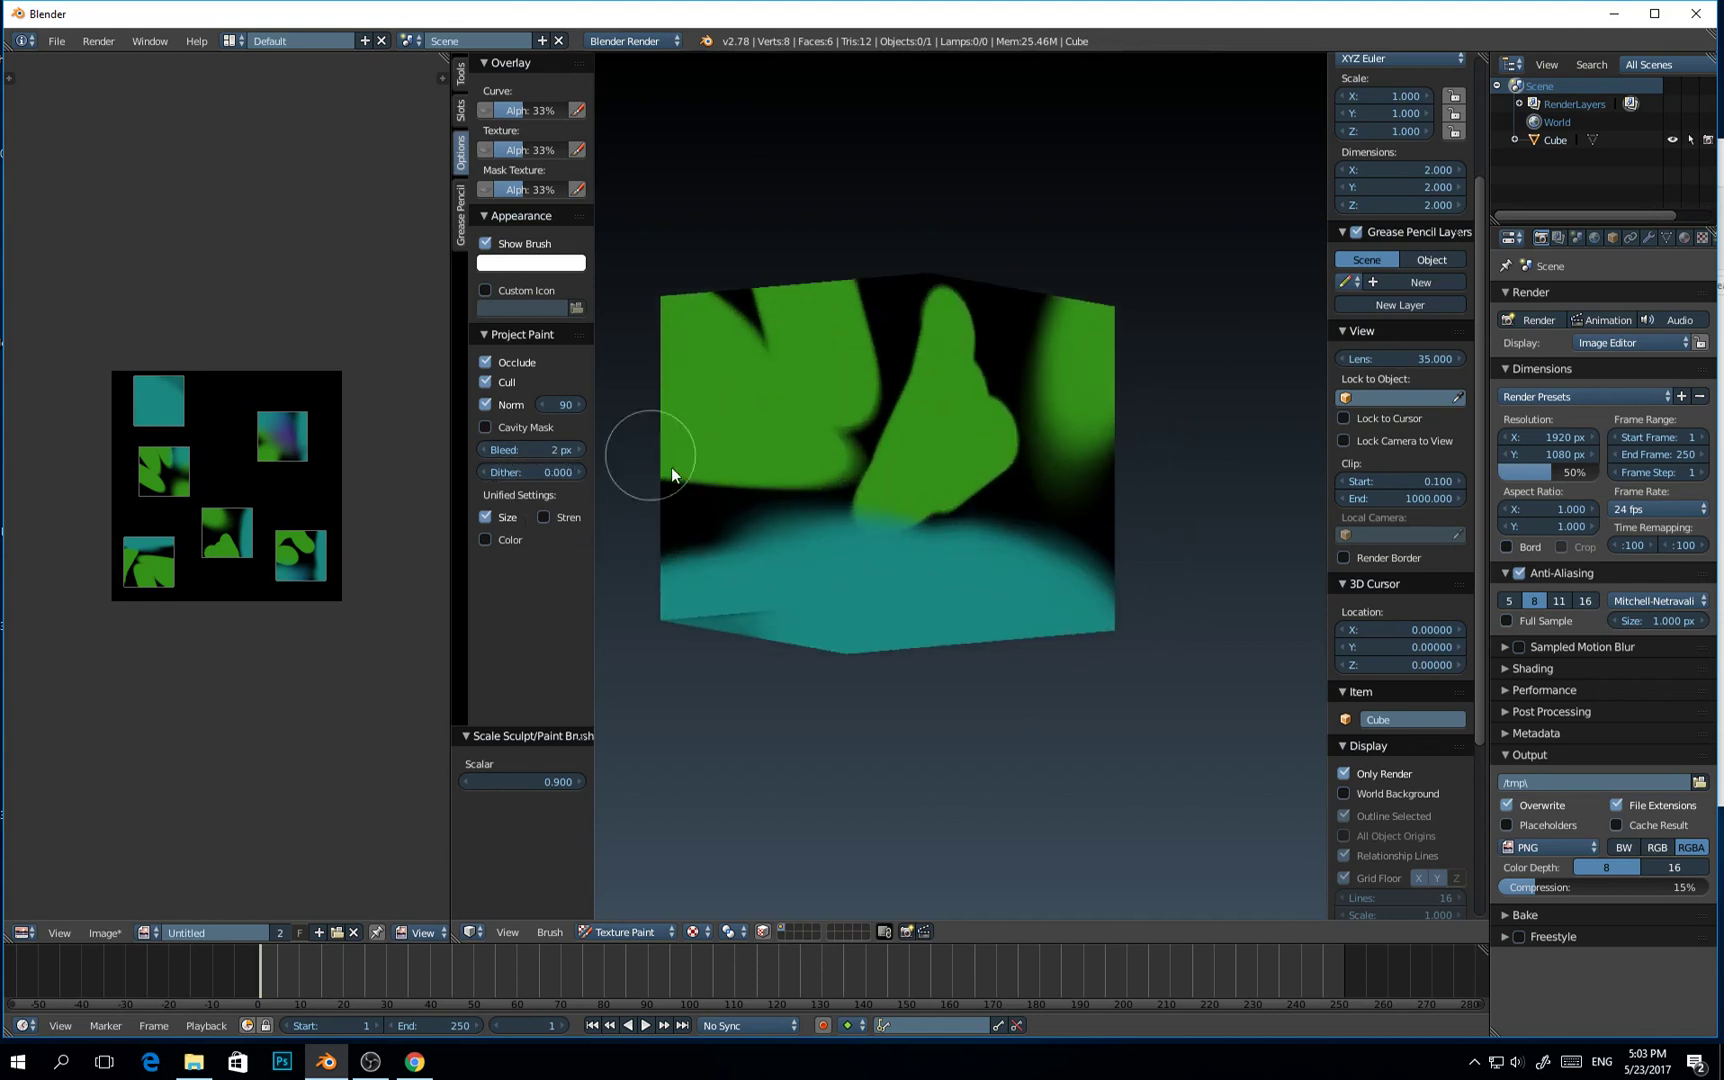
scroll(823, 581, "down", 3)
middle_click_drag(823, 581, 800, 610)
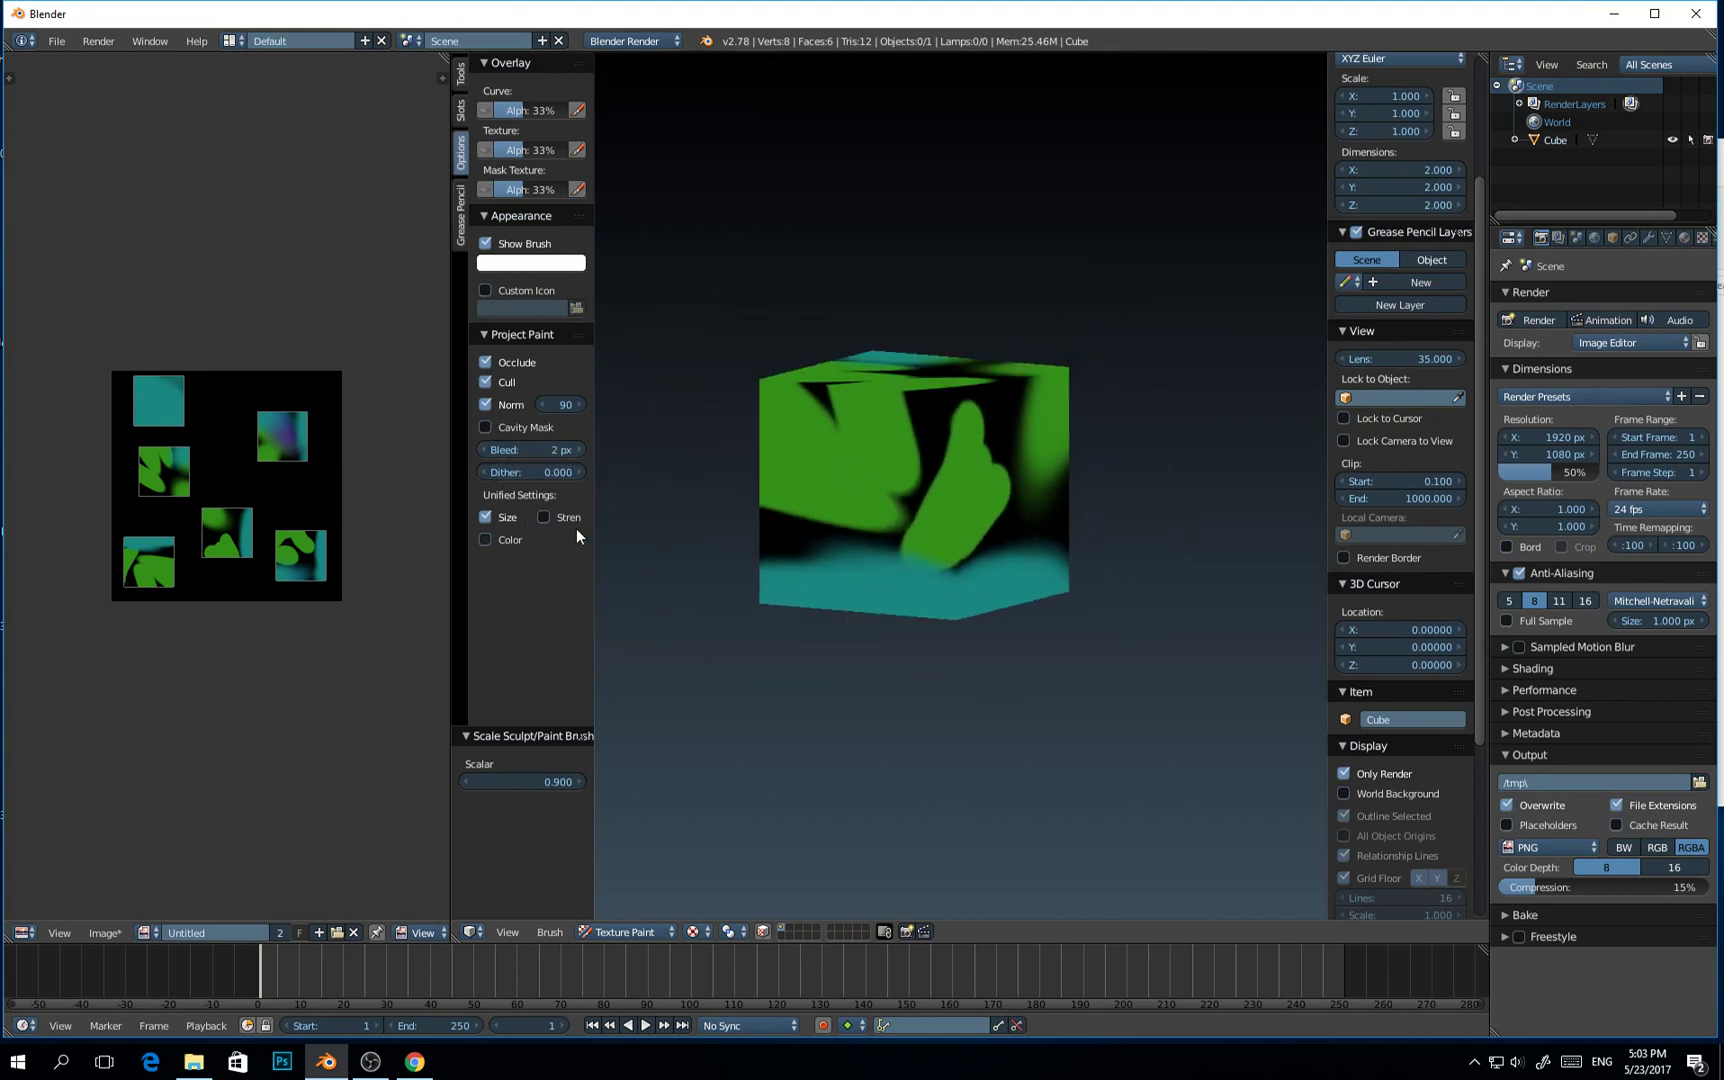
Set the Project Paint bleed to 8 px and bring two green-painted side faces of the cube into close view
left_click_drag(520, 451, 534, 451)
middle_click_drag(800, 530, 1030, 593)
scroll(1032, 587, "up", 3)
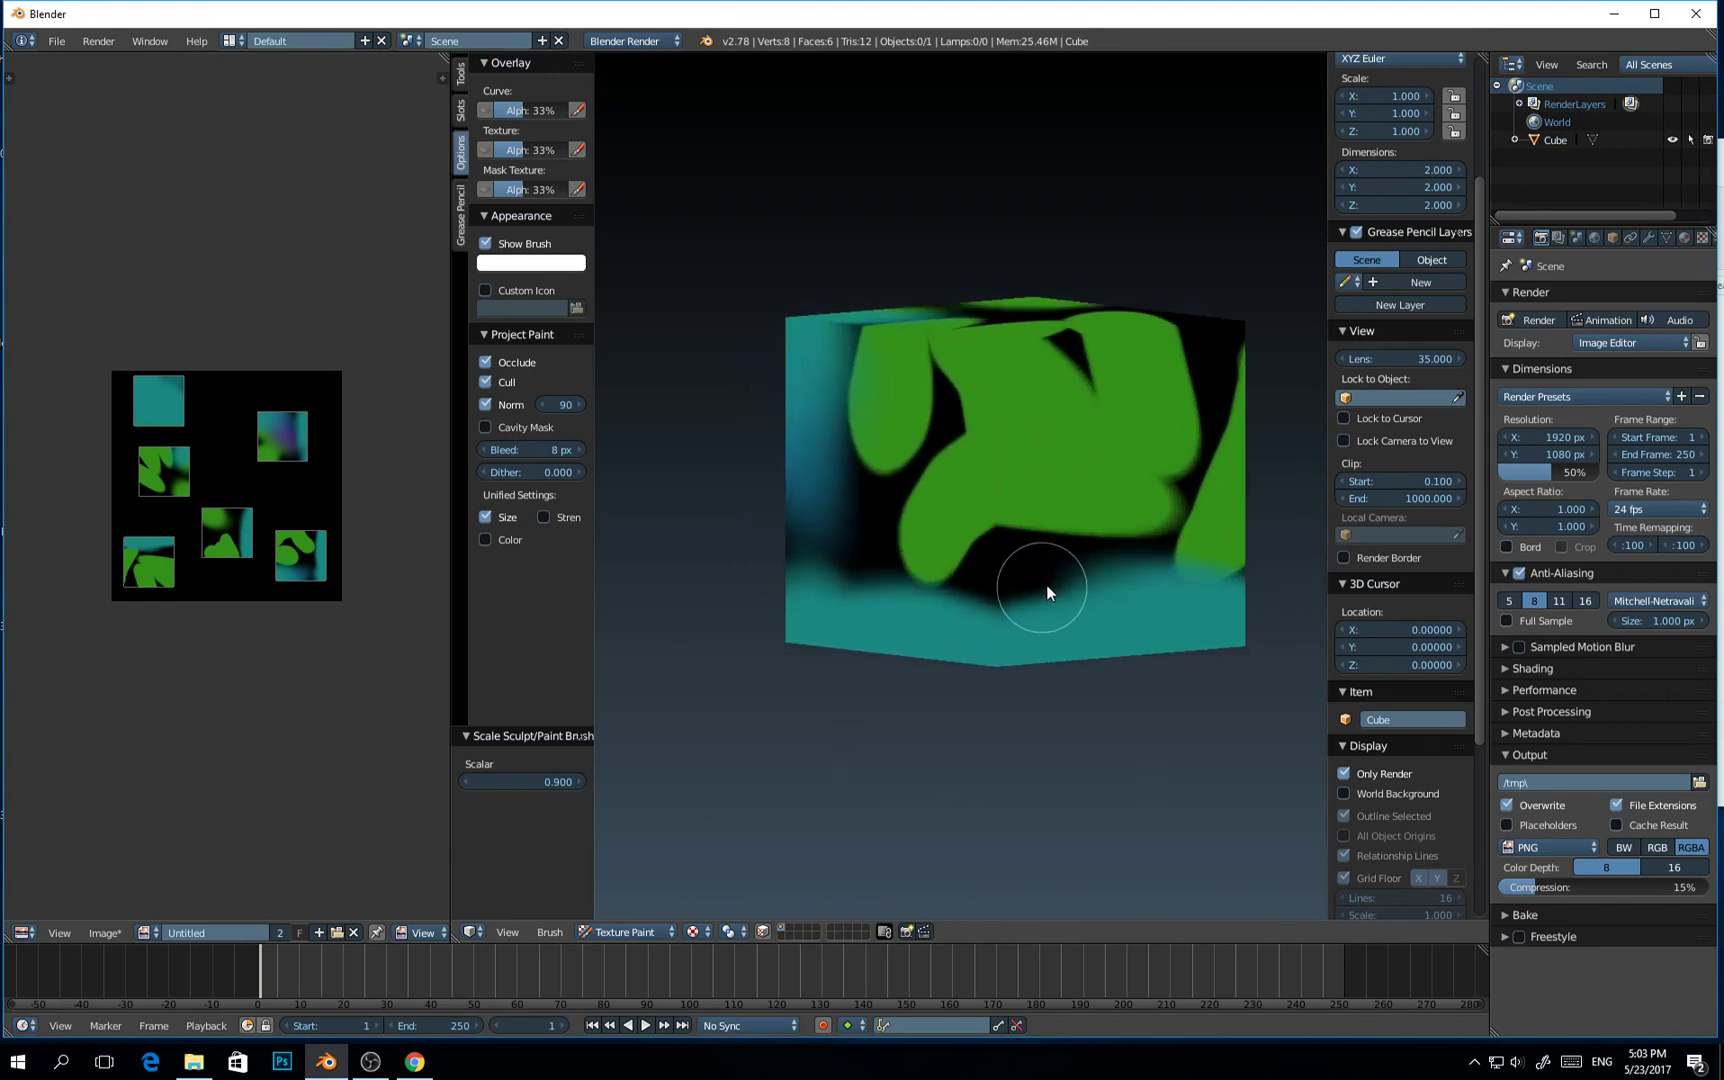
Select the cube's two adjacent front side faces in Edit Mode with face selection, and return to Texture Paint mode
key("Tab")
key("ctrl+Tab")
key("ctrl+Tab")
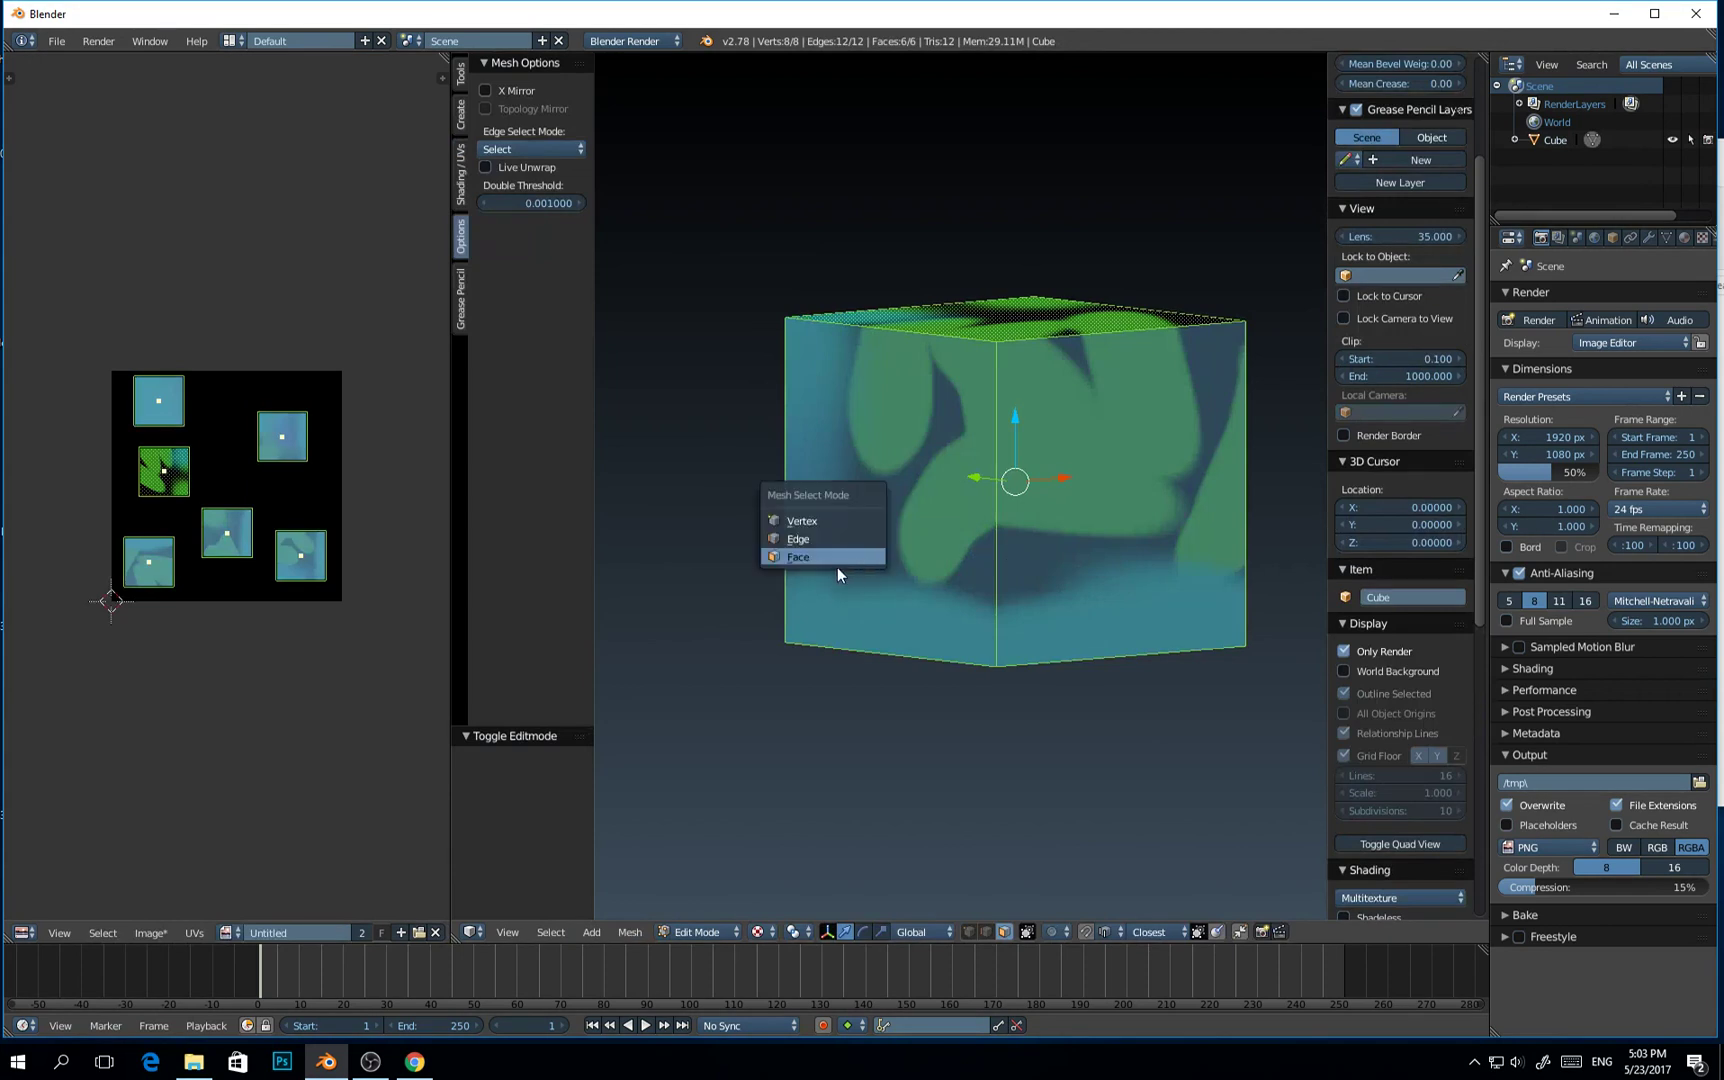
right_click(1088, 578, "shift")
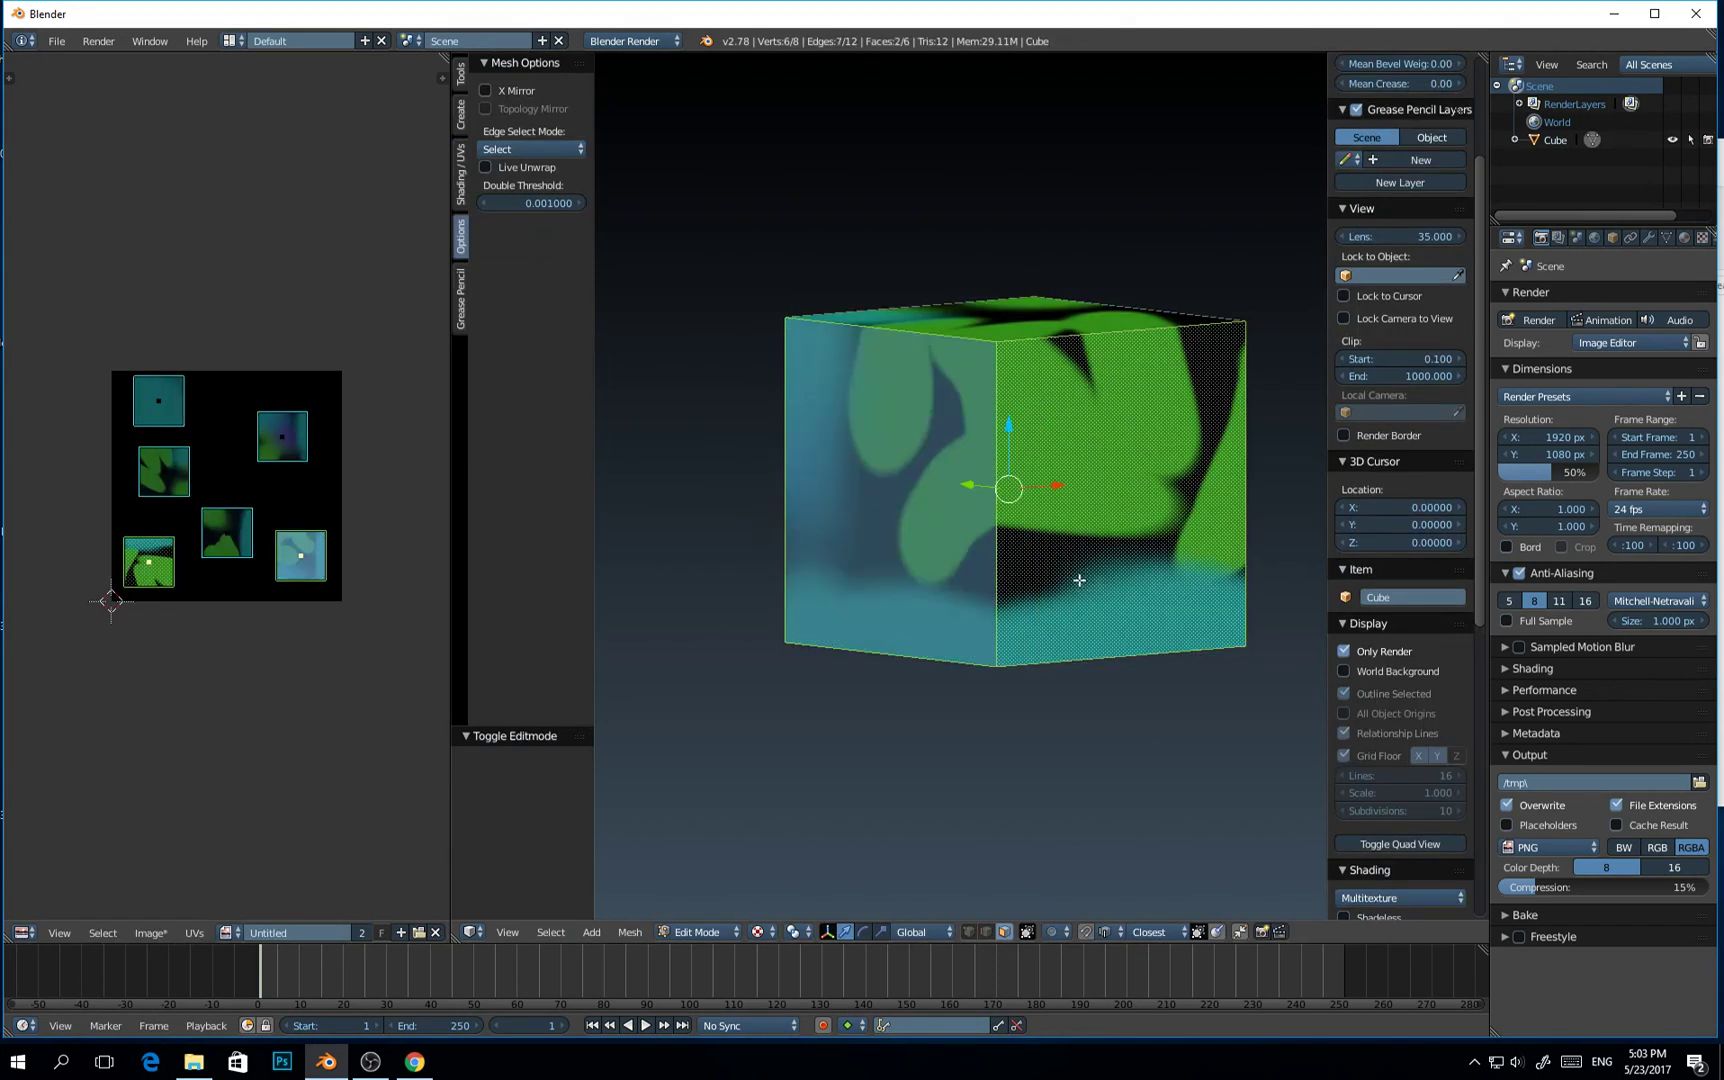
middle_click_drag(1090, 582, 952, 590, "shift")
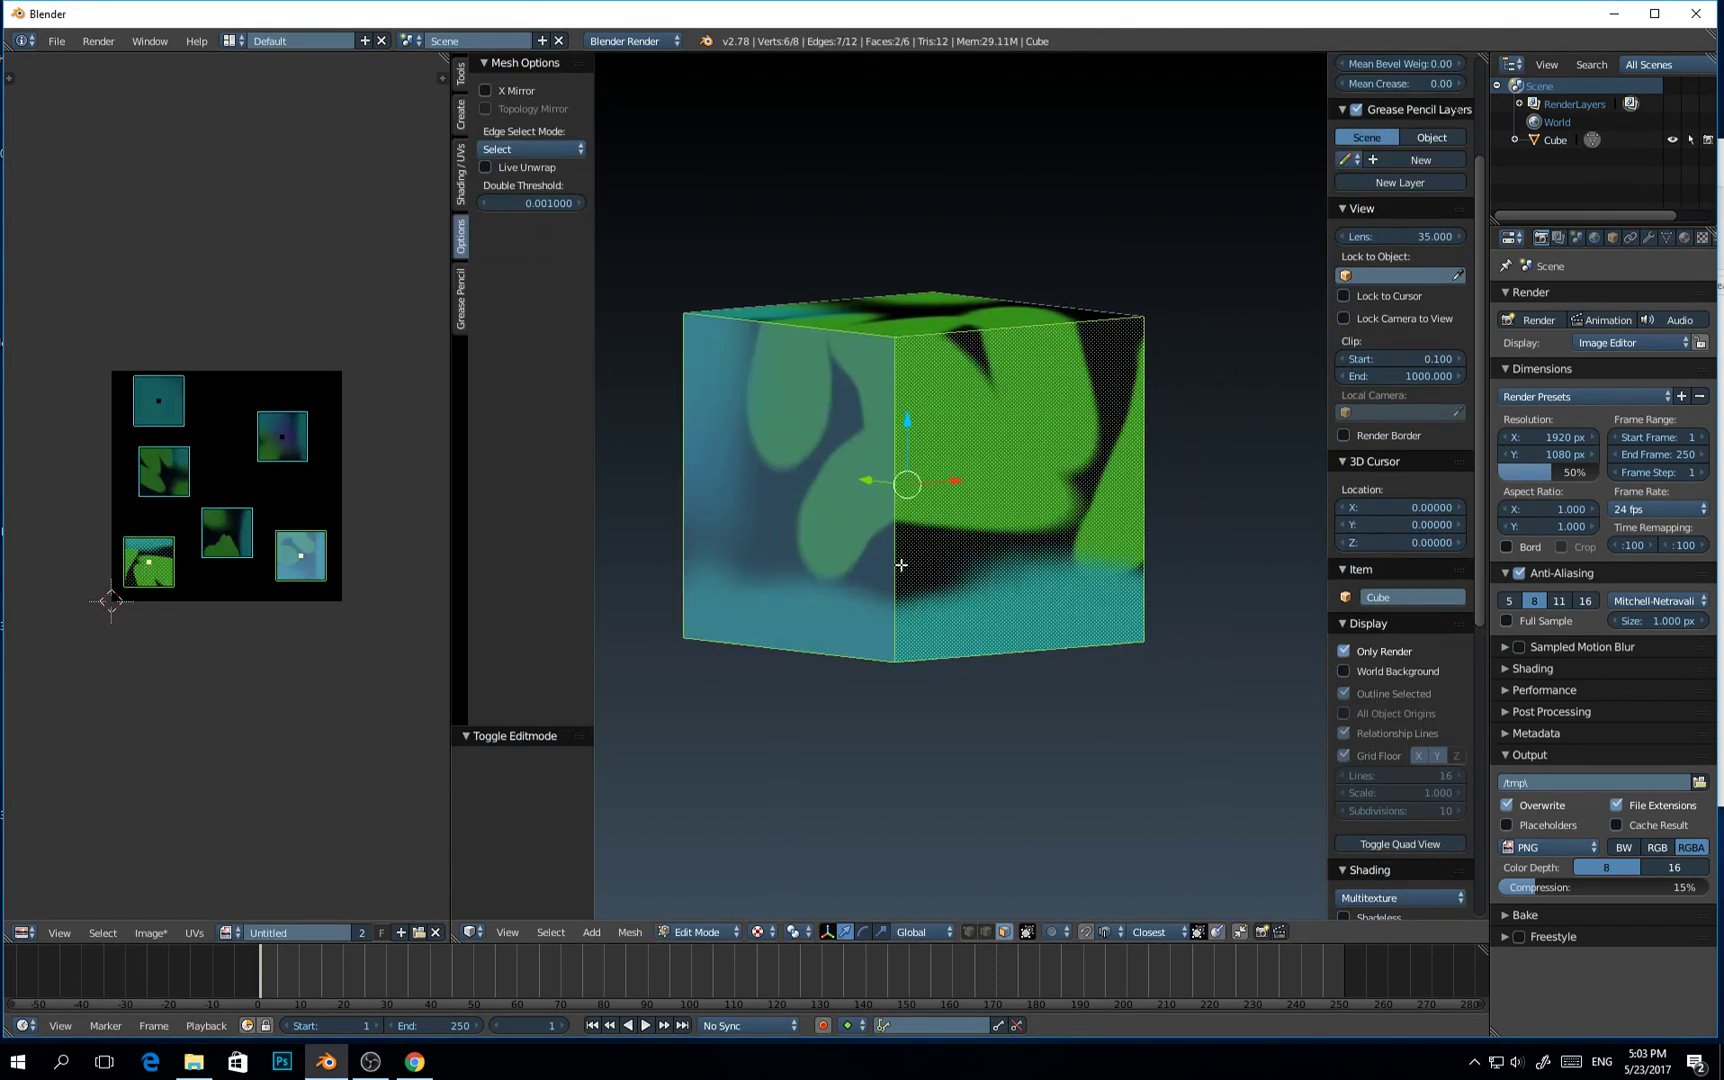
scroll(903, 560, "up", 1)
key("Tab")
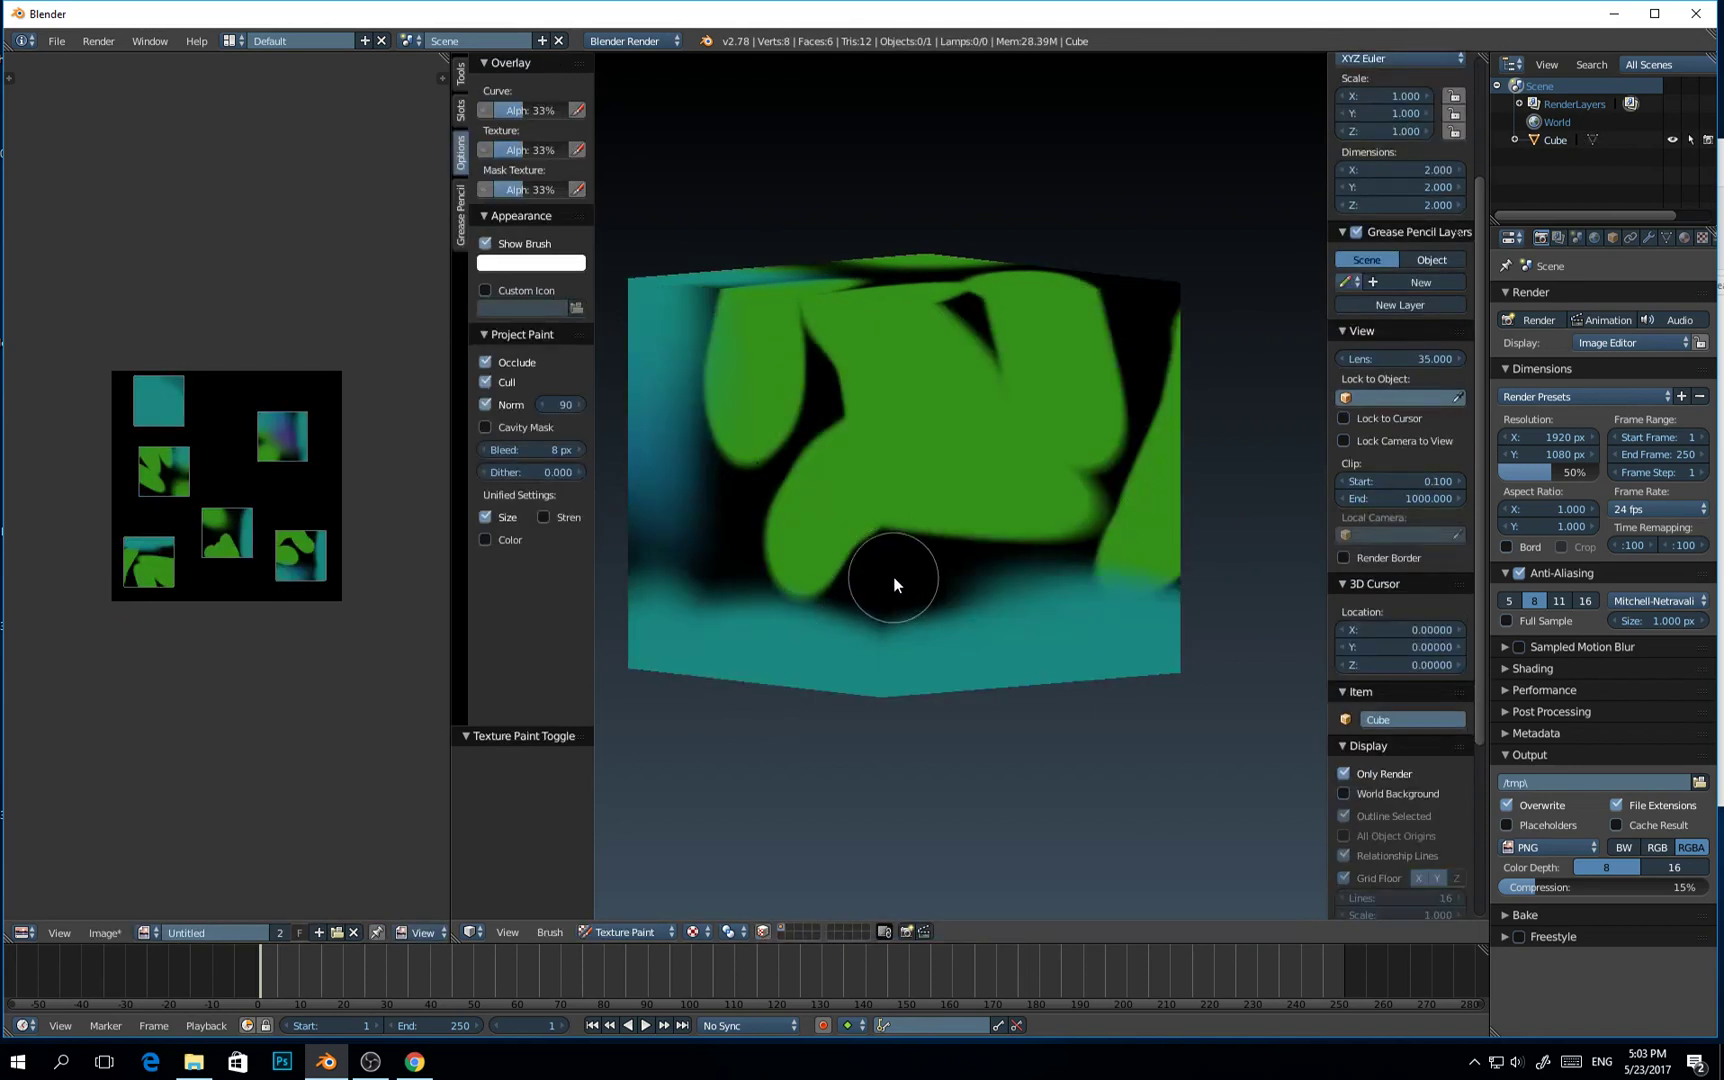
Shrink the brush, set the Project Paint bleed to 2 px, and paint a teal stroke across the vertical edge between the two side faces
key("bracketleft")
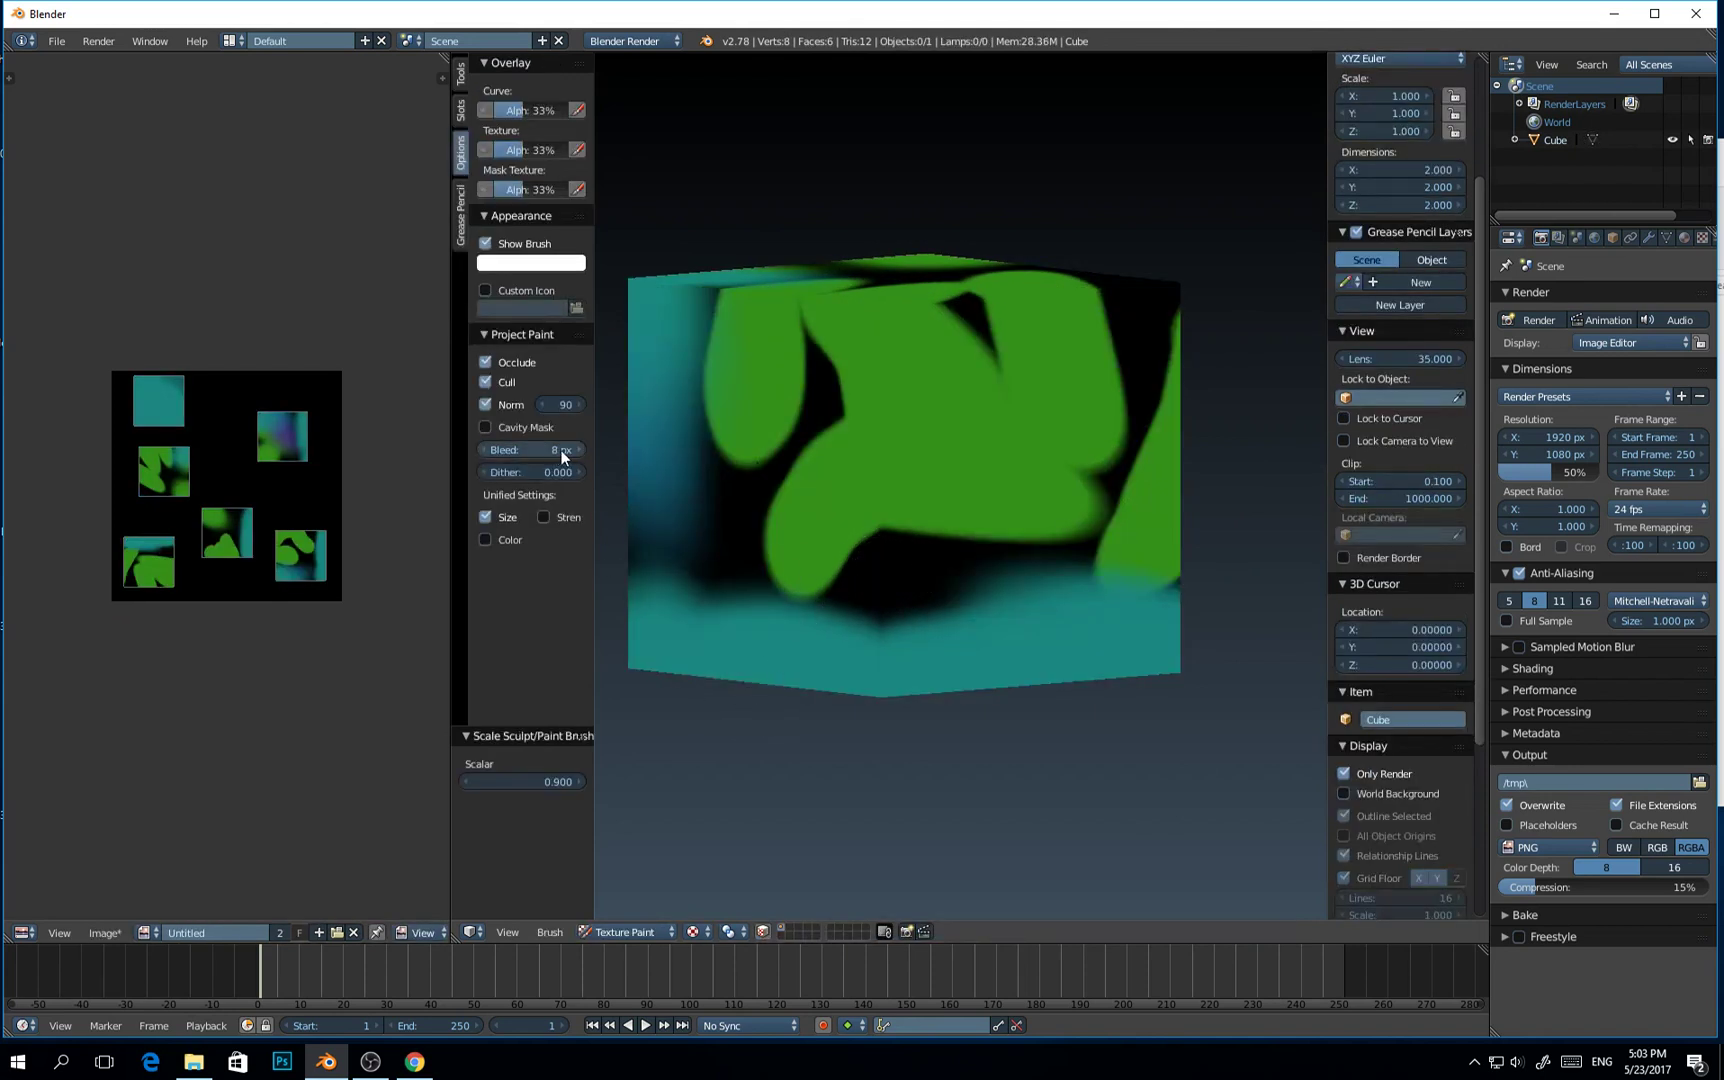
left_click_drag(562, 450, 535, 450)
mouse_move(851, 576)
left_mouse_down()
mouse_move(946, 575)
mouse_move(838, 577)
mouse_move(981, 580)
mouse_move(800, 574)
mouse_move(997, 578)
mouse_move(783, 576)
mouse_move(989, 572)
left_mouse_up()
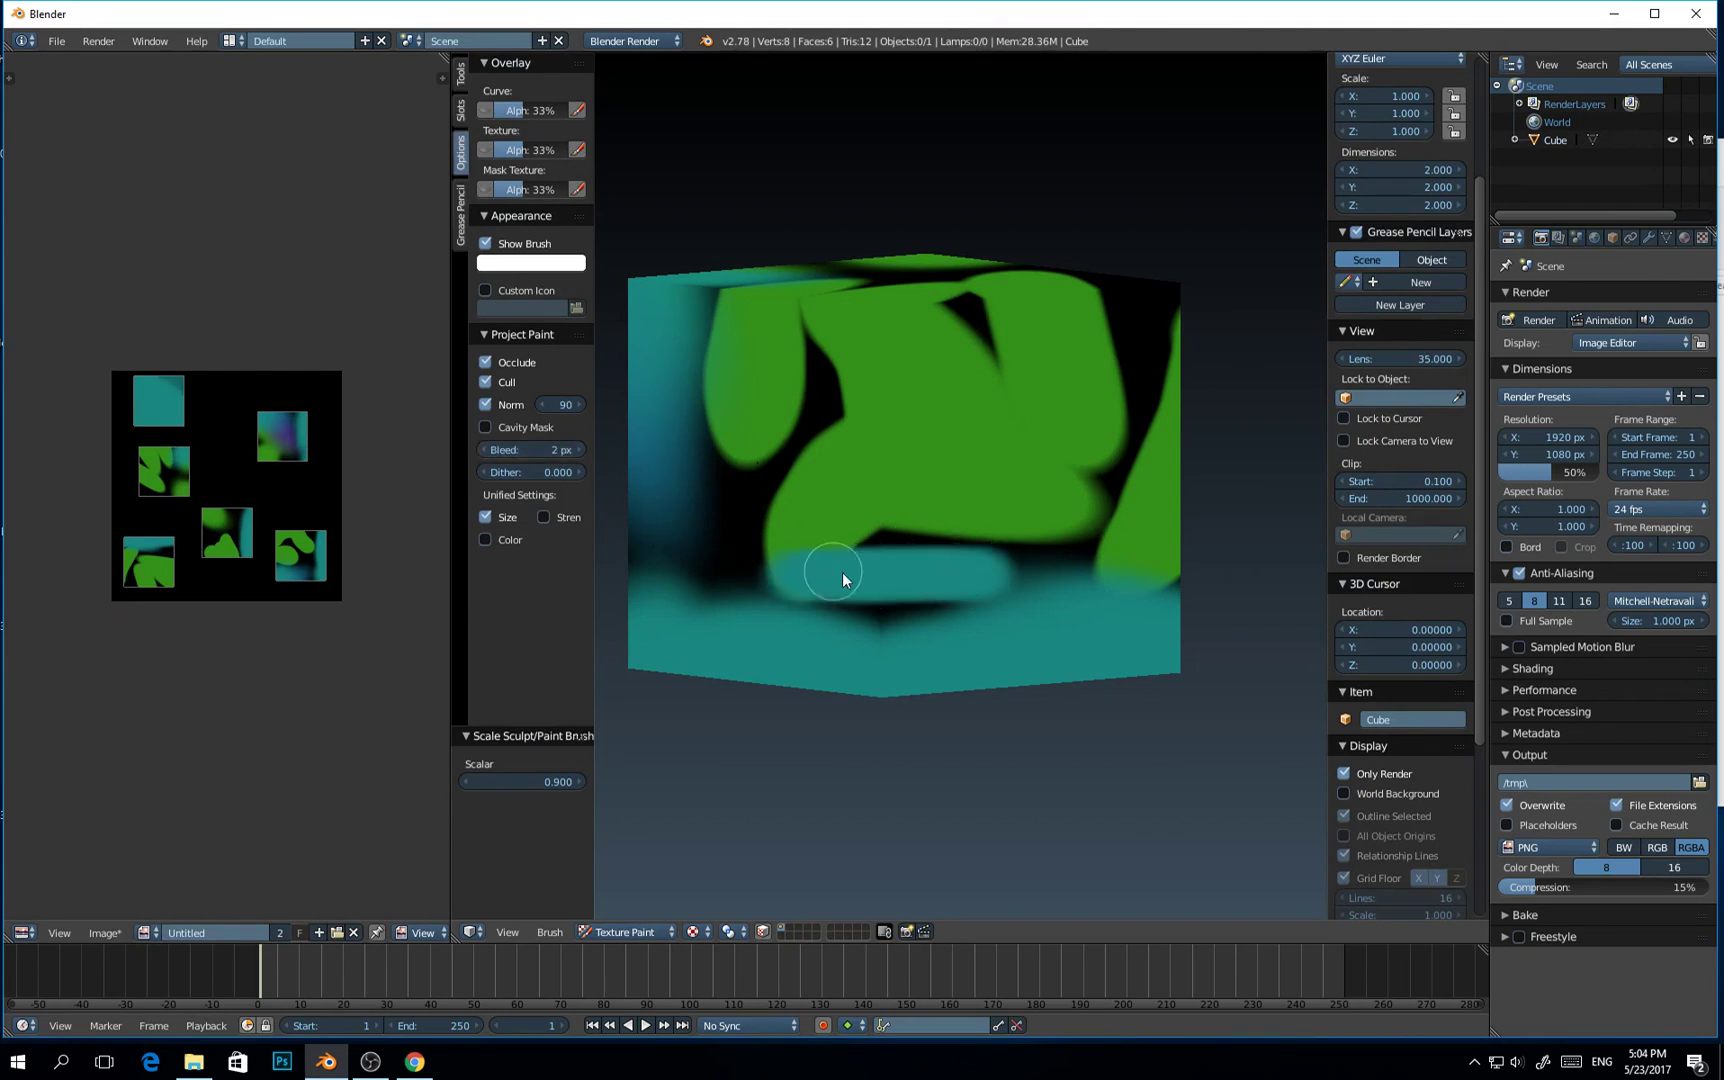
Switch to Object Mode and examine the seam along the freshly painted vertical edge from a distance
scroll(842, 572, "down", 5)
key("ctrl+Tab")
scroll(914, 610, "up", 1)
scroll(925, 613, "down", 5)
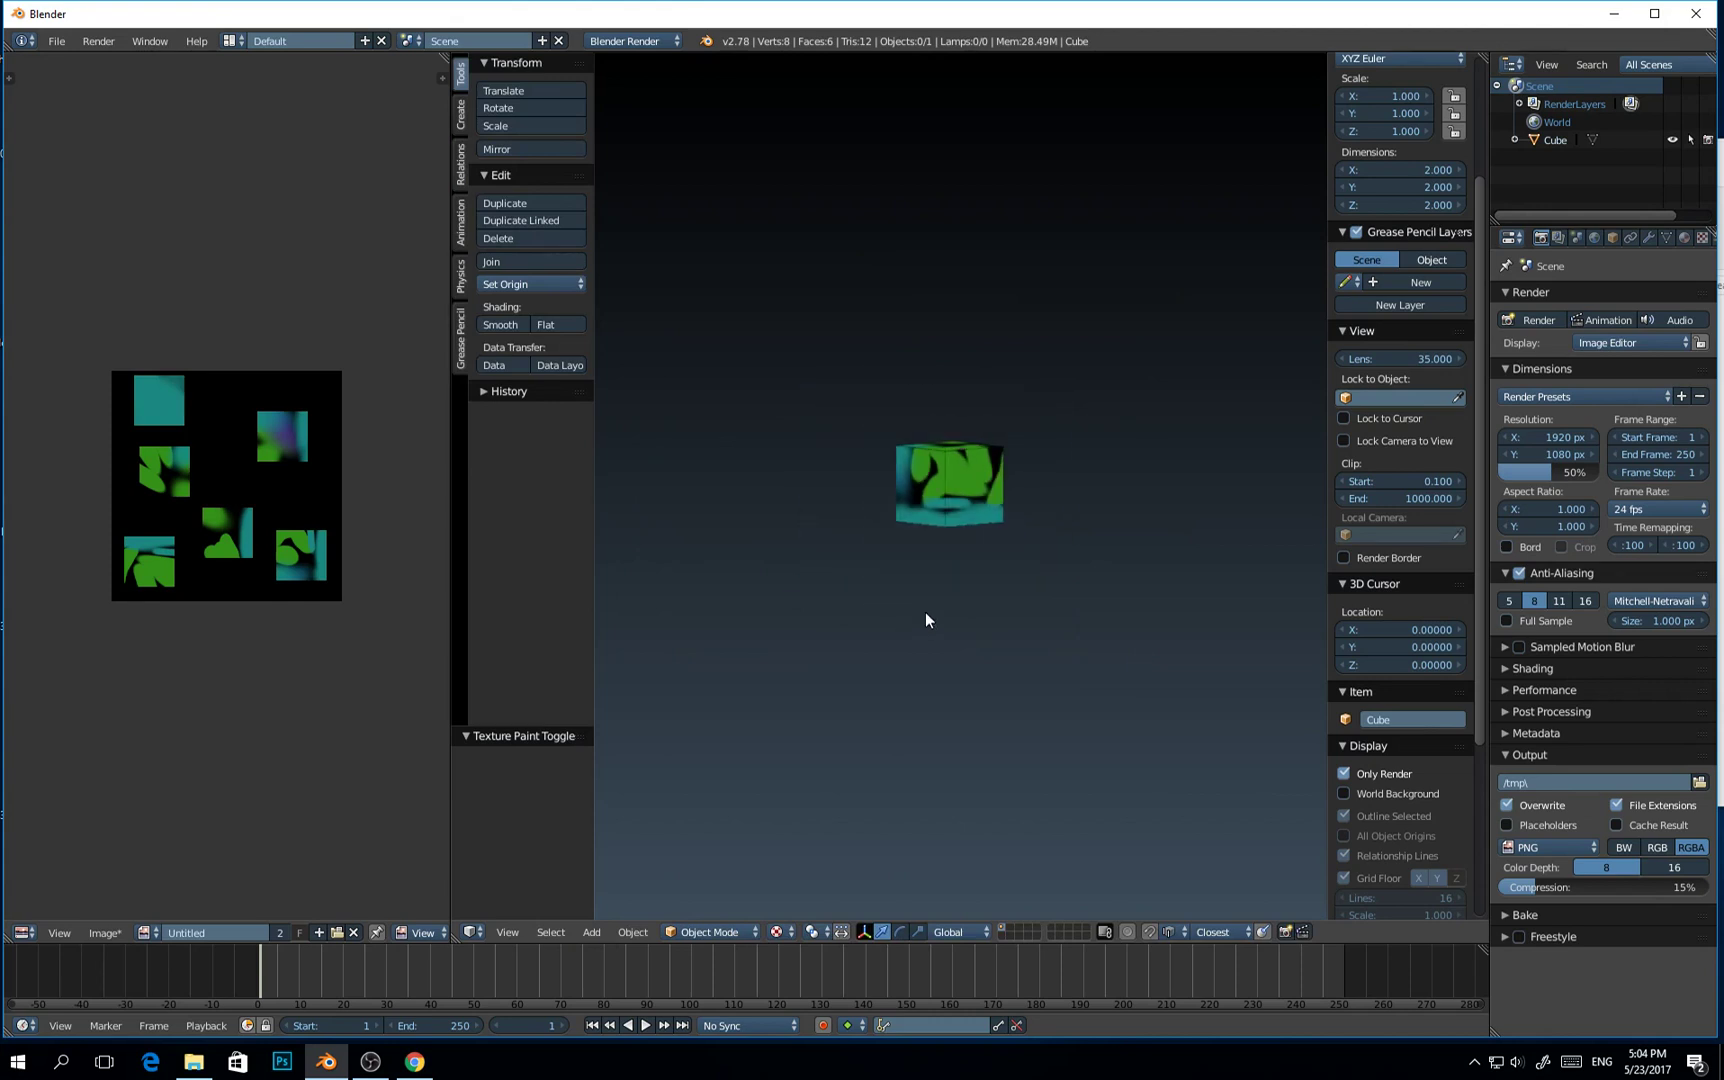
scroll(945, 458, "up", 1)
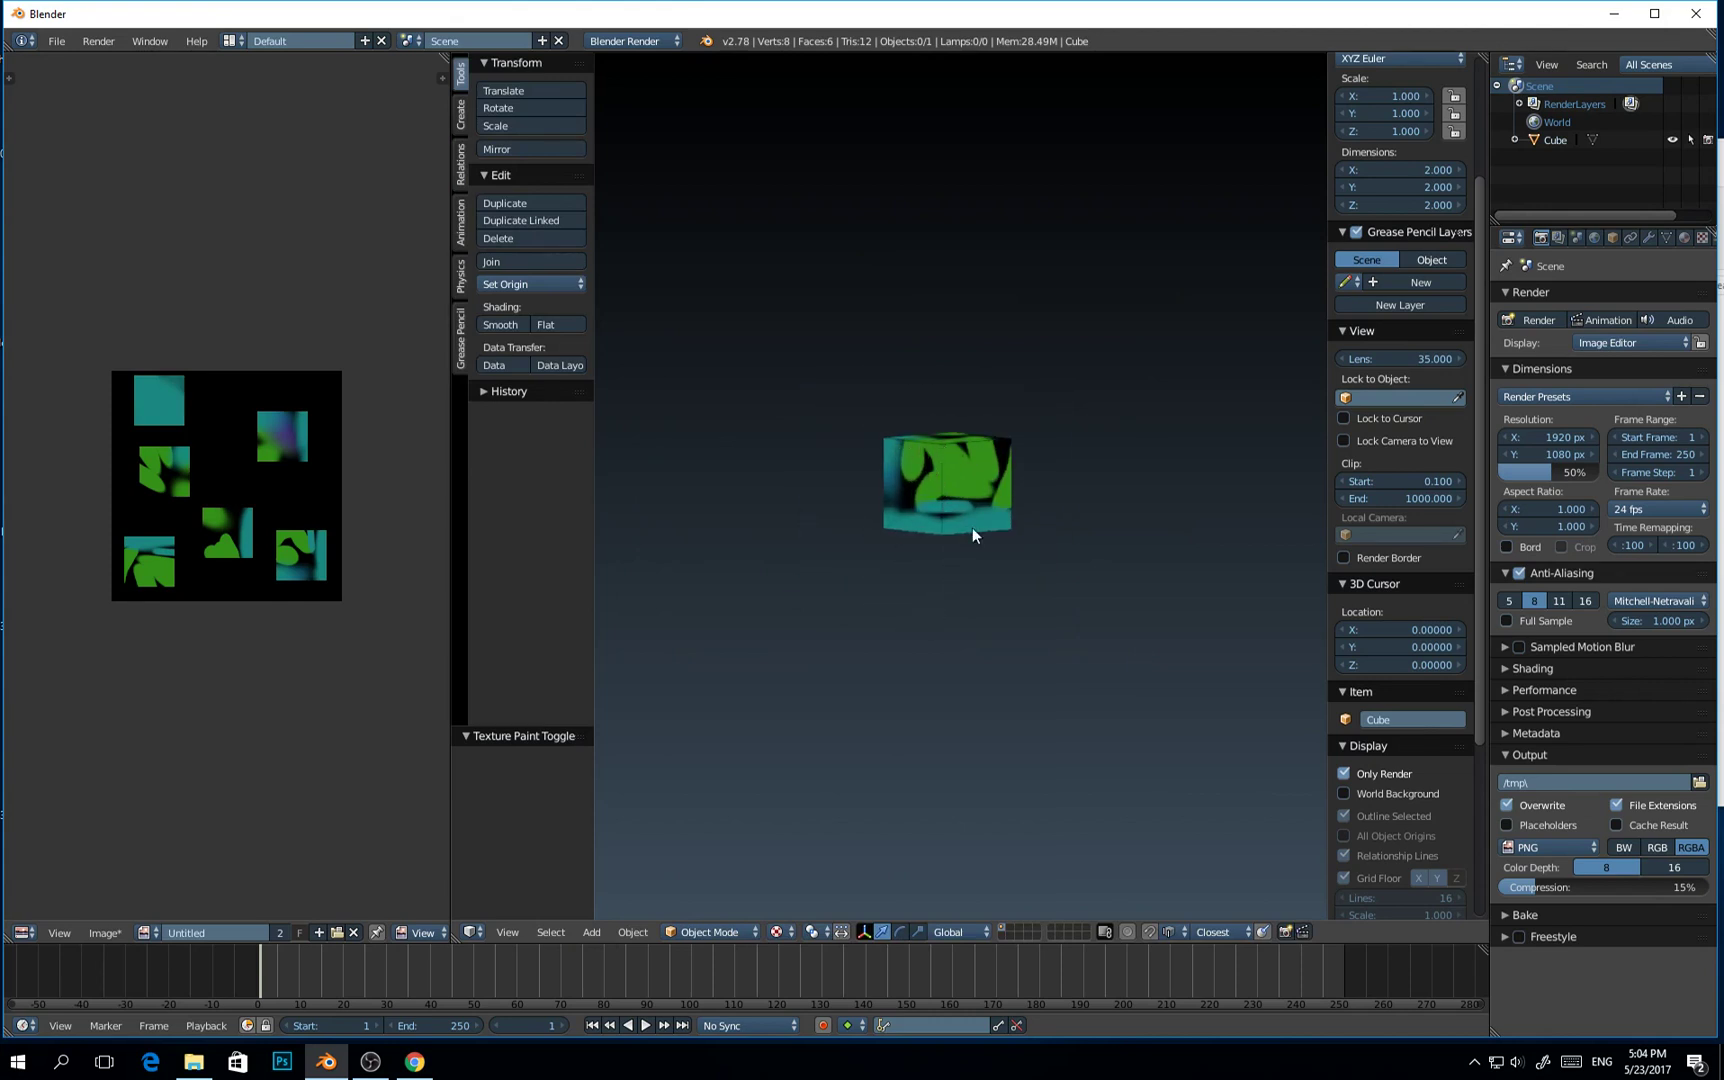
In Texture Paint mode, set the Project Paint bleed to 16 px and paint teal across the lower part of the purple-tinted vertical edge
middle_click_drag(927, 461, 1137, 541)
scroll(1080, 512, "up", 6)
key("ctrl+Tab")
middle_click_drag(1030, 568, 764, 508)
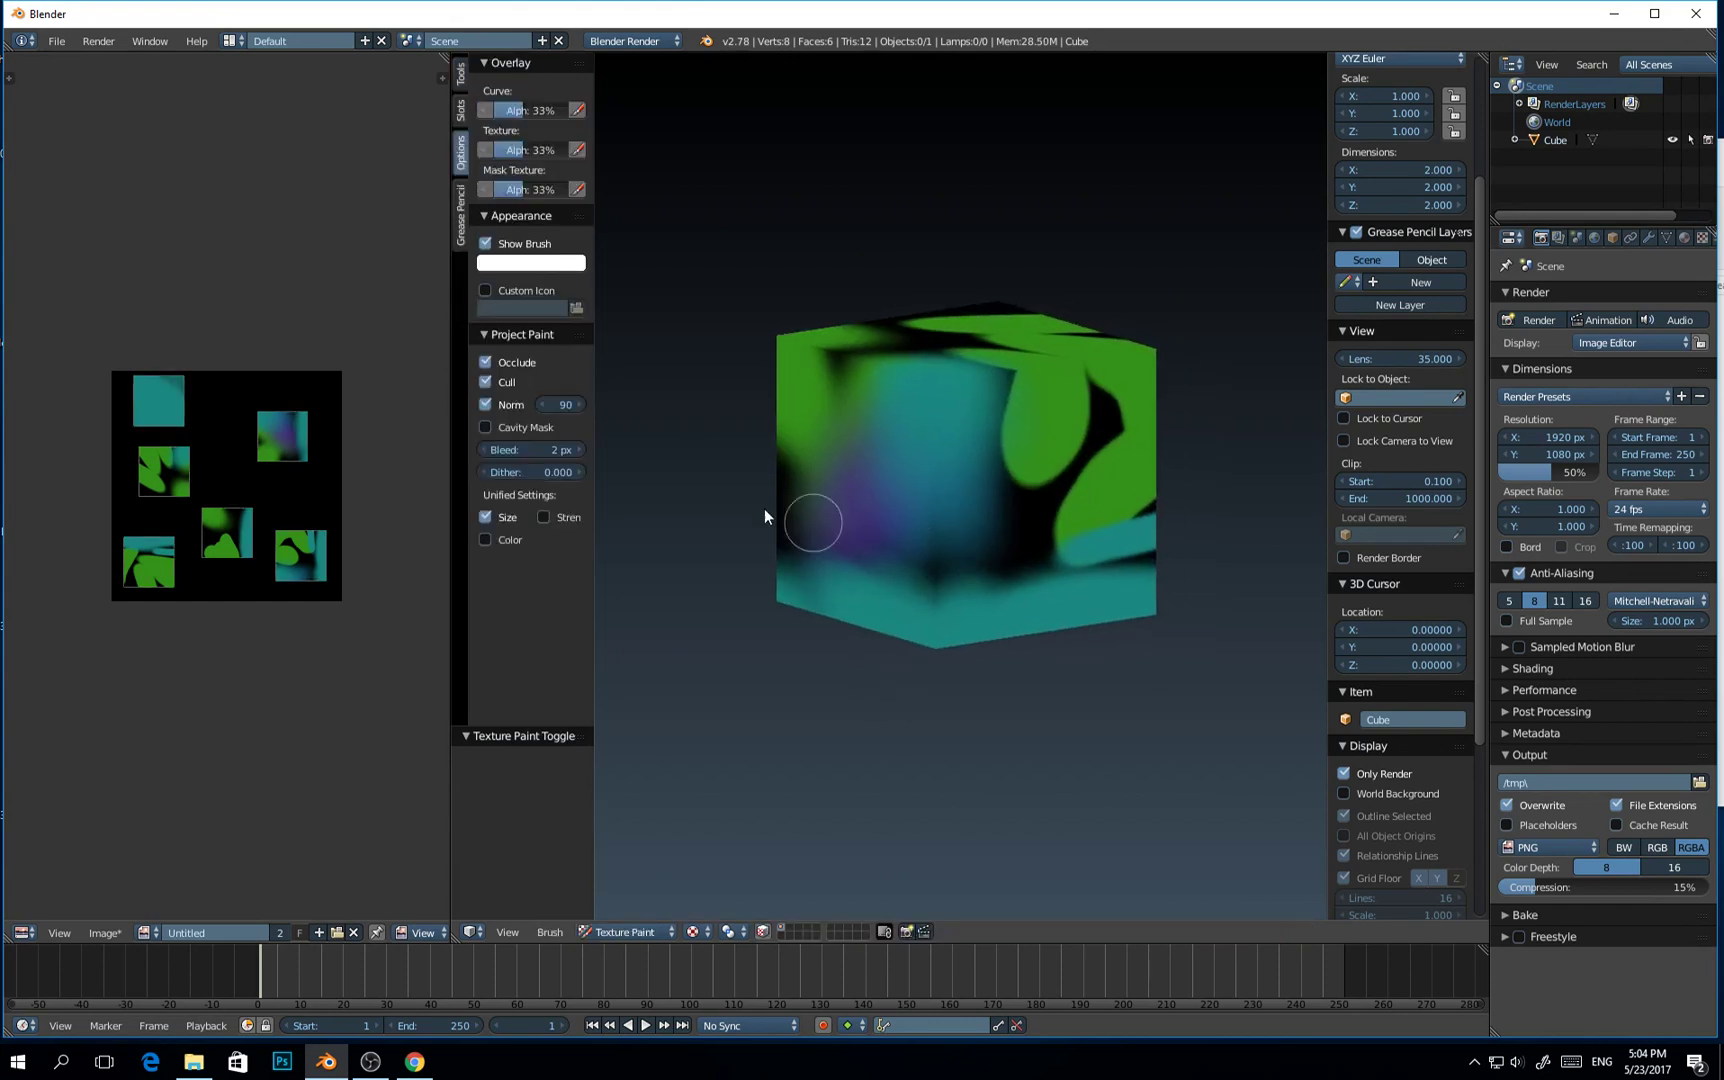
left_click_drag(517, 459, 620, 480)
left_click(540, 452)
type("16")
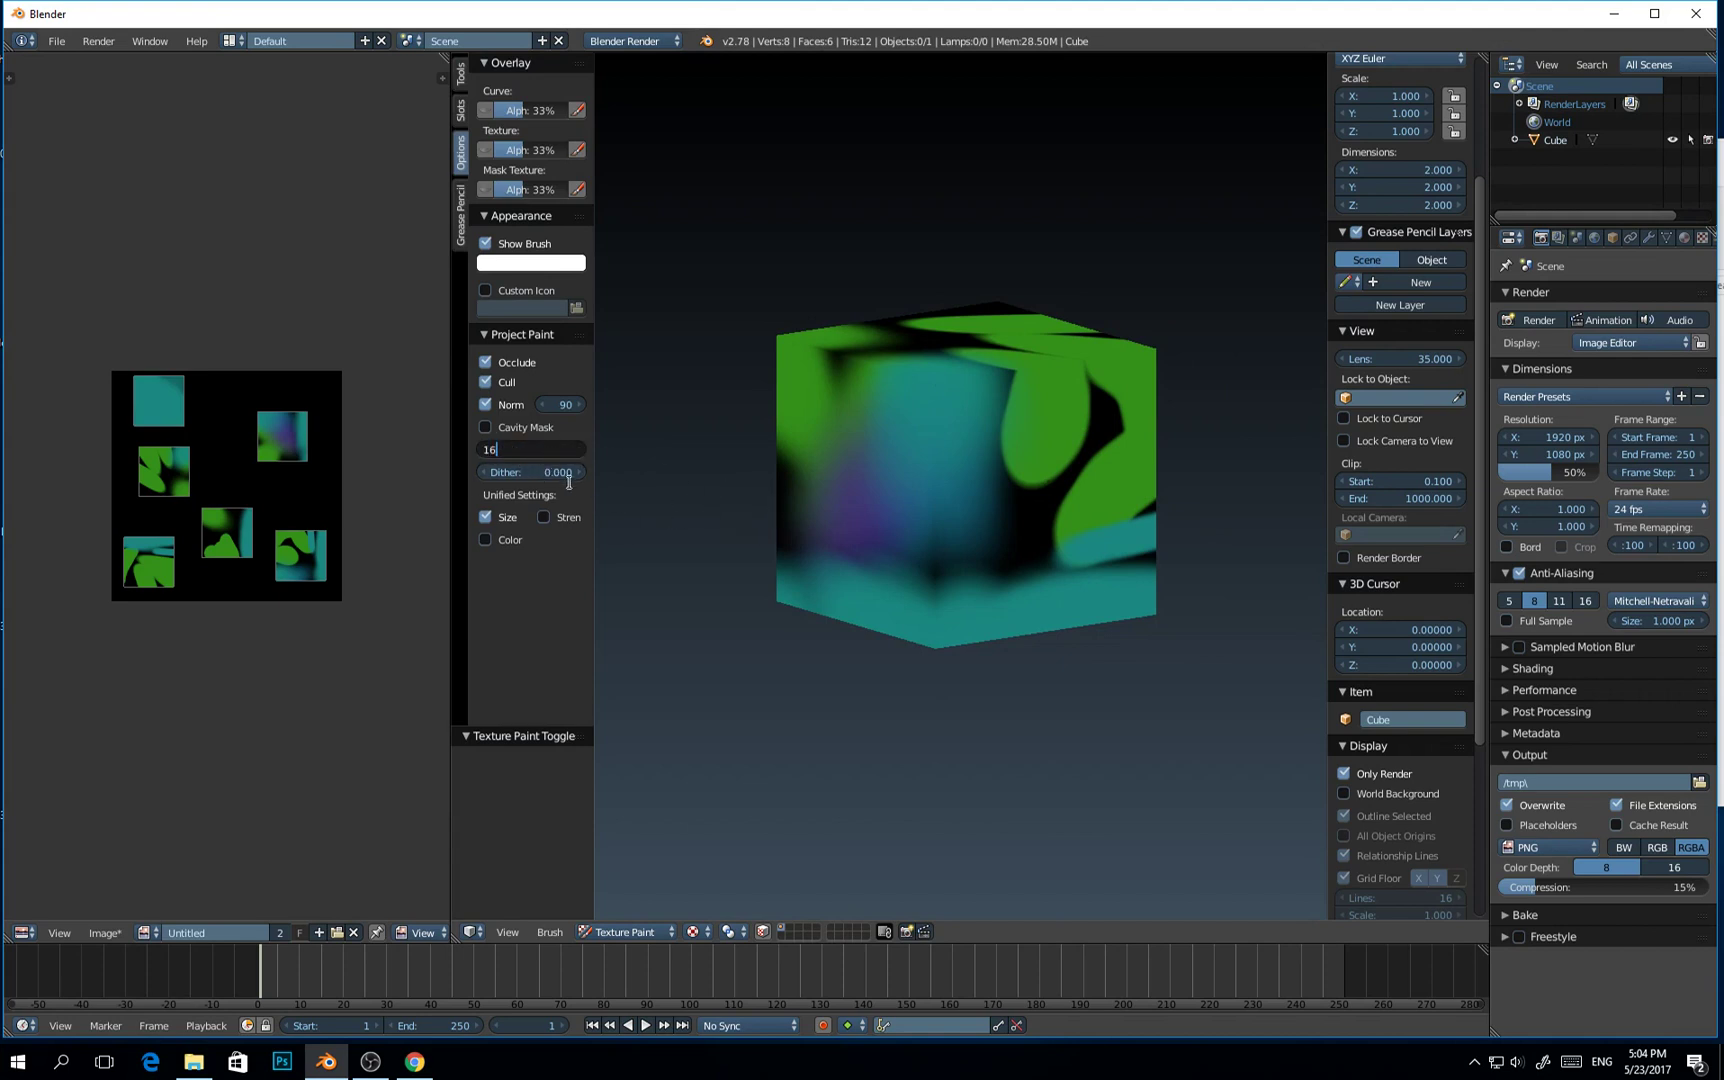
key("Return")
mouse_move(920, 564)
left_mouse_down()
mouse_move(969, 564)
mouse_move(831, 571)
mouse_move(947, 555)
left_mouse_up()
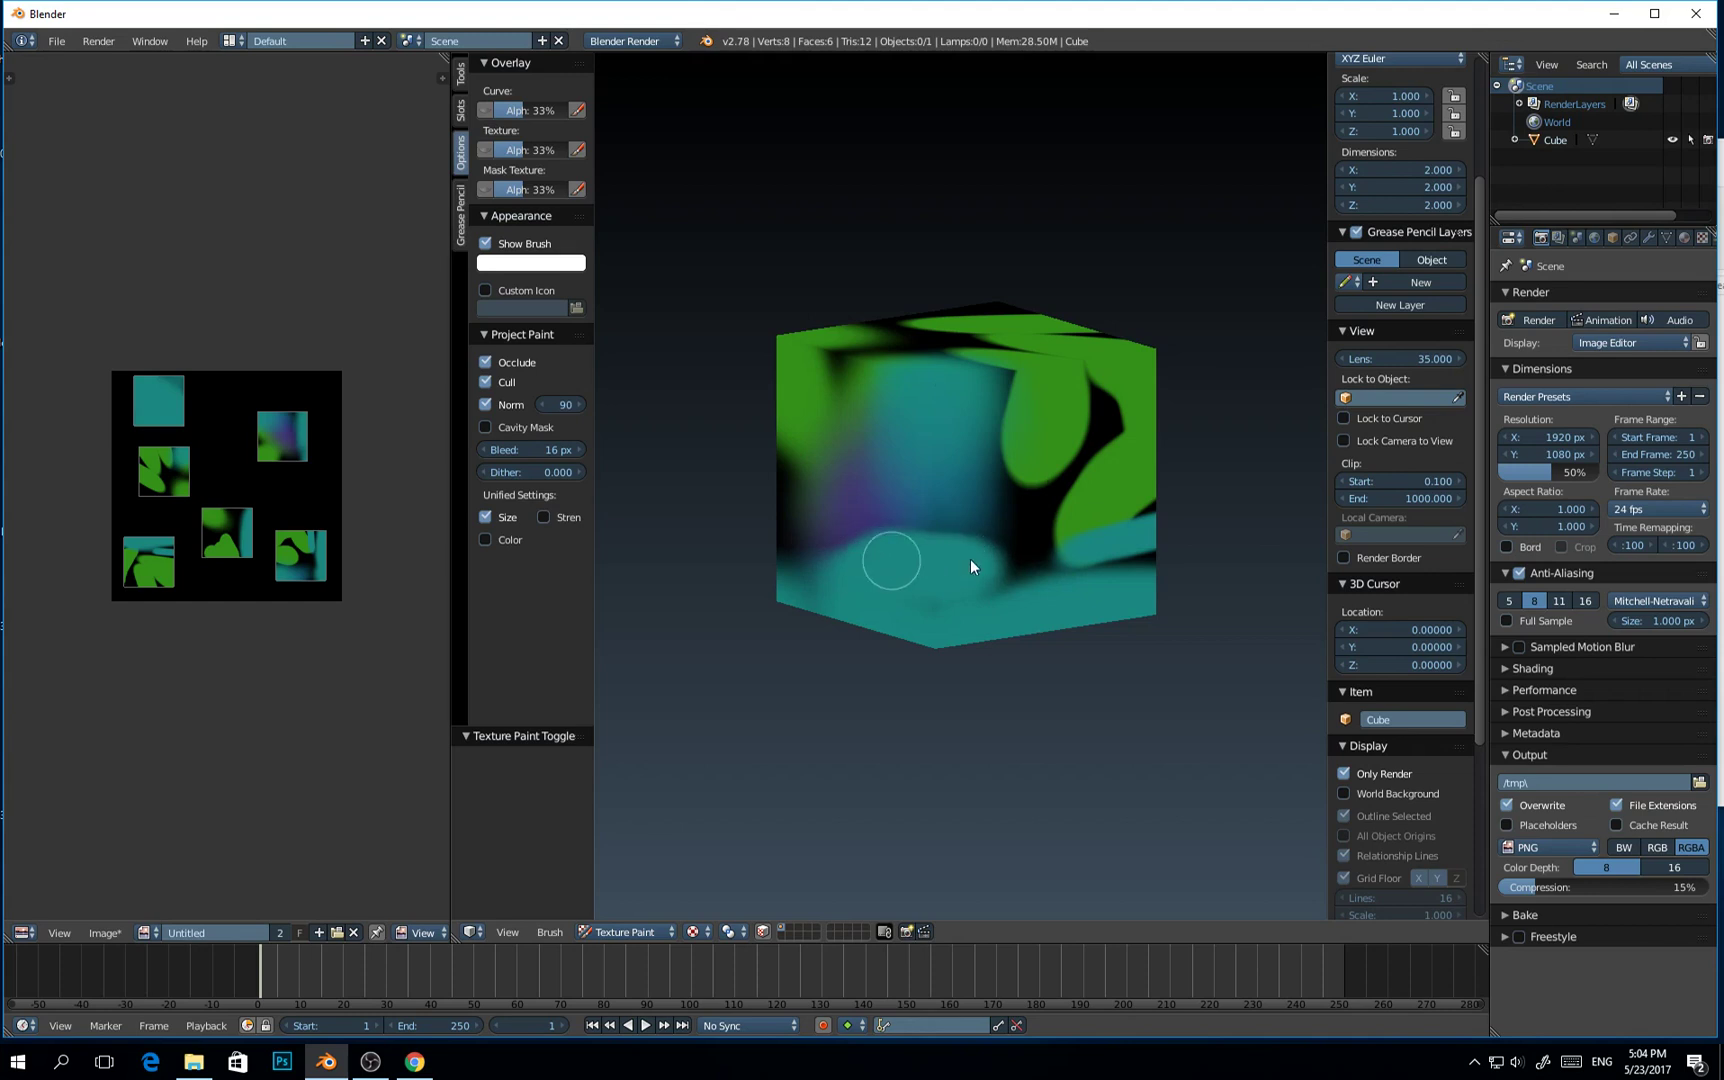
Switch to Object Mode and compare the cube's painted seams from several angles and distances
key("ctrl+Tab")
scroll(826, 613, "down", 4)
scroll(828, 603, "down", 2)
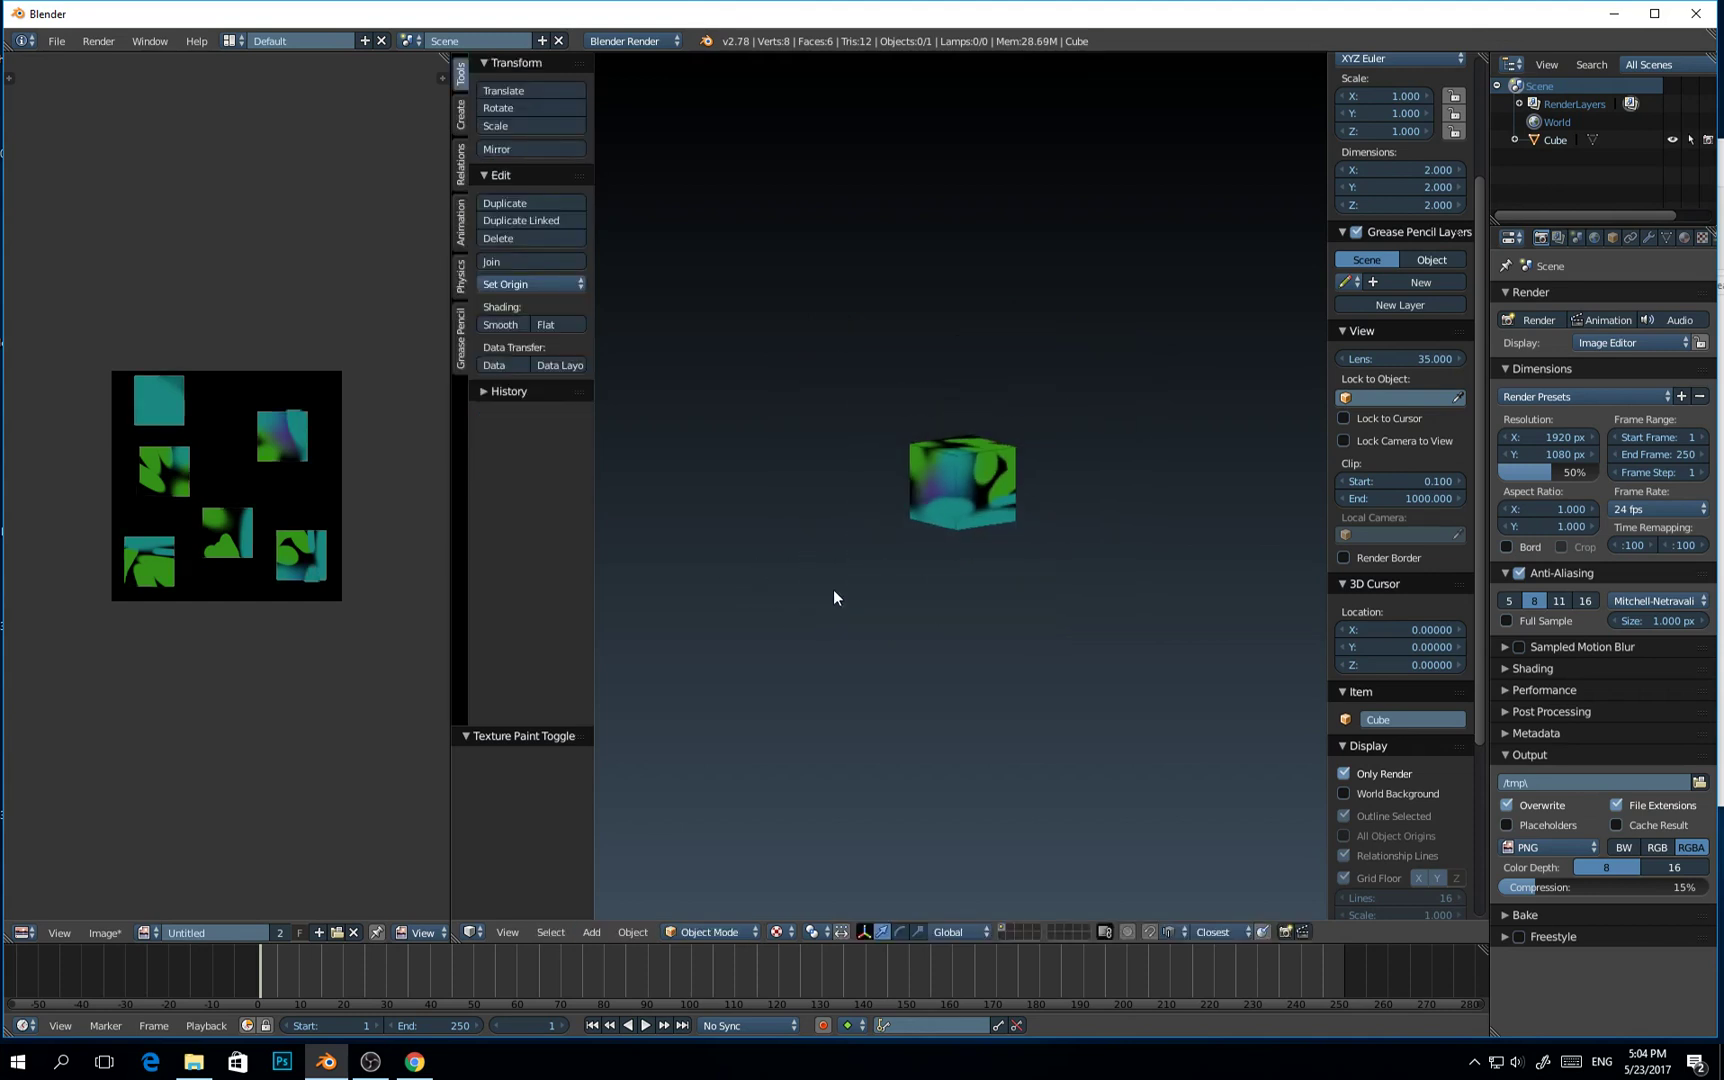
scroll(986, 520, "up", 2)
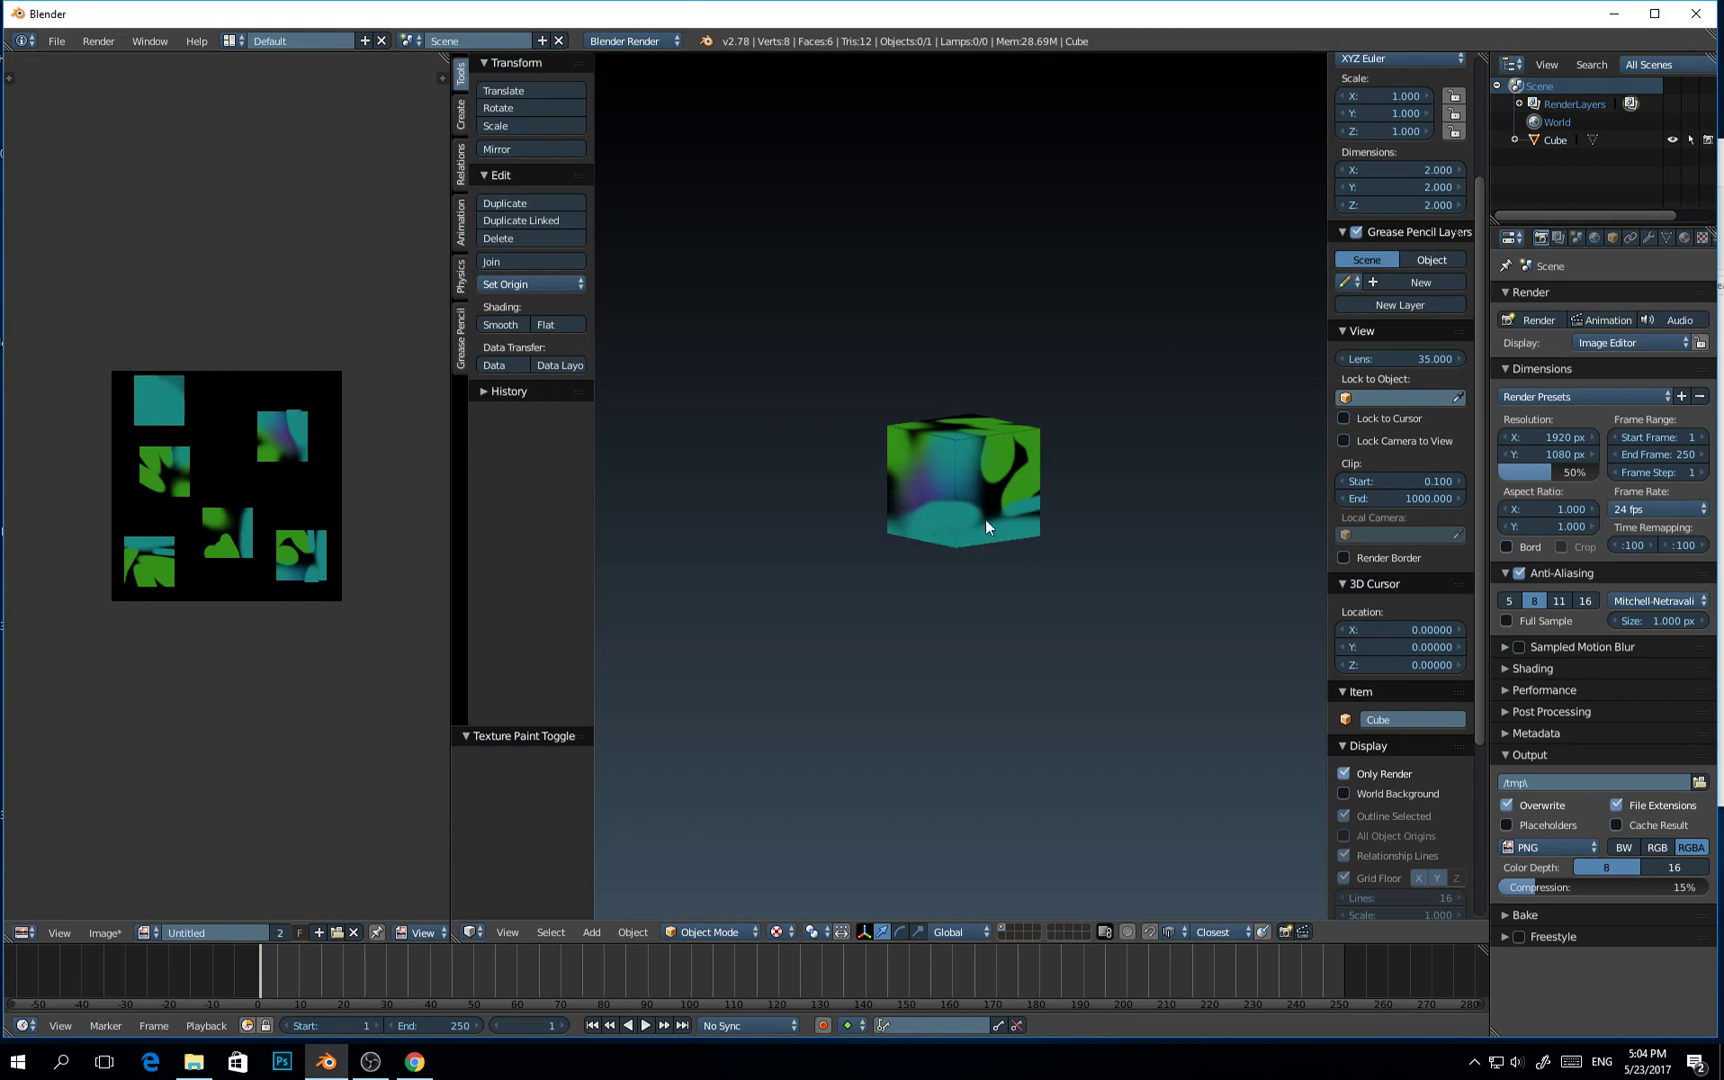
scroll(986, 520, "up", 2)
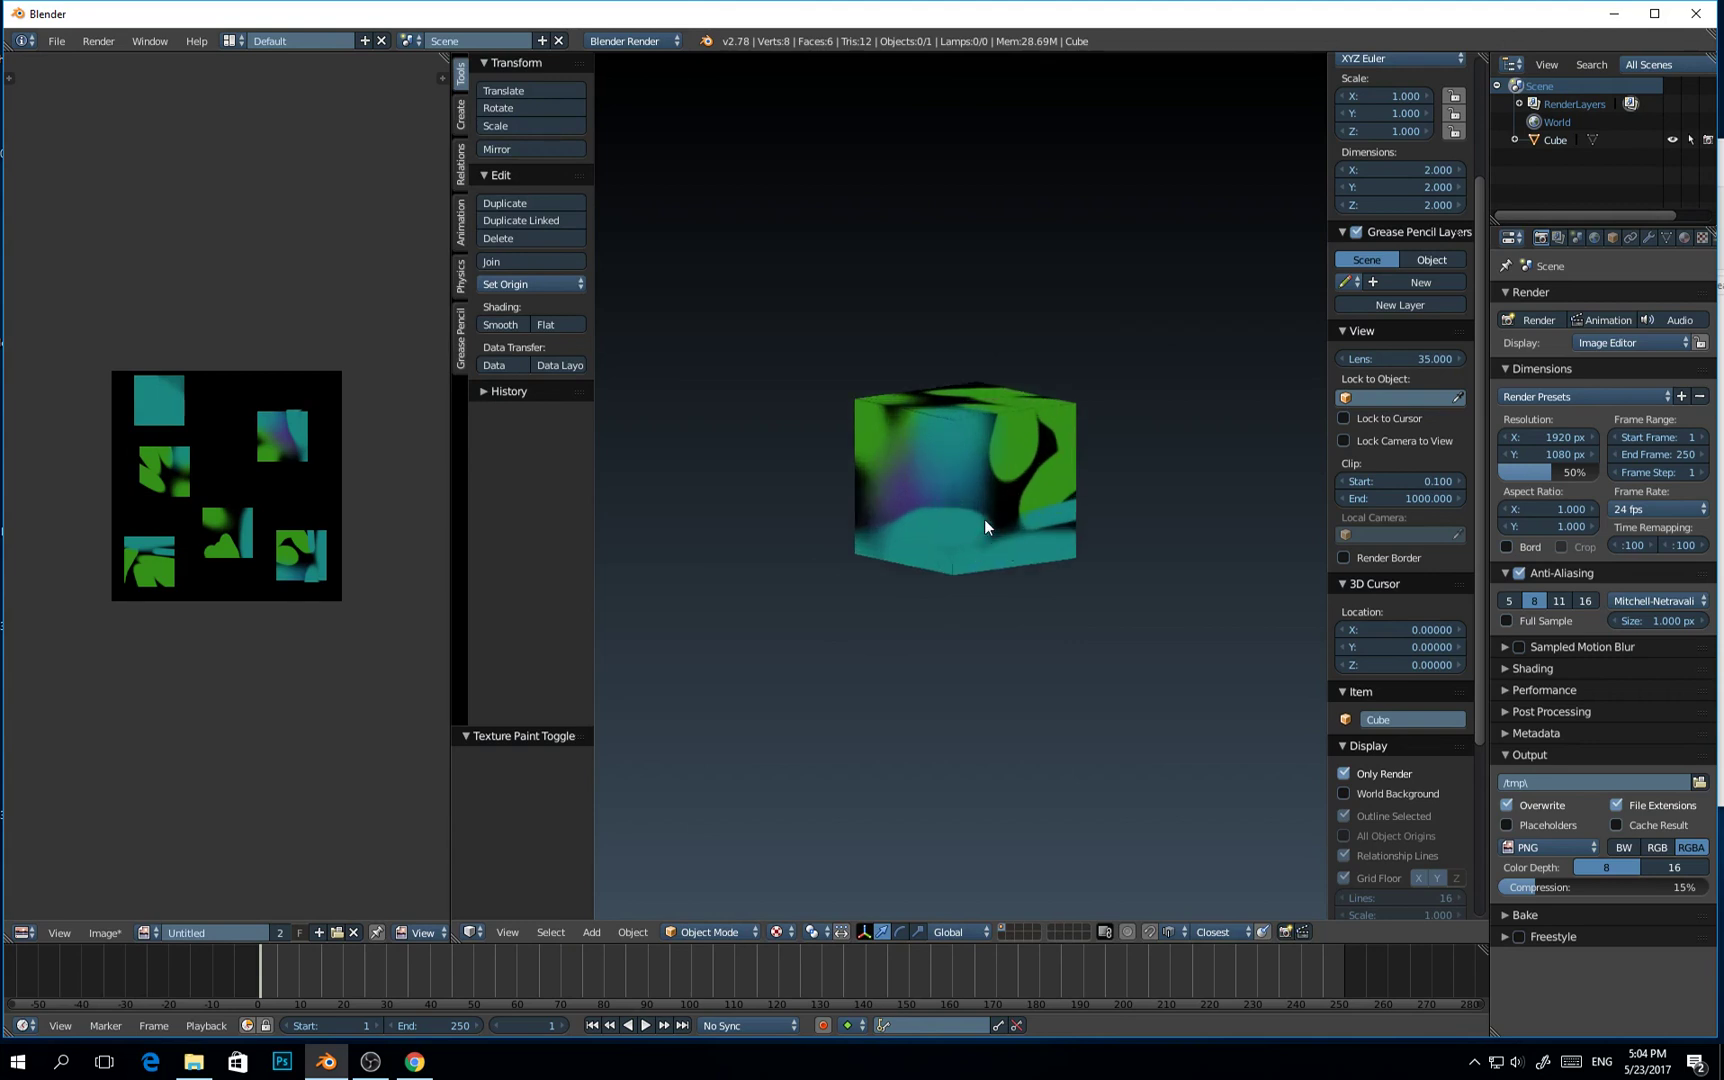
mouse_move(985, 519)
middle_mouse_down()
mouse_move(665, 570)
mouse_move(956, 529)
mouse_move(609, 545)
mouse_move(1104, 489)
mouse_move(1027, 450)
mouse_move(812, 508)
mouse_move(753, 355)
mouse_move(723, 381)
mouse_move(739, 481)
mouse_move(944, 474)
mouse_move(1169, 527)
mouse_move(971, 564)
mouse_move(659, 553)
mouse_move(967, 558)
mouse_move(795, 535)
mouse_move(784, 572)
mouse_move(960, 543)
mouse_move(987, 497)
mouse_move(1004, 505)
middle_mouse_up()
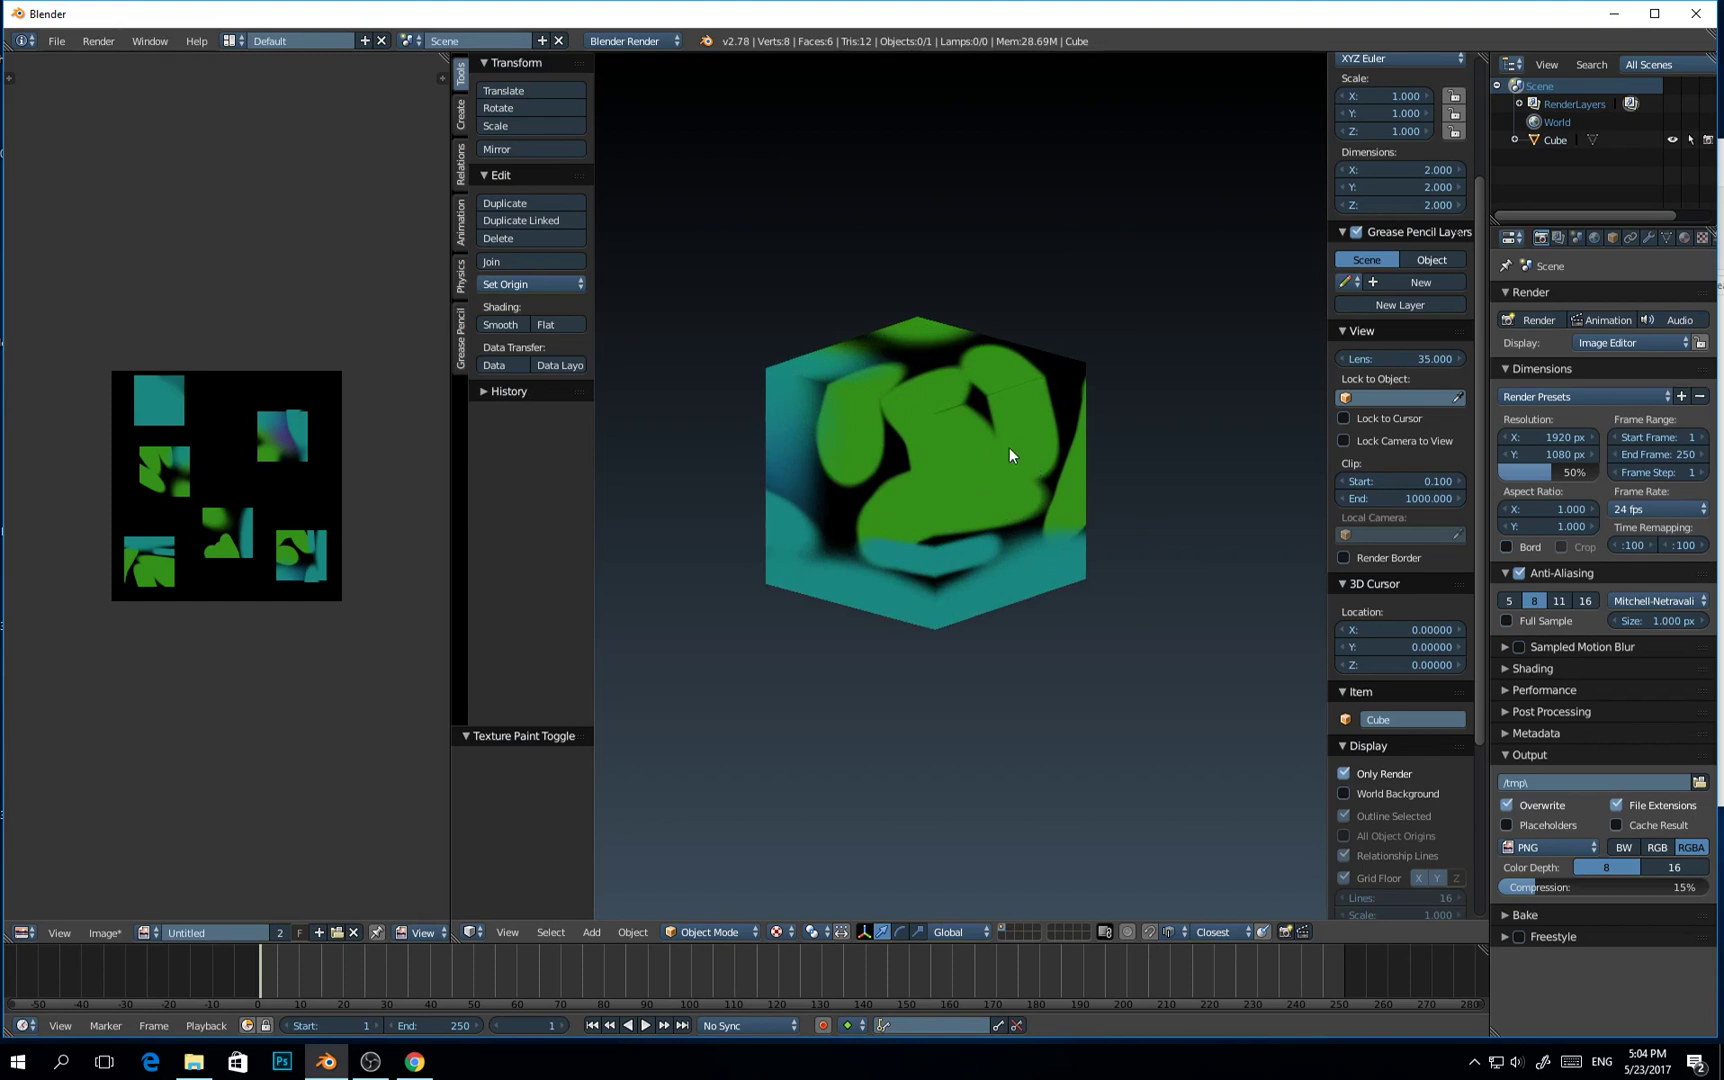
middle_click_drag(1009, 455, 944, 501)
scroll(927, 496, "up", 2)
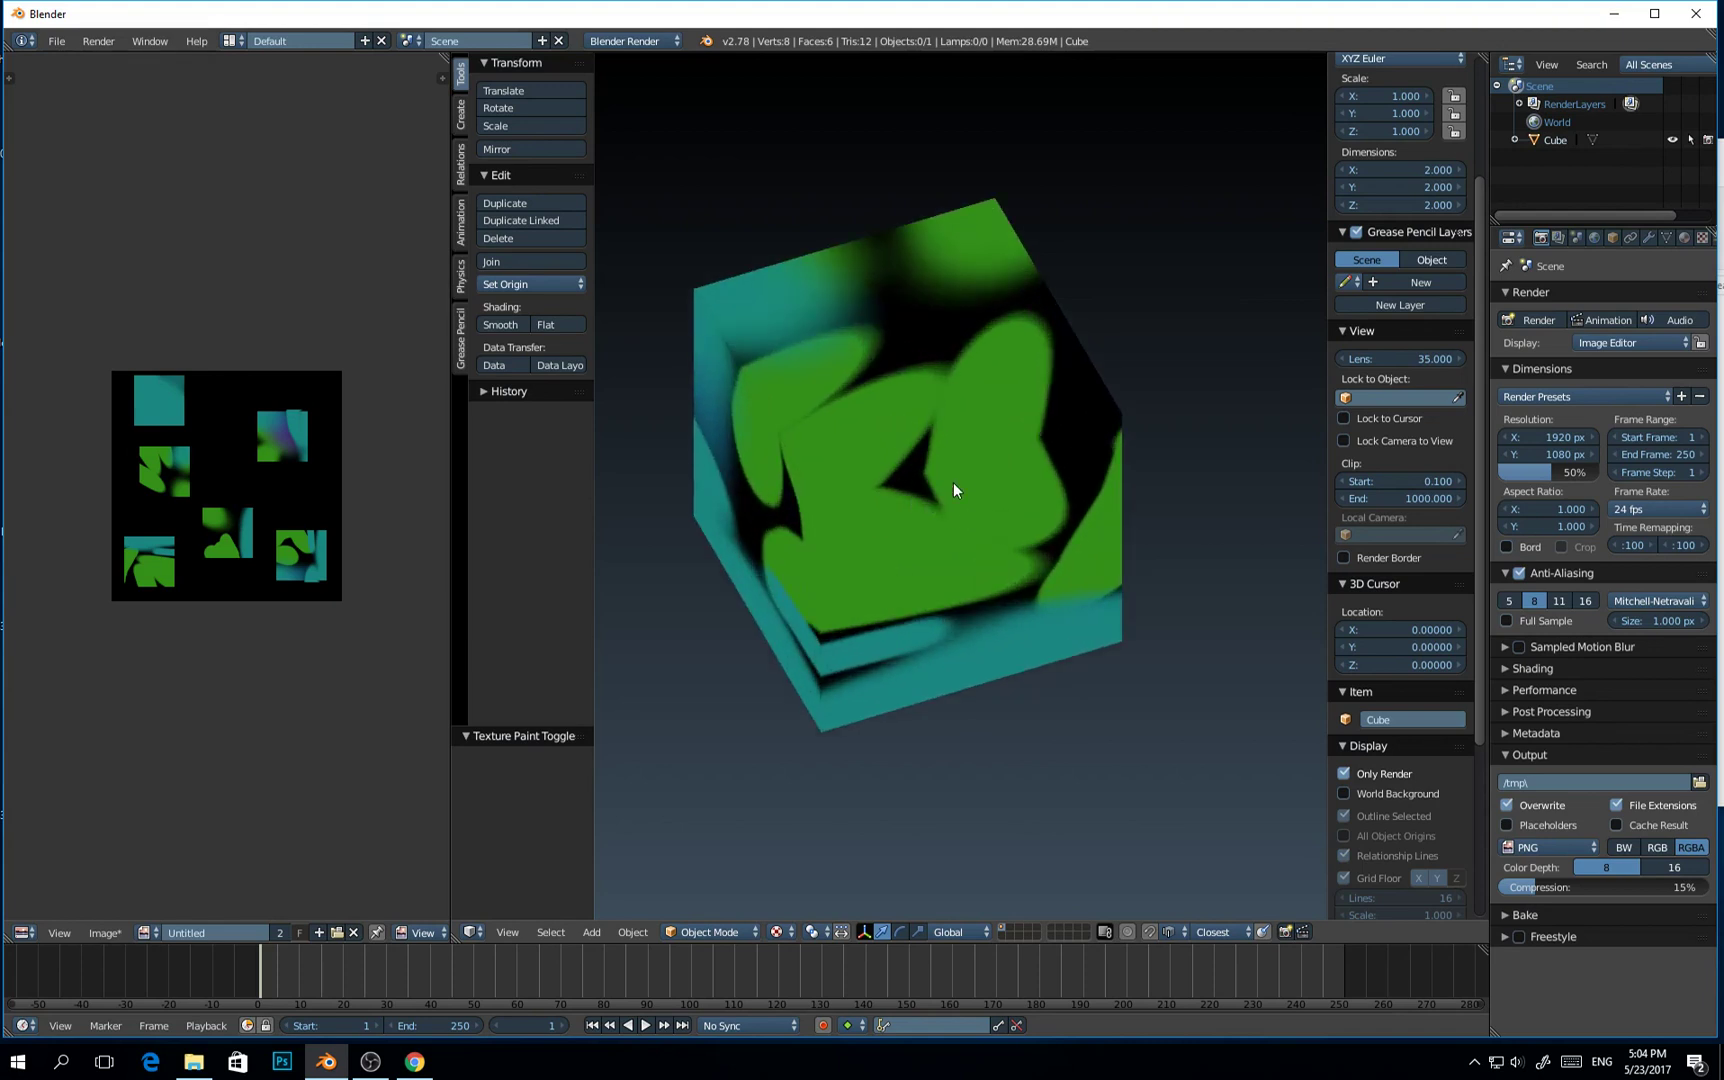
scroll(954, 482, "down", 2)
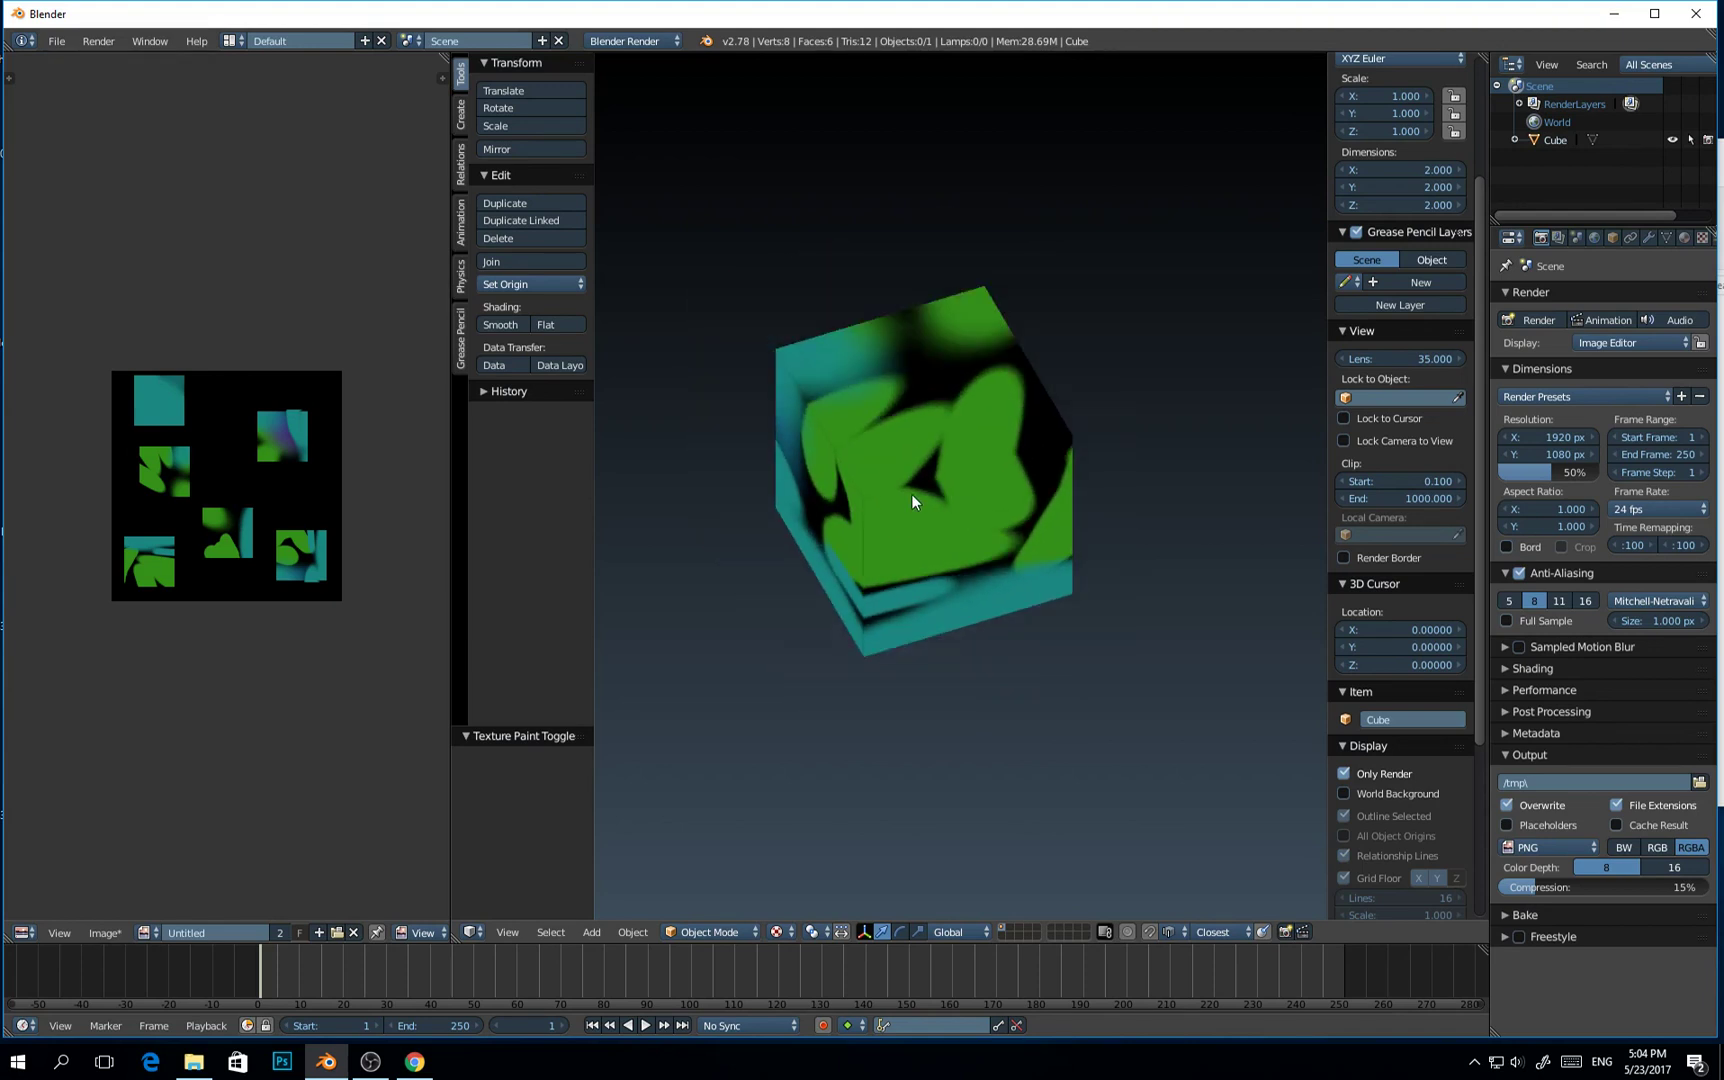